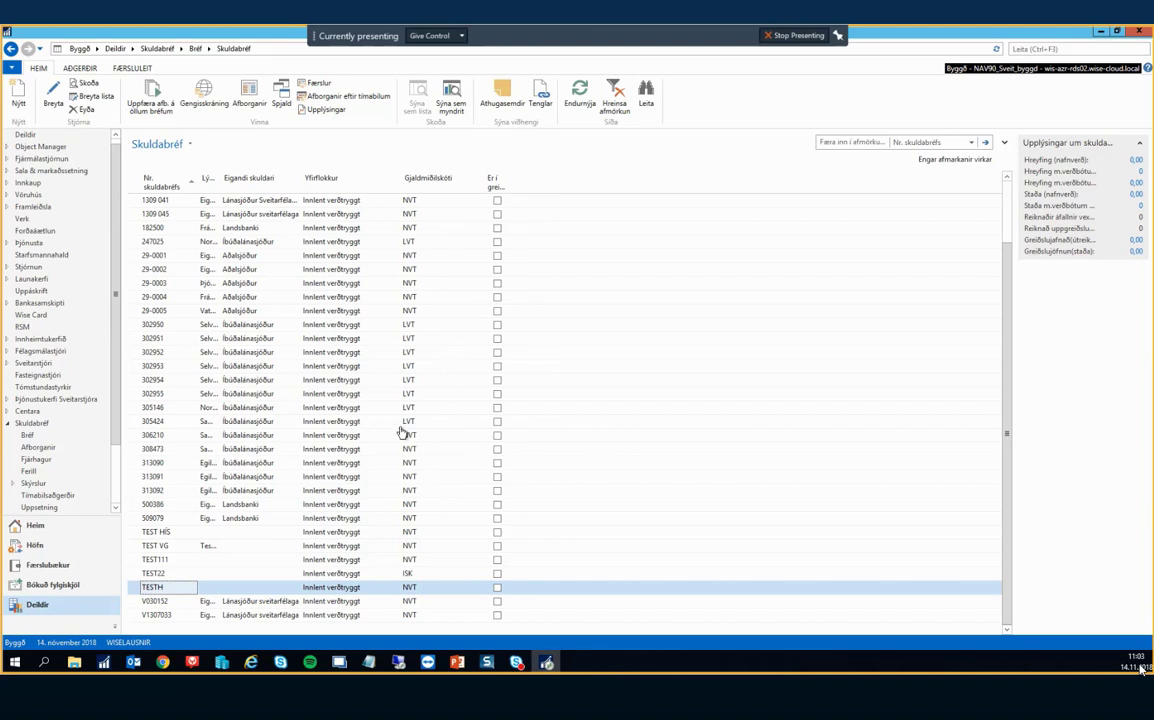
Select debt note 305146 in the Skuldabréf list and start a new blank debt-note card.
{"action": "left_click", "coordinate": [240, 408]}
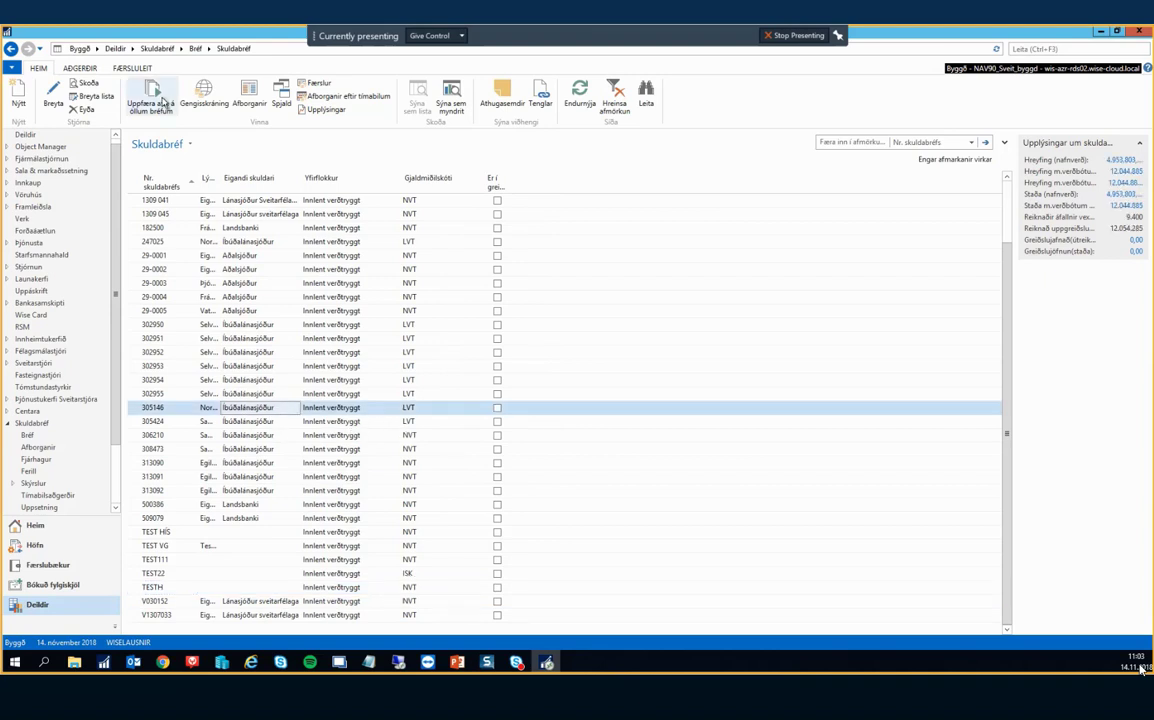
{"action": "left_click", "coordinate": [18, 92]}
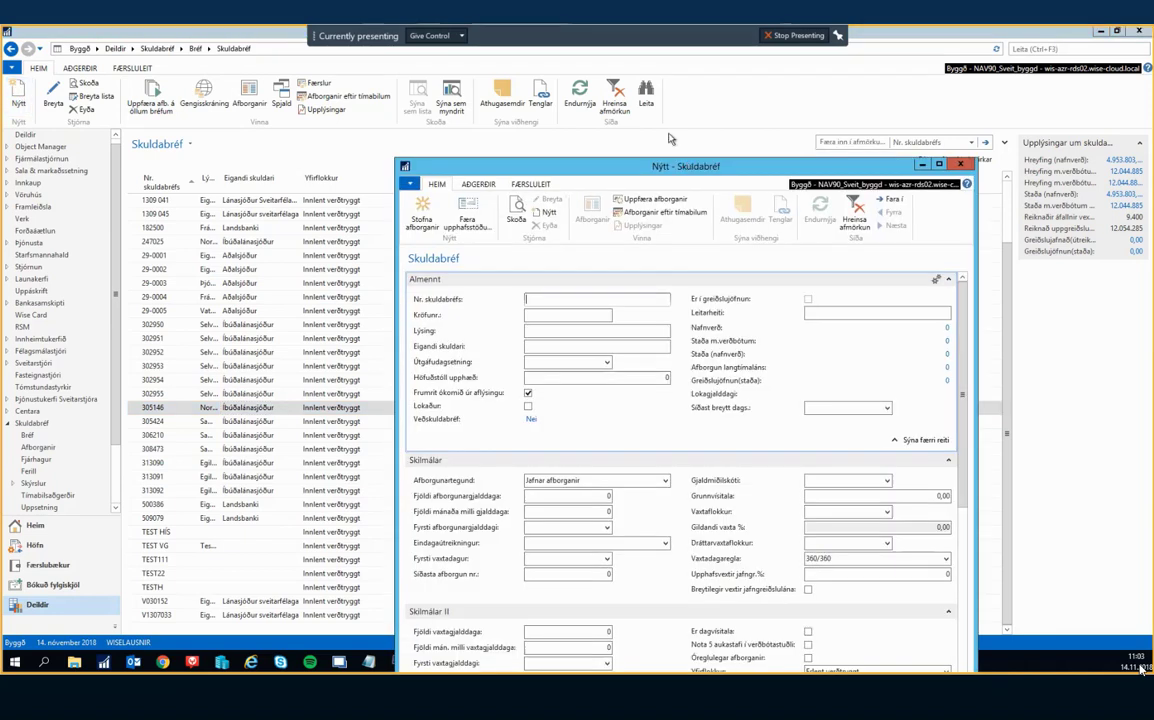
Move the card up-left and collapse Skilmálar, Skilmálar II, Greiðslur, Reikningsfærsla and Eigandi.
{"action": "left_click_drag", "start_coordinate": [687, 165], "coordinate": [567, 64]}
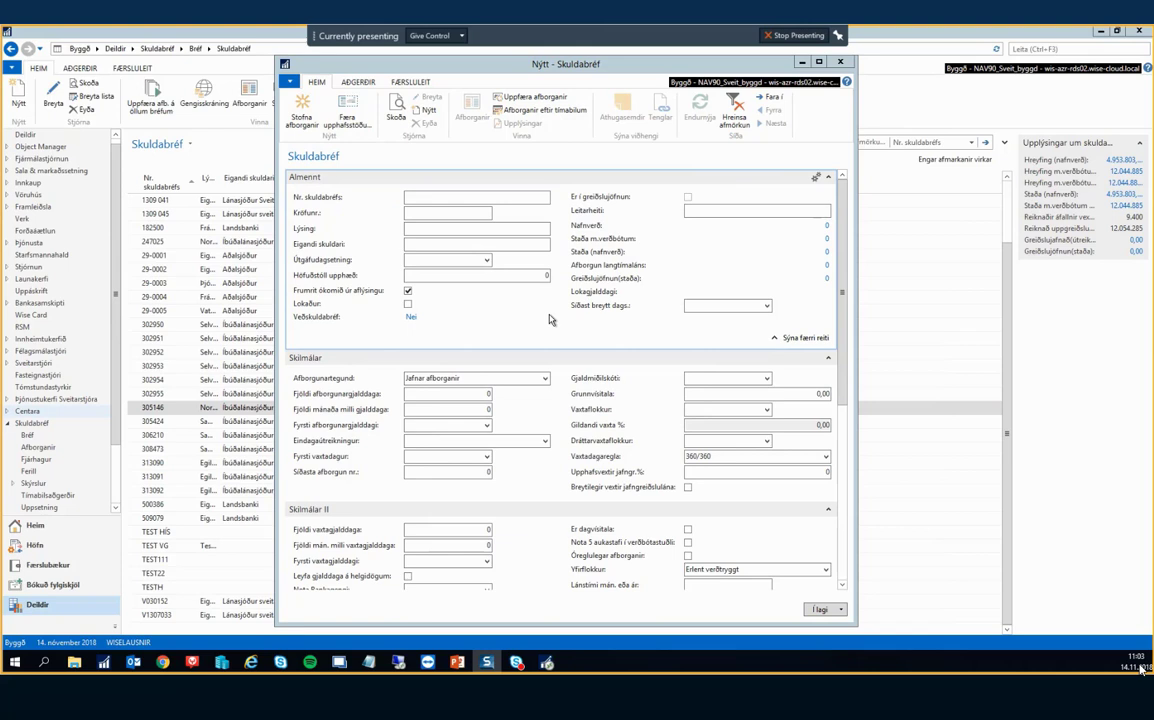
{"action": "left_click", "coordinate": [828, 358]}
{"action": "left_click", "coordinate": [829, 374]}
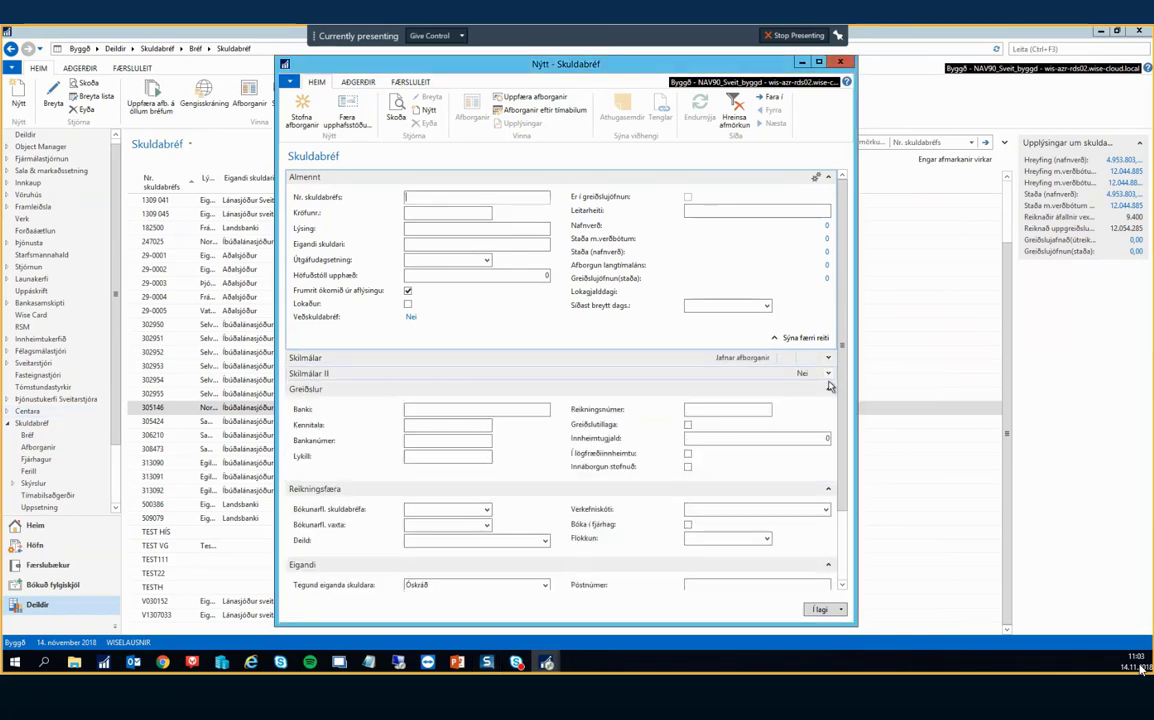
{"action": "left_click", "coordinate": [829, 389]}
{"action": "left_click", "coordinate": [829, 405]}
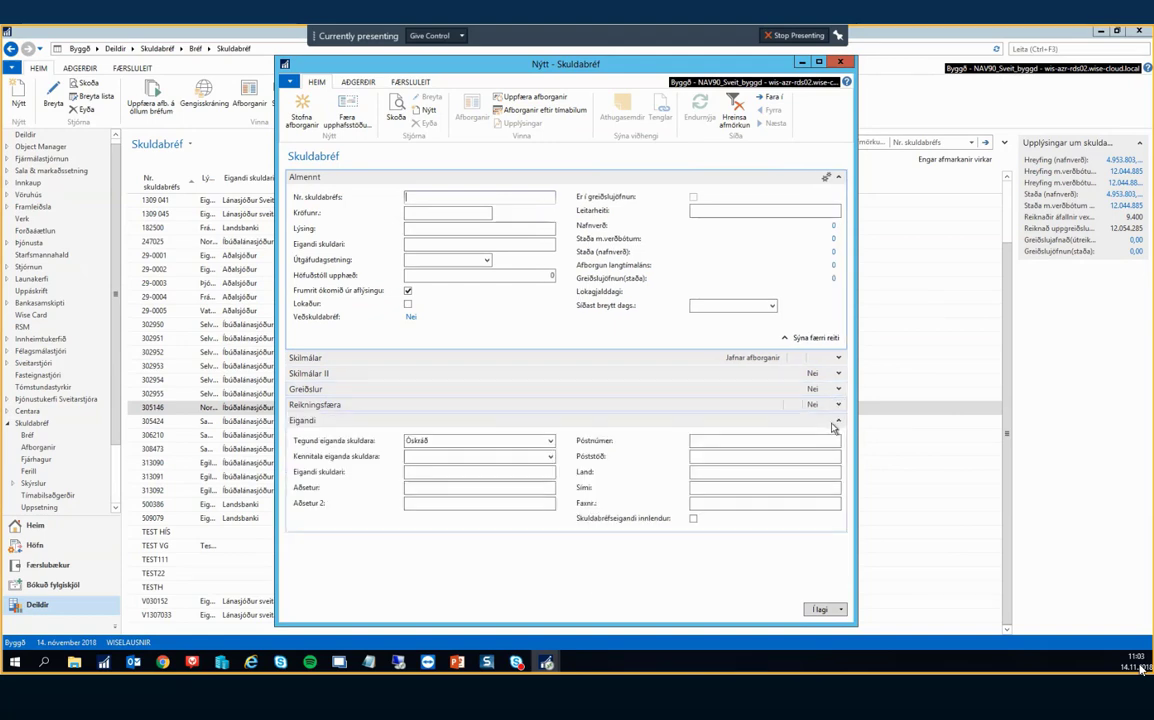
{"action": "left_click", "coordinate": [839, 421]}
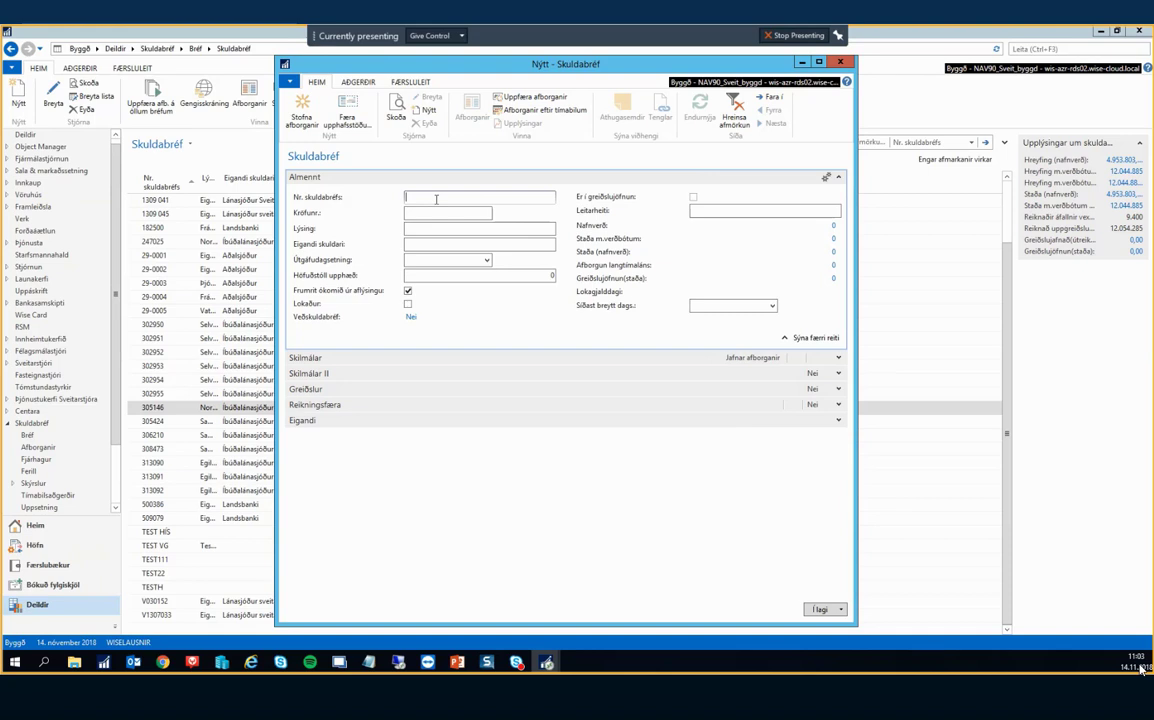
{"action": "type", "text": "300100"}
{"action": "key", "text": "Tab"}
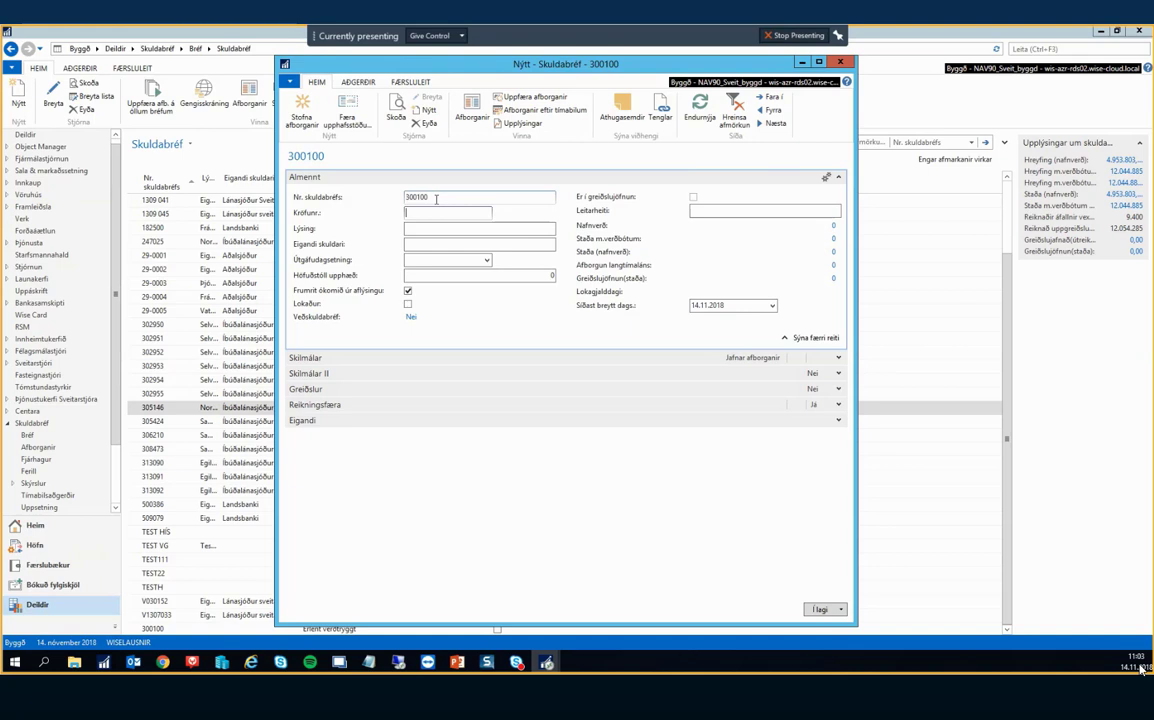
{"action": "key", "text": "Tab"}
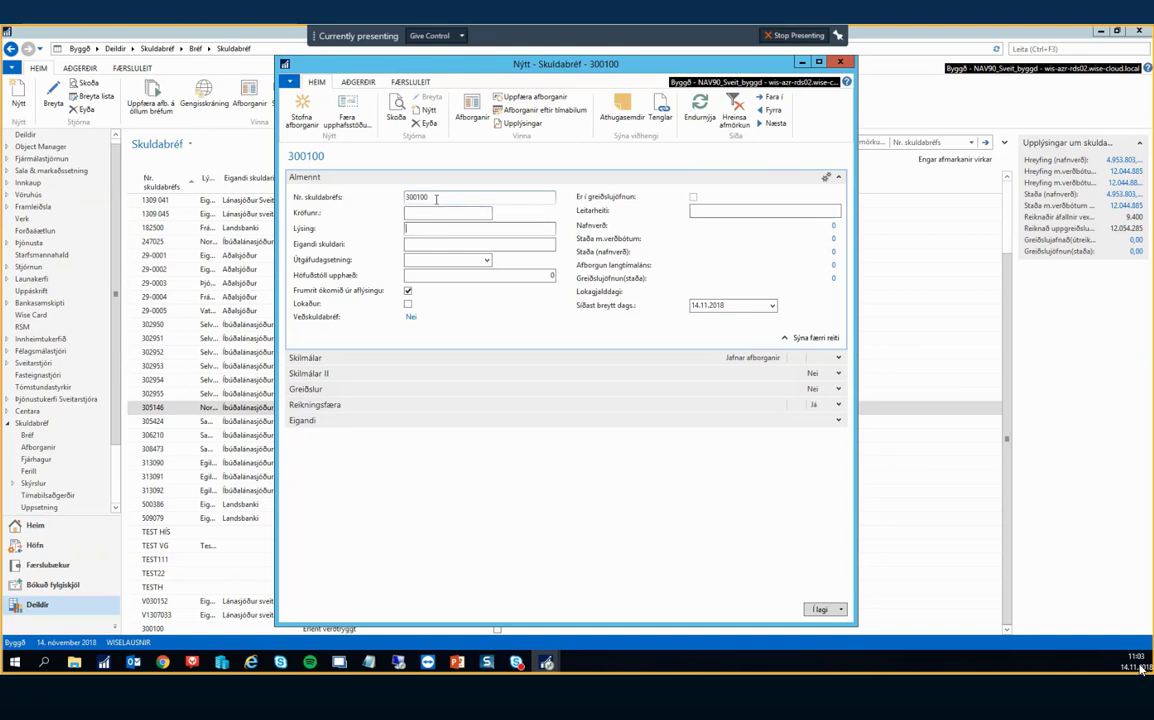
{"action": "key", "text": "Tab"}
Set owner Íbúðalánasjóður, issue date 14.11.2018 and principal 100.000.000.
{"action": "type", "text": "Íbúða"}
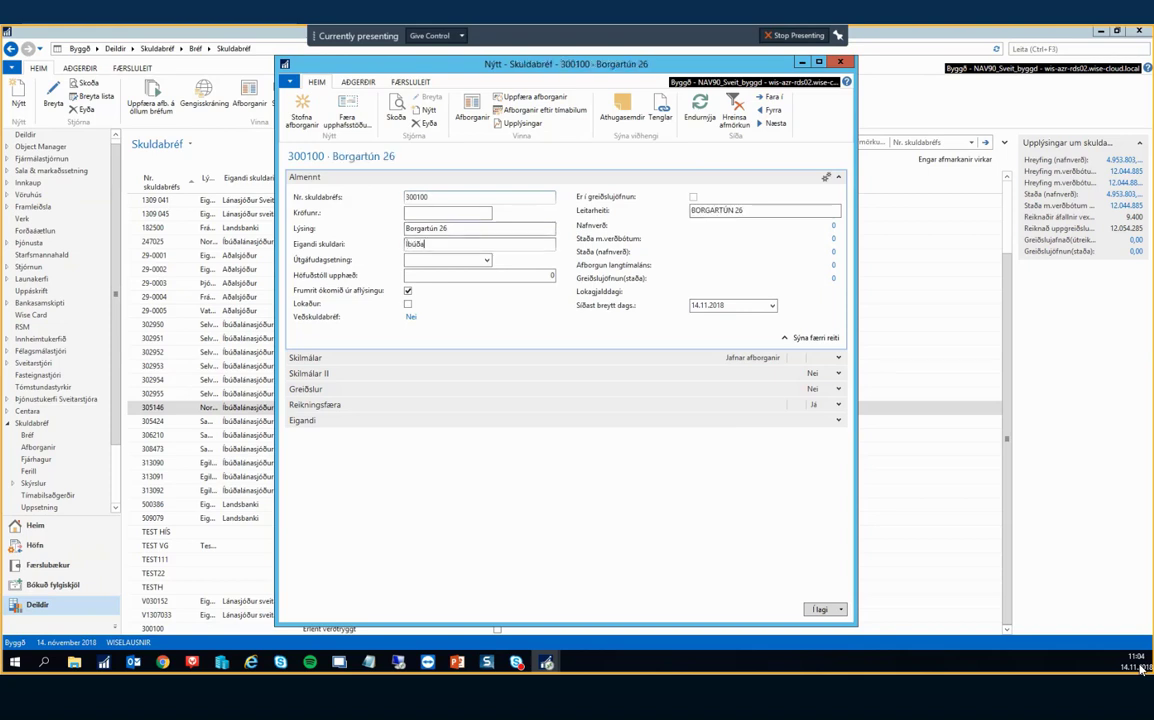
{"action": "type", "text": "lanasjóður"}
{"action": "key", "text": "Tab"}
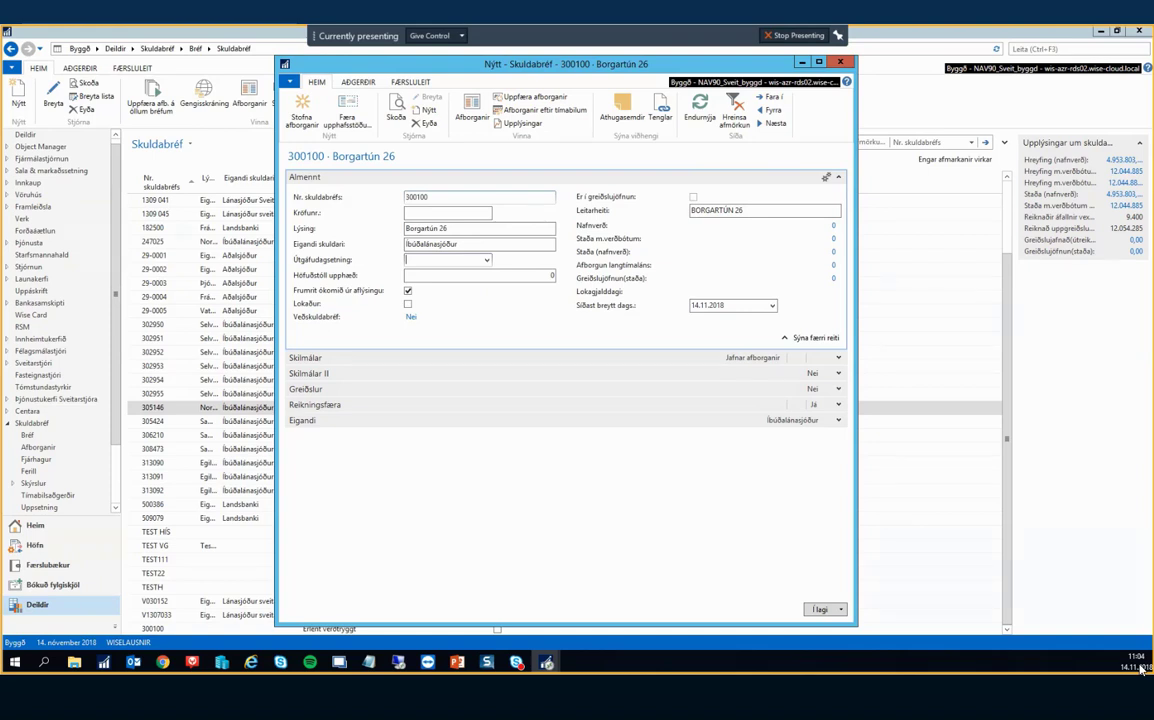
{"action": "type", "text": "141118"}
{"action": "key", "text": "Tab"}
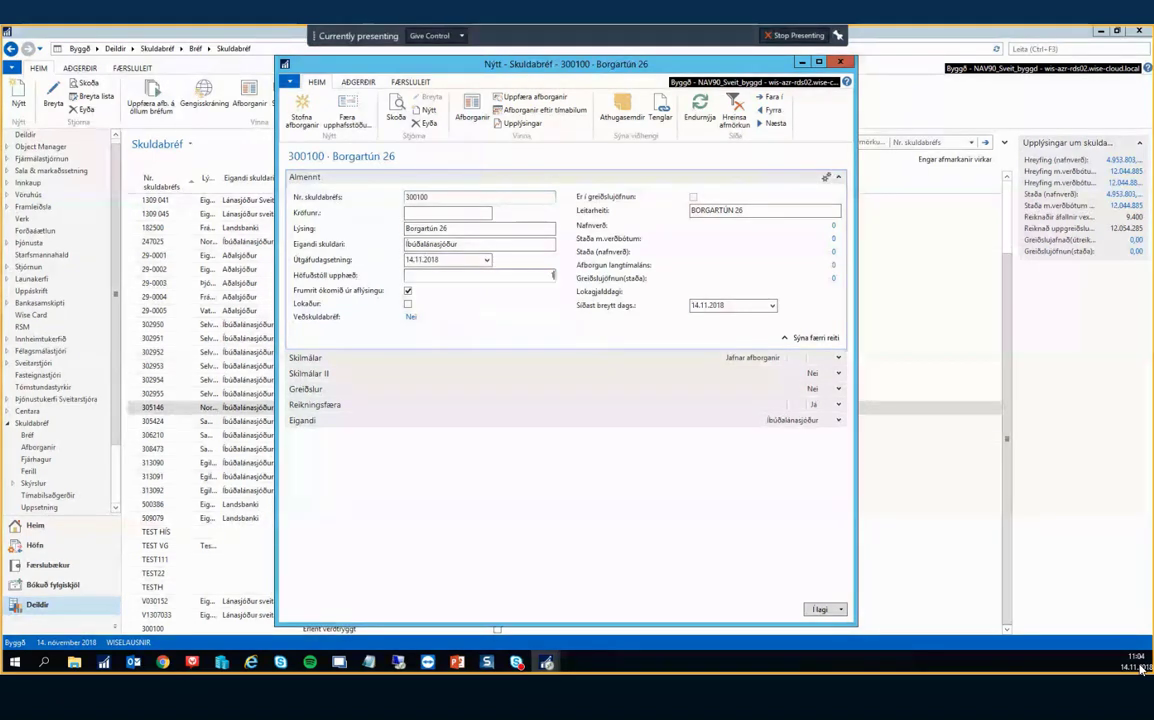
{"action": "type", "text": "1000000"}
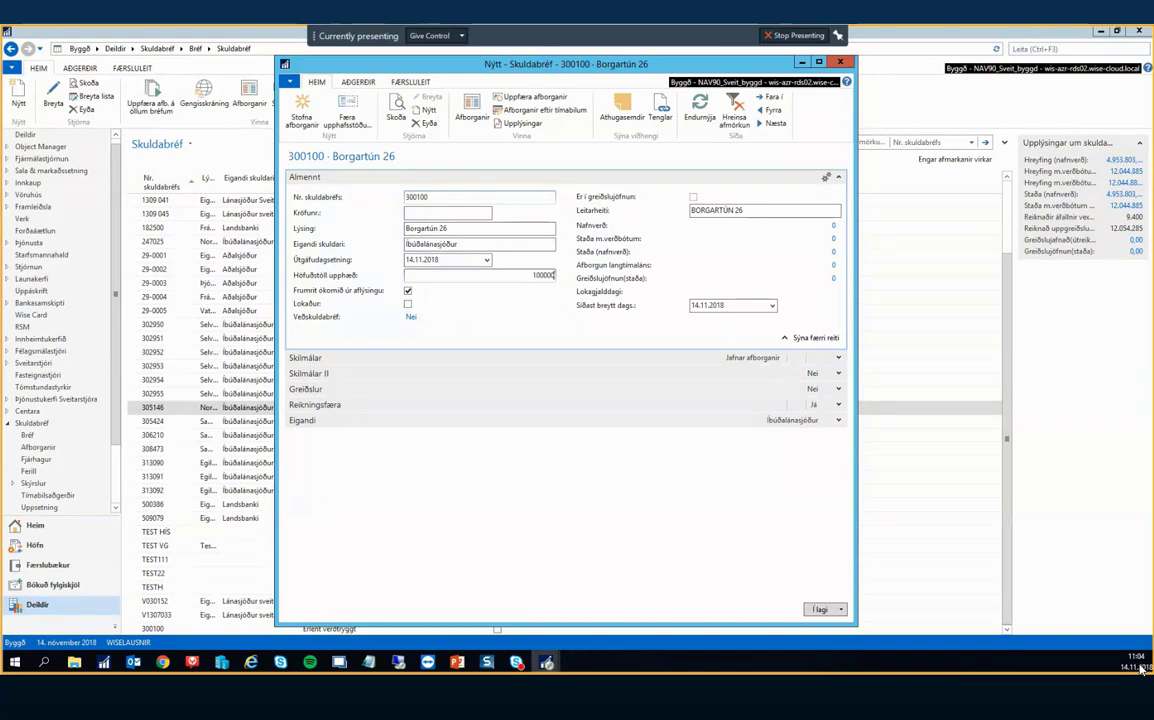
{"action": "type", "text": "00"}
{"action": "key", "text": "Tab"}
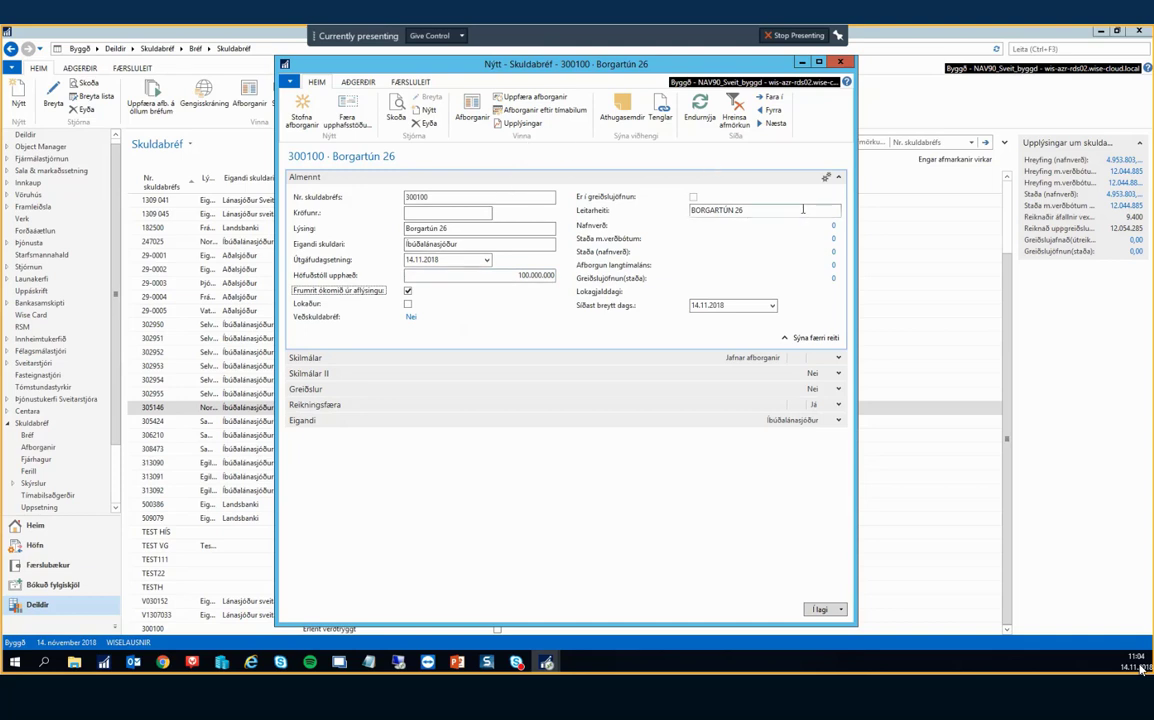
Expand the Skilmálar section and choose Jafngreiðslulán as the repayment type.
{"action": "left_click", "coordinate": [836, 358]}
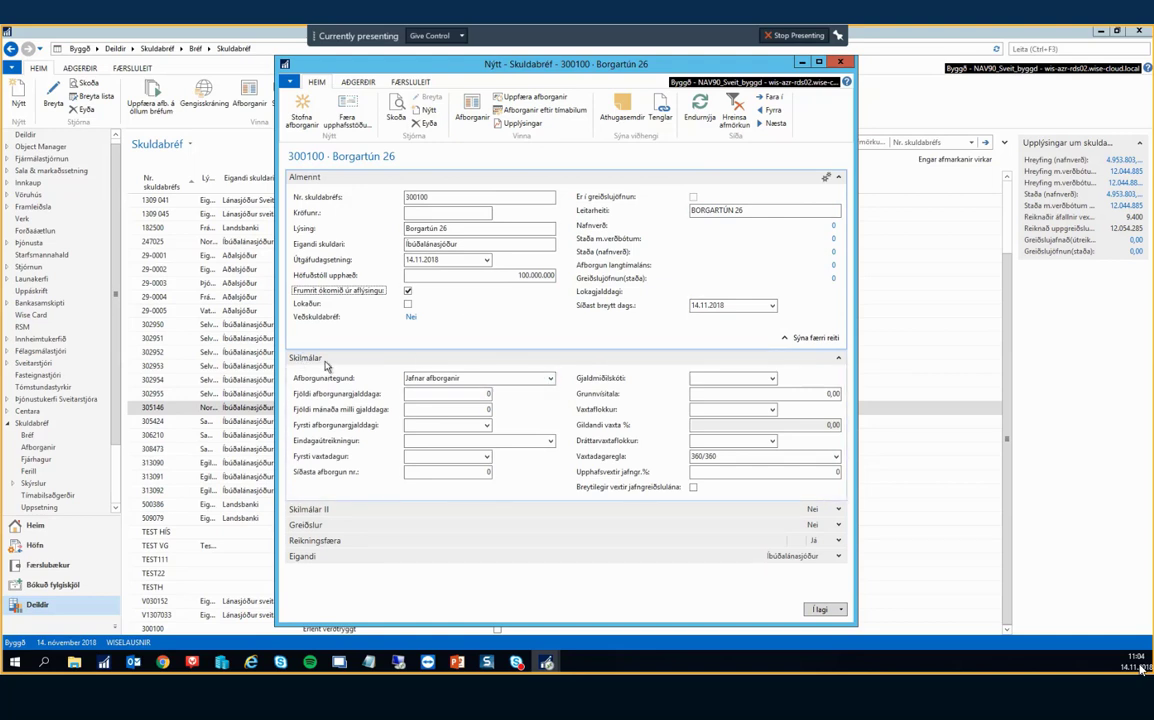
{"action": "left_click", "coordinate": [548, 383]}
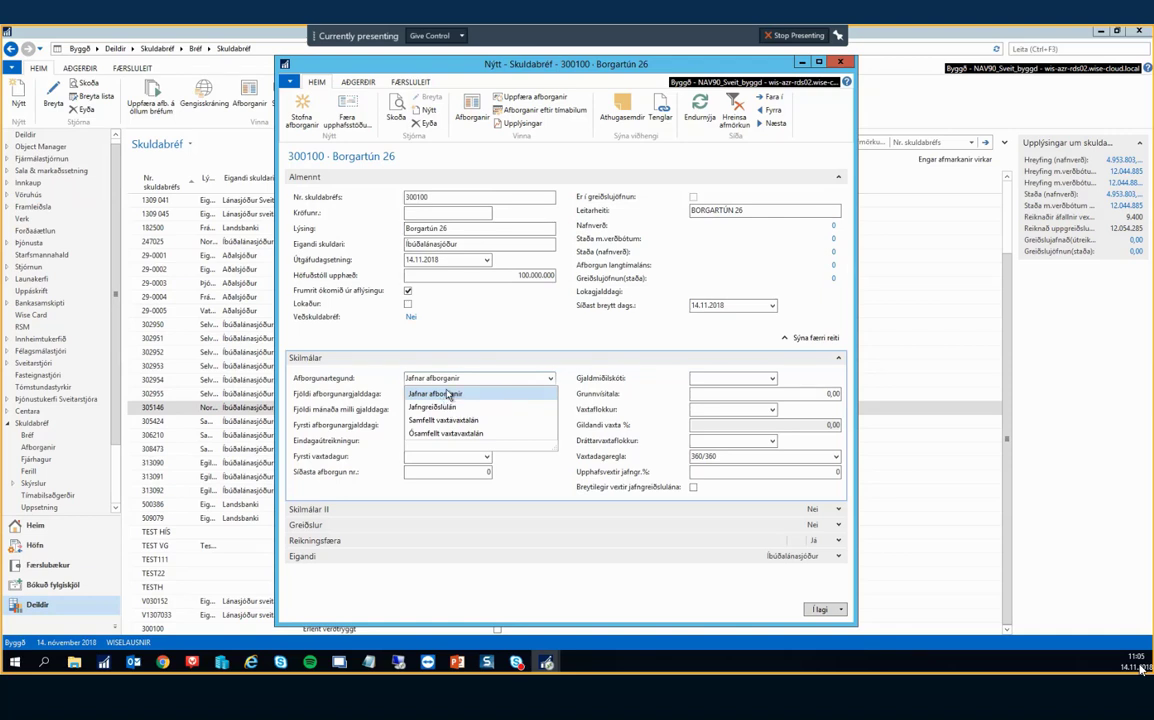
{"action": "left_click", "coordinate": [443, 398]}
{"action": "left_click", "coordinate": [549, 378]}
{"action": "left_click", "coordinate": [446, 405]}
Set 10 instalments, 6 months apart, with the first due 1.1.2019.
{"action": "left_click", "coordinate": [428, 392]}
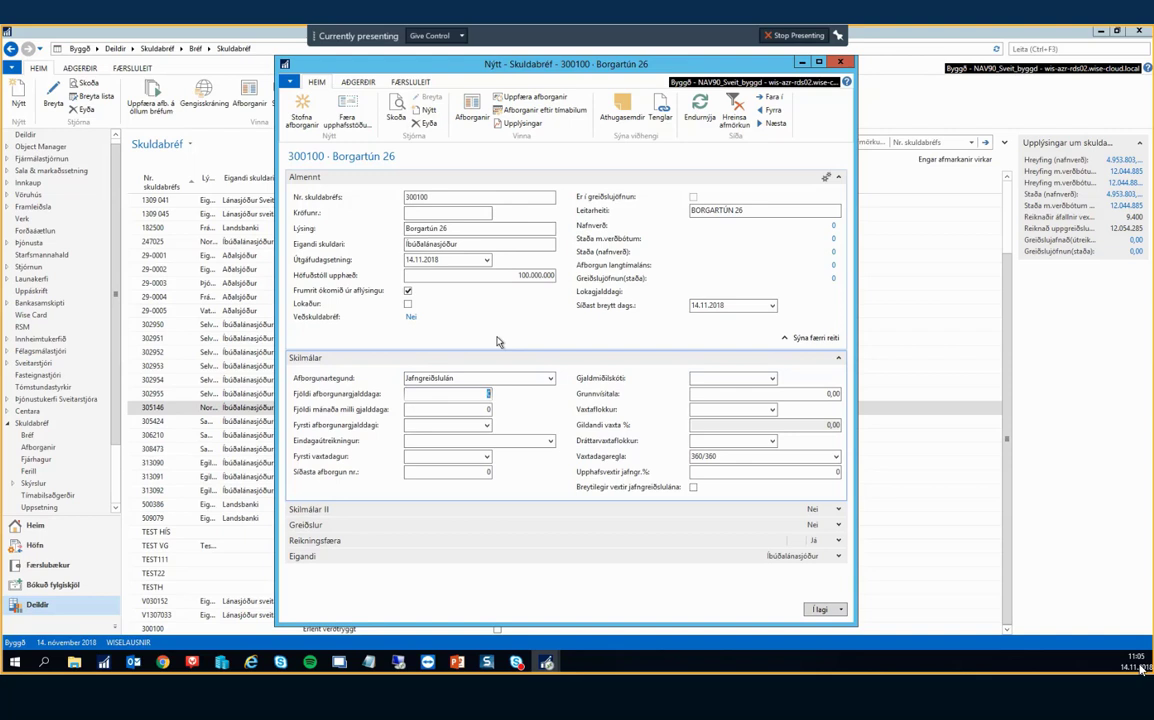
{"action": "type", "text": "10"}
{"action": "key", "text": "Tab"}
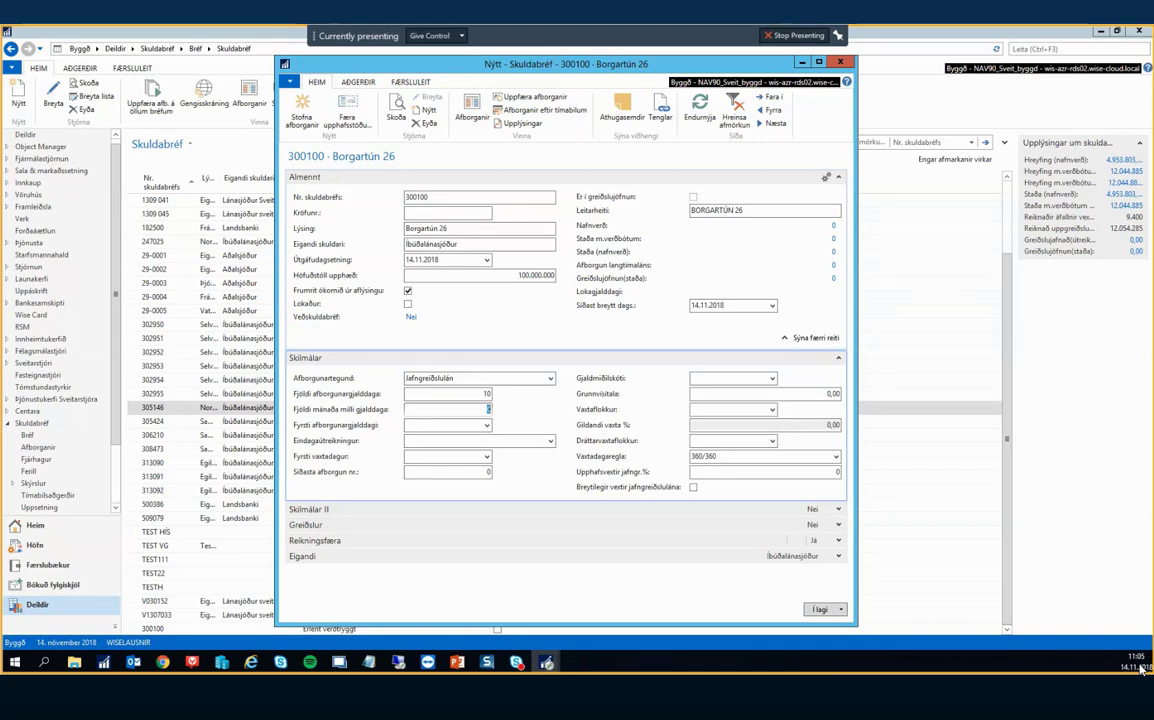
{"action": "type", "text": "6"}
{"action": "key", "text": "Tab"}
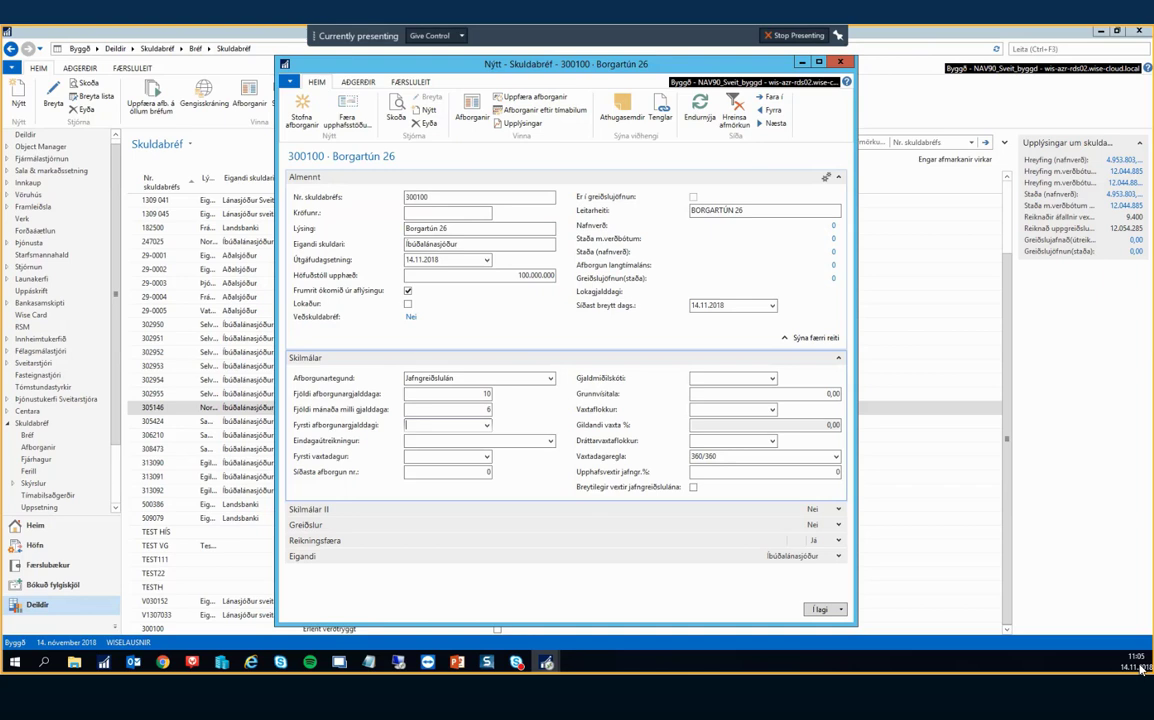
{"action": "type", "text": "010119"}
{"action": "key", "text": "Tab"}
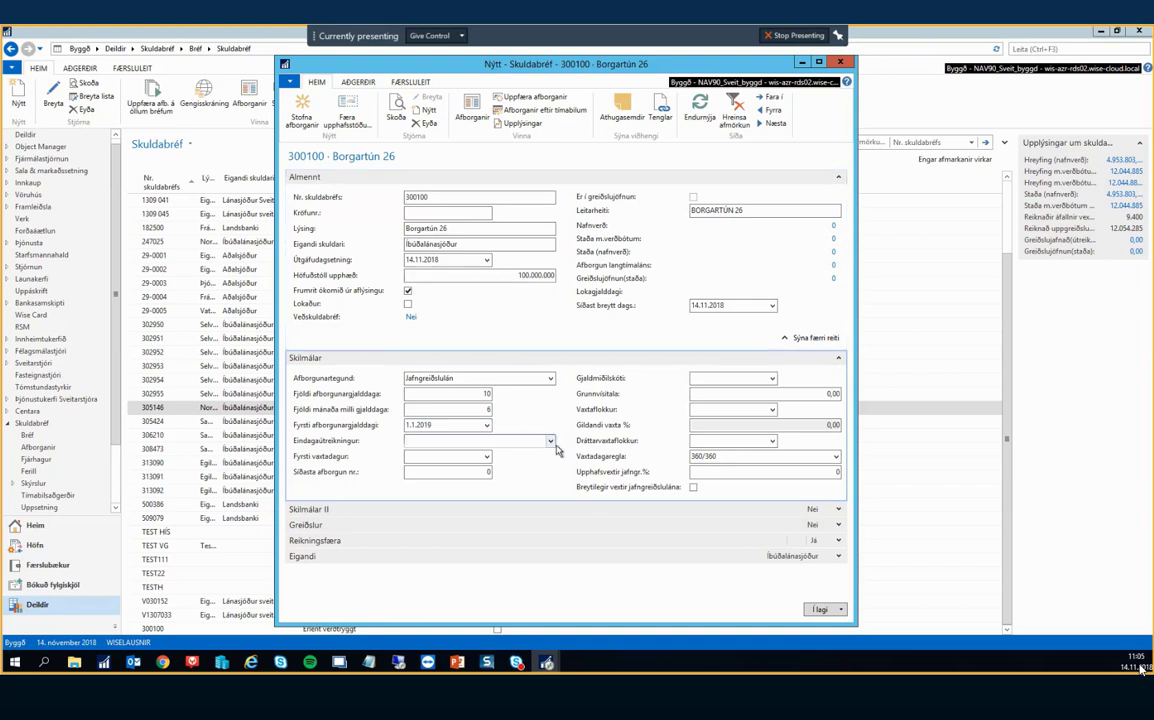
{"action": "left_click", "coordinate": [550, 442]}
{"action": "left_click", "coordinate": [550, 442]}
{"action": "left_click", "coordinate": [550, 441]}
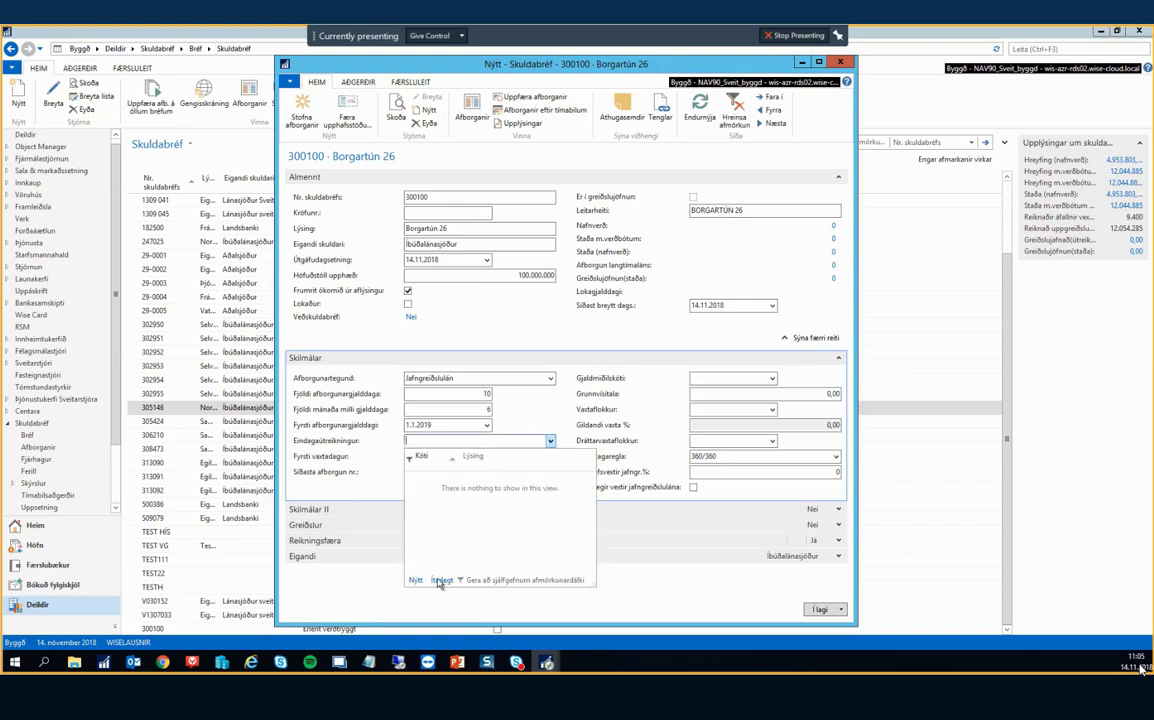
{"action": "left_click", "coordinate": [439, 581]}
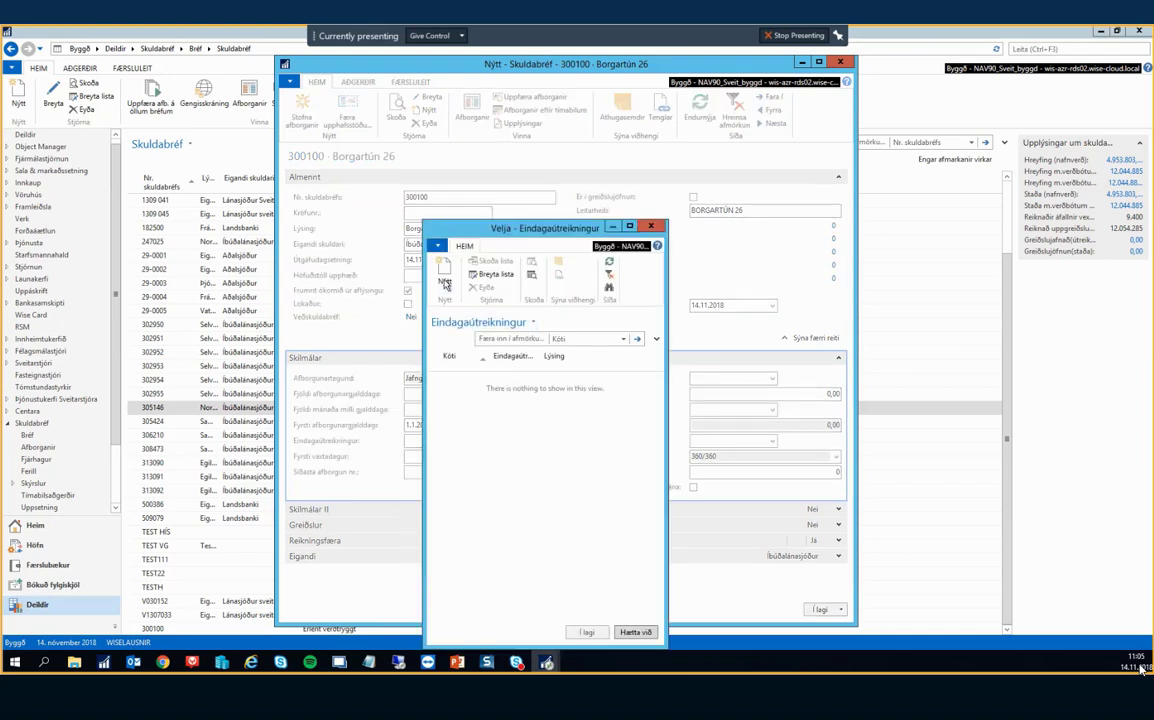
{"action": "left_click", "coordinate": [445, 283]}
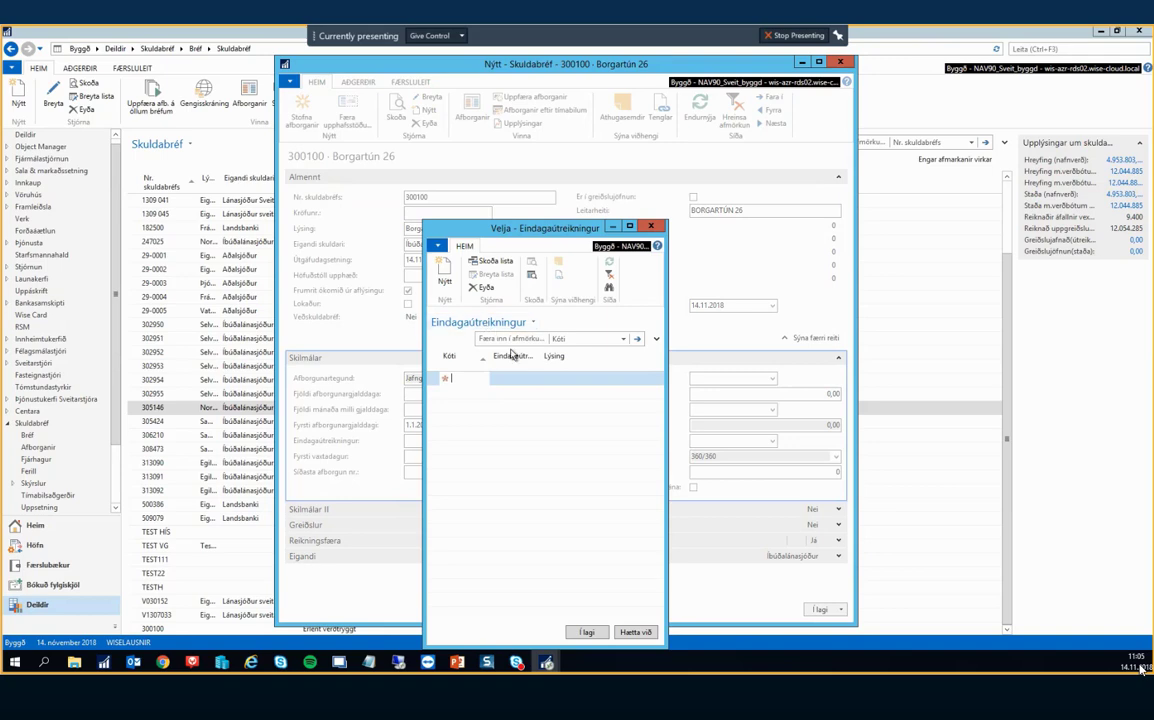
{"action": "left_click", "coordinate": [485, 287]}
{"action": "left_click", "coordinate": [537, 455]}
{"action": "key", "text": "Escape"}
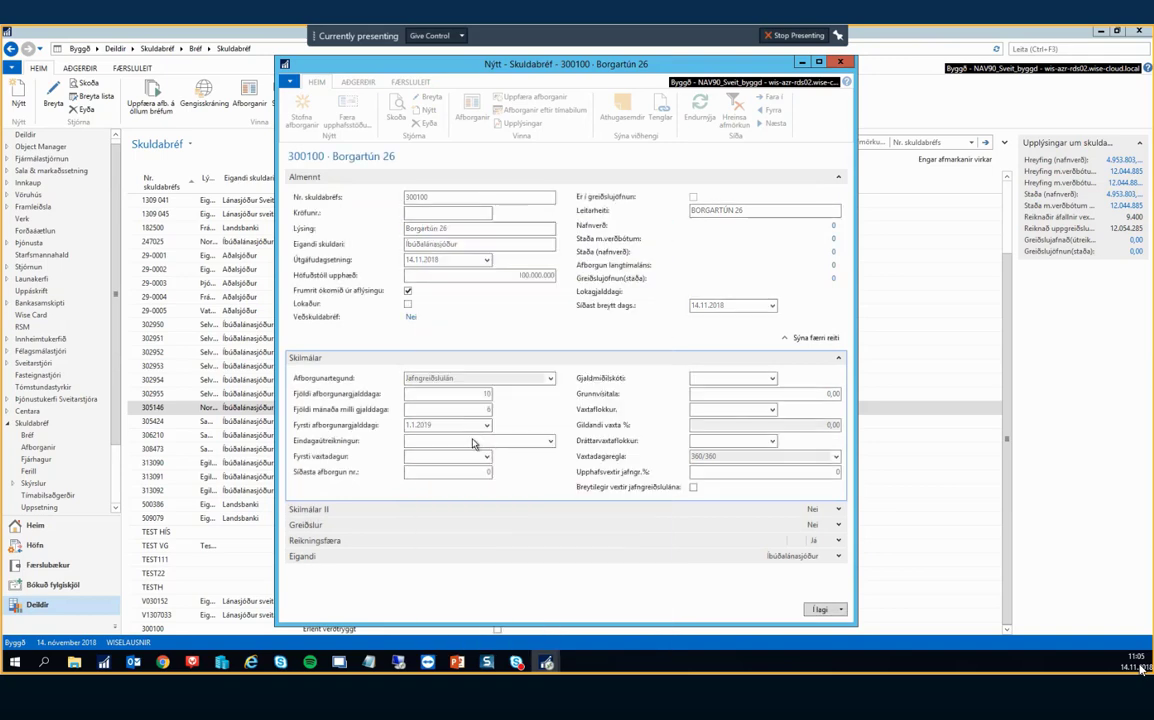
{"action": "left_click", "coordinate": [426, 458]}
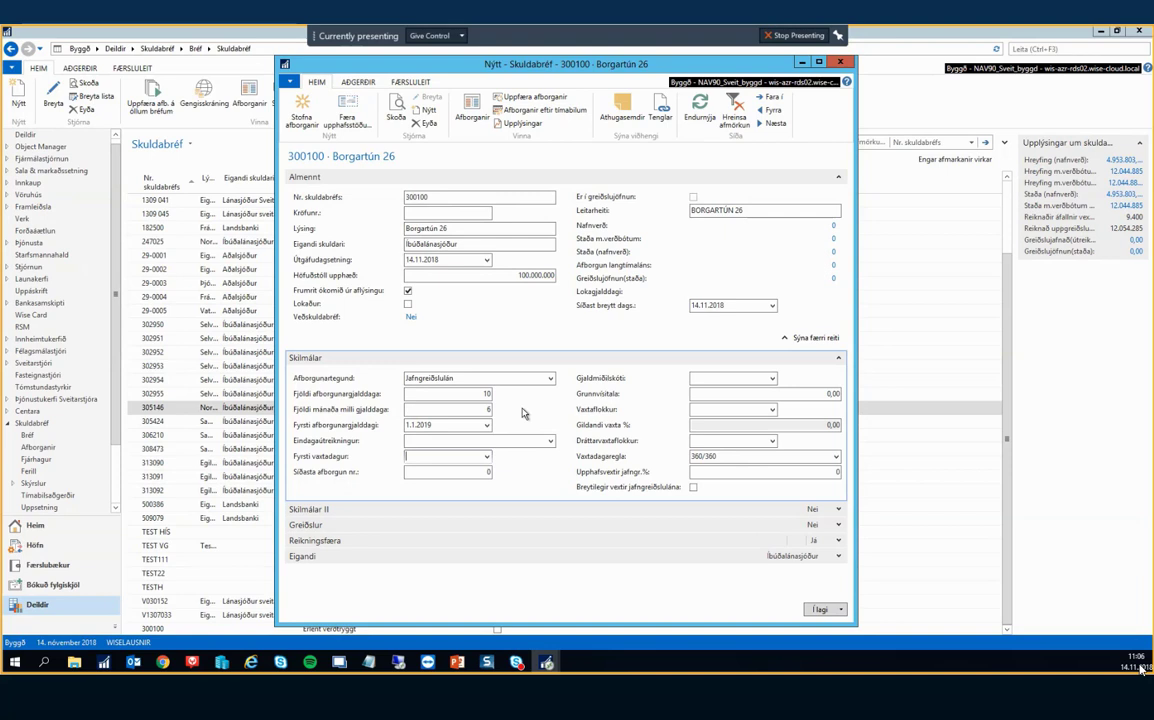
Set the first interest date to 14.11.2018, accept the change, and bring up the index code choices.
{"action": "type", "text": "141118"}
{"action": "key", "text": "Tab"}
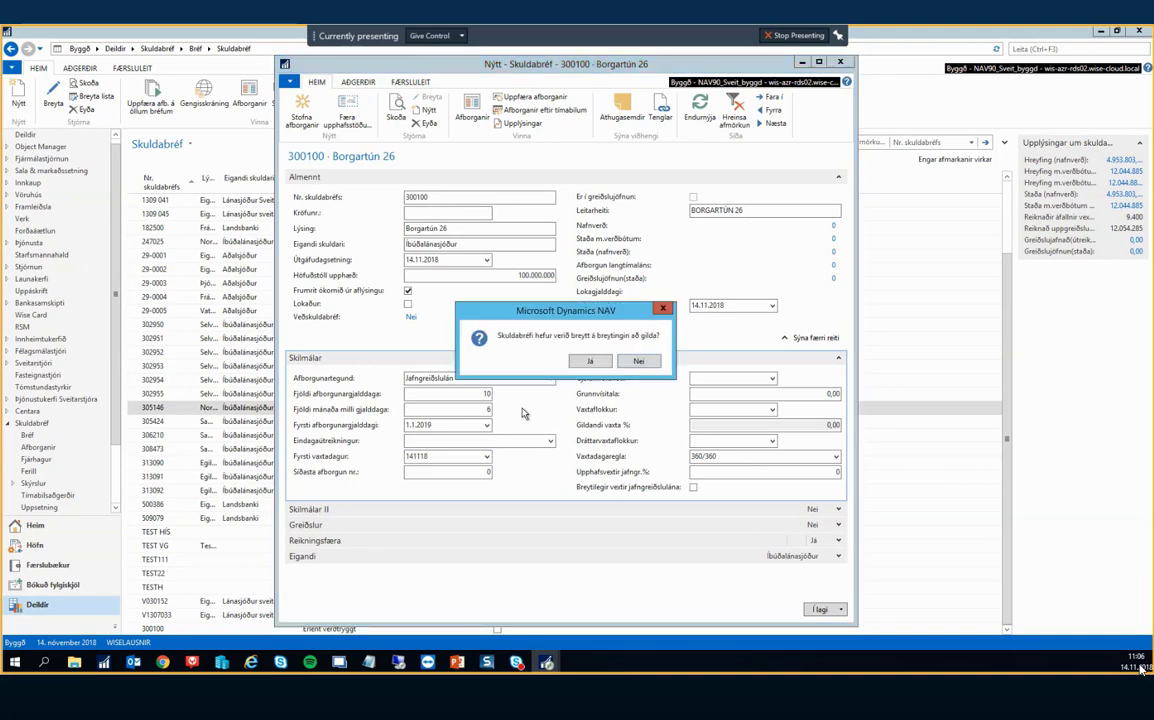
{"action": "left_click", "coordinate": [590, 360]}
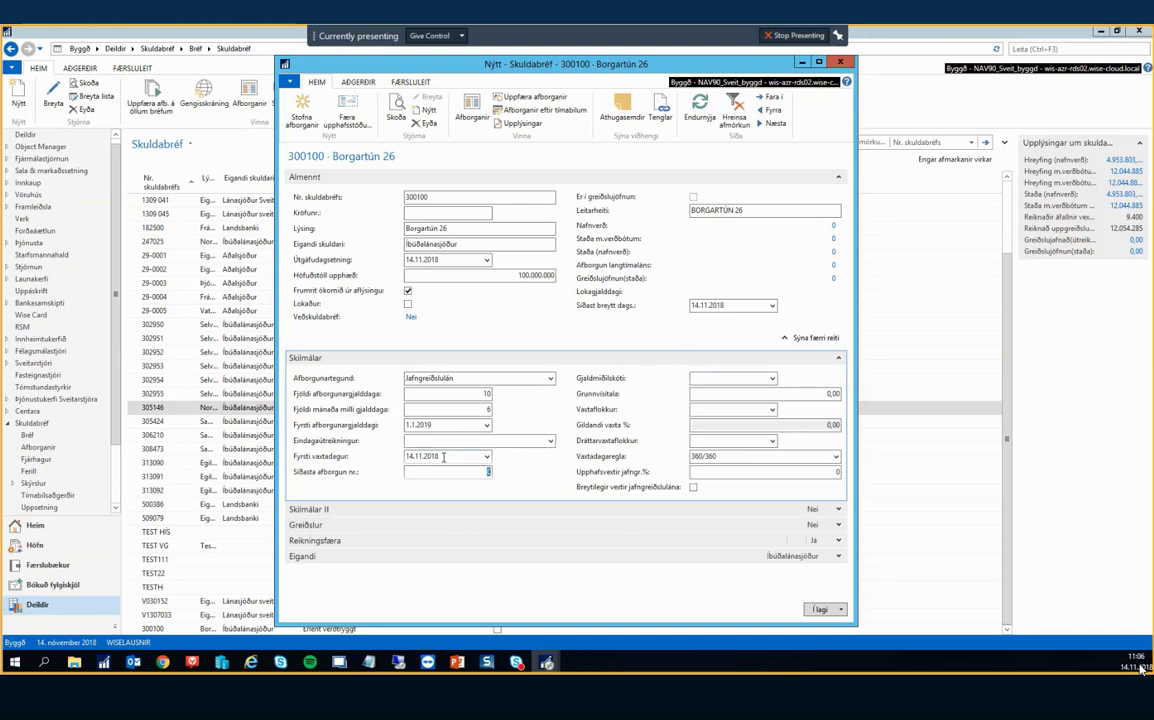
{"action": "key", "text": "shift+Tab"}
{"action": "key", "text": "Tab"}
{"action": "key", "text": "shift+Tab"}
{"action": "key", "text": "Tab"}
{"action": "left_click", "coordinate": [446, 456]}
{"action": "key", "text": "Tab"}
{"action": "left_click", "coordinate": [744, 379]}
{"action": "left_click", "coordinate": [771, 380]}
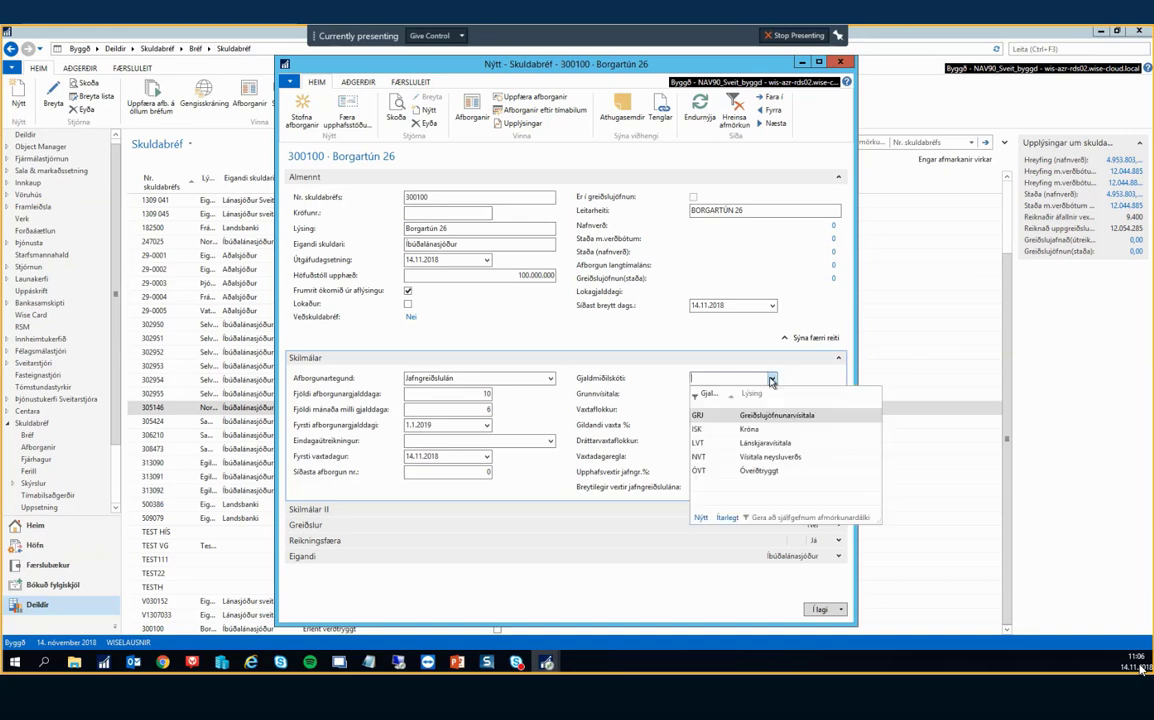
Choose index code NVT with a base index value of 450,00.
{"action": "left_click", "coordinate": [702, 459]}
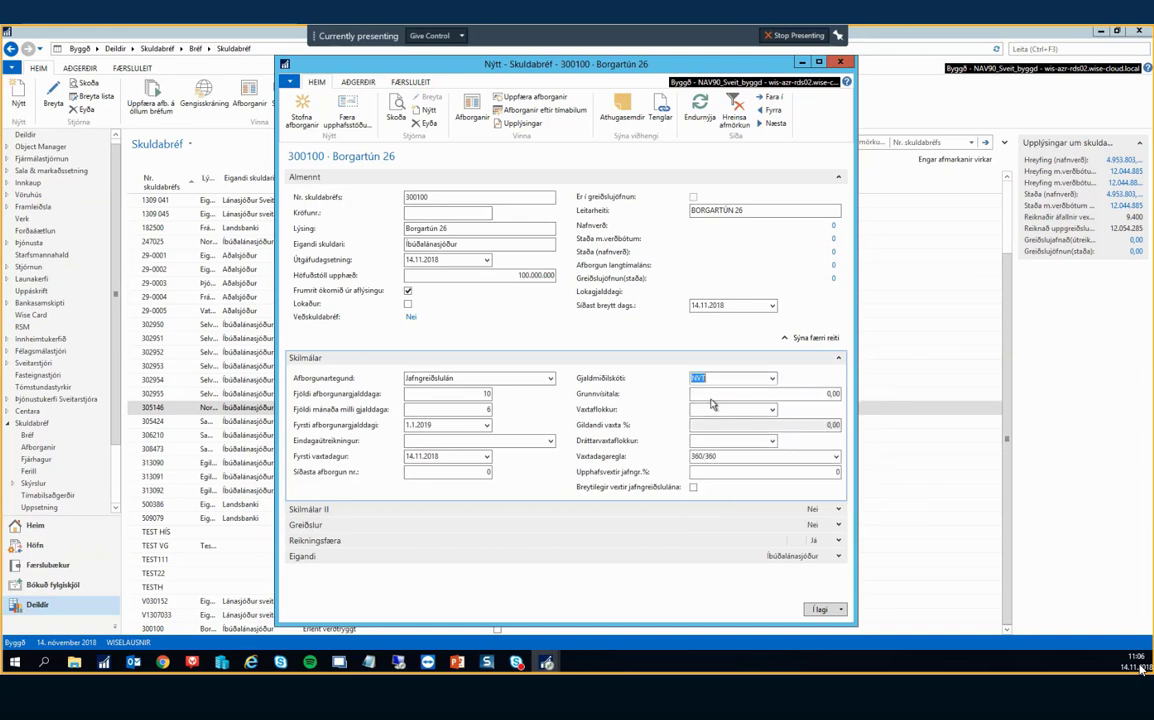
{"action": "left_click", "coordinate": [721, 394]}
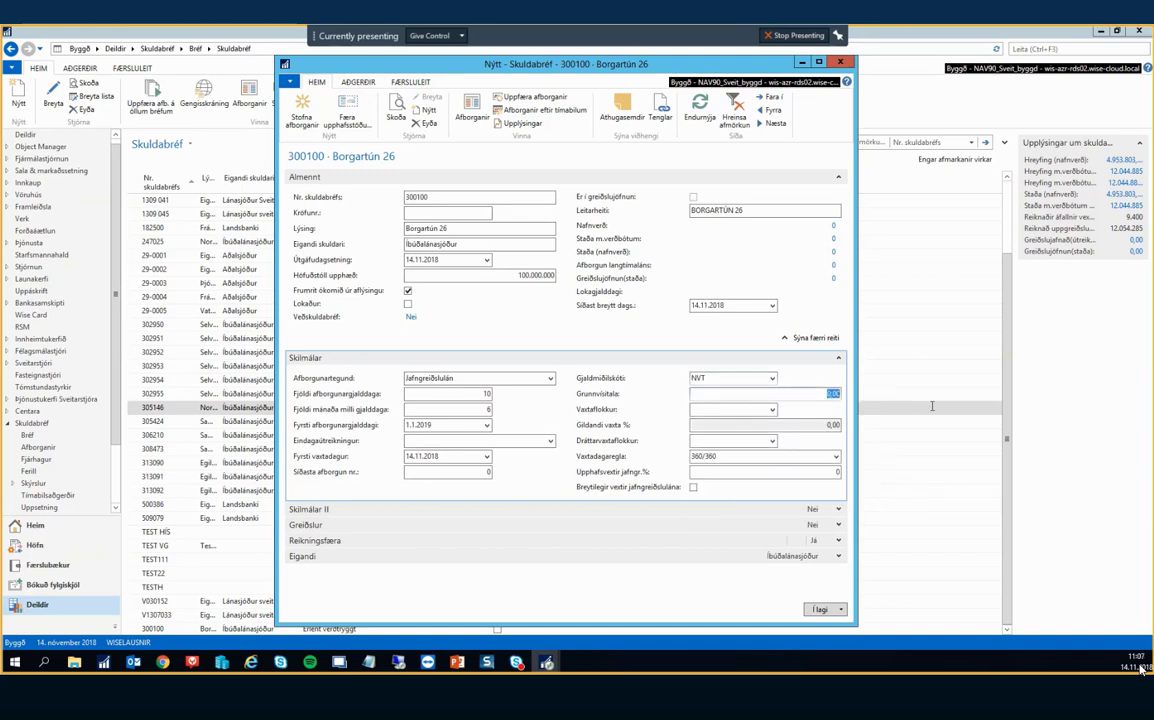
{"action": "type", "text": "450"}
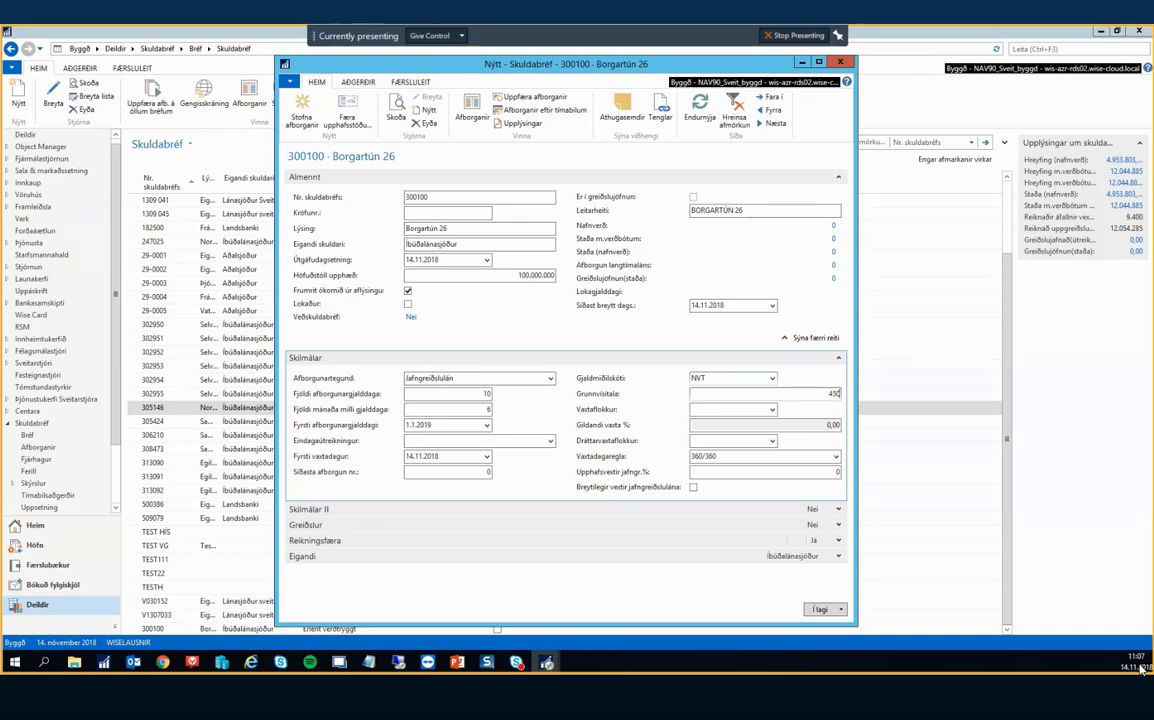
{"action": "key", "text": "Tab"}
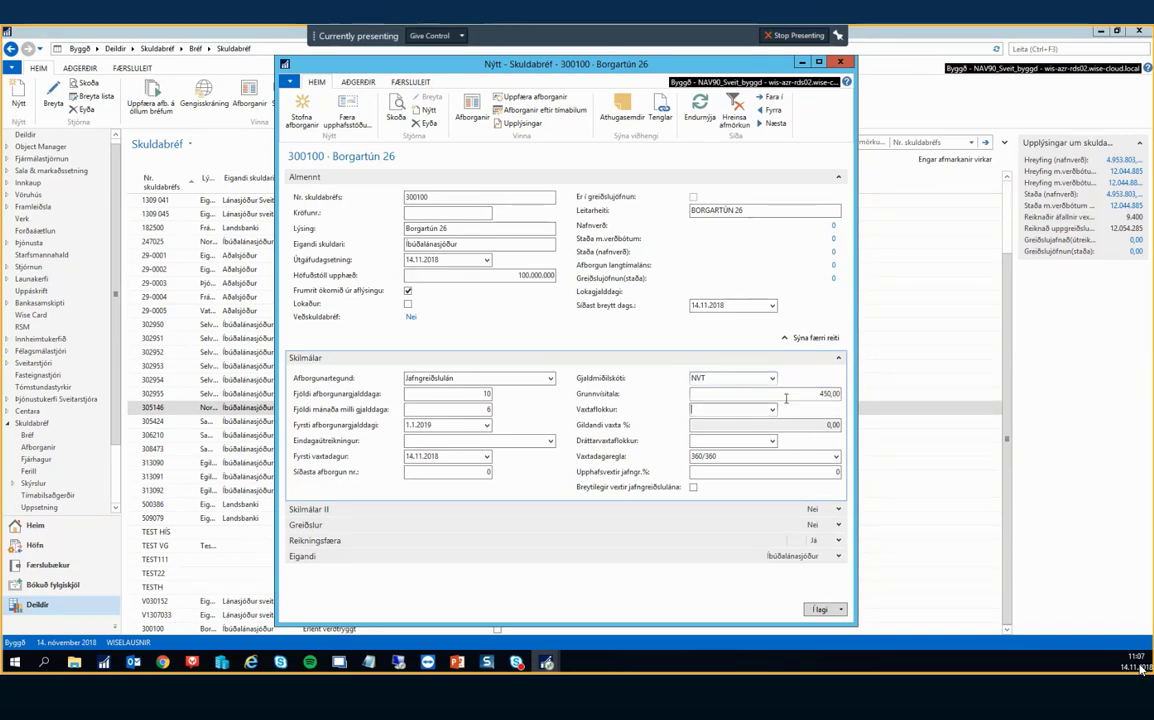
Open the interest category list and start creating a new interest category.
{"action": "left_click", "coordinate": [772, 409]}
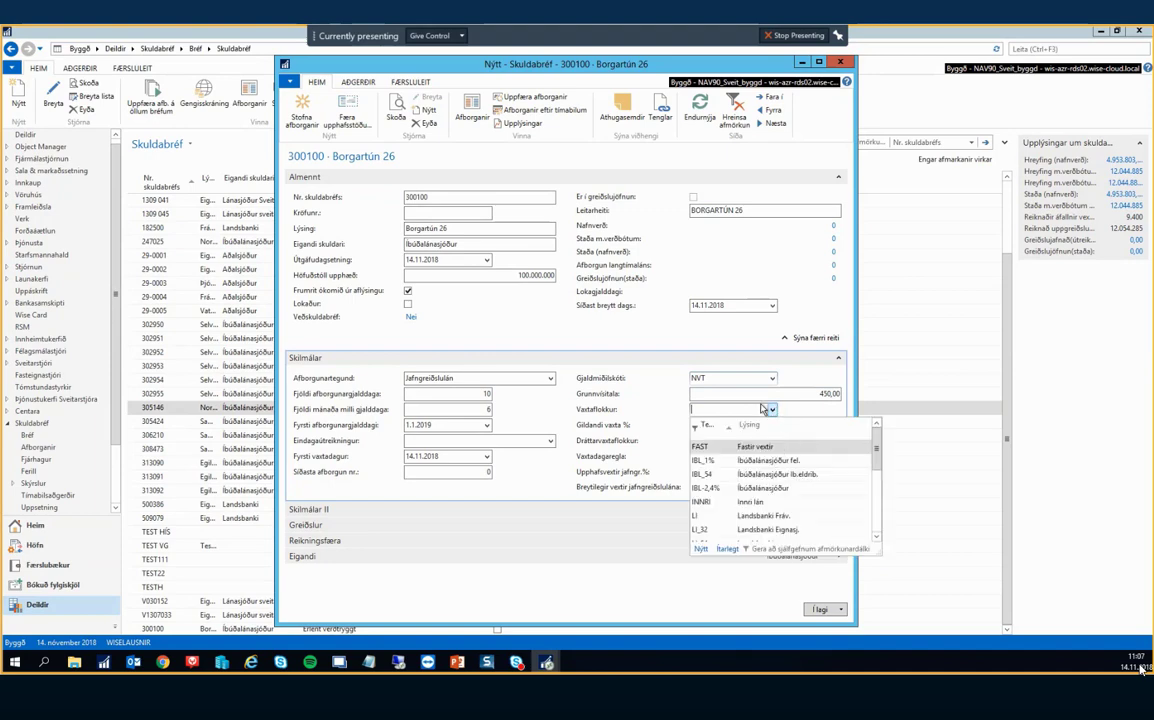
{"action": "left_click", "coordinate": [772, 410]}
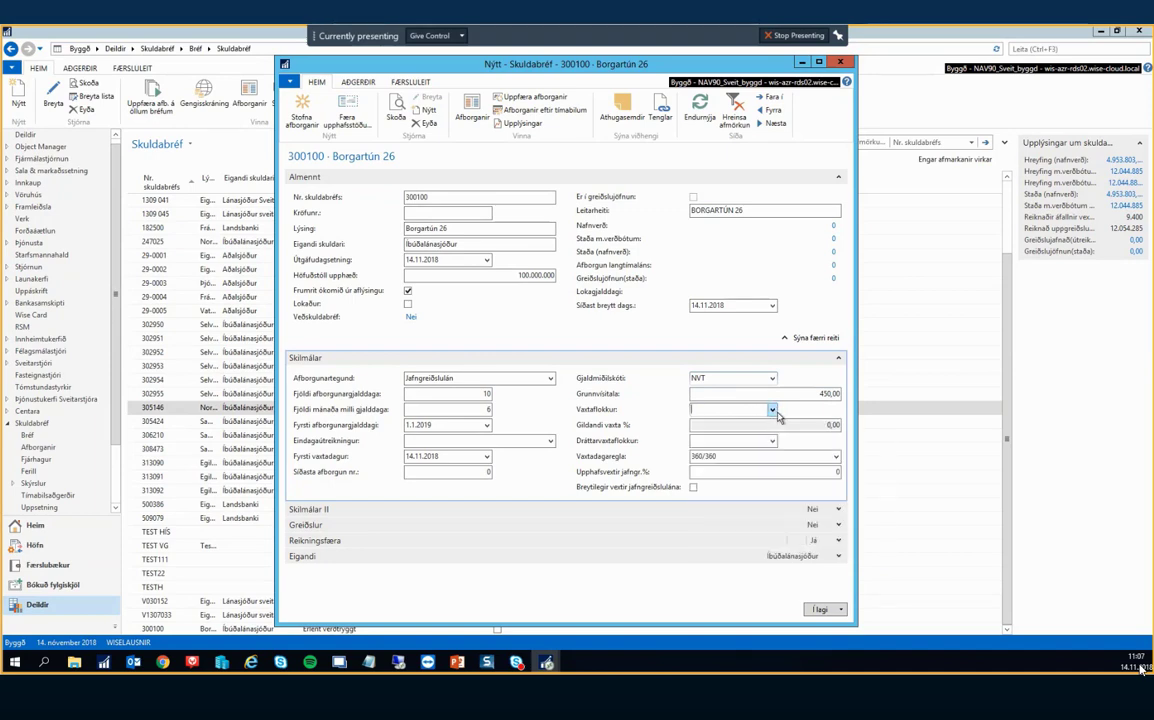
{"action": "left_click", "coordinate": [775, 412]}
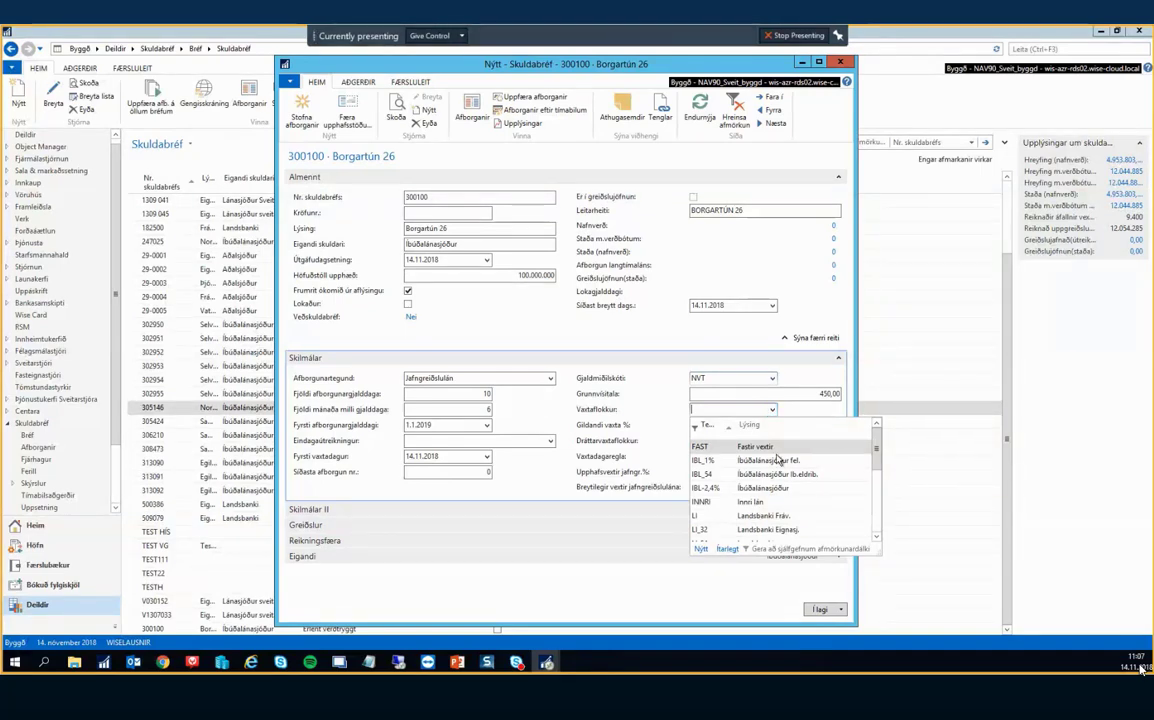
{"action": "left_click", "coordinate": [705, 550]}
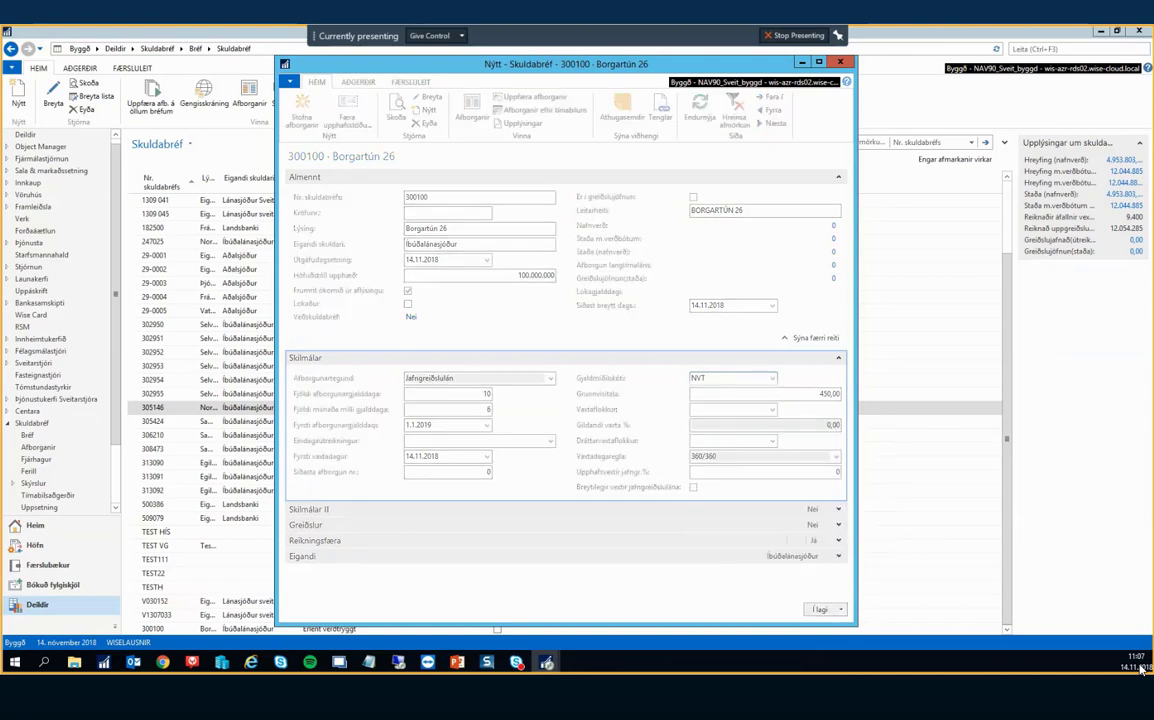
Add interest category VEXTIR ÍLS described 'ÍLS breytilegir vextir' and bring up its rate dates.
{"action": "left_click_drag", "start_coordinate": [38, 153], "coordinate": [809, 160]}
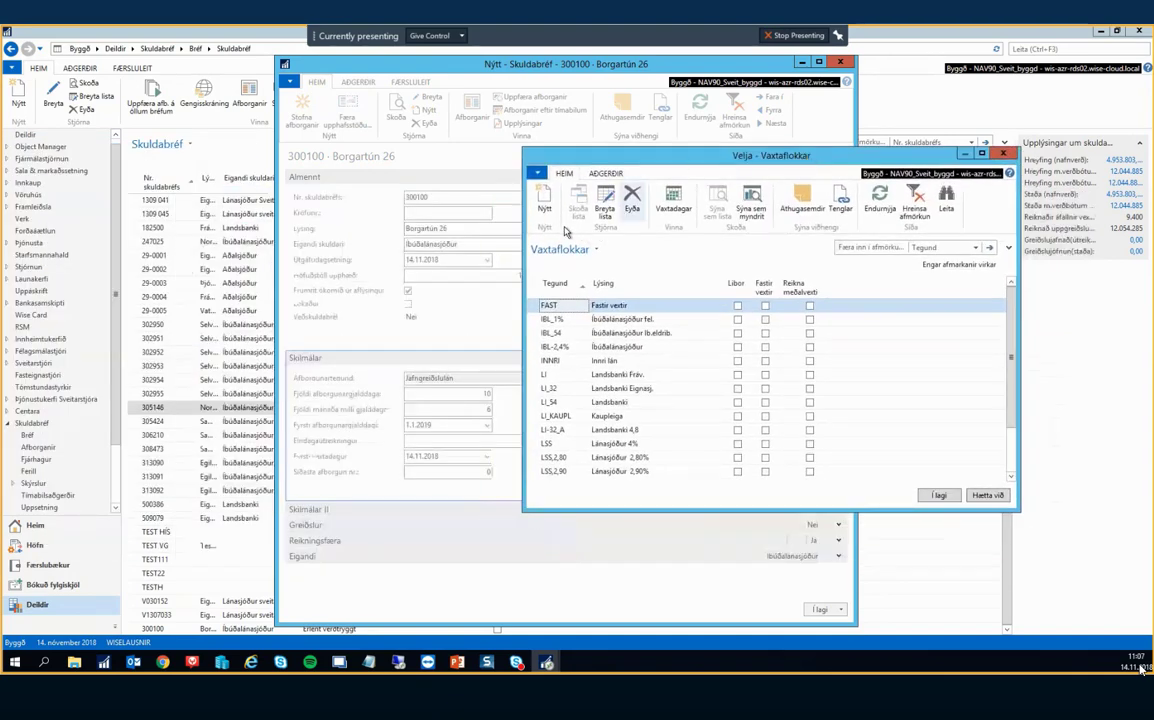
{"action": "left_click", "coordinate": [544, 205]}
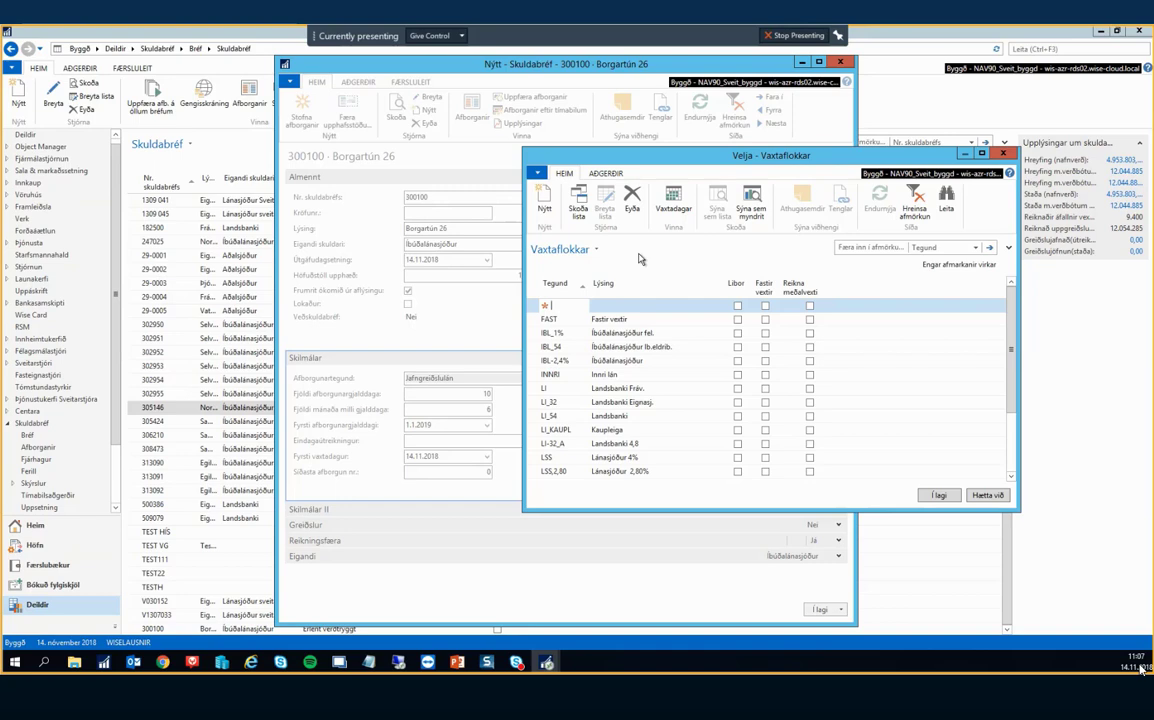
{"action": "type", "text": "Vei"}
{"action": "key", "text": "Tab"}
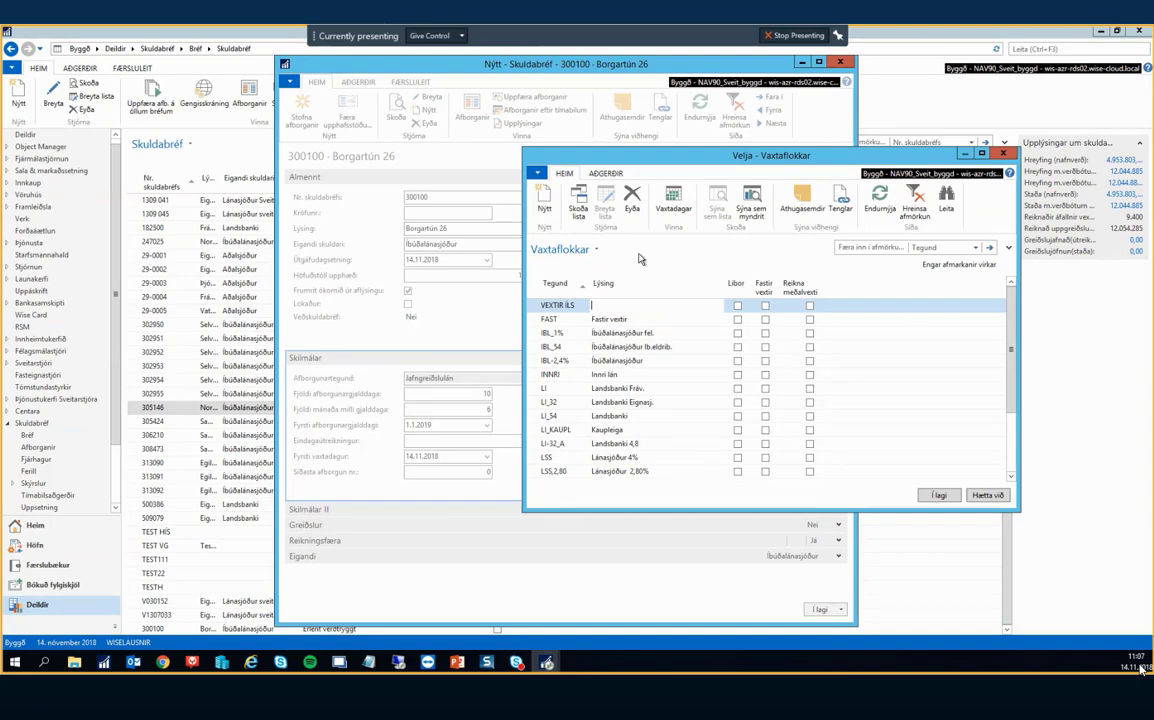
{"action": "type", "text": "ÍLS breytilegir vextir"}
{"action": "key", "text": "Tab"}
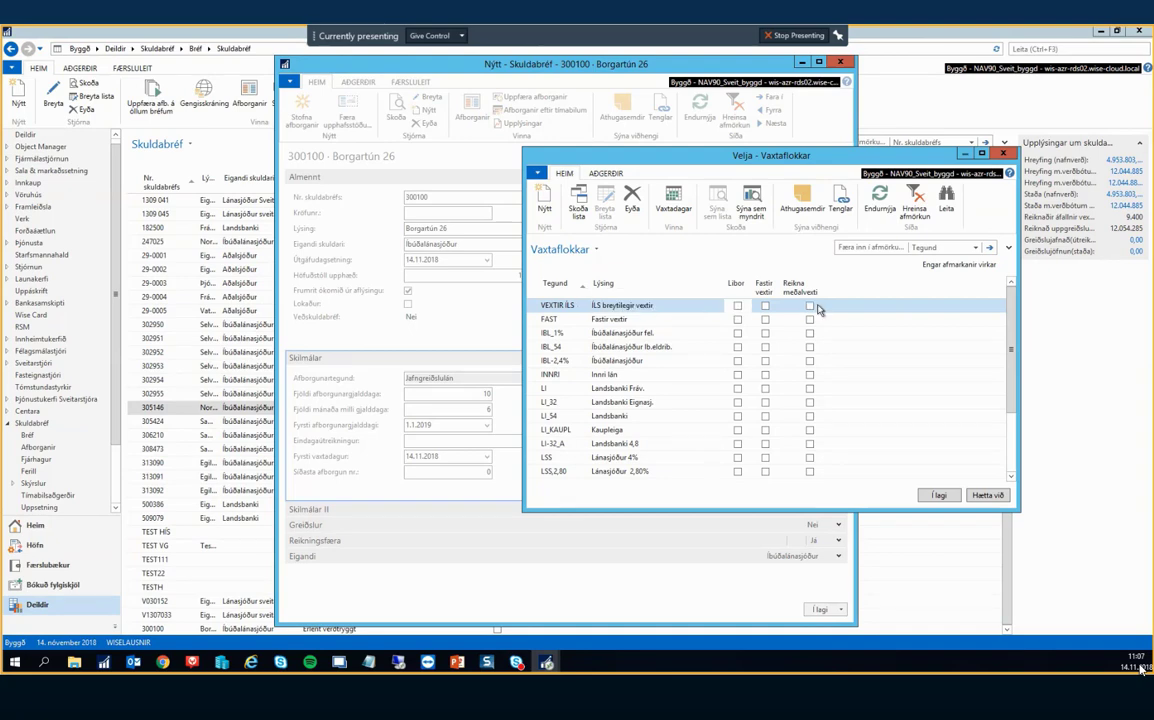
{"action": "left_click", "coordinate": [768, 321]}
{"action": "left_click", "coordinate": [671, 305]}
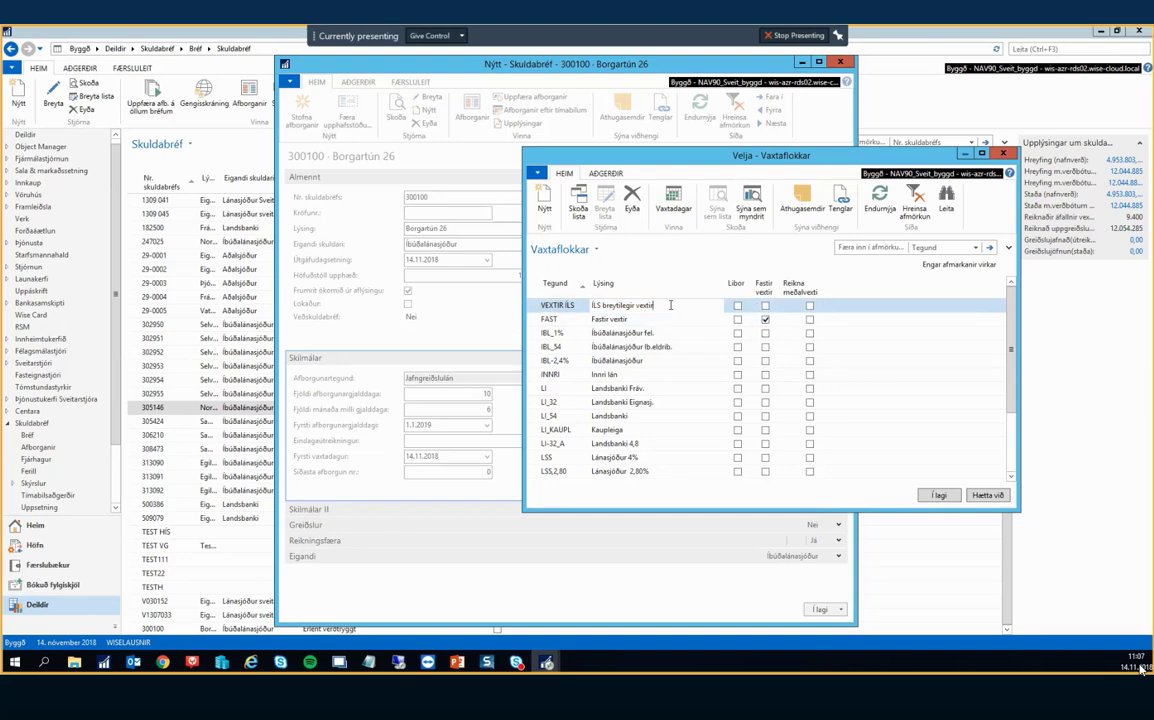
{"action": "left_click", "coordinate": [673, 195]}
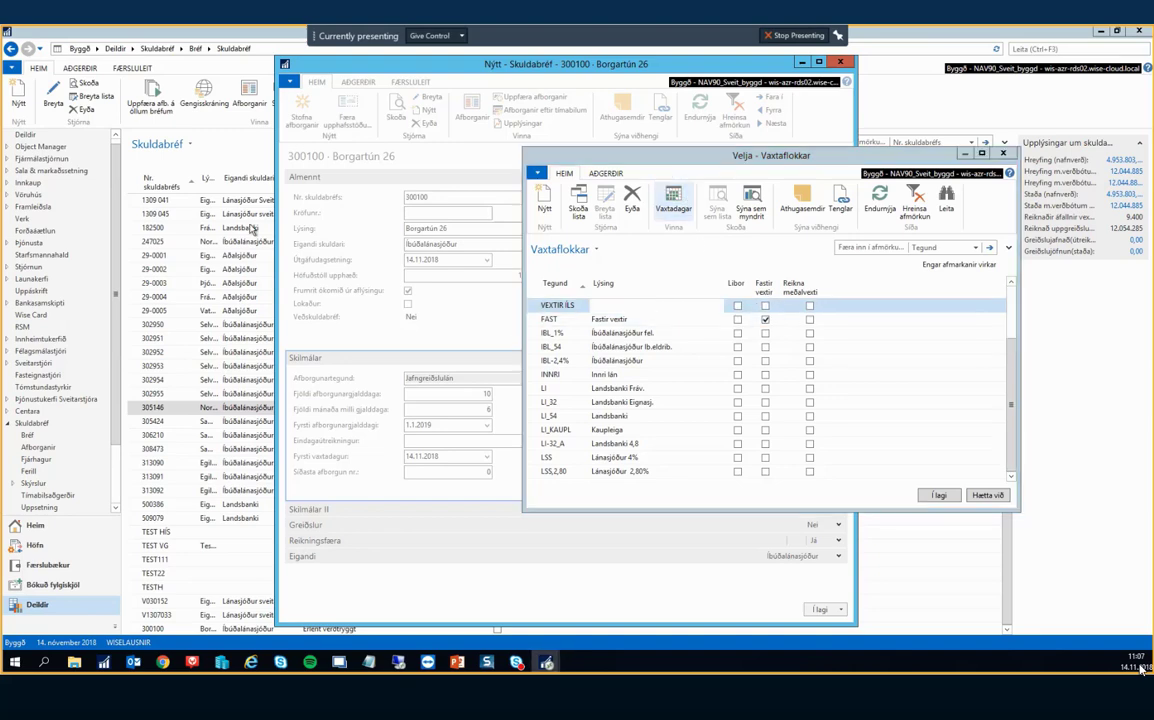
{"action": "left_click_drag", "start_coordinate": [617, 249], "coordinate": [888, 215]}
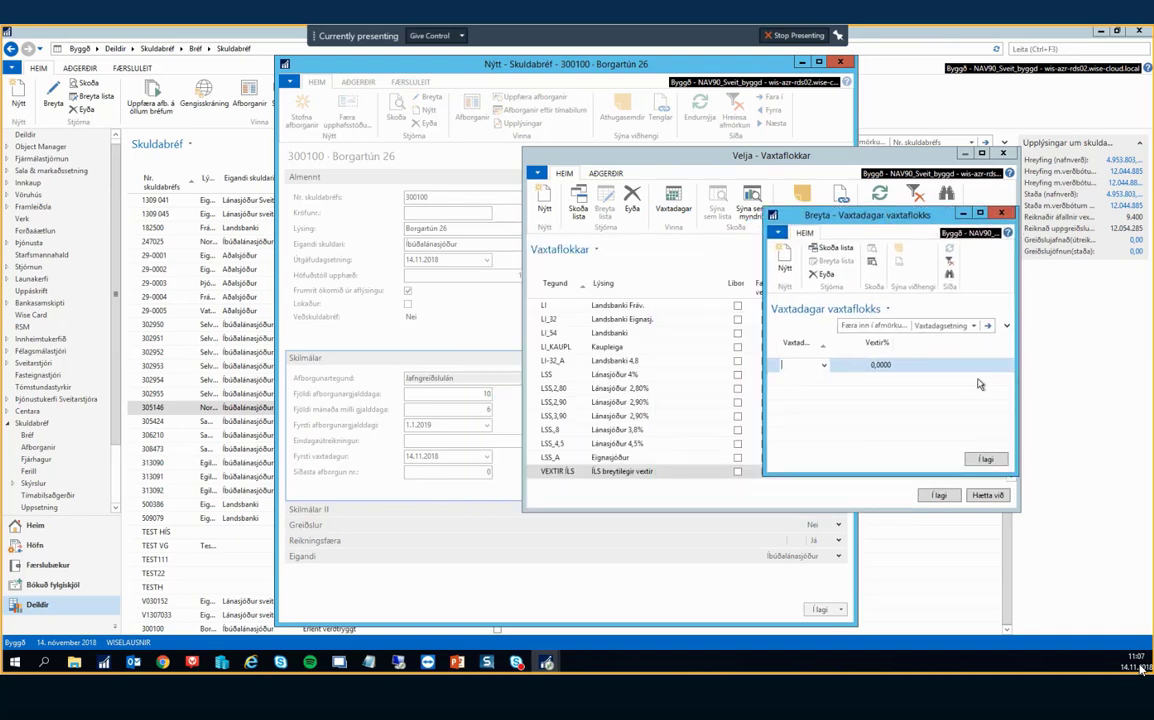
Enter rates 5% from 14.11.2018 and 5,5% from 1.1.2019, drop the blank row, and save.
{"action": "type", "text": "14.11.2018"}
{"action": "key", "text": "Tab"}
{"action": "type", "text": "5"}
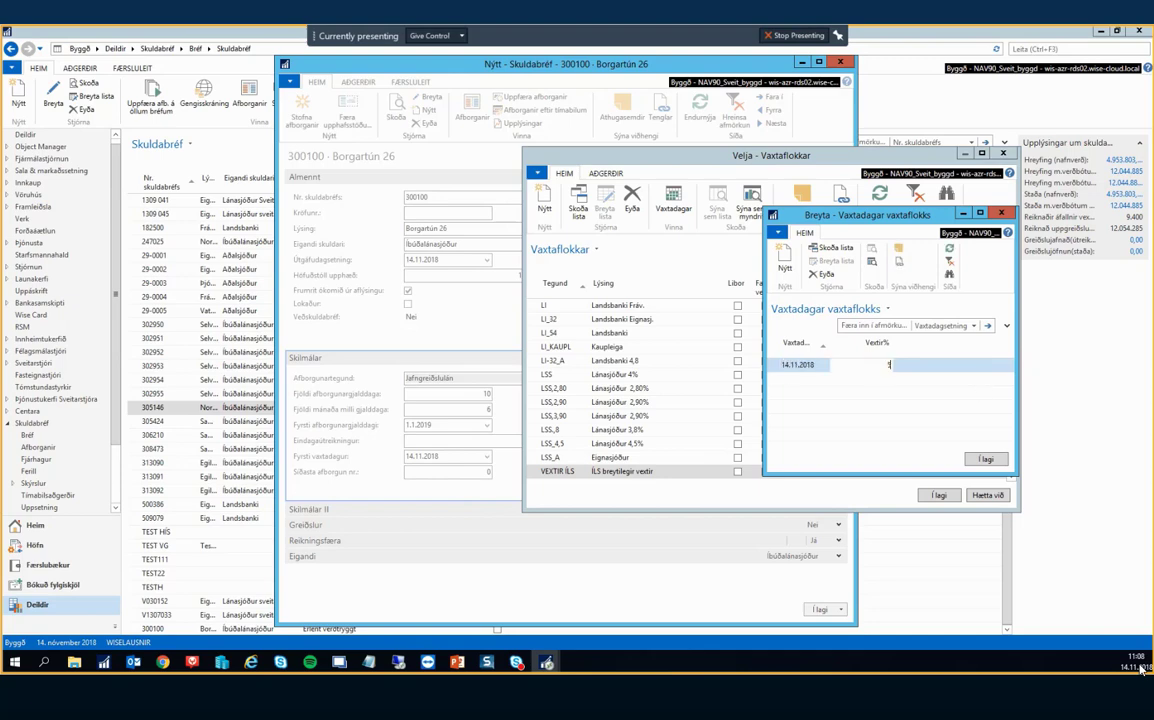
{"action": "key", "text": "Return"}
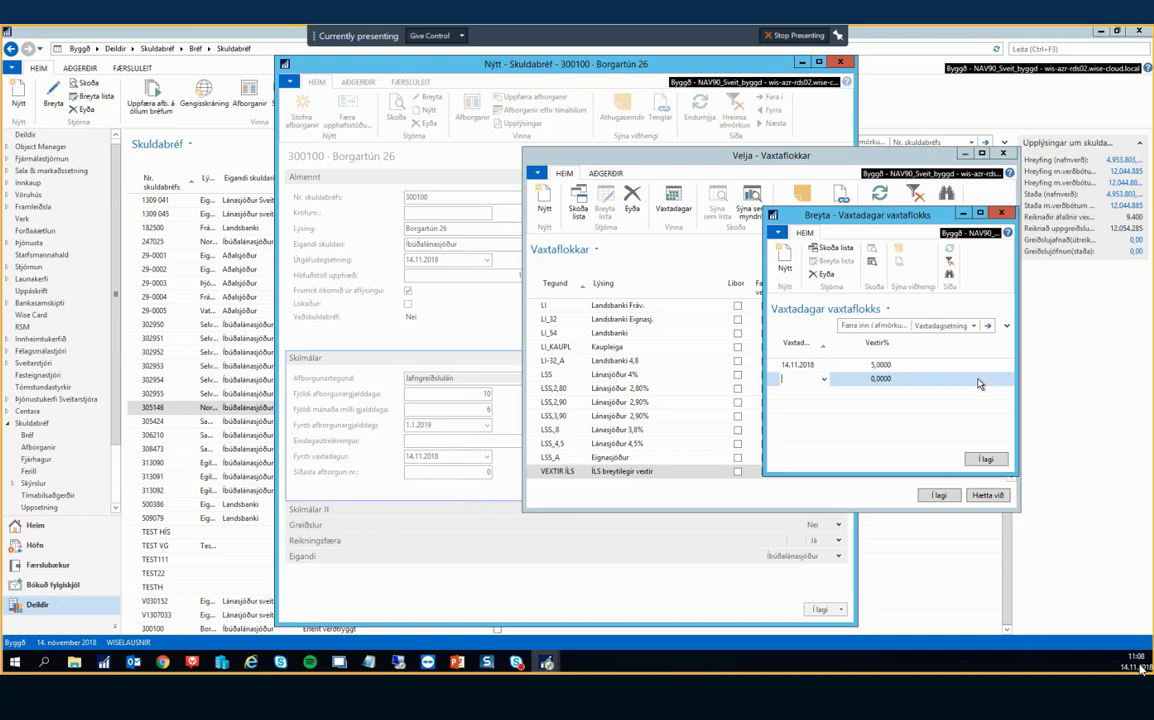
{"action": "type", "text": "01011"}
{"action": "key", "text": "Return"}
{"action": "type", "text": "5,5"}
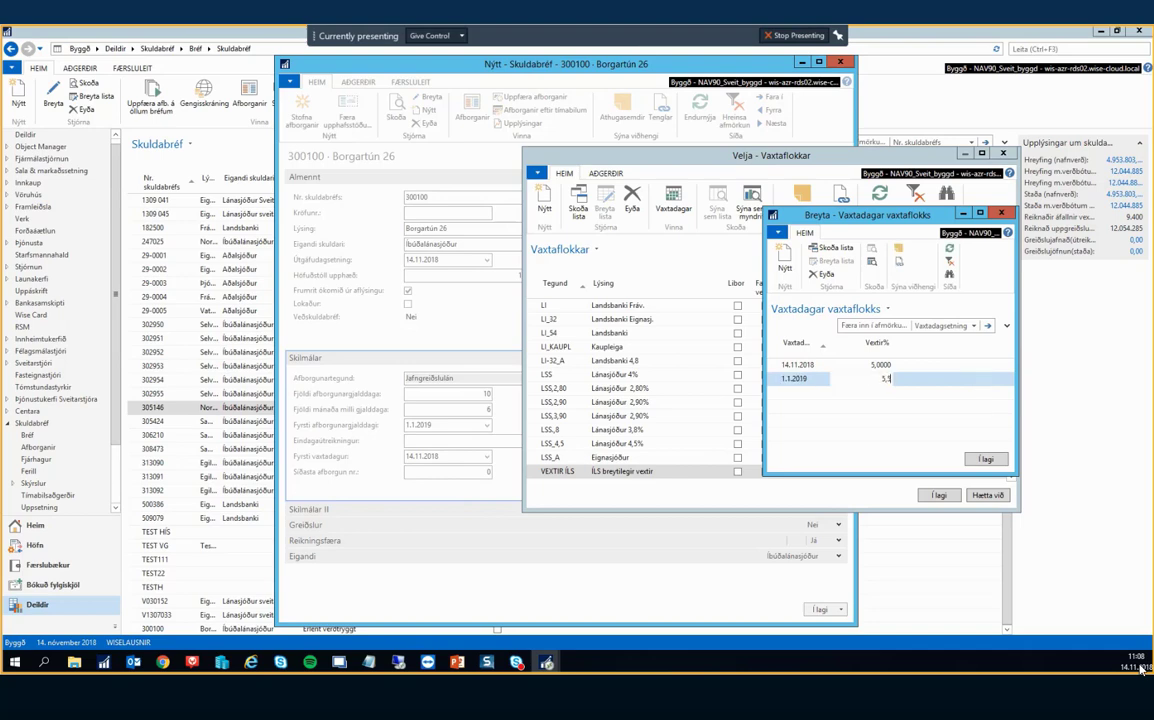
{"action": "key", "text": "Return"}
{"action": "left_click", "coordinate": [979, 383]}
{"action": "key", "text": "Return"}
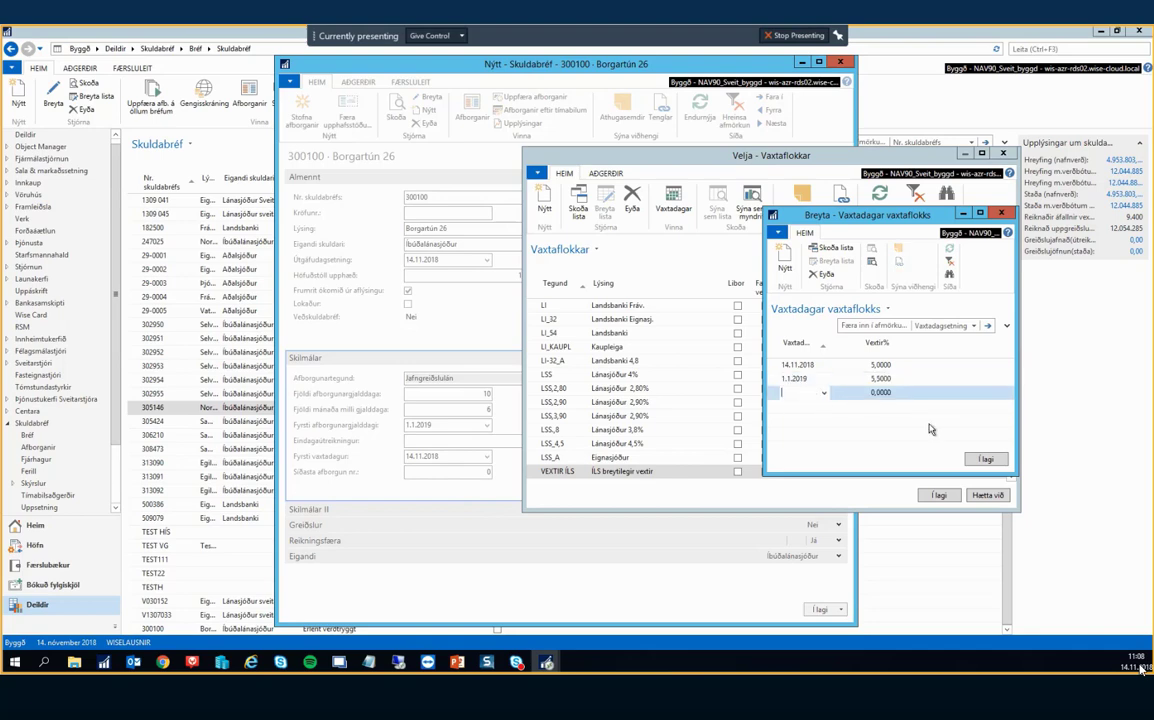
{"action": "key", "text": "shift+Tab"}
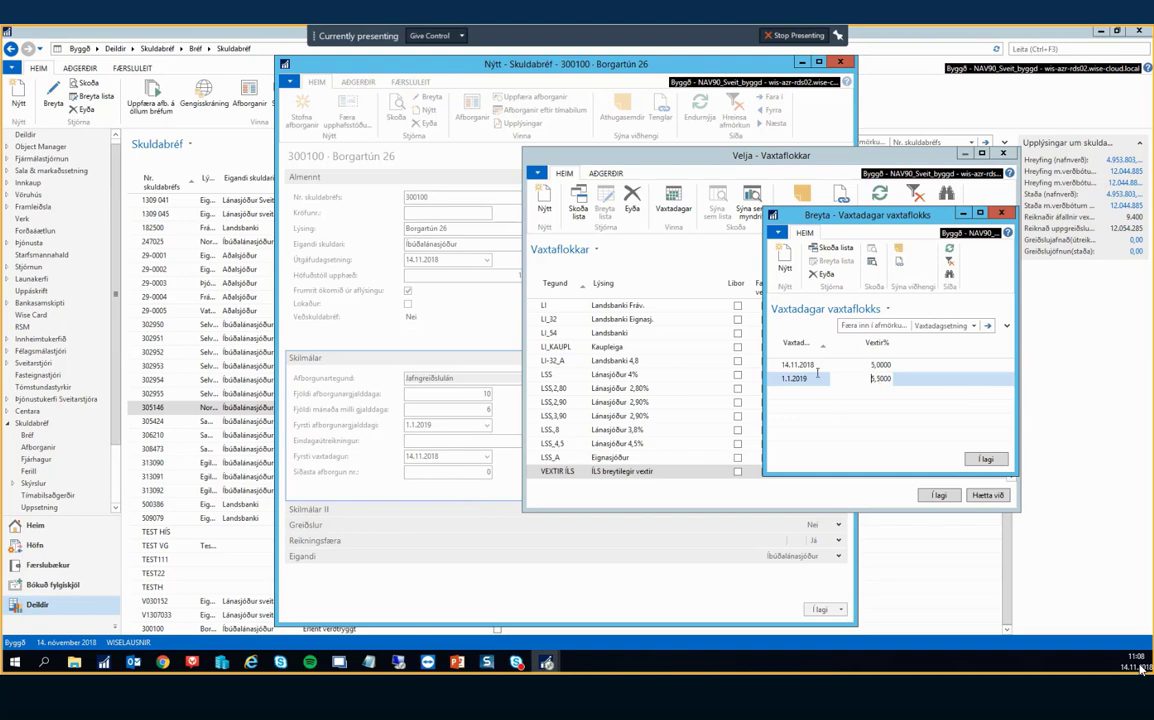
{"action": "left_click", "coordinate": [985, 459]}
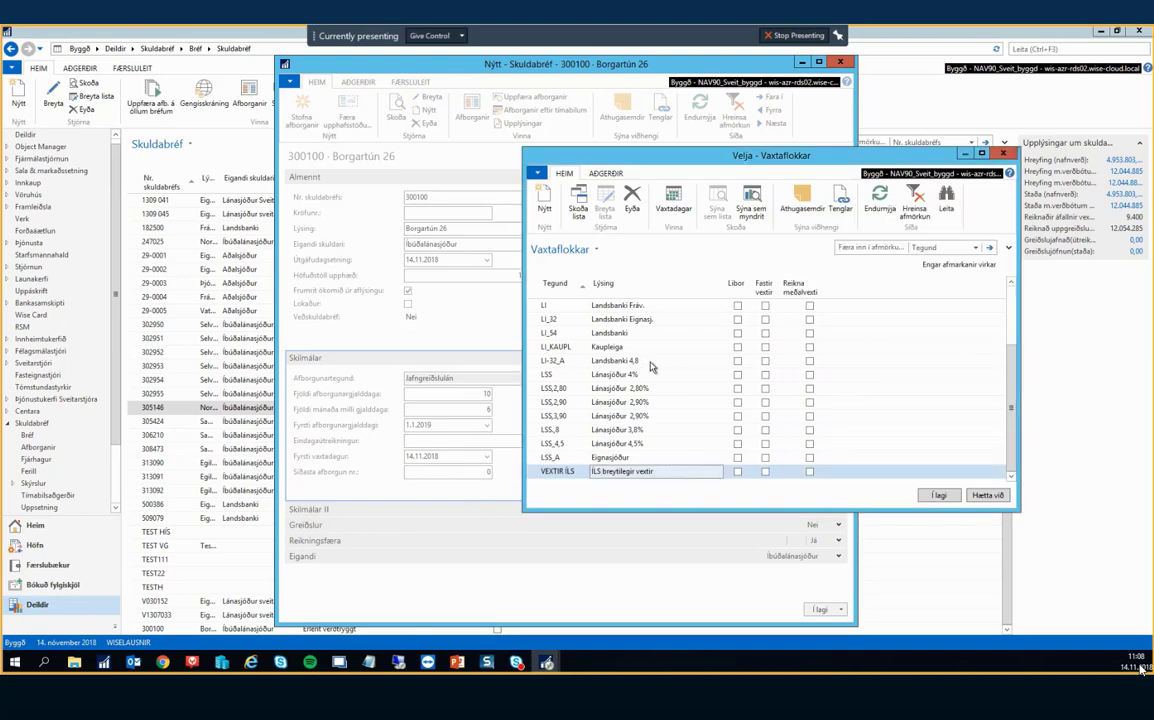
Assign VEXTIR ÍLS to the note, then review FAST's rate dates in the full category list.
{"action": "left_click", "coordinate": [938, 495]}
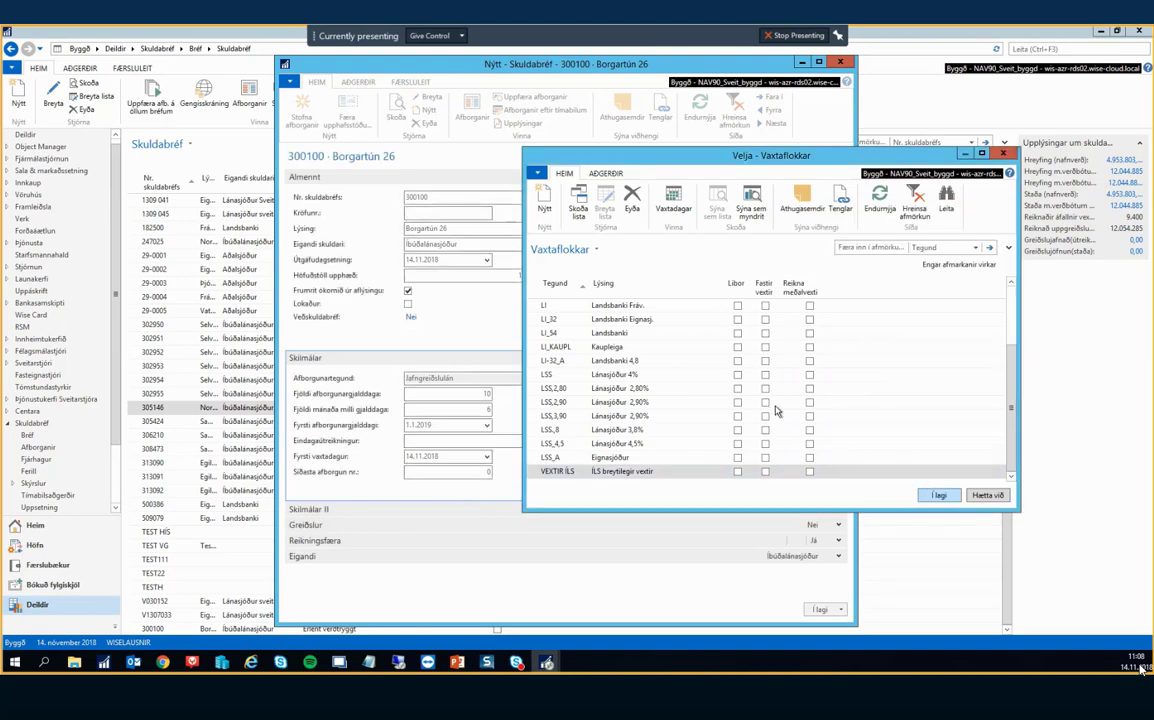
{"action": "left_click", "coordinate": [772, 409]}
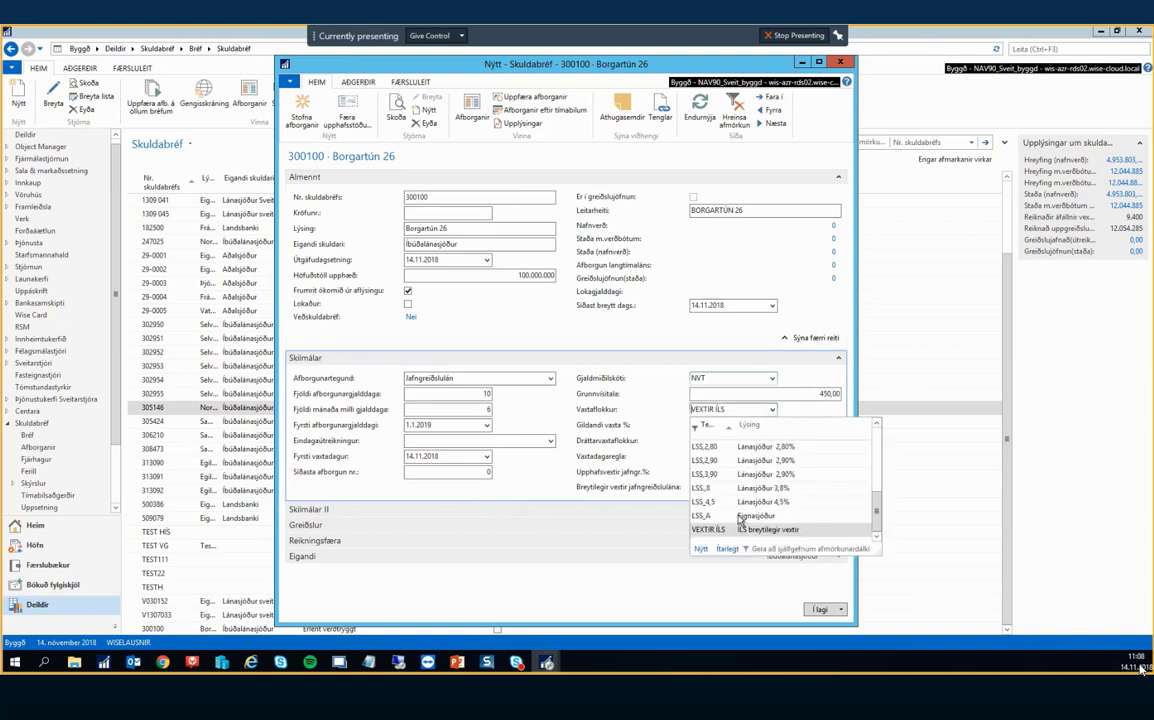
{"action": "scroll", "coordinate": [718, 500], "scroll_direction": "up", "scroll_amount": 5}
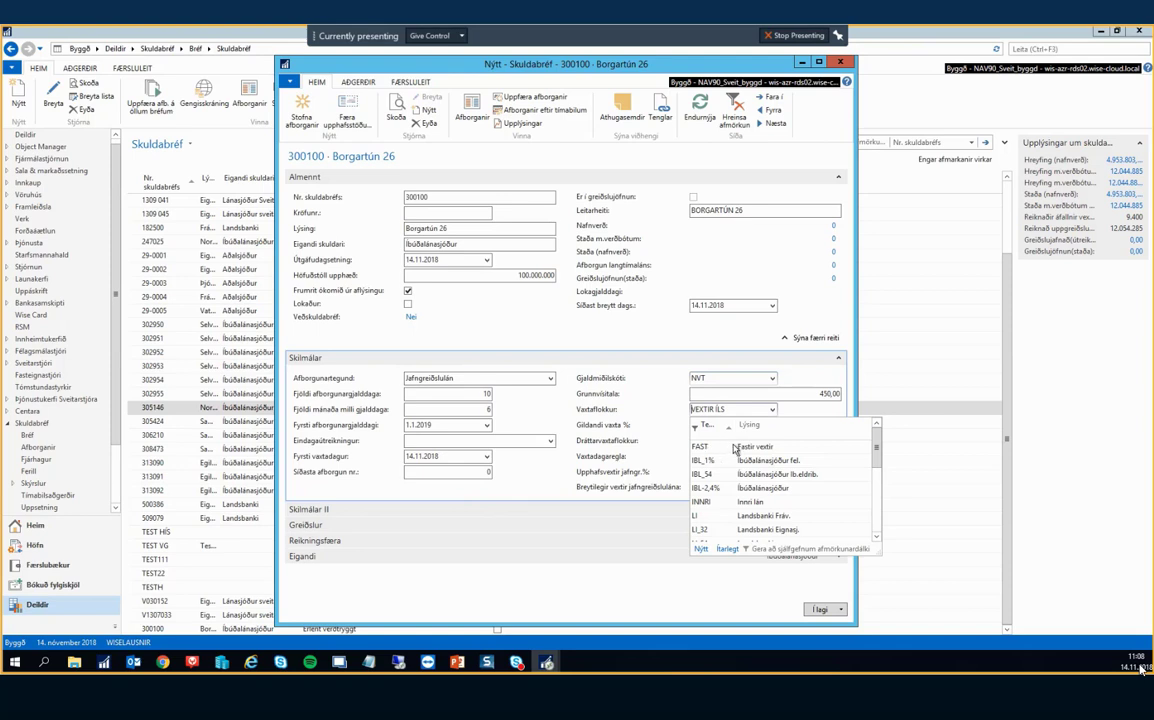
{"action": "left_click", "coordinate": [730, 550]}
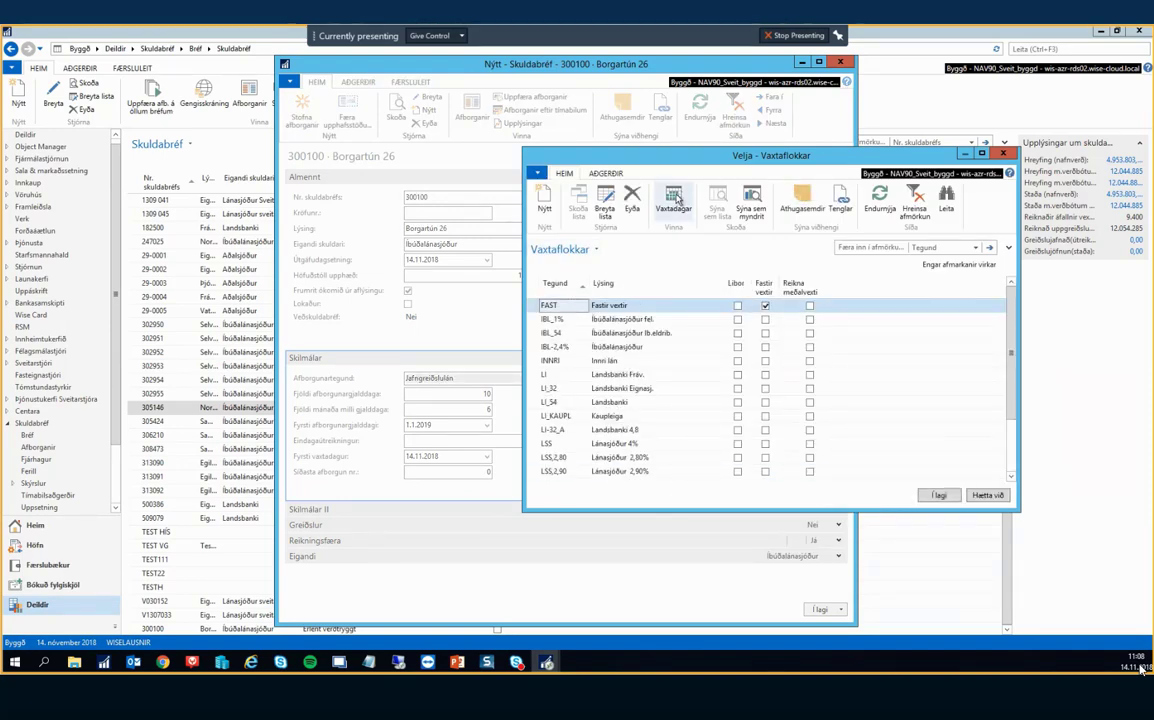
{"action": "left_click", "coordinate": [675, 198]}
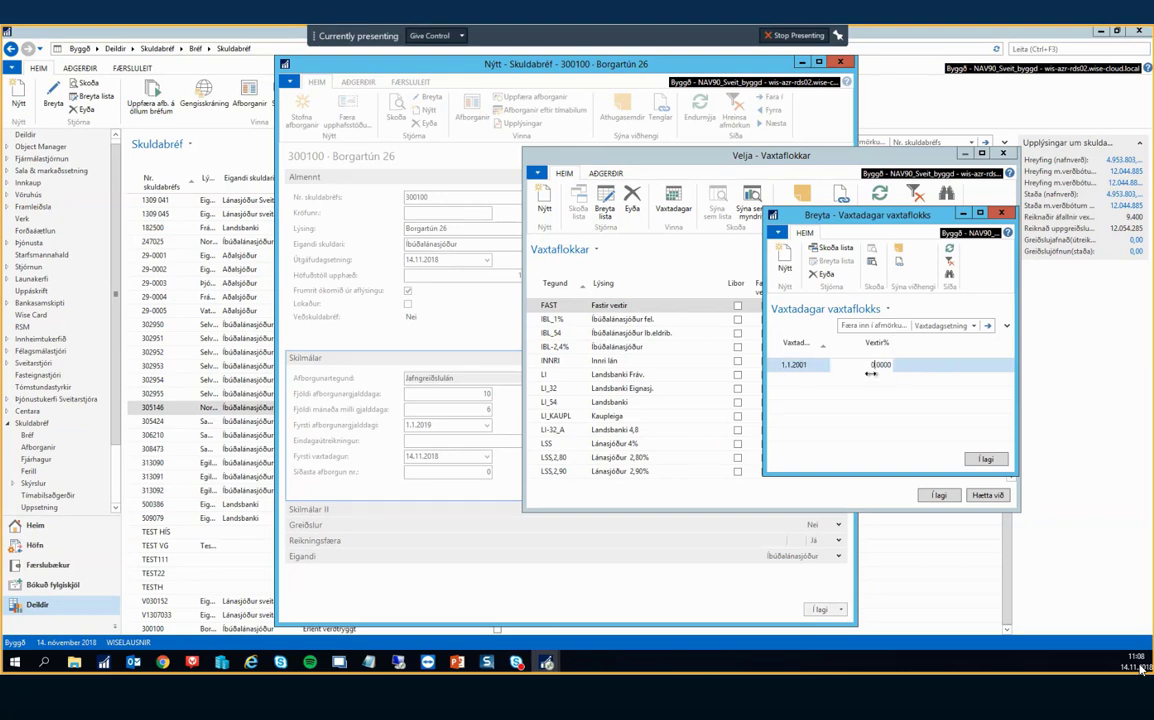
{"action": "left_click", "coordinate": [987, 461]}
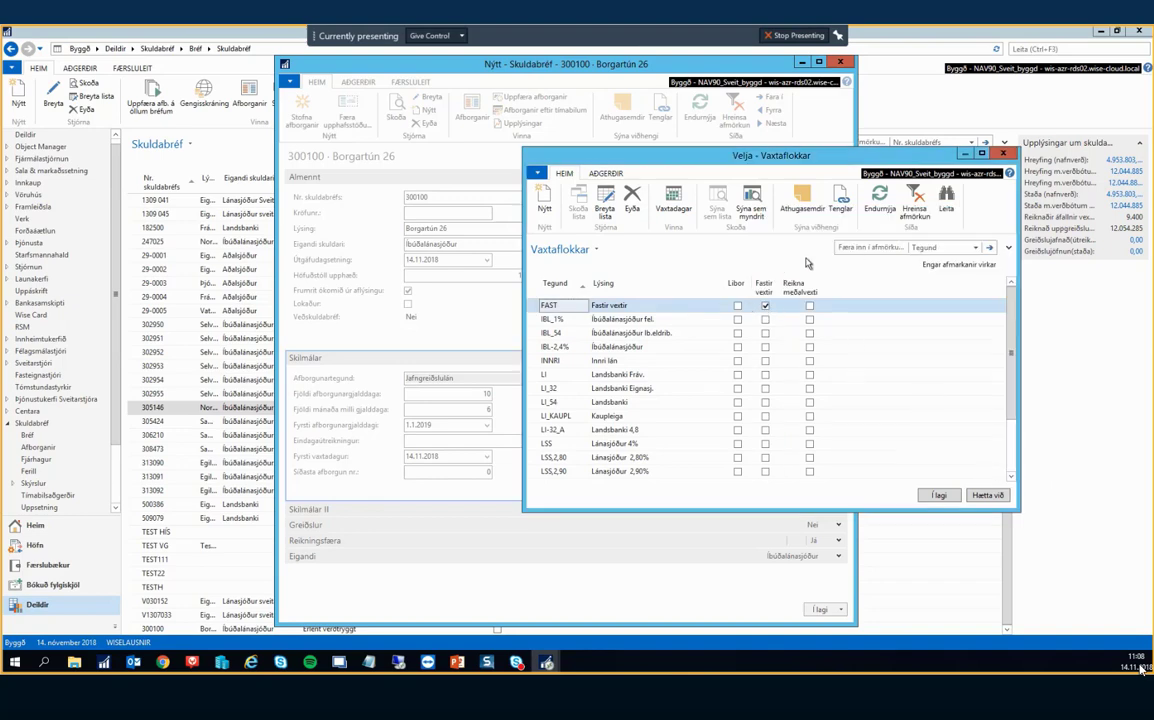
{"action": "left_click", "coordinate": [986, 496]}
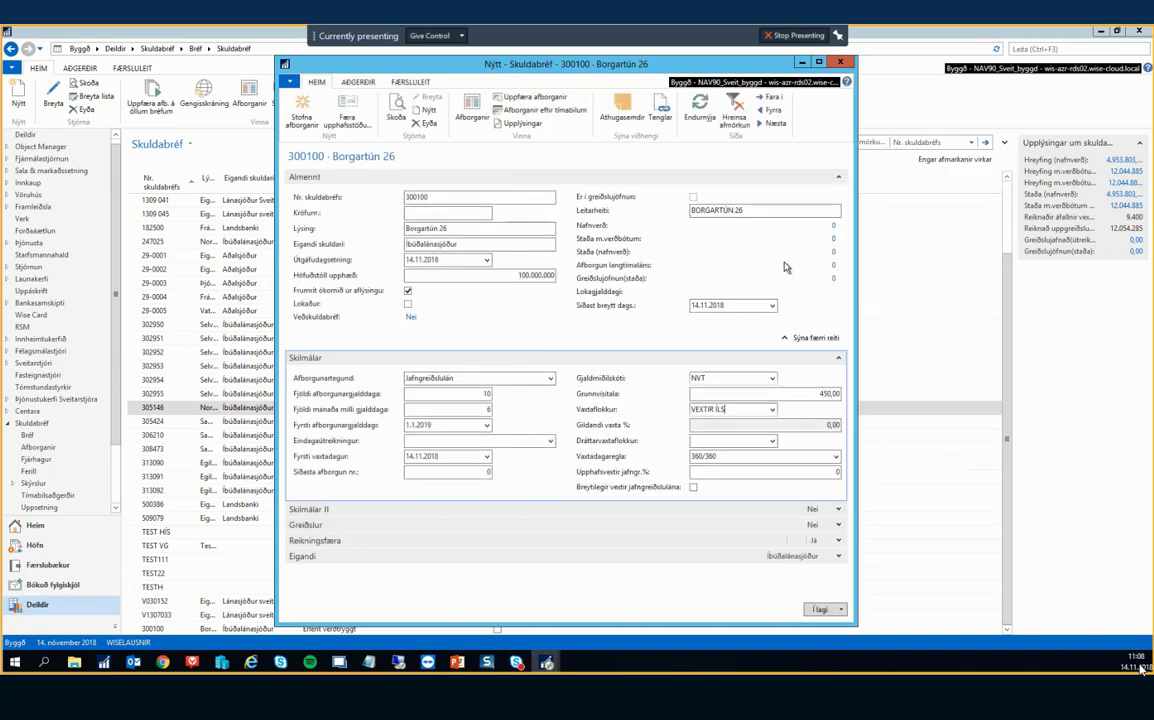
Add a 5% interest surcharge from 14.11.2018 via Álag á vexti and save it.
{"action": "left_click", "coordinate": [362, 82]}
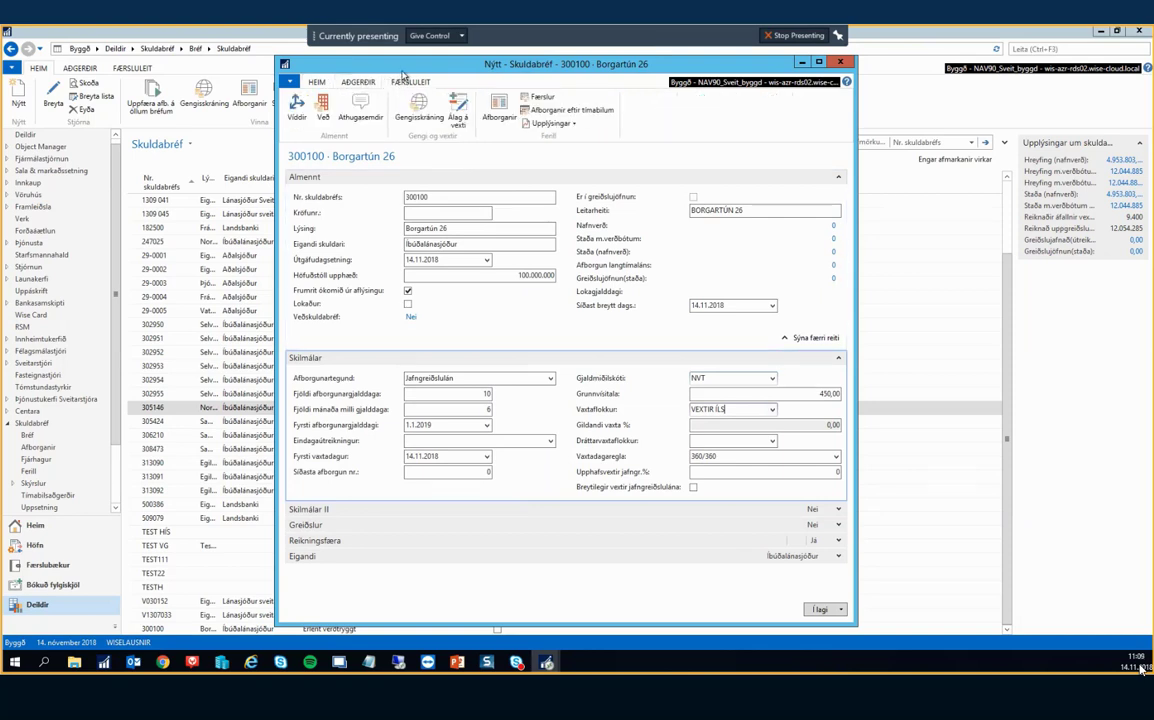
{"action": "left_click", "coordinate": [461, 108]}
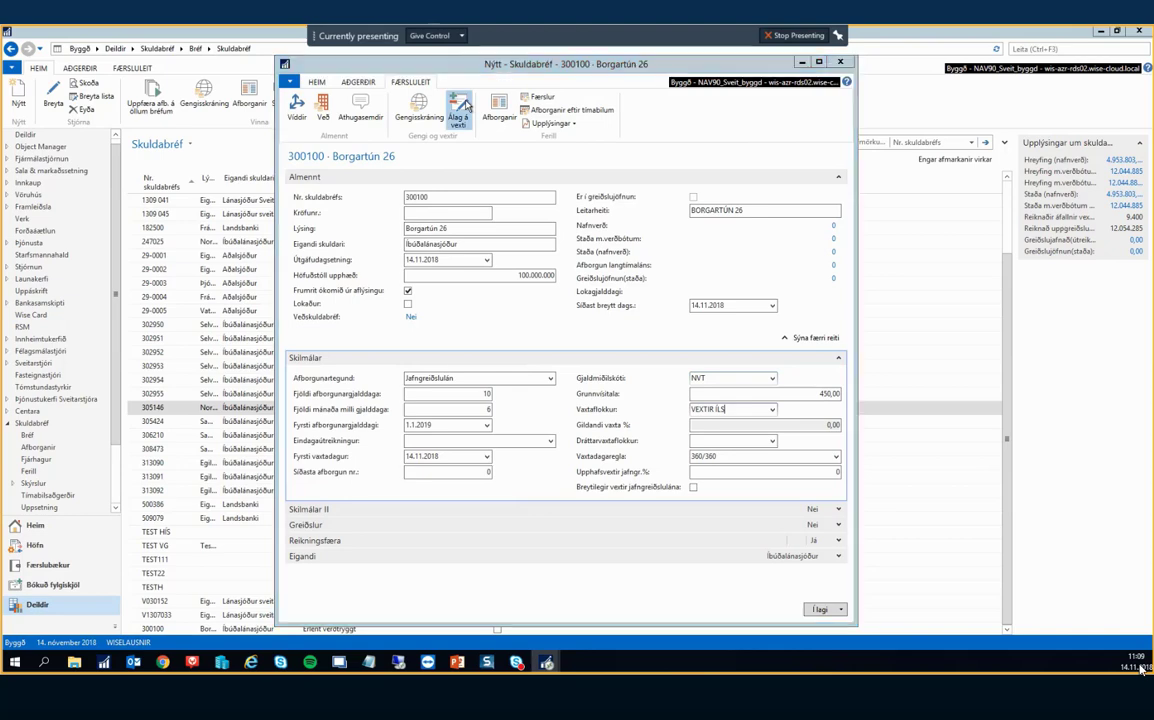
{"action": "left_click", "coordinate": [601, 362]}
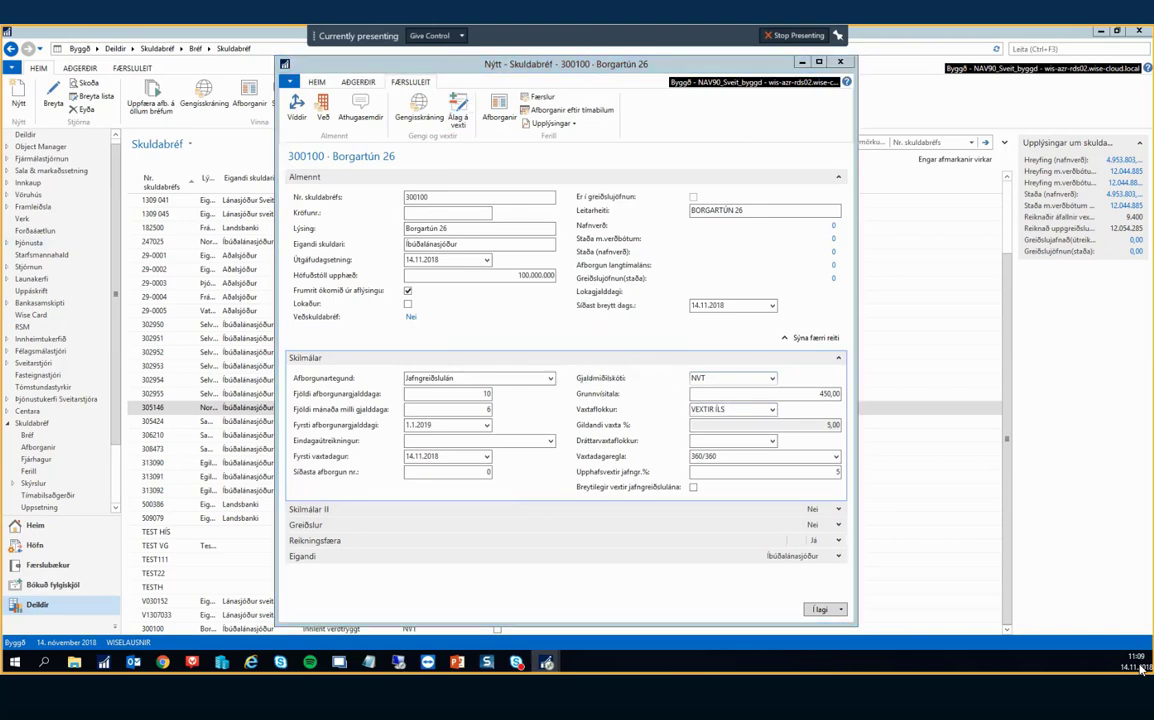
{"action": "left_click_drag", "start_coordinate": [423, 124], "coordinate": [880, 124]}
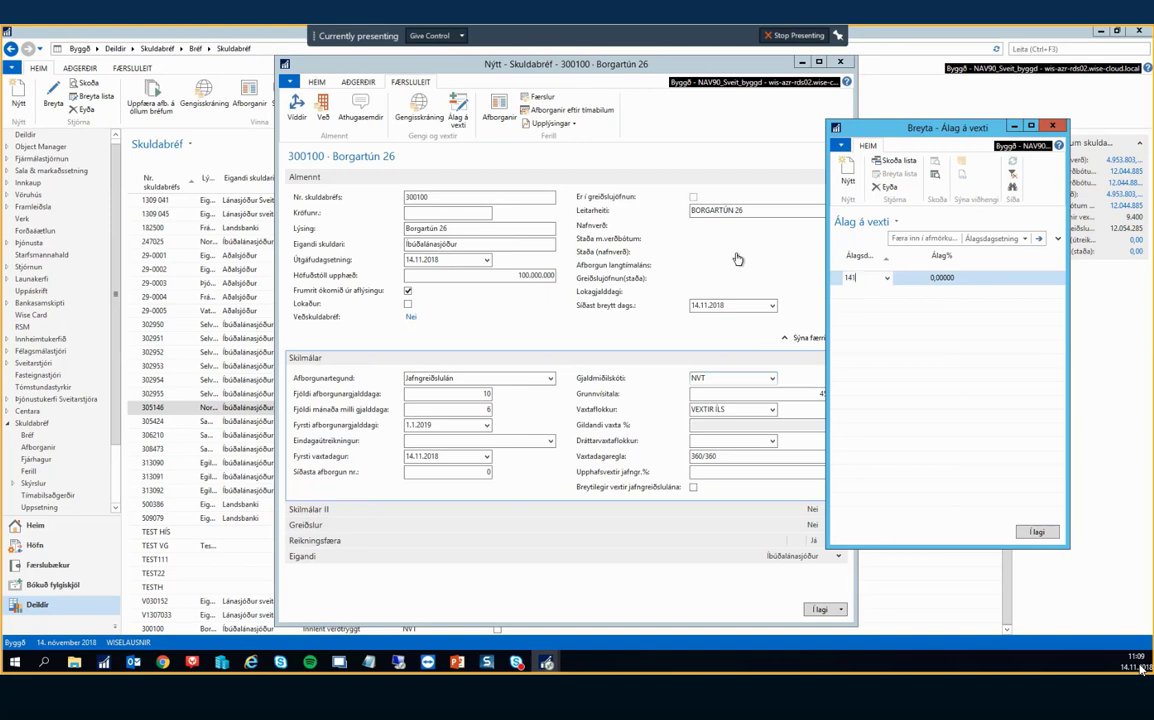
{"action": "key", "text": "Tab"}
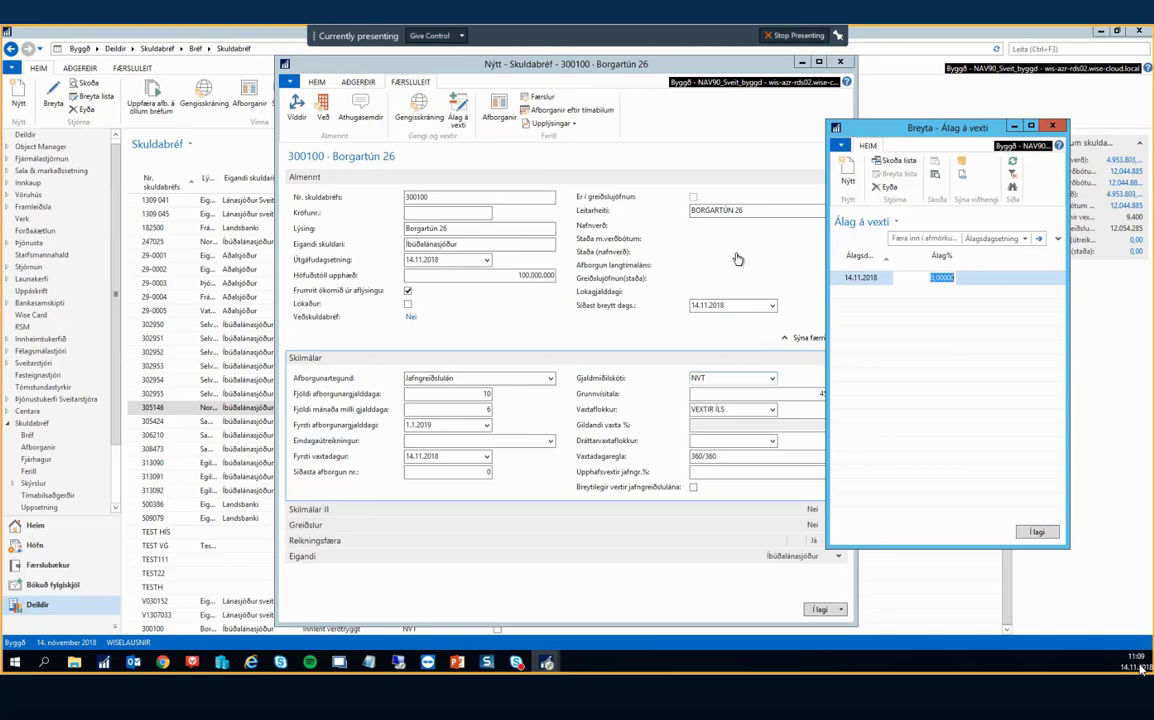
{"action": "type", "text": "5"}
{"action": "key", "text": "shift+Tab"}
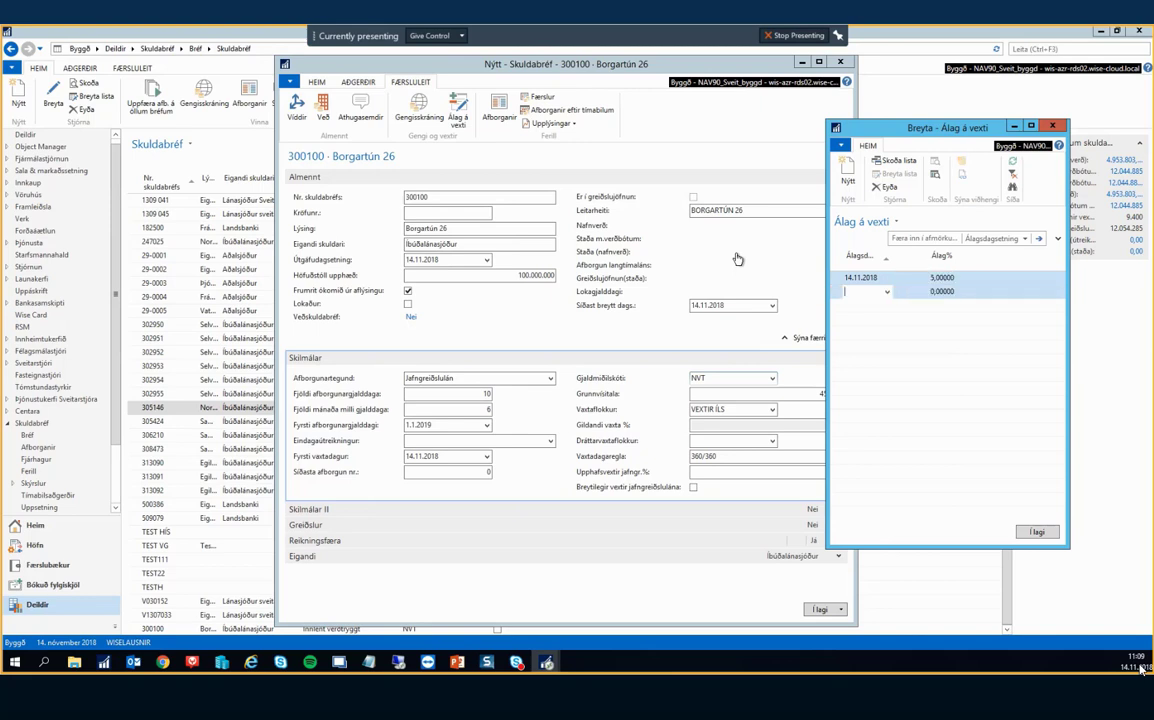
{"action": "left_click", "coordinate": [1037, 531]}
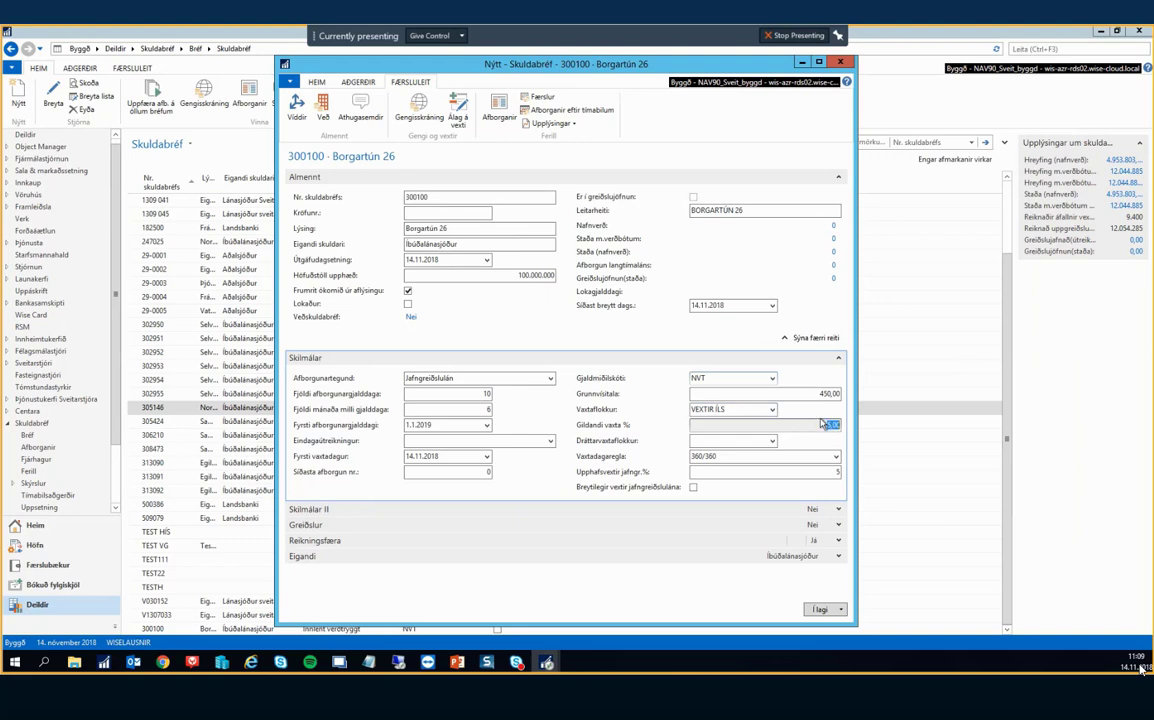
Browse the full interest class list and close it, keeping VEXTIR ÍLS as the interest class.
{"action": "left_click", "coordinate": [829, 425]}
{"action": "left_click", "coordinate": [772, 409]}
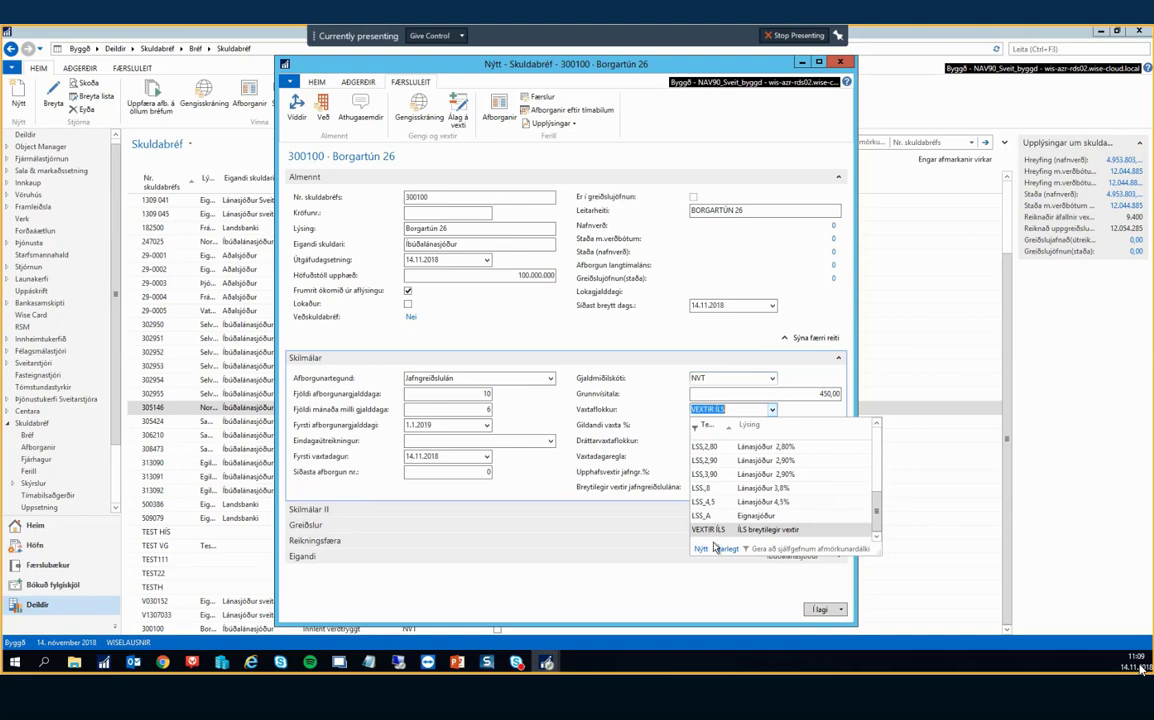
{"action": "left_click", "coordinate": [729, 548]}
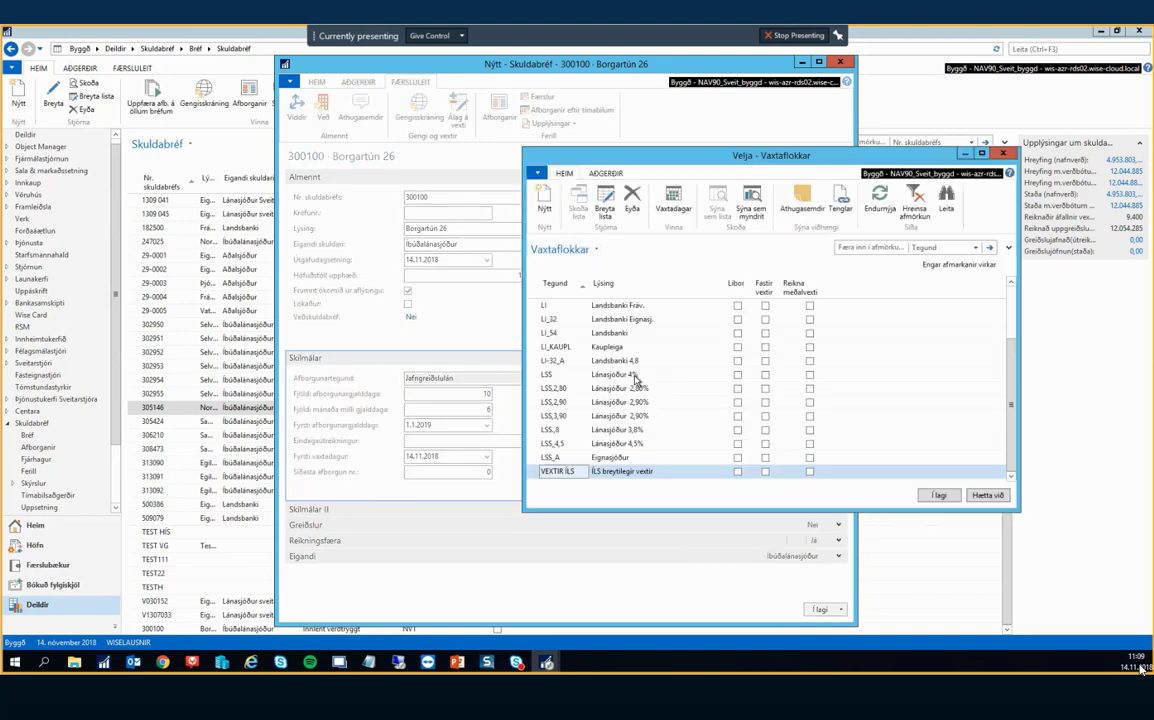
{"action": "scroll", "coordinate": [636, 381], "scroll_direction": "up", "scroll_amount": 2}
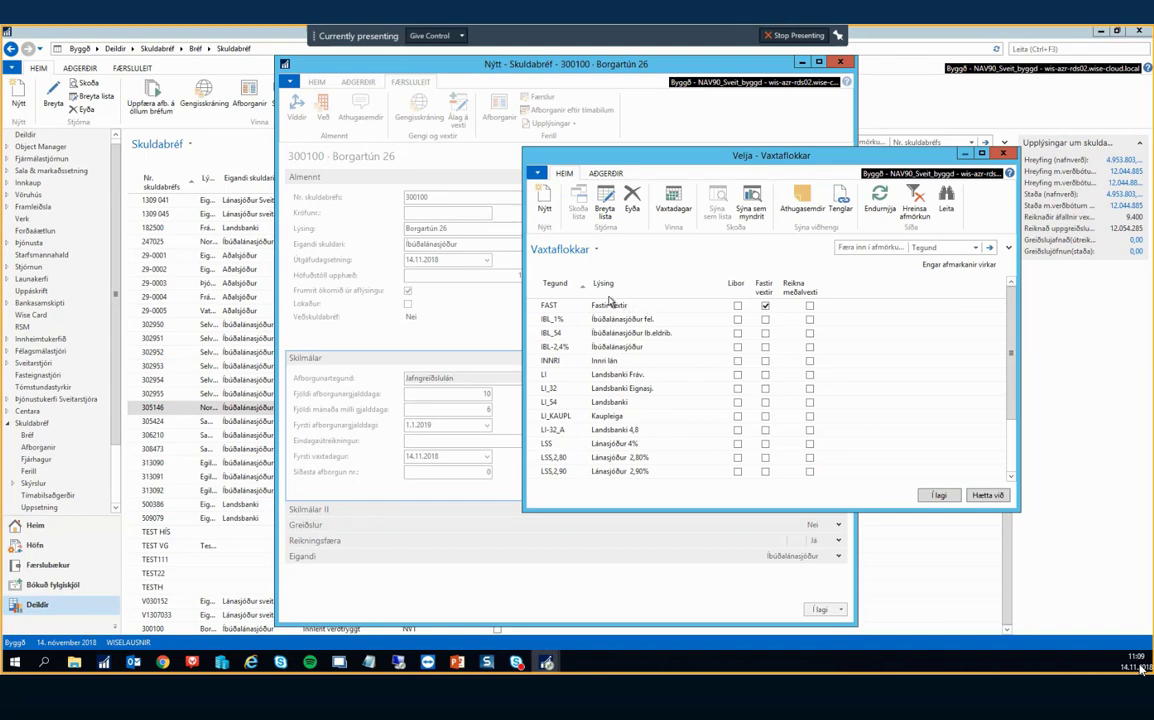
{"action": "key", "text": "Escape"}
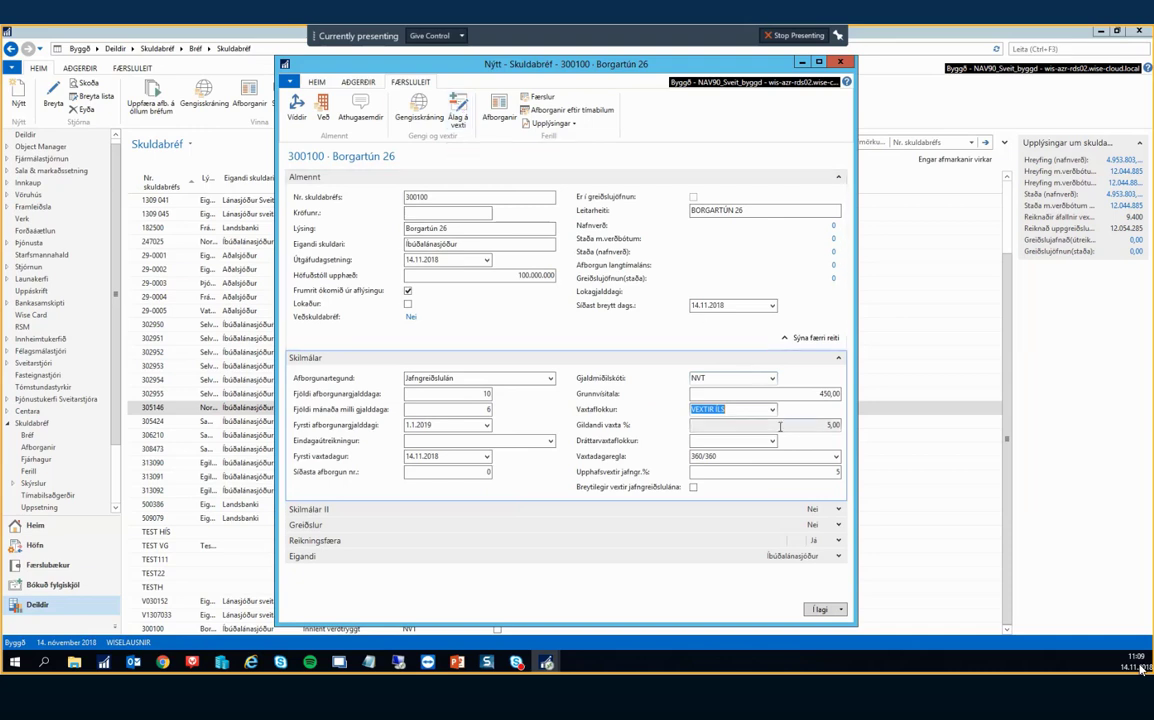
Check the 5,00 current rate and review the Álag á vexti surcharges window.
{"action": "left_click", "coordinate": [744, 424]}
{"action": "left_click_drag", "start_coordinate": [744, 424], "coordinate": [927, 427]}
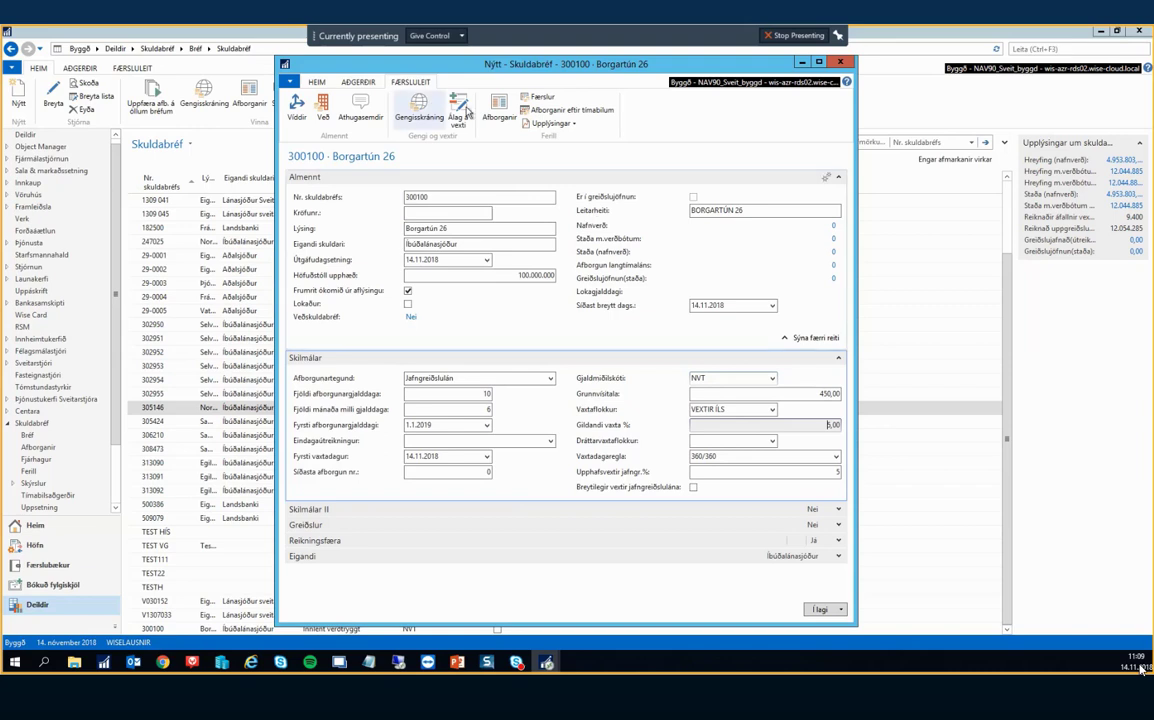
{"action": "left_click", "coordinate": [457, 110]}
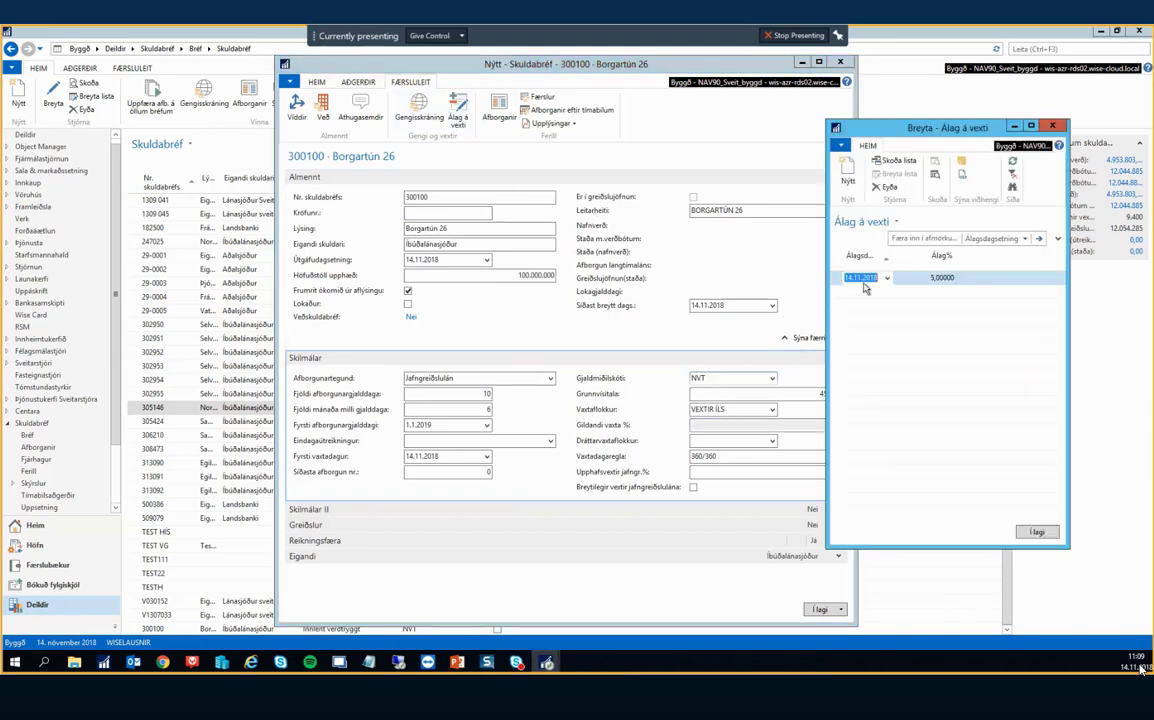
{"action": "key", "text": "Escape"}
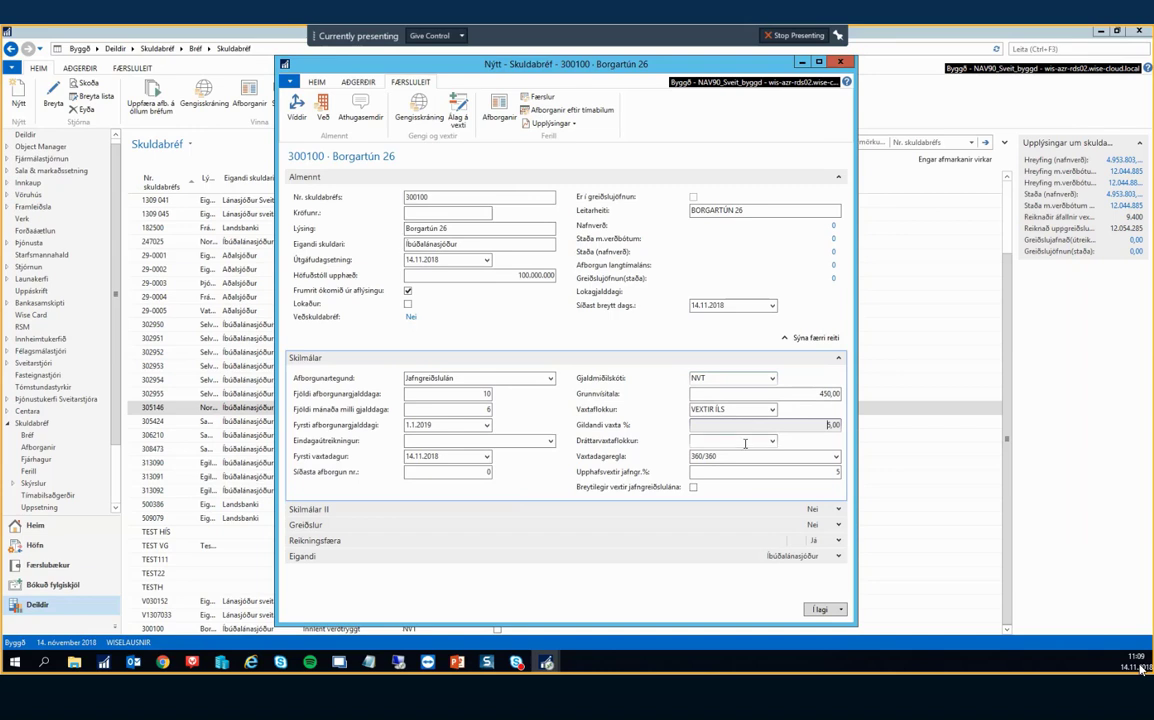
{"action": "left_click", "coordinate": [745, 441]}
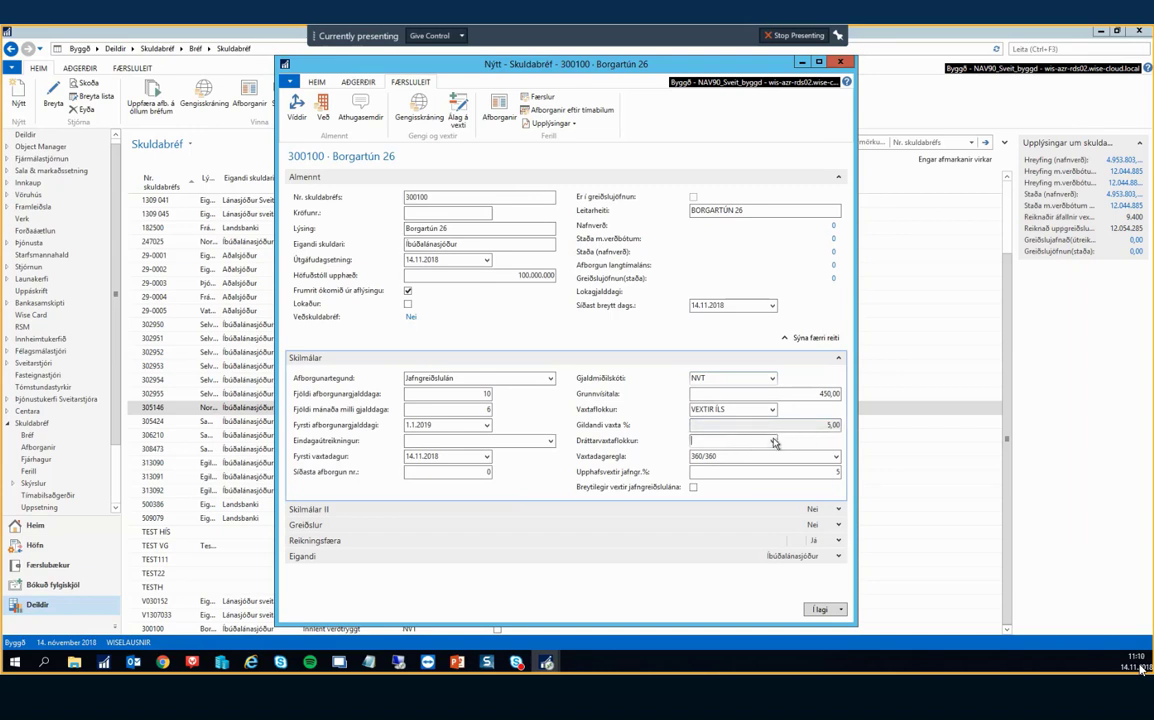
Try FAST as the penalty interest class, then delete it to leave Dráttarvaxtaflokkur empty.
{"action": "left_click", "coordinate": [773, 441]}
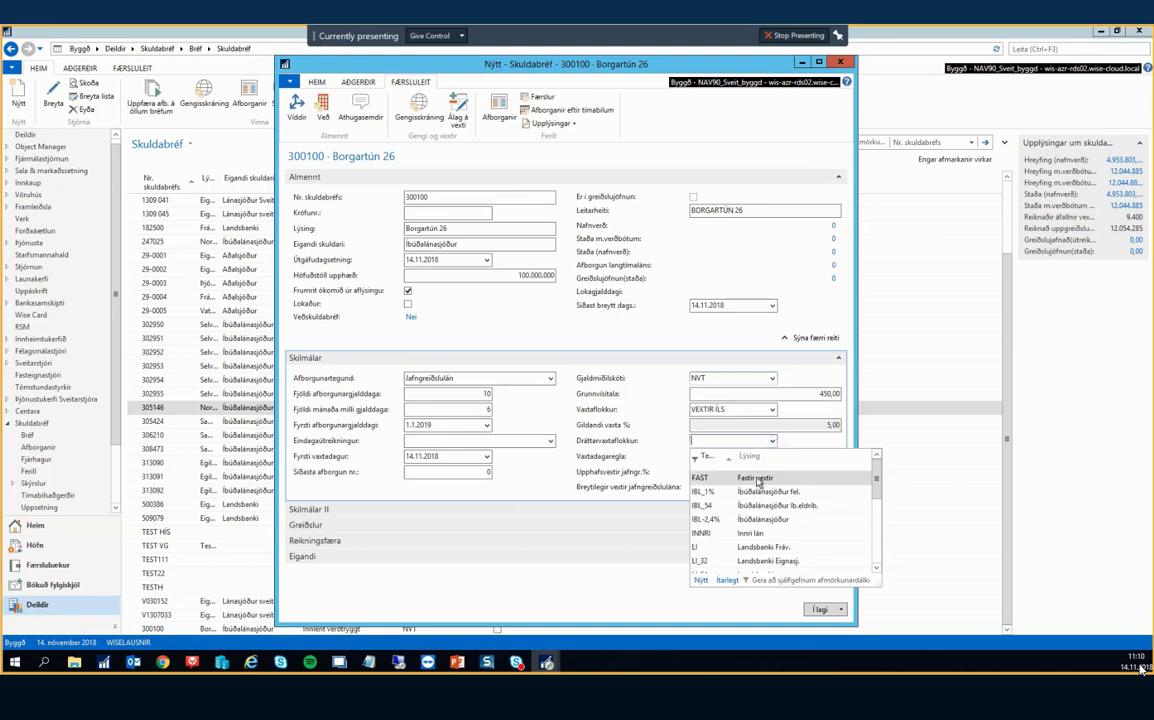
{"action": "left_click", "coordinate": [757, 479]}
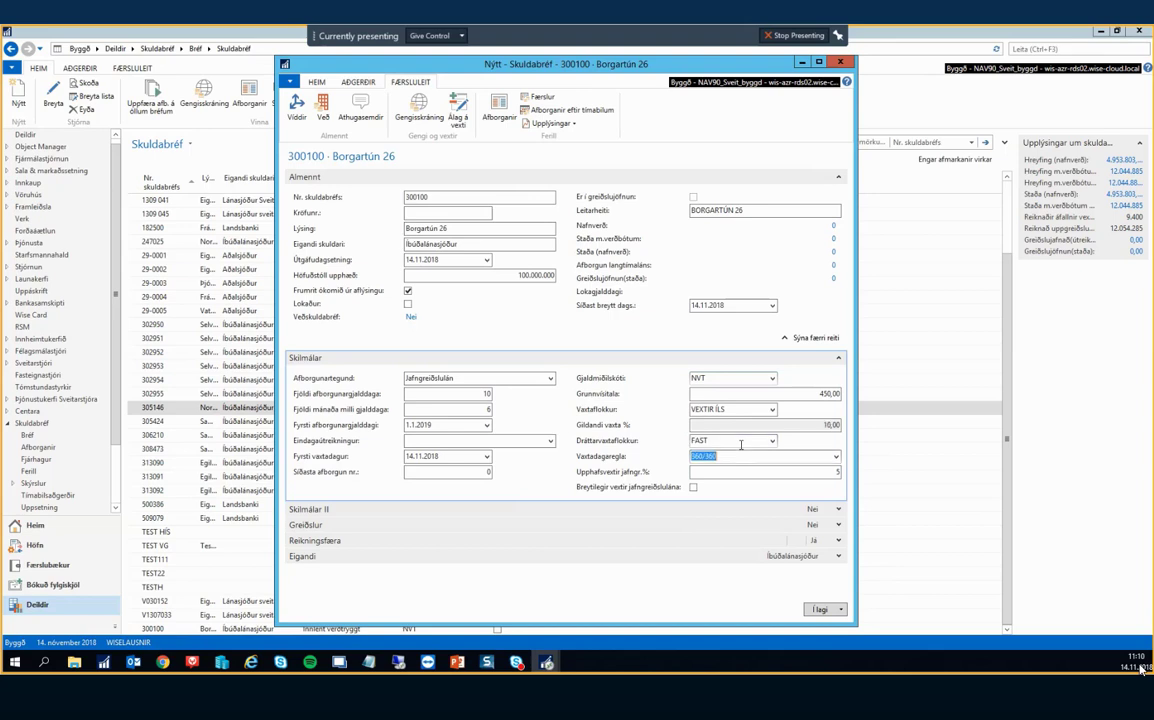
{"action": "left_click", "coordinate": [758, 438]}
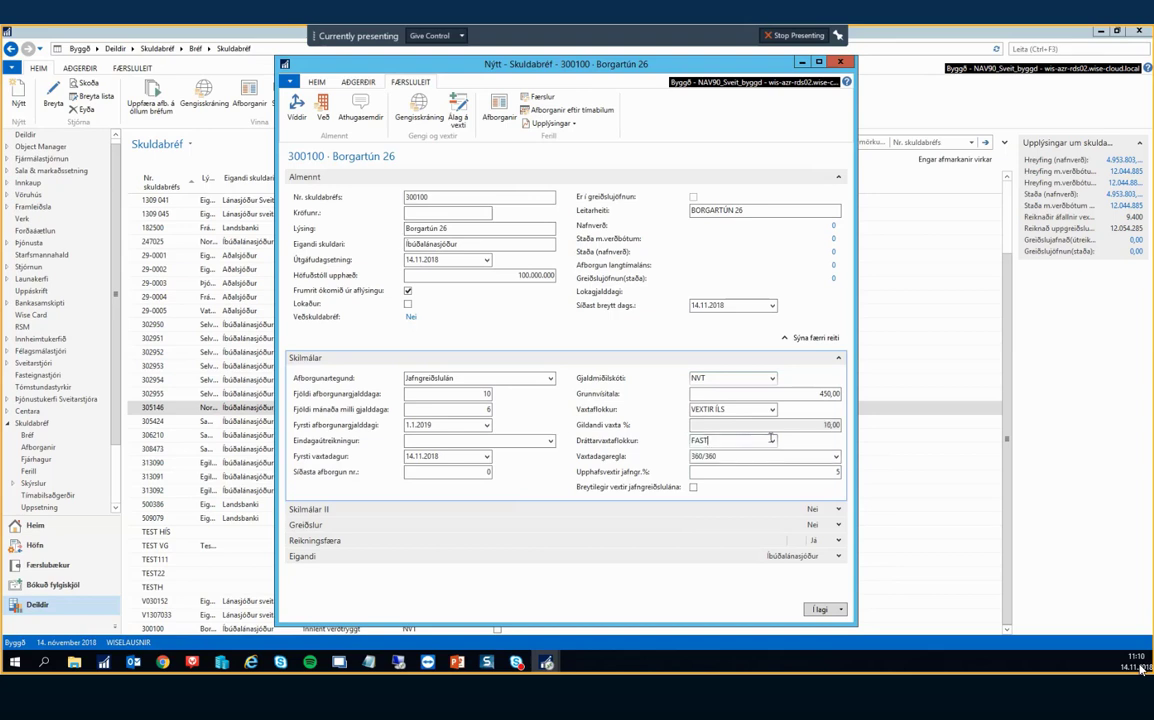
{"action": "left_click", "coordinate": [772, 440]}
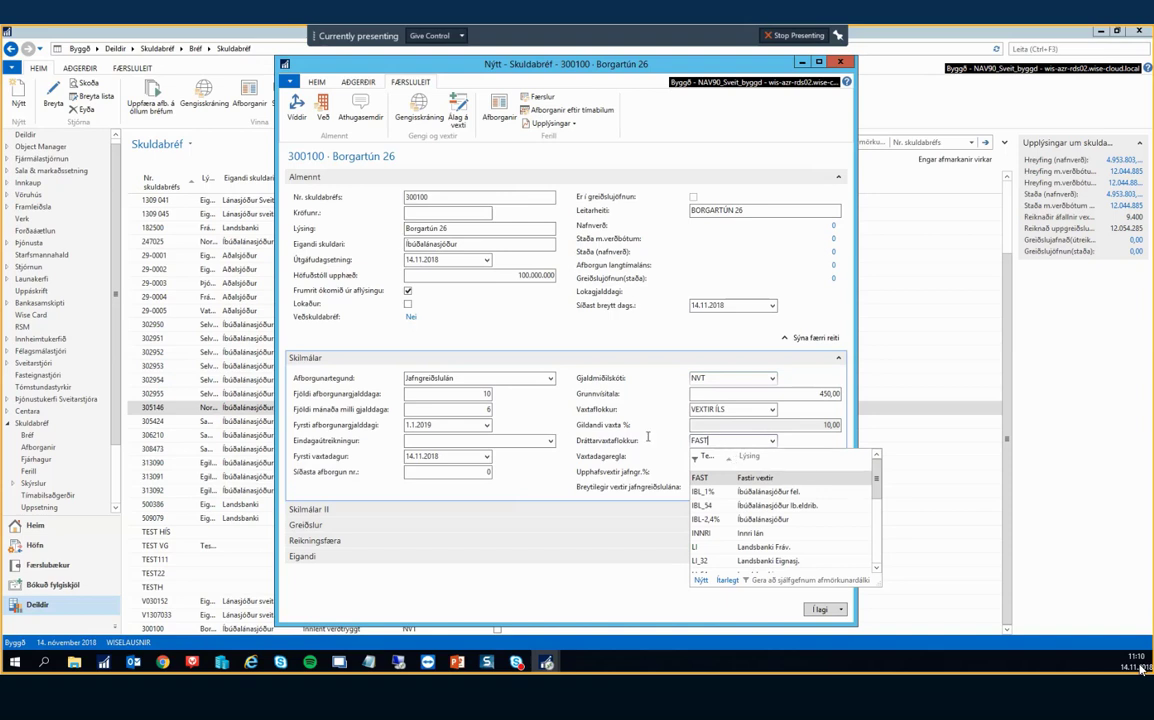
{"action": "left_click", "coordinate": [649, 405]}
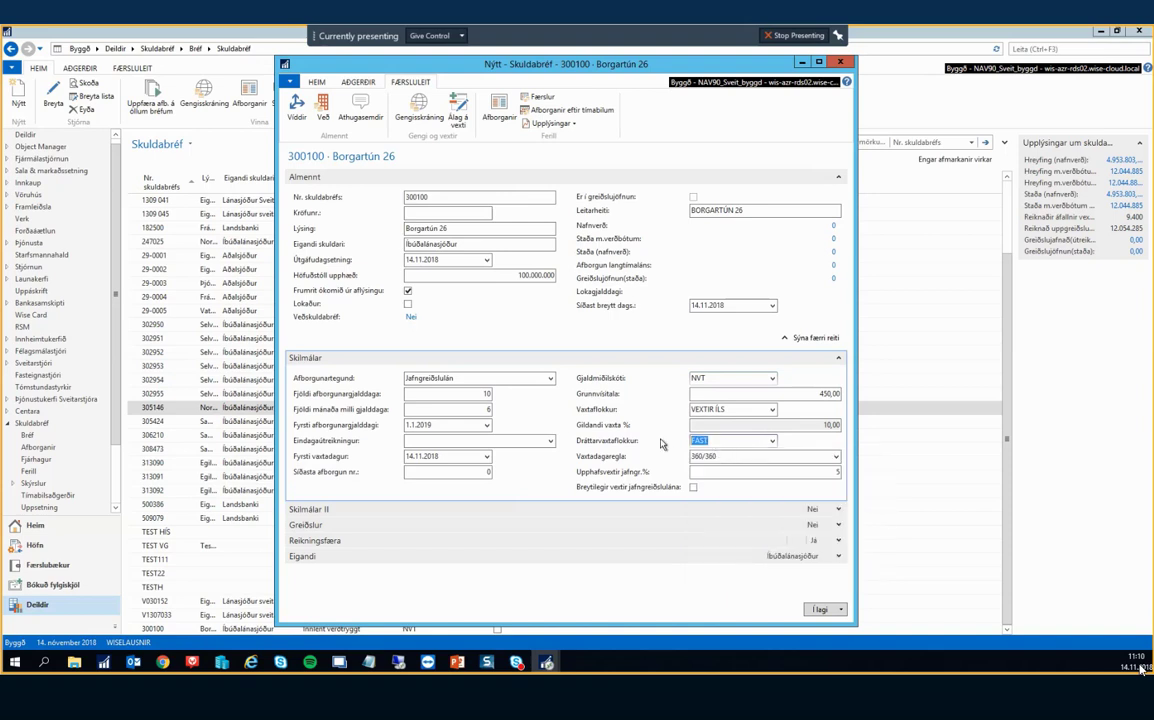
{"action": "key", "text": "Delete"}
{"action": "key", "text": "Tab"}
{"action": "left_click", "coordinate": [732, 411]}
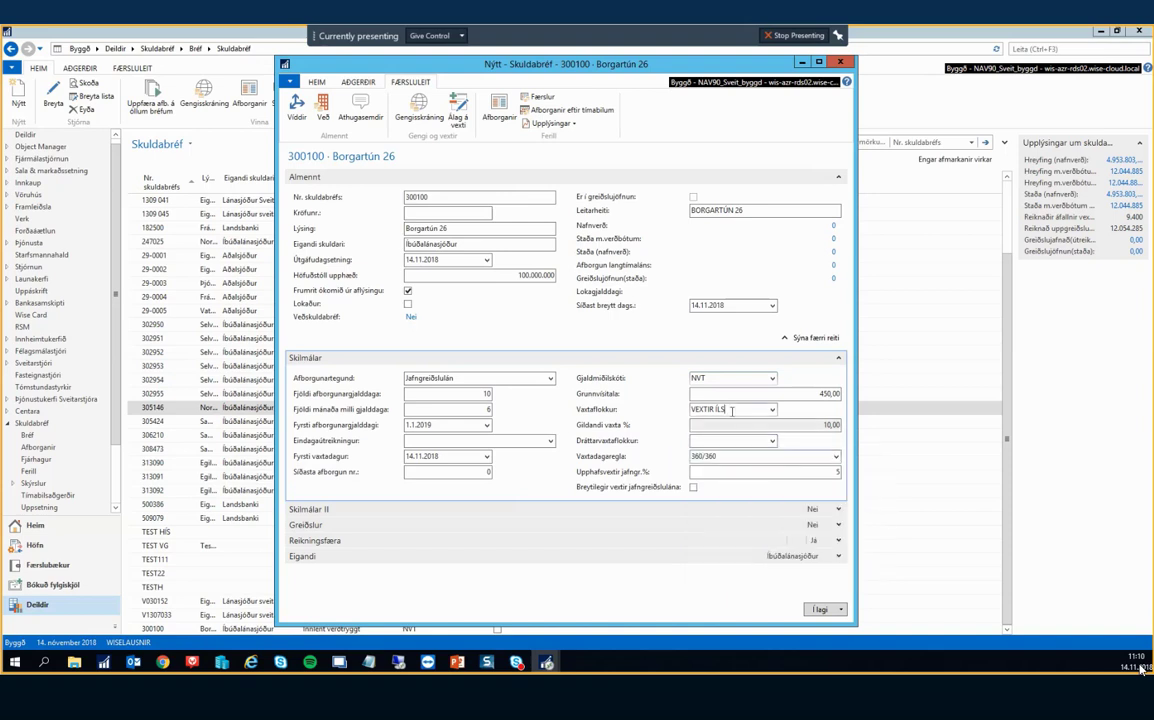
{"action": "key", "text": "Tab"}
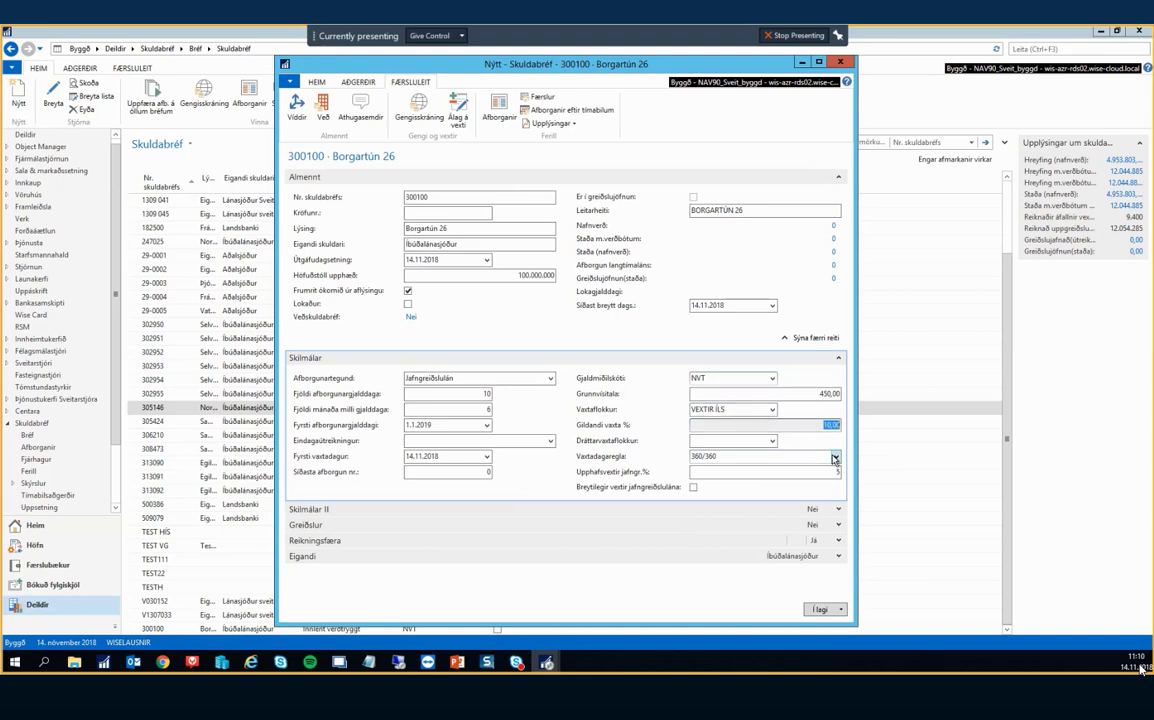
Review the interest rate surcharges and the interest class list, keeping VEXTIR ÍLS for now.
{"action": "left_click", "coordinate": [460, 112]}
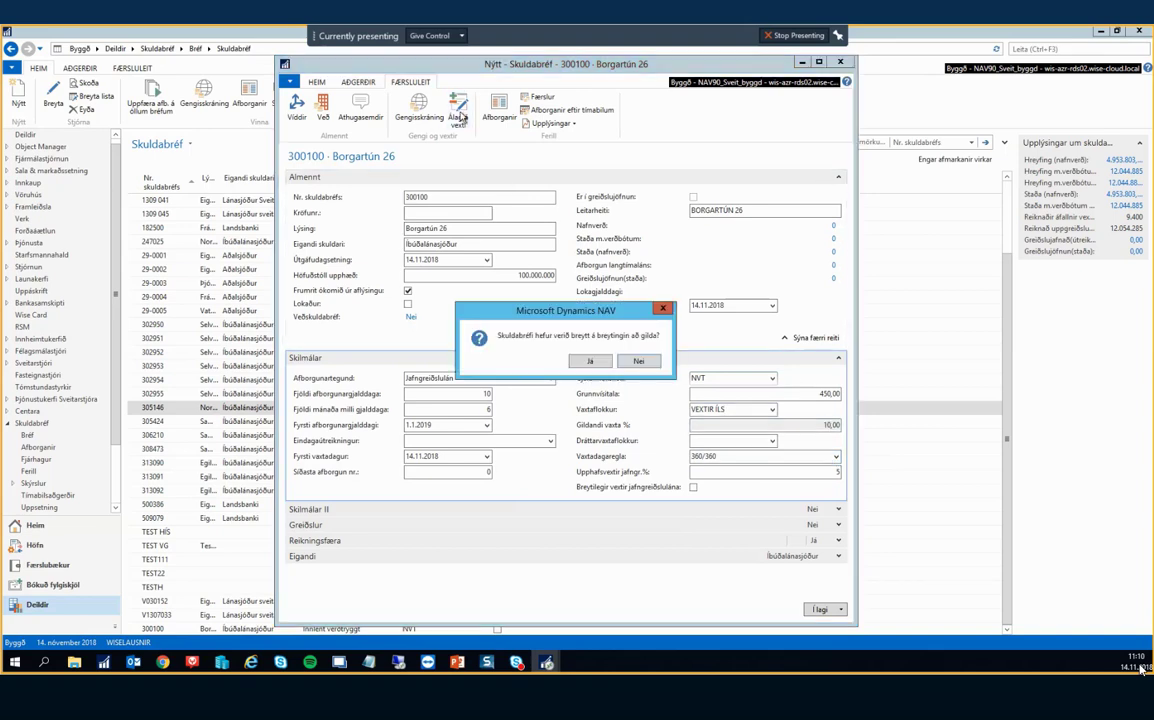
{"action": "left_click", "coordinate": [589, 361]}
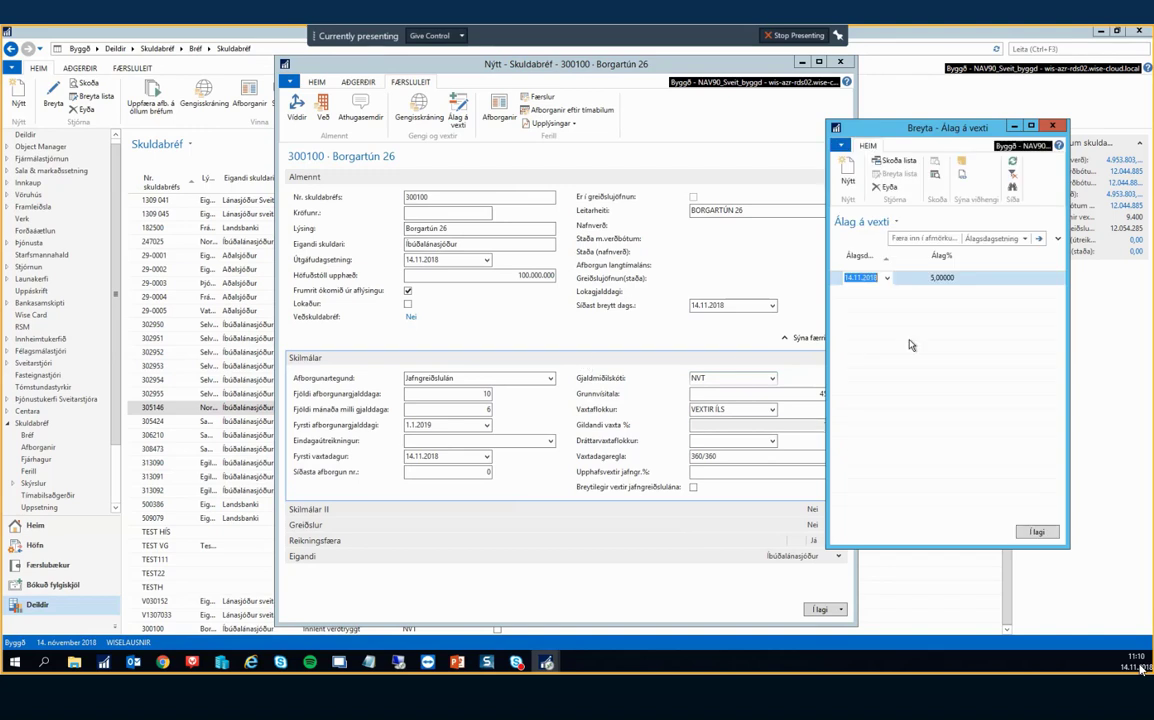
{"action": "left_click", "coordinate": [1037, 531]}
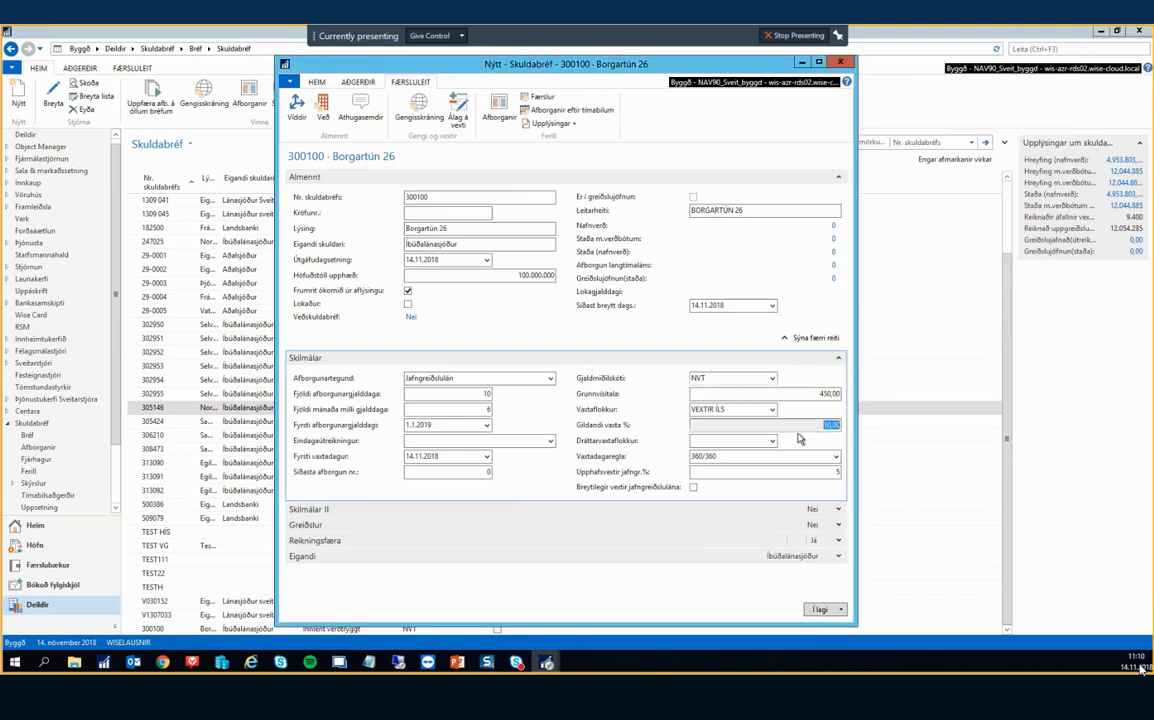
{"action": "left_click", "coordinate": [772, 409]}
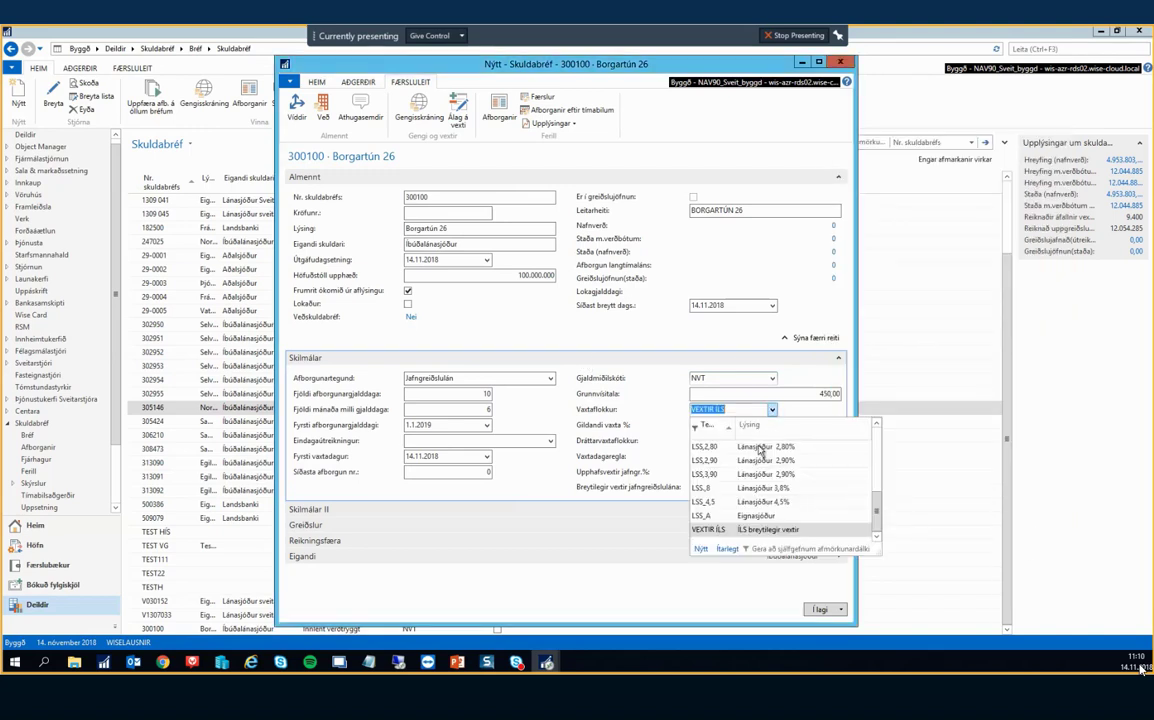
{"action": "key", "text": "Tab"}
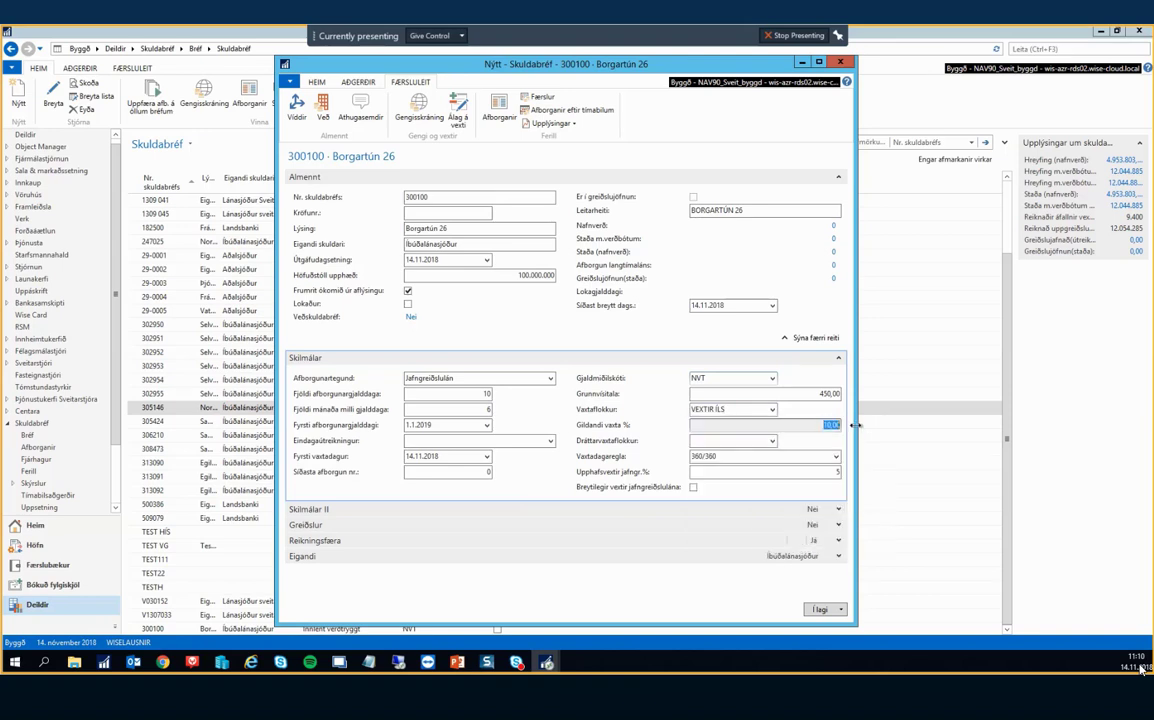
Change the loan's interest class from VEXTIR ÍLS to FAST and confirm with Já.
{"action": "left_click", "coordinate": [765, 411]}
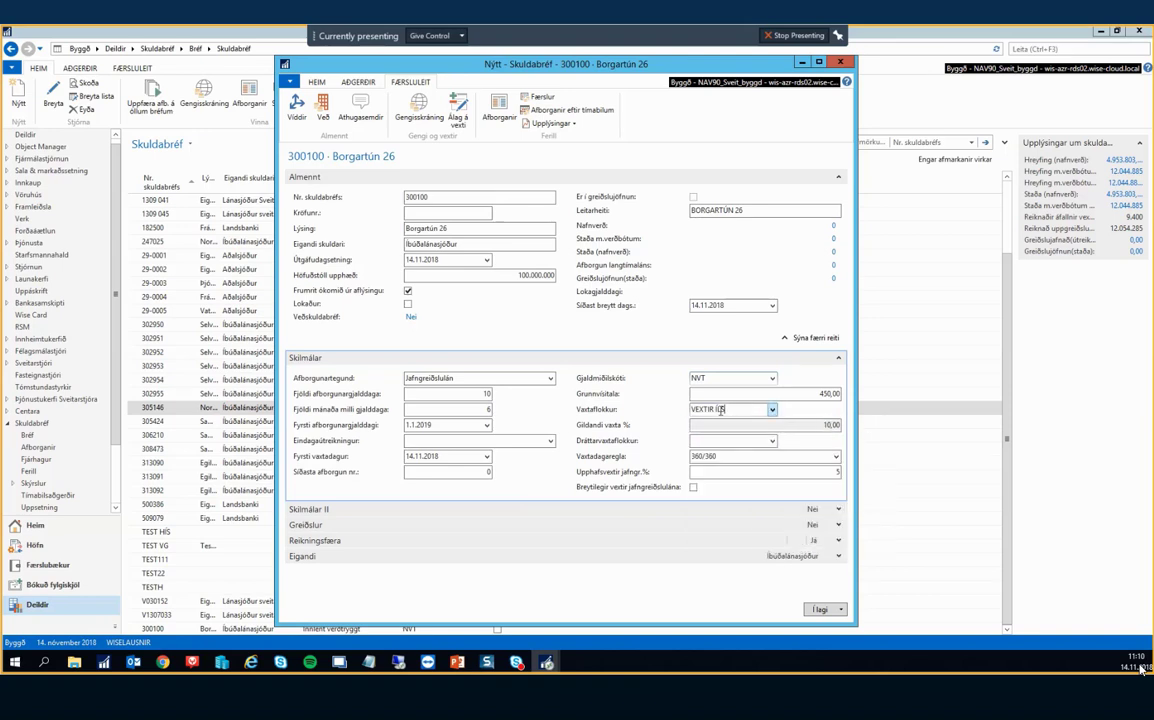
{"action": "left_click_drag", "start_coordinate": [725, 410], "coordinate": [660, 410]}
{"action": "left_click", "coordinate": [773, 412]}
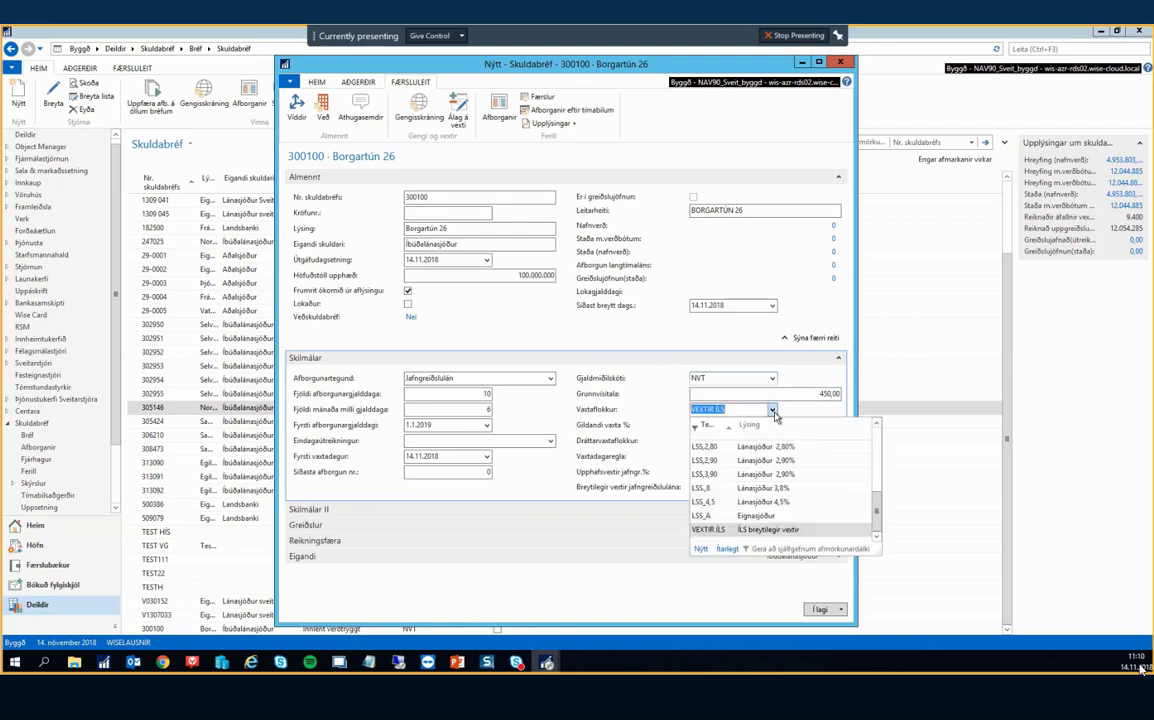
{"action": "scroll", "coordinate": [760, 455], "scroll_direction": "up", "scroll_amount": 5}
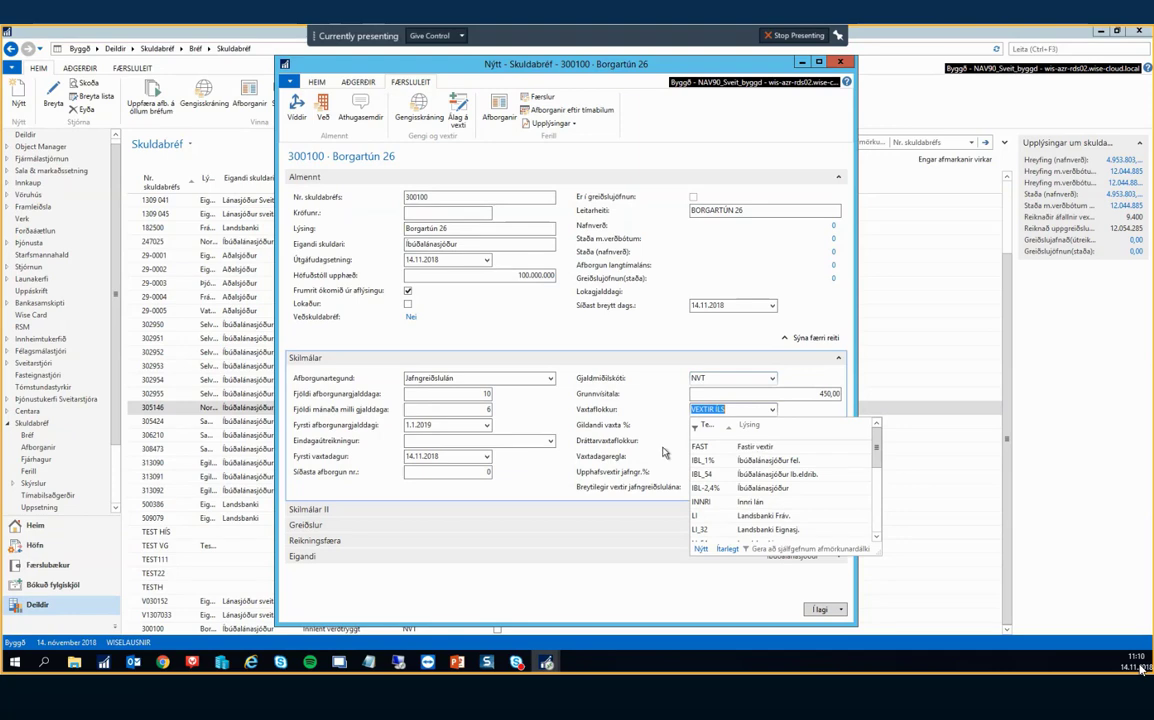
{"action": "left_click", "coordinate": [700, 446]}
{"action": "left_click", "coordinate": [715, 428]}
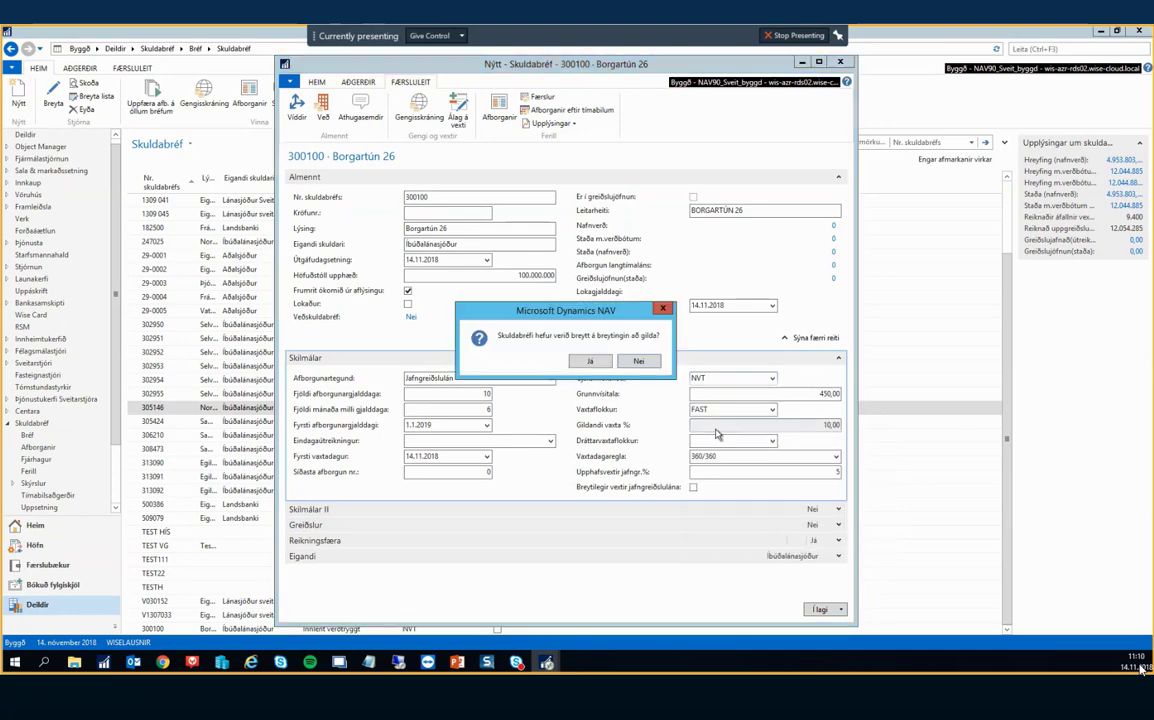
{"action": "left_click", "coordinate": [594, 362]}
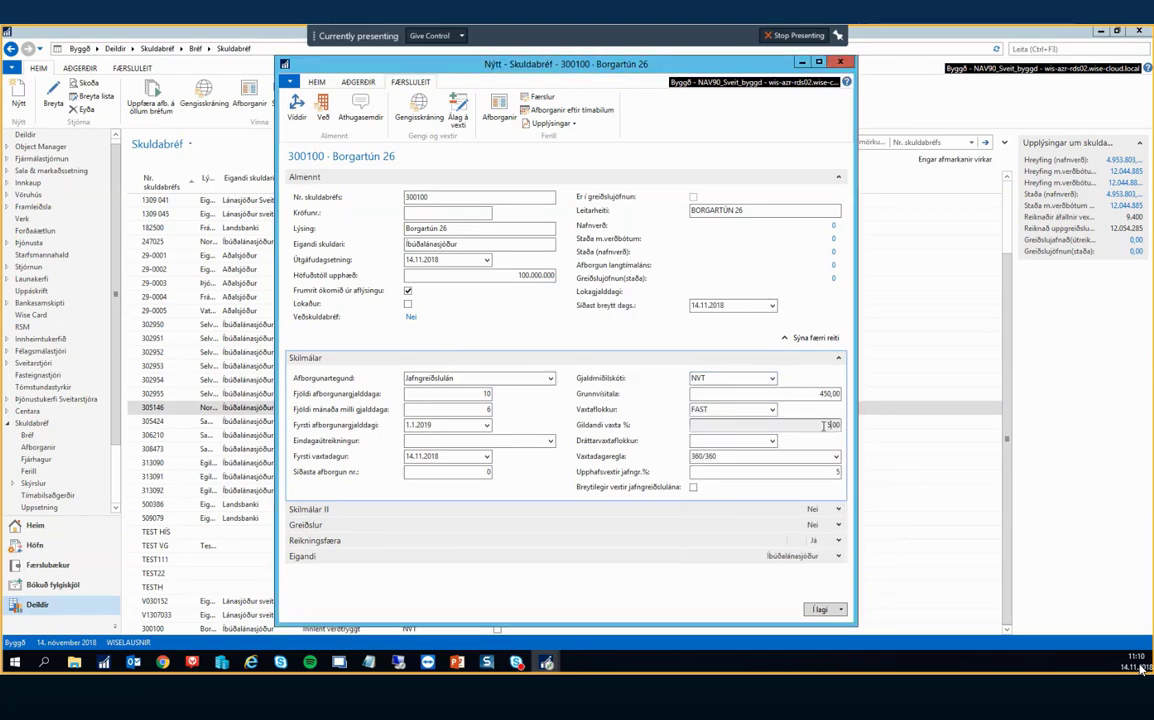
Keep 360/360 as the interest day-count rule.
{"action": "left_click", "coordinate": [730, 441]}
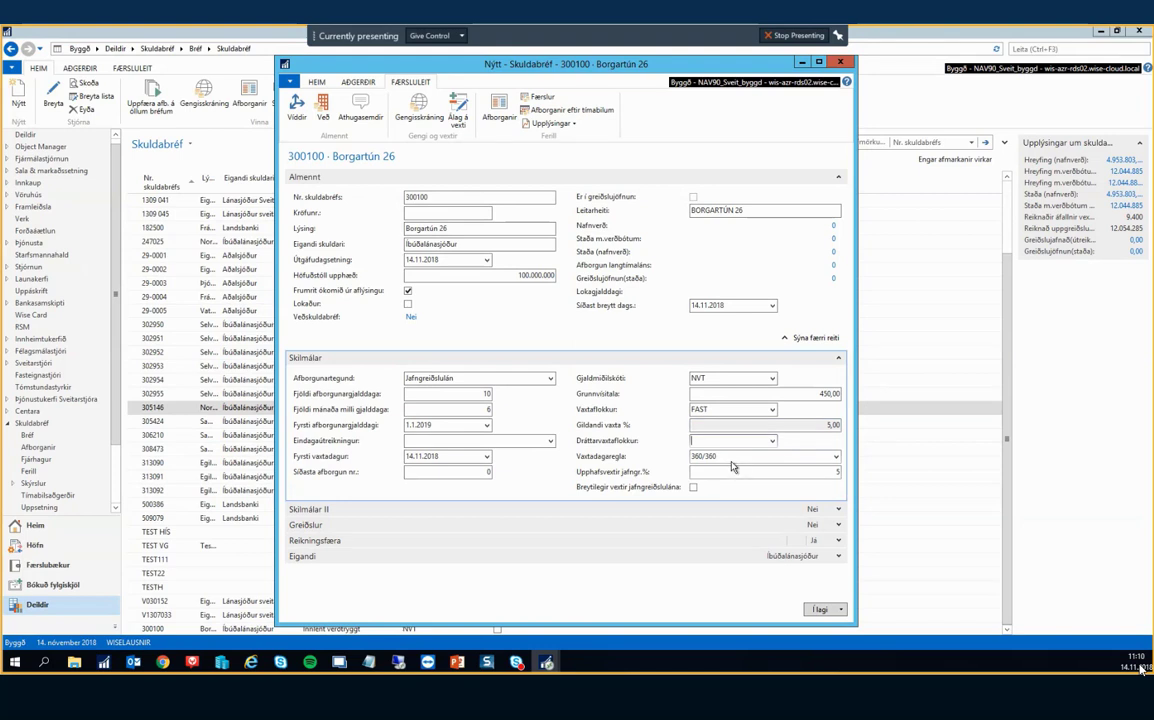
{"action": "left_click", "coordinate": [731, 456]}
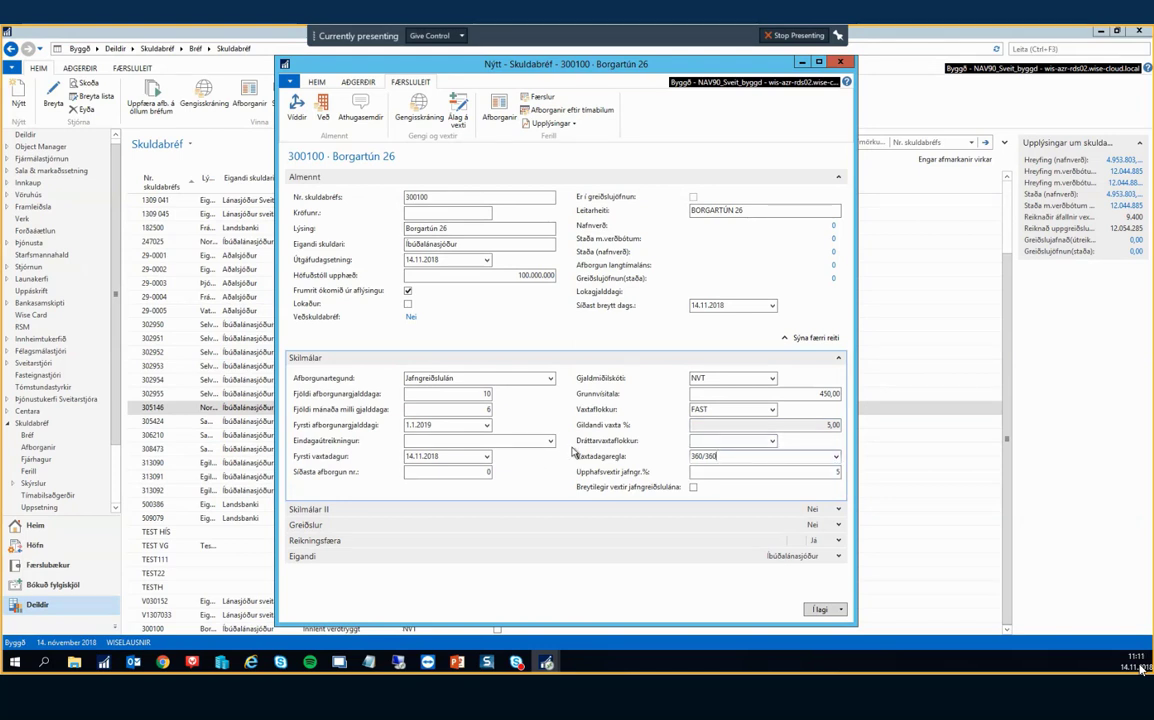
{"action": "left_click_drag", "start_coordinate": [729, 460], "coordinate": [677, 456]}
{"action": "left_click", "coordinate": [729, 458]}
{"action": "left_click", "coordinate": [836, 457]}
{"action": "left_click", "coordinate": [836, 458]}
Leave the variable-rate annuity checkbox unticked and expand the Skilmálar II terms.
{"action": "left_click", "coordinate": [704, 473]}
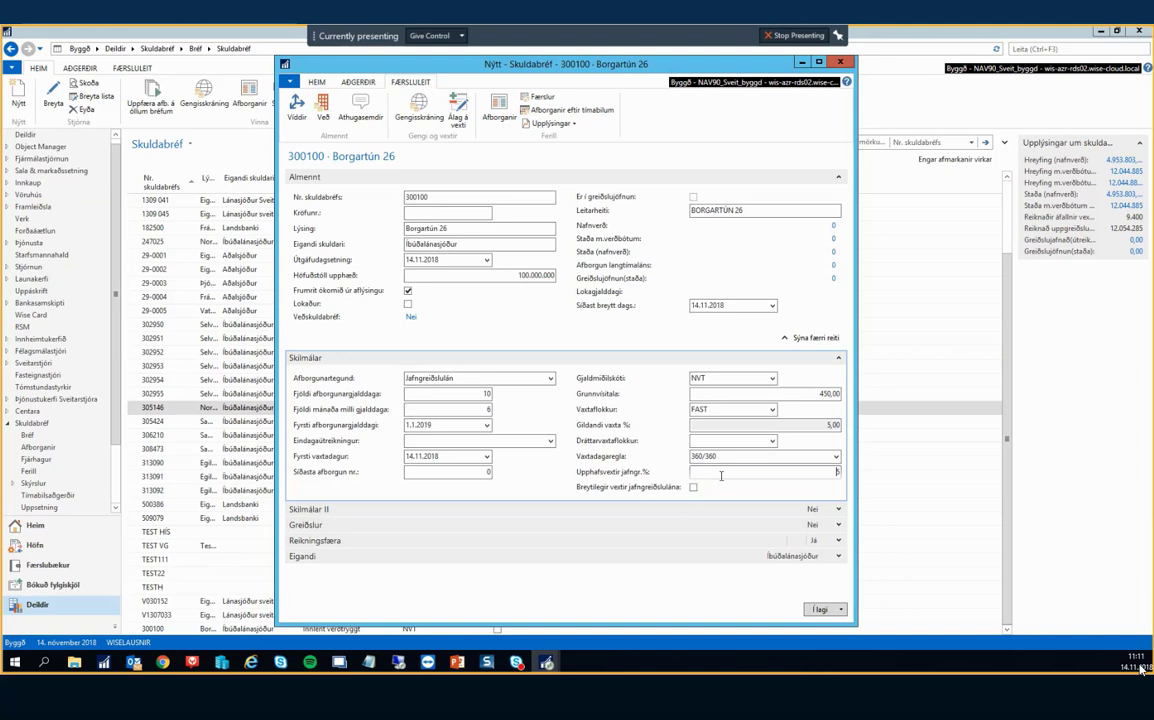
{"action": "left_click", "coordinate": [800, 473]}
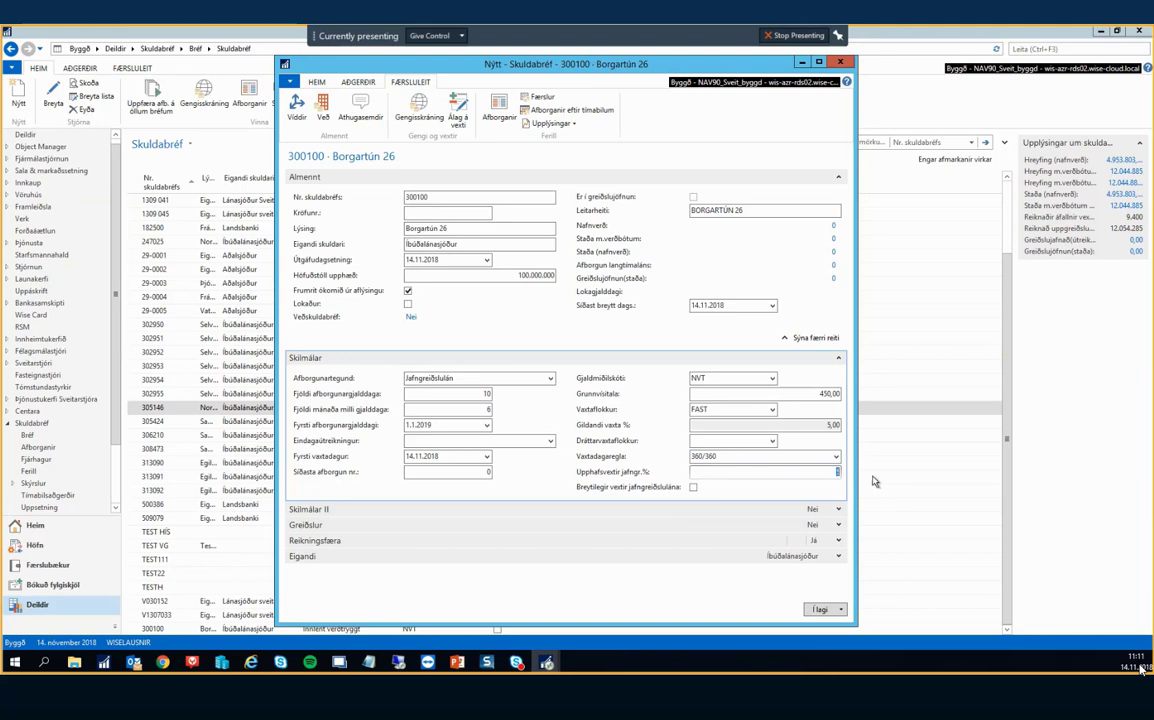
{"action": "left_click", "coordinate": [694, 488]}
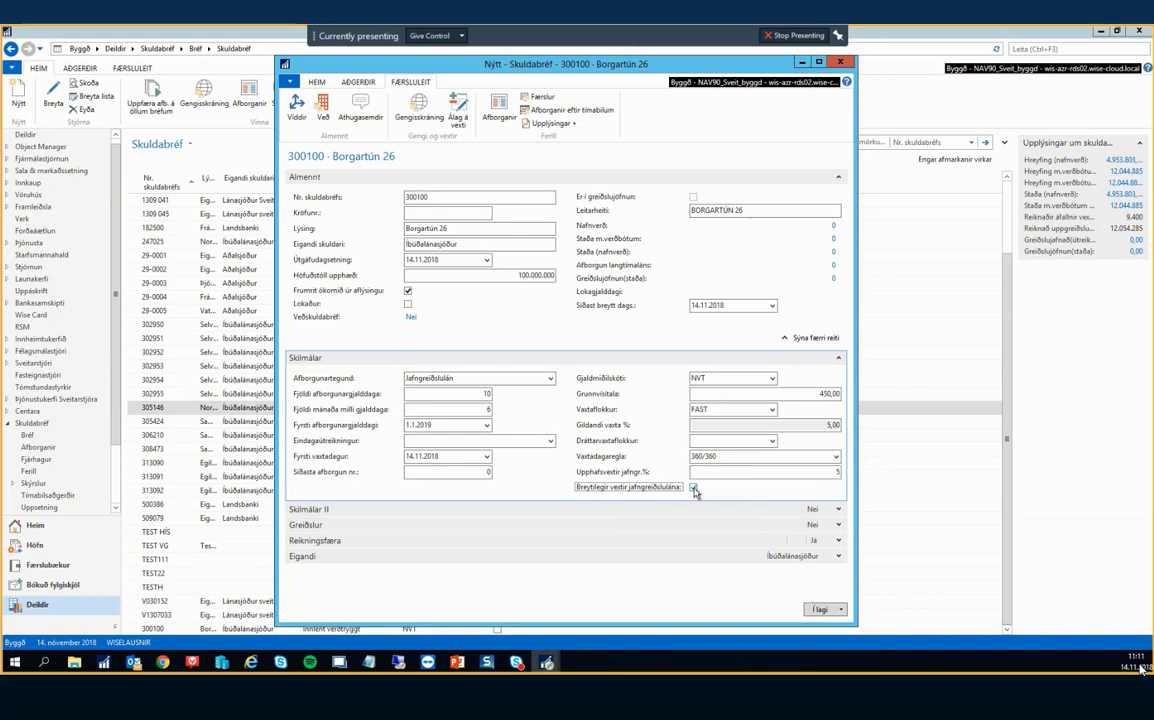
{"action": "left_click", "coordinate": [694, 489]}
{"action": "left_click", "coordinate": [687, 509]}
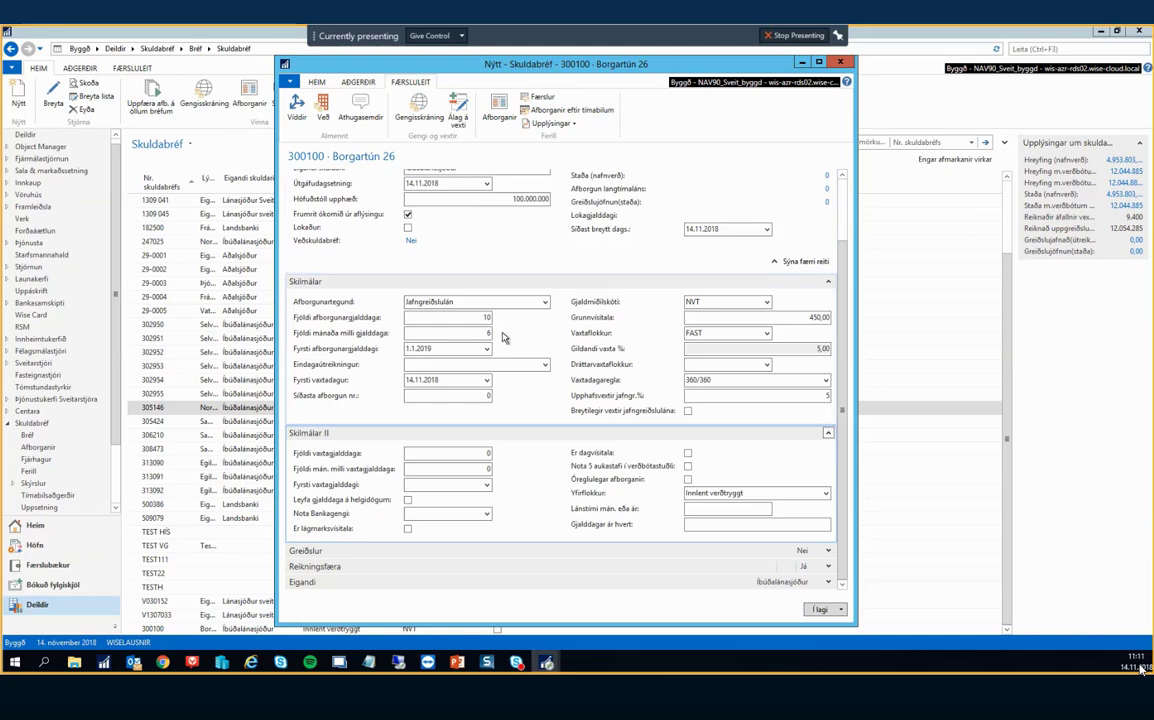
Set 1 interest payment with 2 months between interest payments.
{"action": "left_click", "coordinate": [450, 452]}
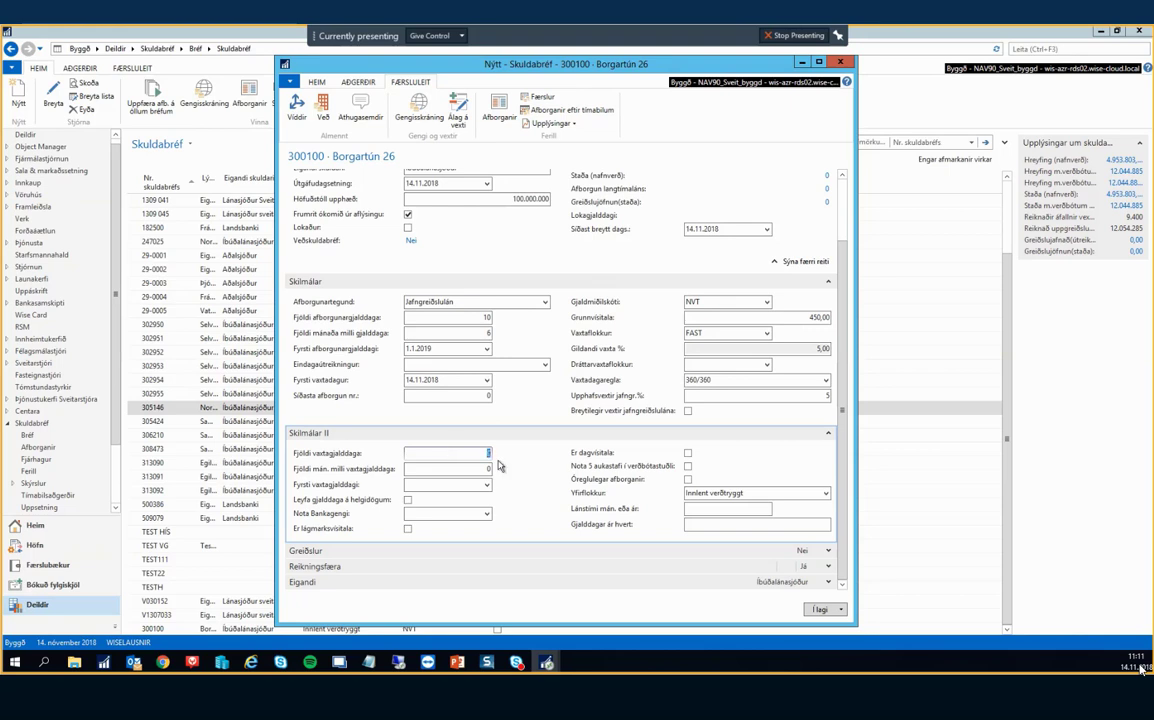
{"action": "double_click", "coordinate": [488, 453]}
{"action": "type", "text": "1"}
{"action": "key", "text": "Tab"}
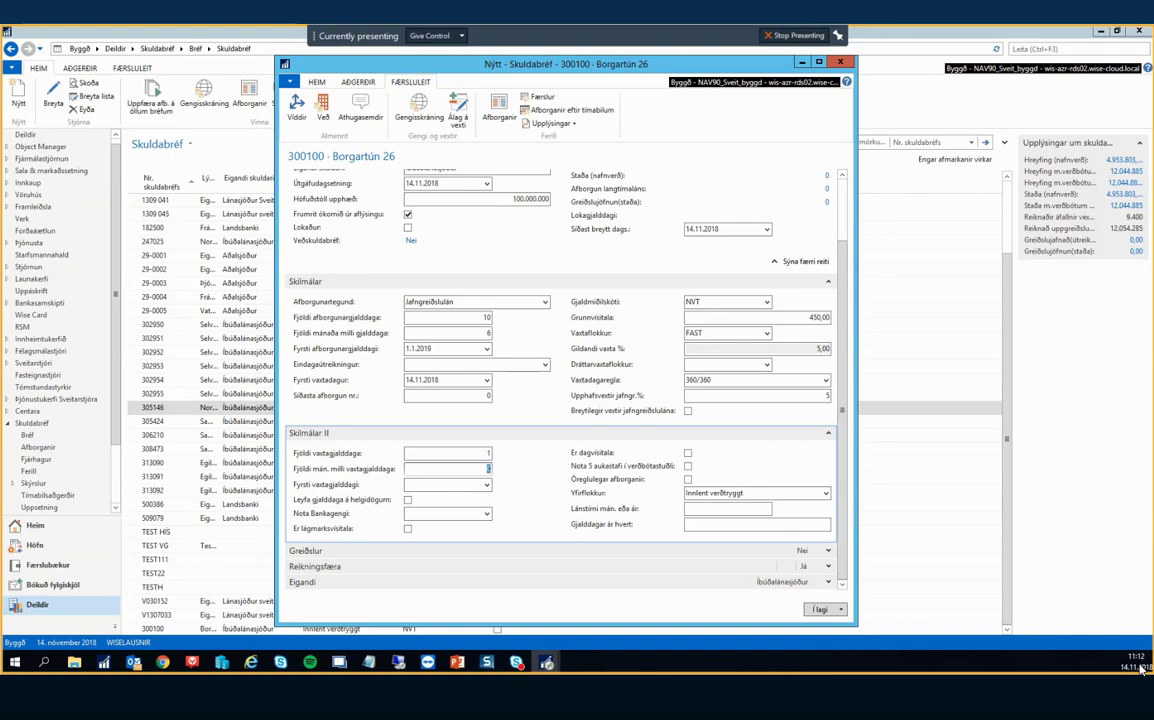
{"action": "type", "text": "2"}
{"action": "key", "text": "Tab"}
Enter the first interest due date, correcting it from 1.12.2019 to 011218 (1.12.2018).
{"action": "type", "text": "1.12.2019"}
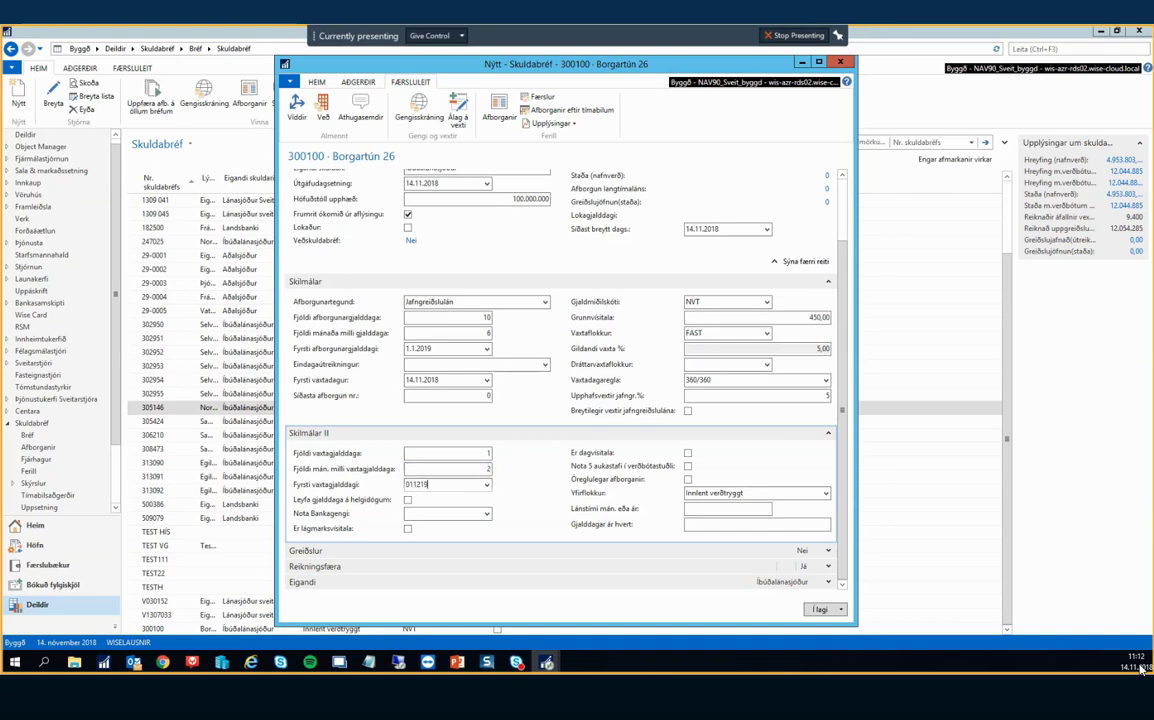
{"action": "key", "text": "Tab"}
{"action": "key", "text": "shift+Tab"}
{"action": "type", "text": "011218"}
{"action": "key", "text": "Tab"}
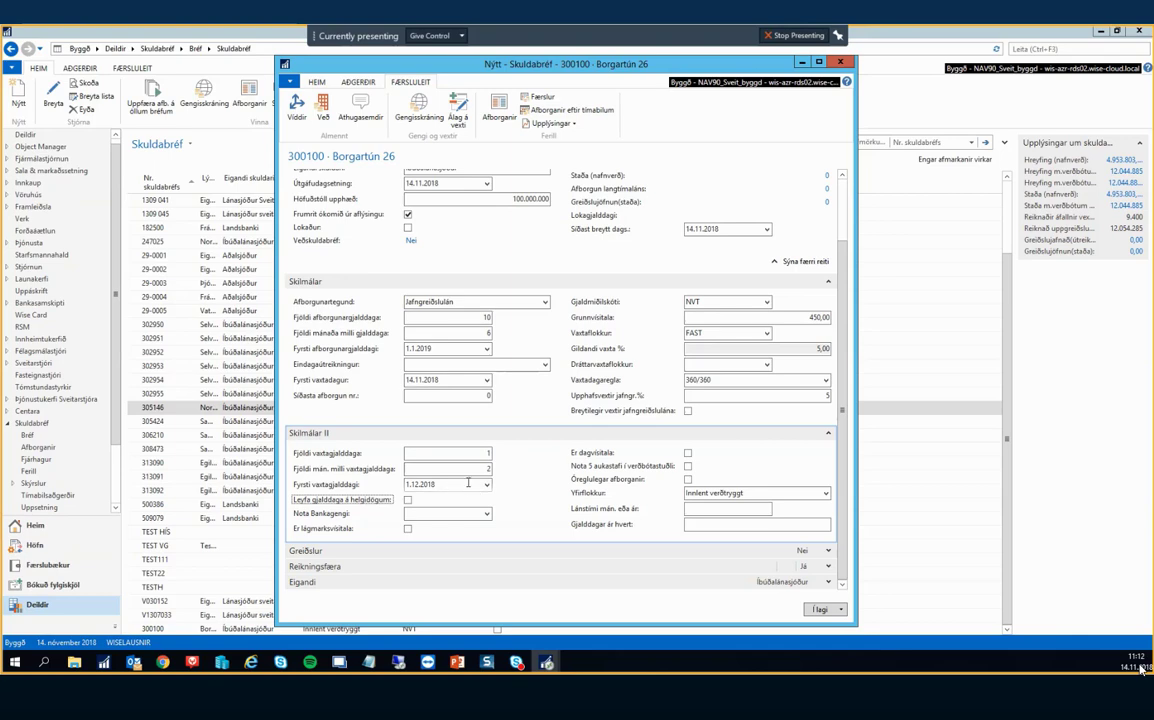
{"action": "left_click", "coordinate": [444, 484]}
Tick Leyfa gjalddaga á helgidögum to allow due dates on holidays.
{"action": "left_click", "coordinate": [408, 500]}
{"action": "left_click", "coordinate": [408, 501]}
{"action": "left_click", "coordinate": [408, 502]}
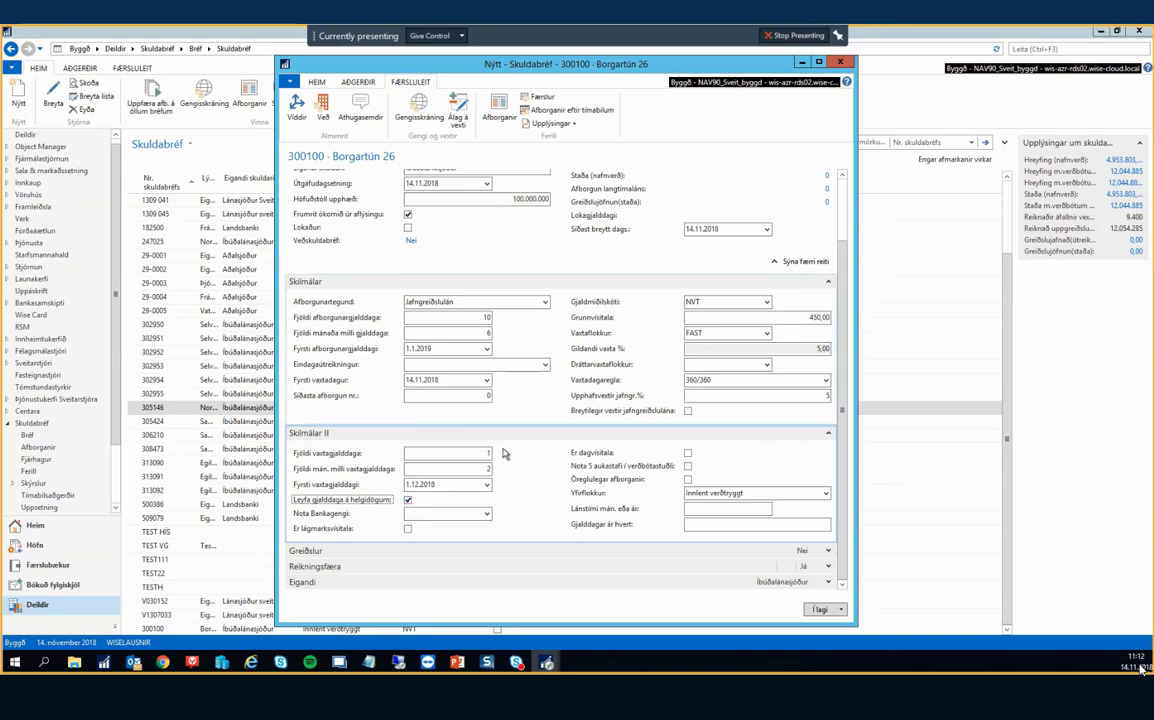
{"action": "left_click", "coordinate": [408, 501]}
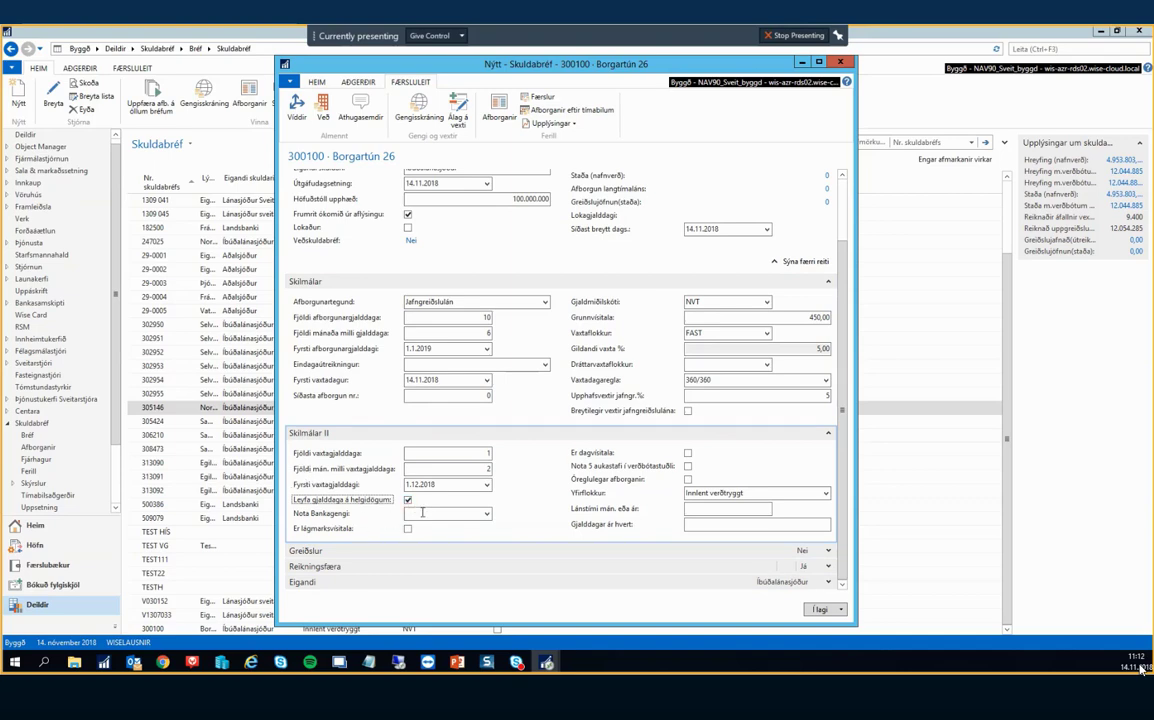
{"action": "left_click", "coordinate": [488, 513]}
{"action": "left_click", "coordinate": [488, 513]}
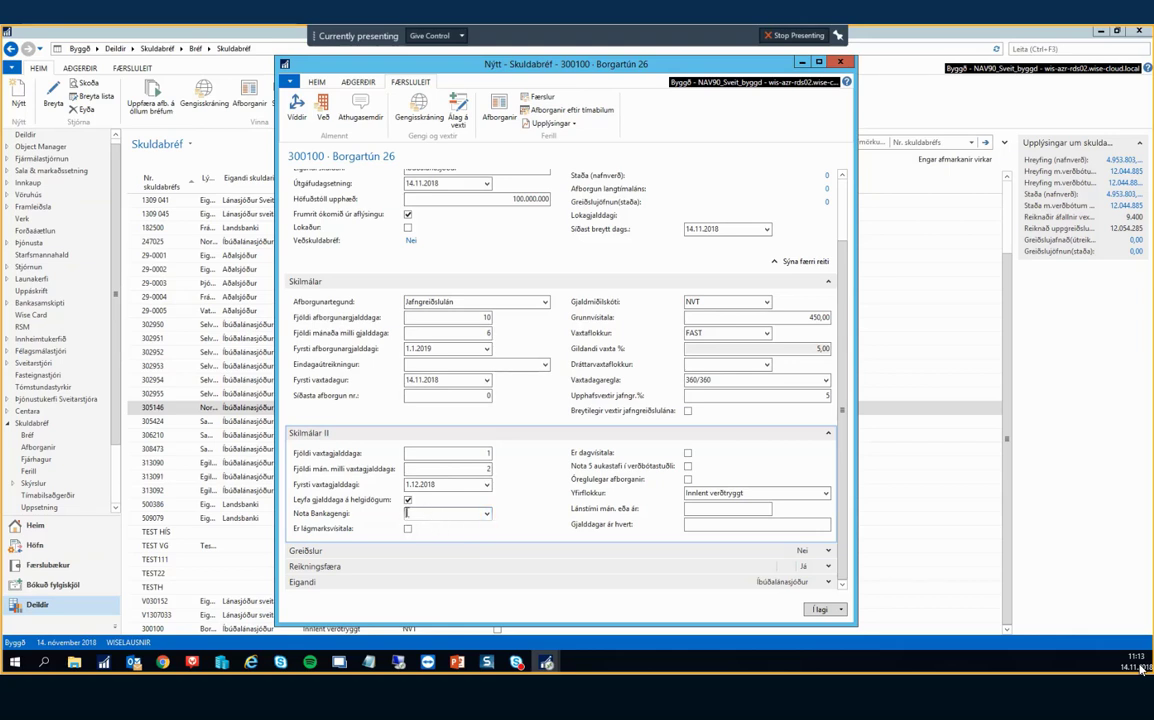
Tick Er lágmarksvísitala so the loan uses a minimum index.
{"action": "left_click", "coordinate": [409, 530]}
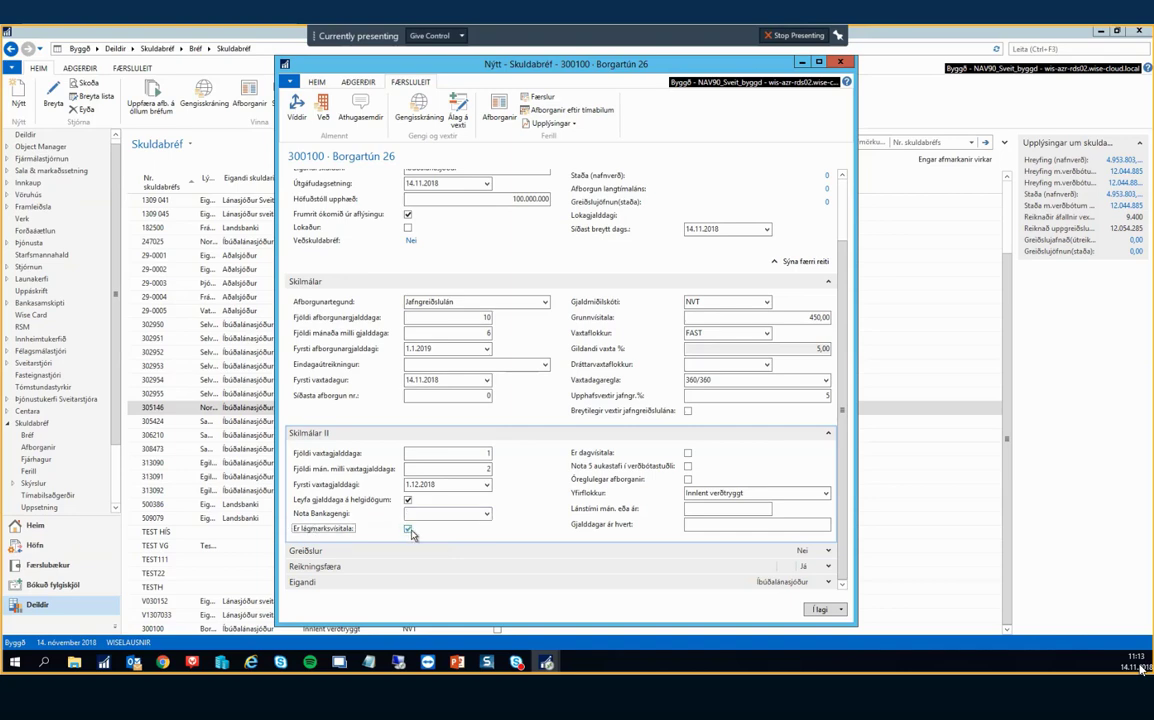
{"action": "left_click_drag", "start_coordinate": [712, 318], "coordinate": [913, 310]}
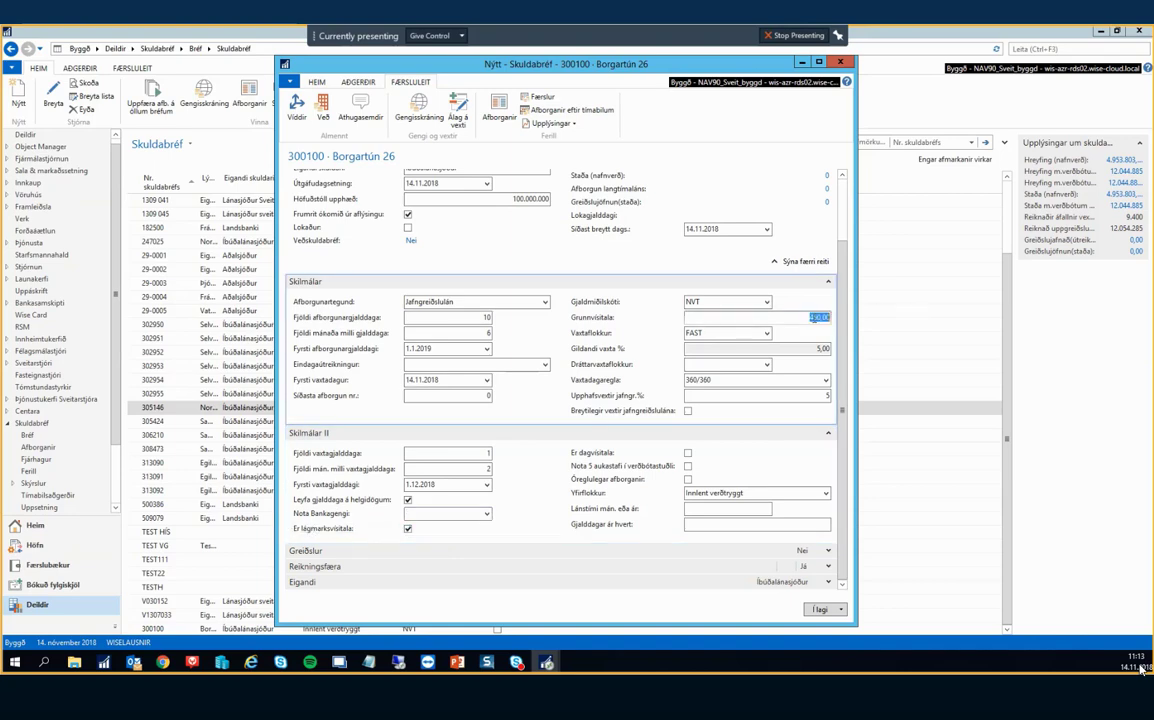
{"action": "left_click", "coordinate": [810, 317]}
{"action": "key", "text": "shift+End"}
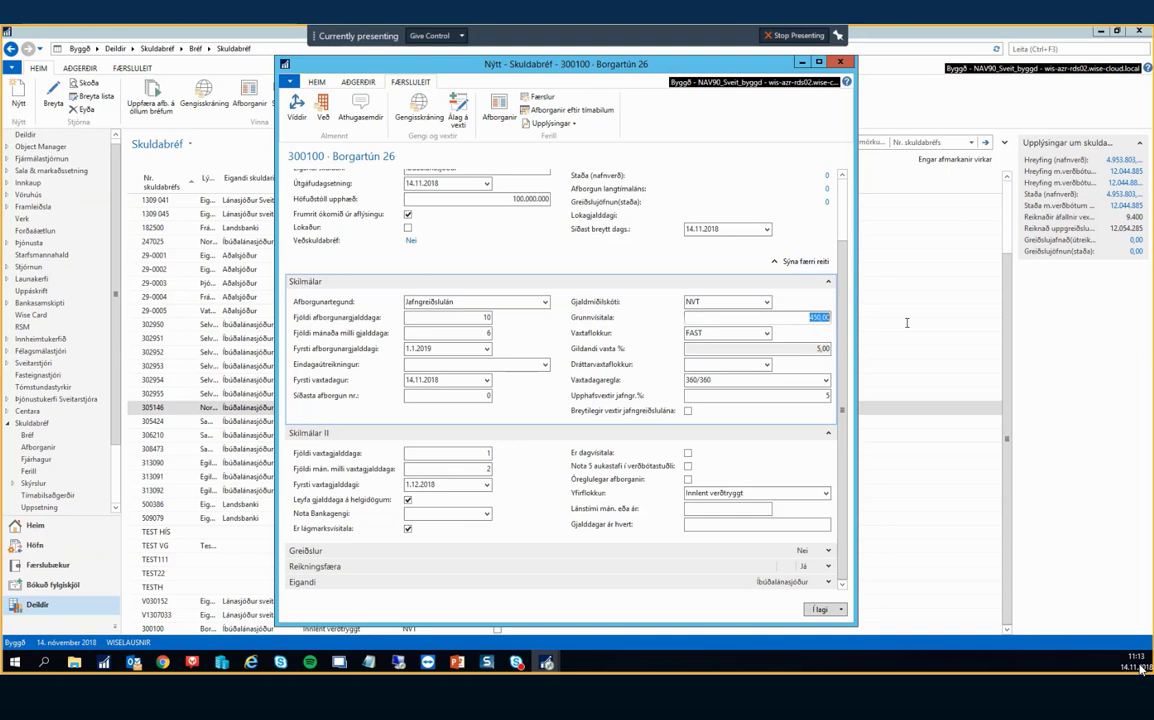
{"action": "left_click", "coordinate": [408, 529]}
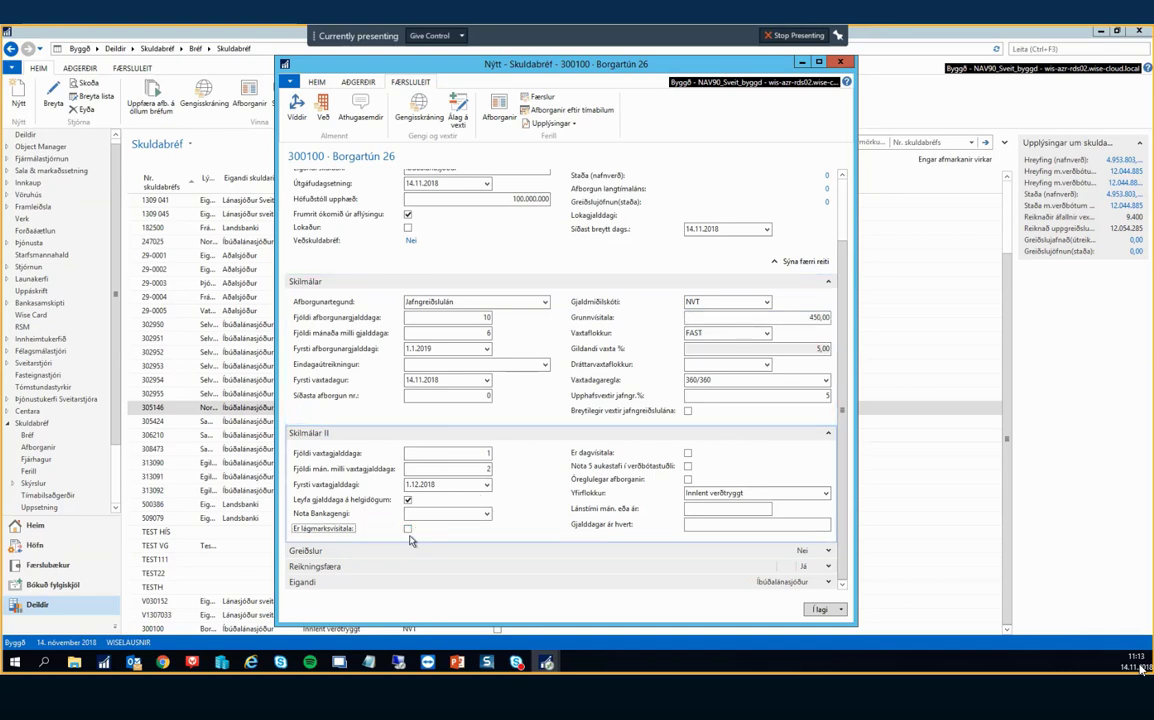
{"action": "left_click", "coordinate": [408, 529]}
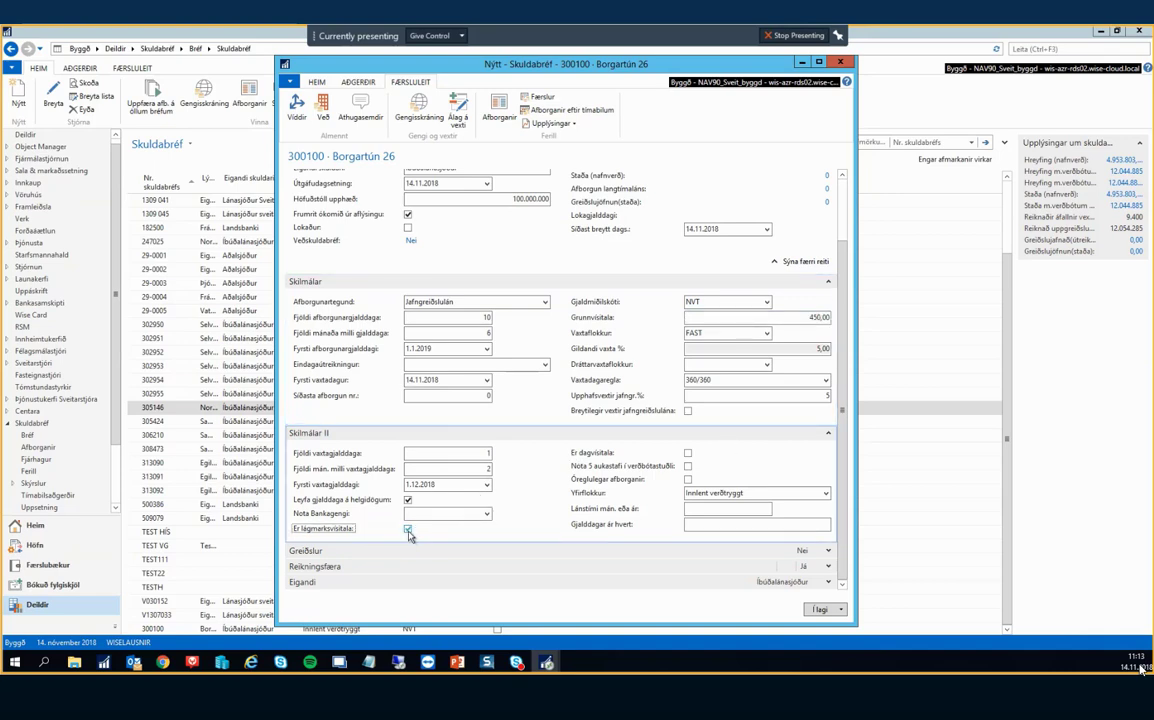
Tick Nota 5 aukastafi í verðbótastuðli, leaving Óreglulegar afborganir unticked.
{"action": "left_click", "coordinate": [688, 455]}
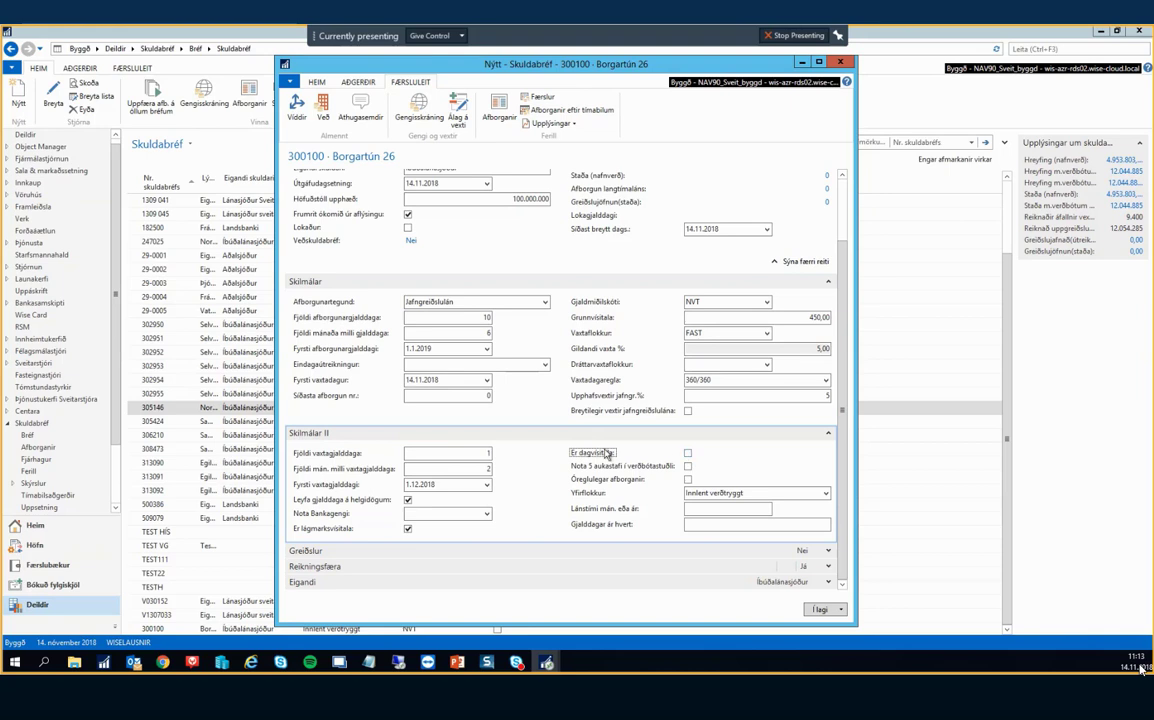
{"action": "left_click", "coordinate": [688, 467]}
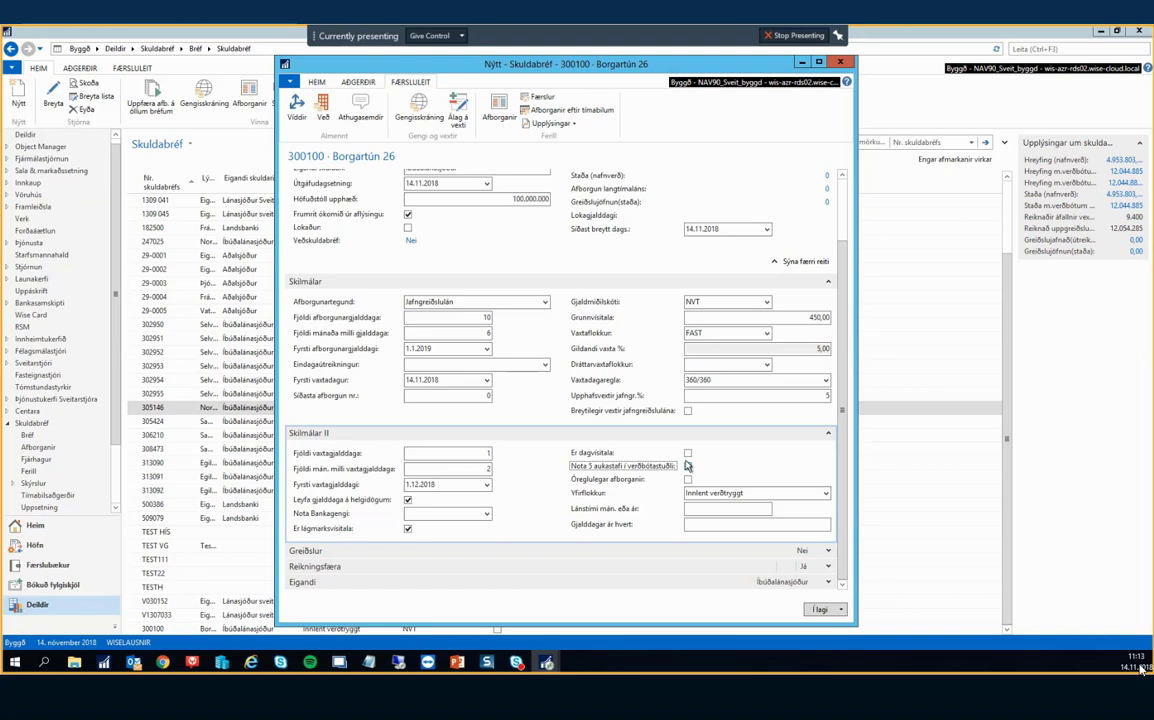
{"action": "left_click", "coordinate": [688, 466]}
{"action": "left_click", "coordinate": [688, 480]}
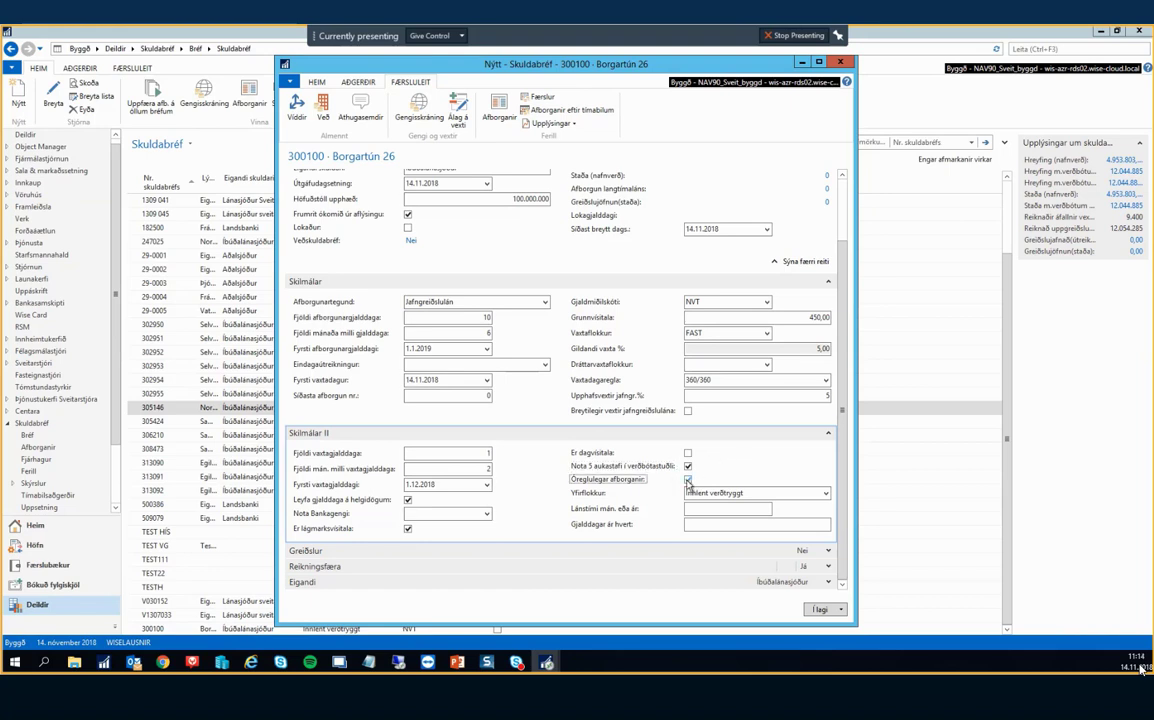
{"action": "left_click", "coordinate": [688, 481]}
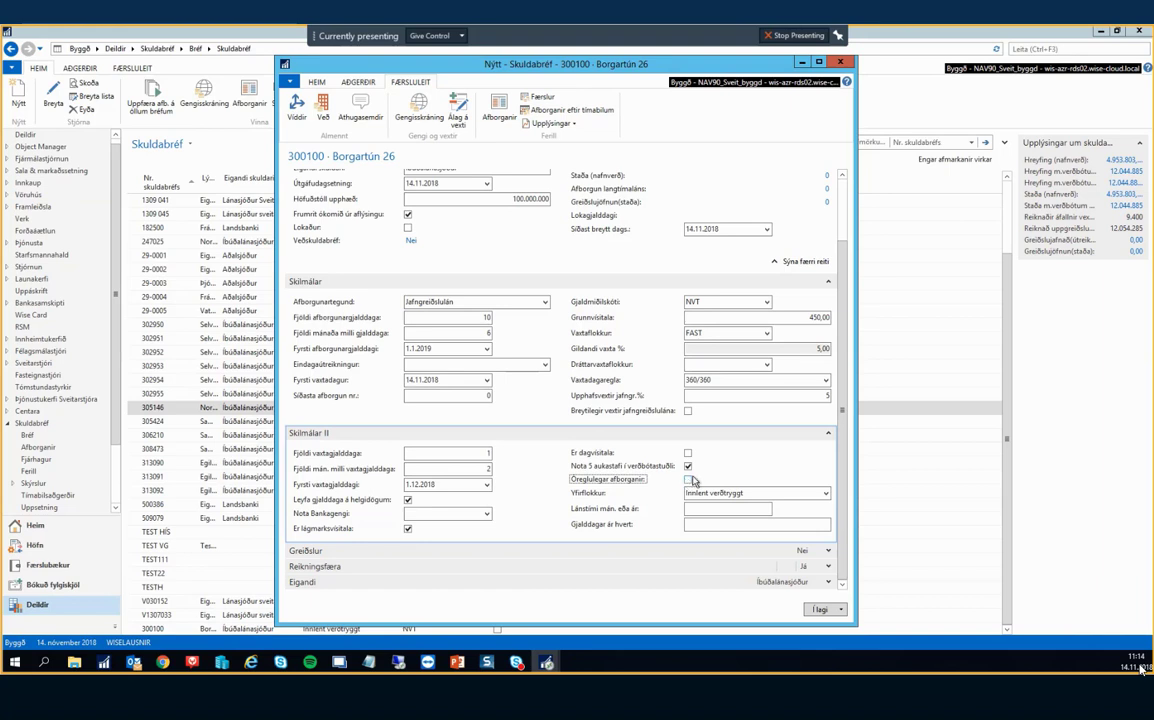
Keep Innlent verðtryggt as Yfirflokkur and review the currency, loan term and due-date fields.
{"action": "left_click", "coordinate": [769, 494]}
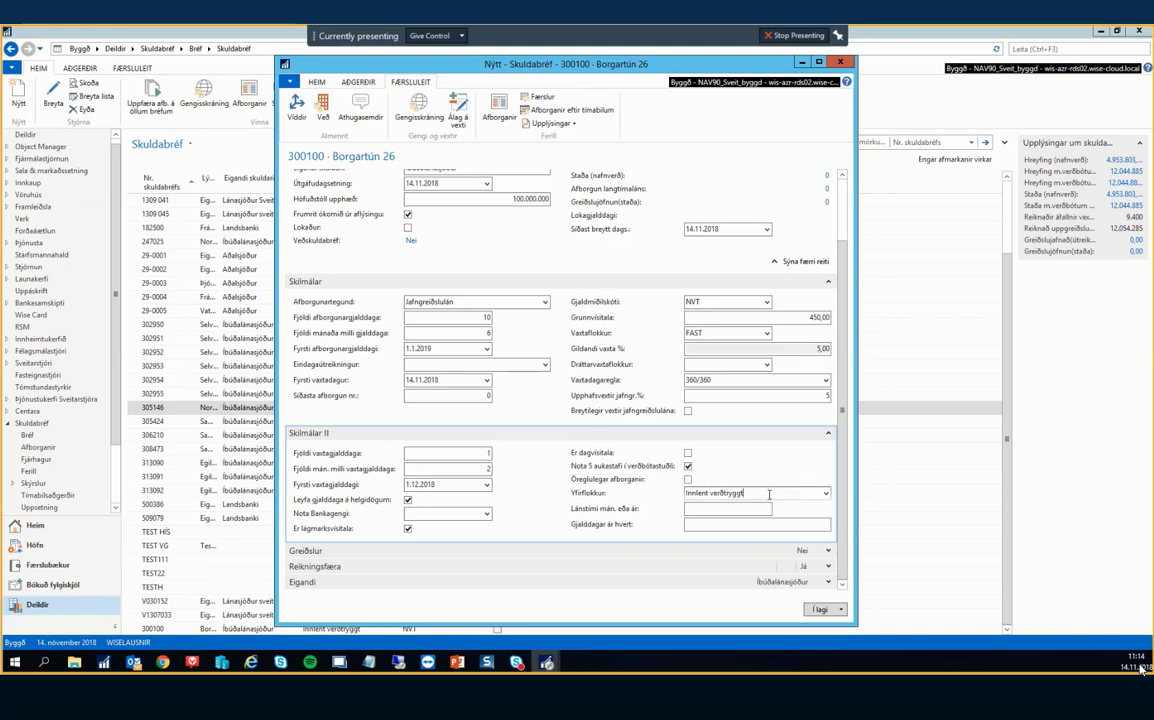
{"action": "left_click", "coordinate": [826, 494]}
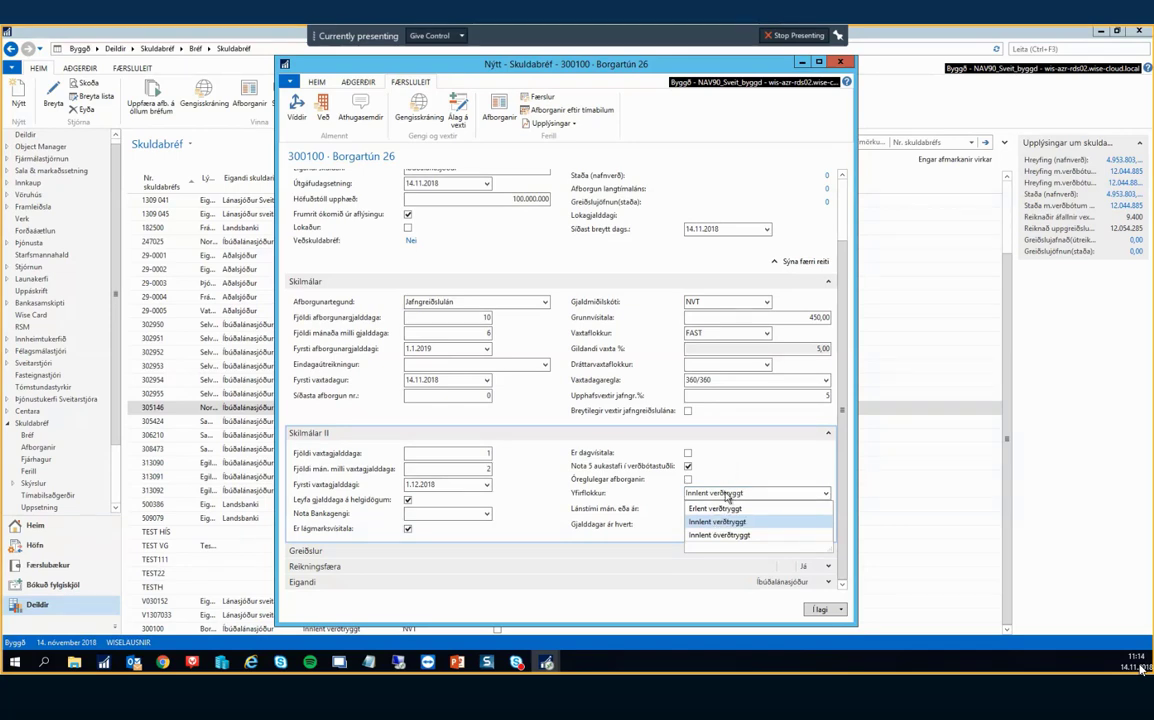
{"action": "left_click", "coordinate": [731, 465]}
{"action": "left_click", "coordinate": [708, 304]}
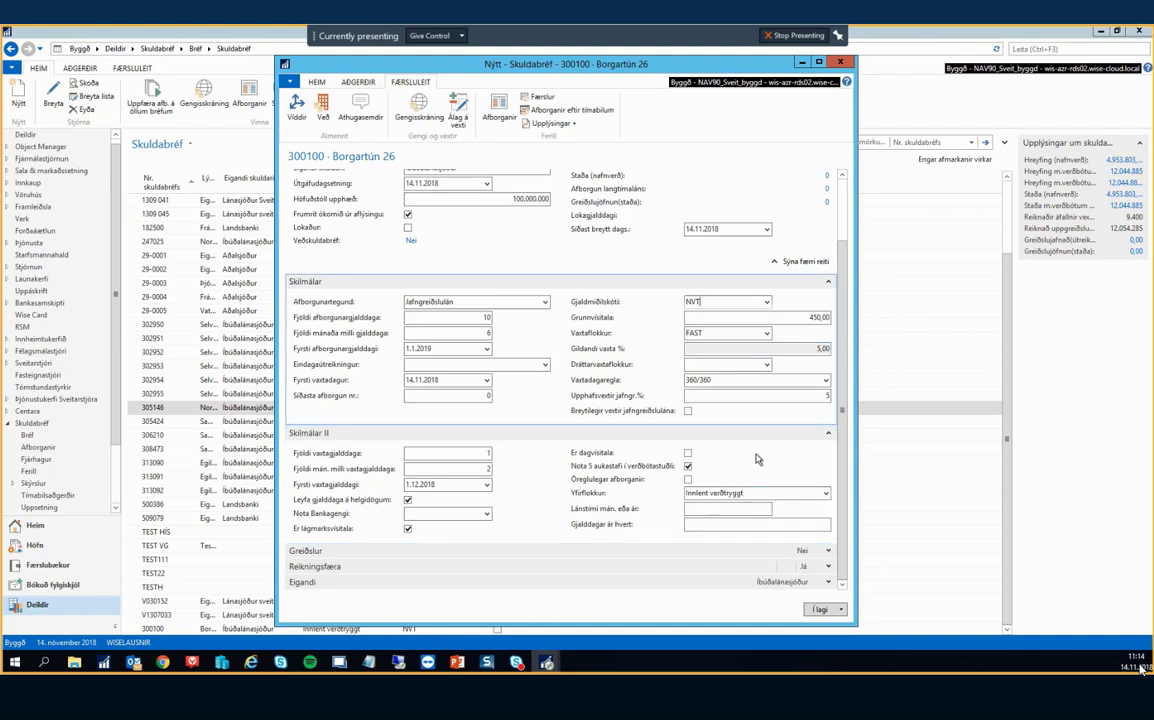
{"action": "left_click", "coordinate": [701, 509]}
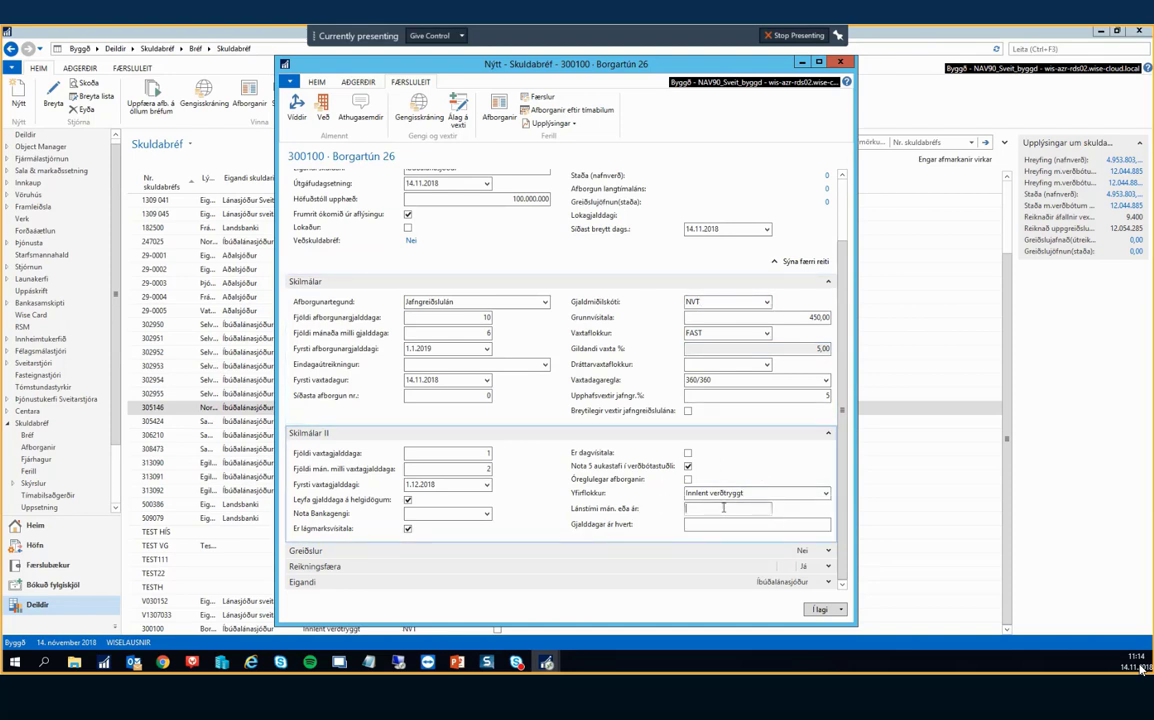
{"action": "left_click", "coordinate": [710, 522]}
{"action": "left_click", "coordinate": [723, 510]}
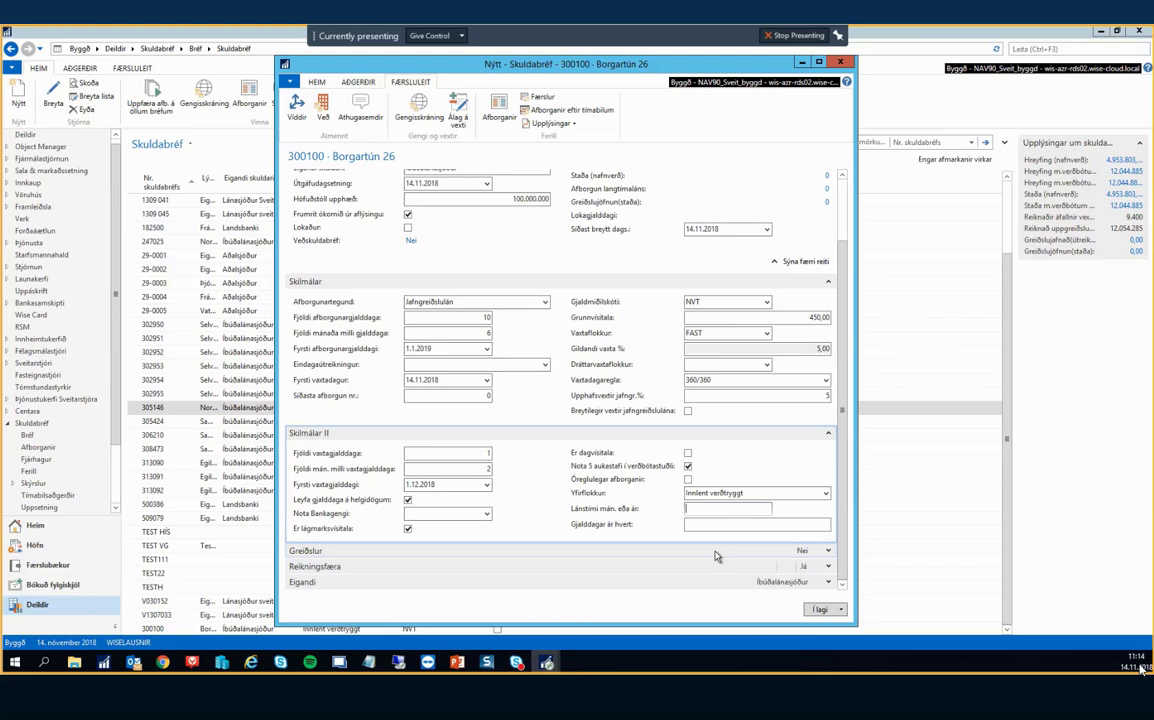
Expand Greiðslur, fill in bank Íls and the payment proposal option, then show Reikningsfærsla.
{"action": "left_click", "coordinate": [716, 551]}
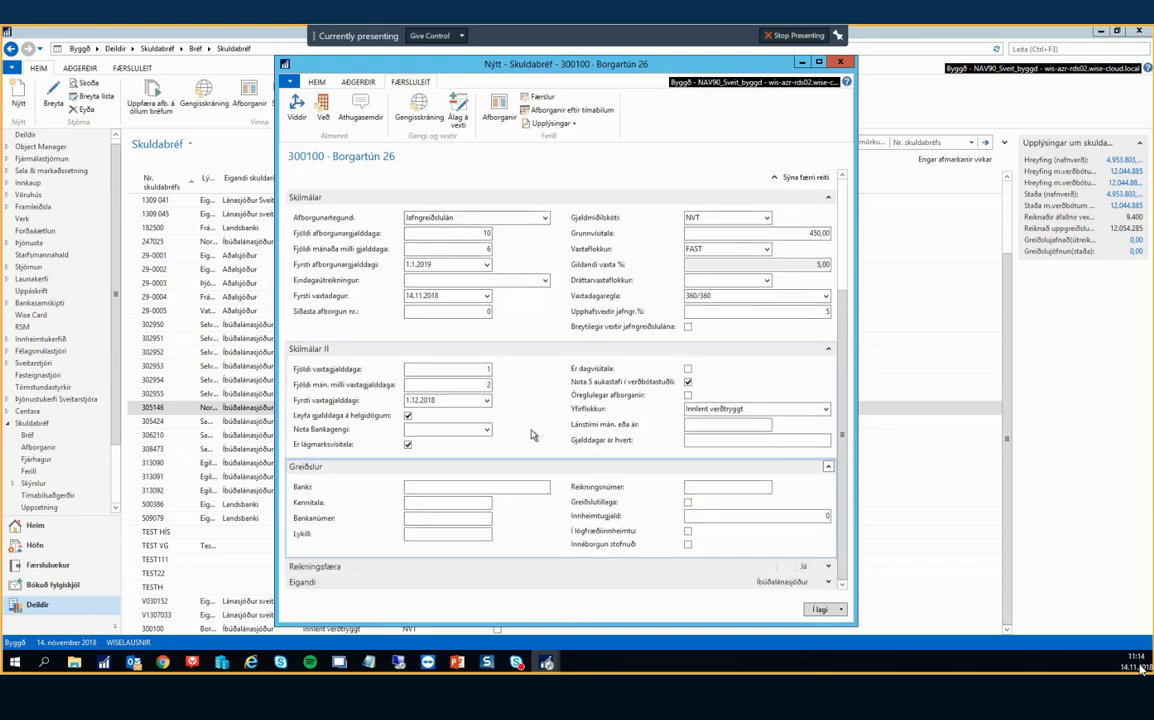
{"action": "left_click", "coordinate": [440, 488]}
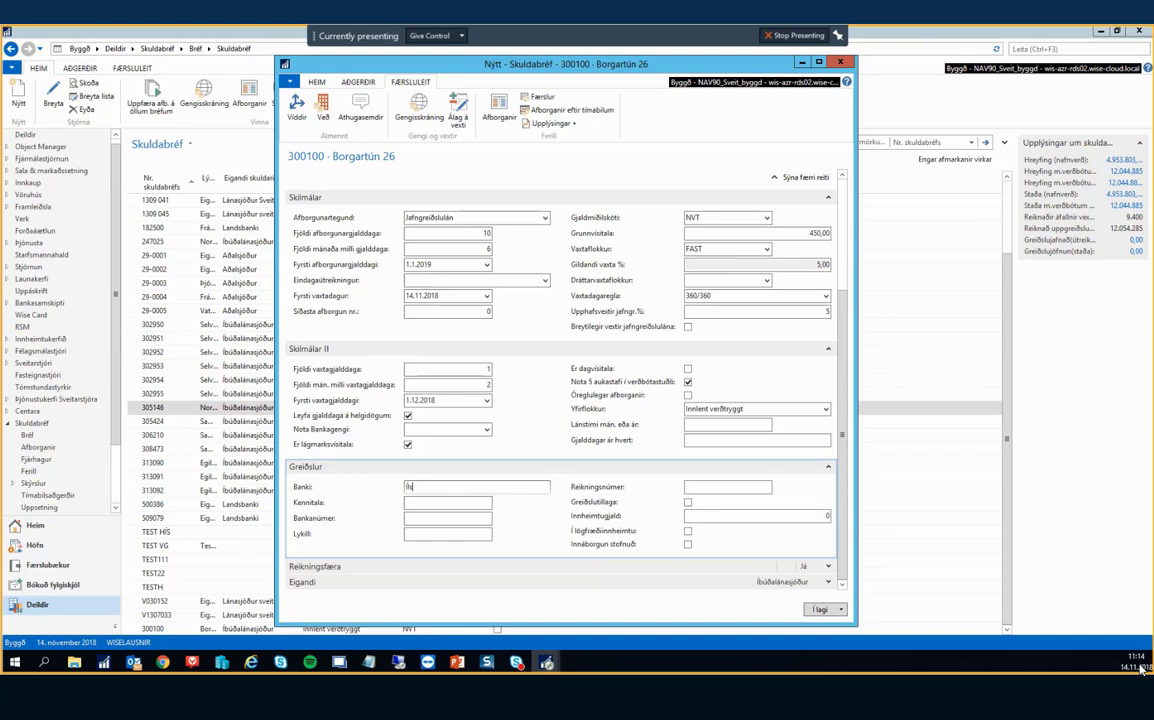
{"action": "key", "text": "Tab"}
{"action": "key", "text": "Tab"}
{"action": "key", "text": "Tab"}
{"action": "key", "text": "Tab"}
{"action": "left_click", "coordinate": [743, 519]}
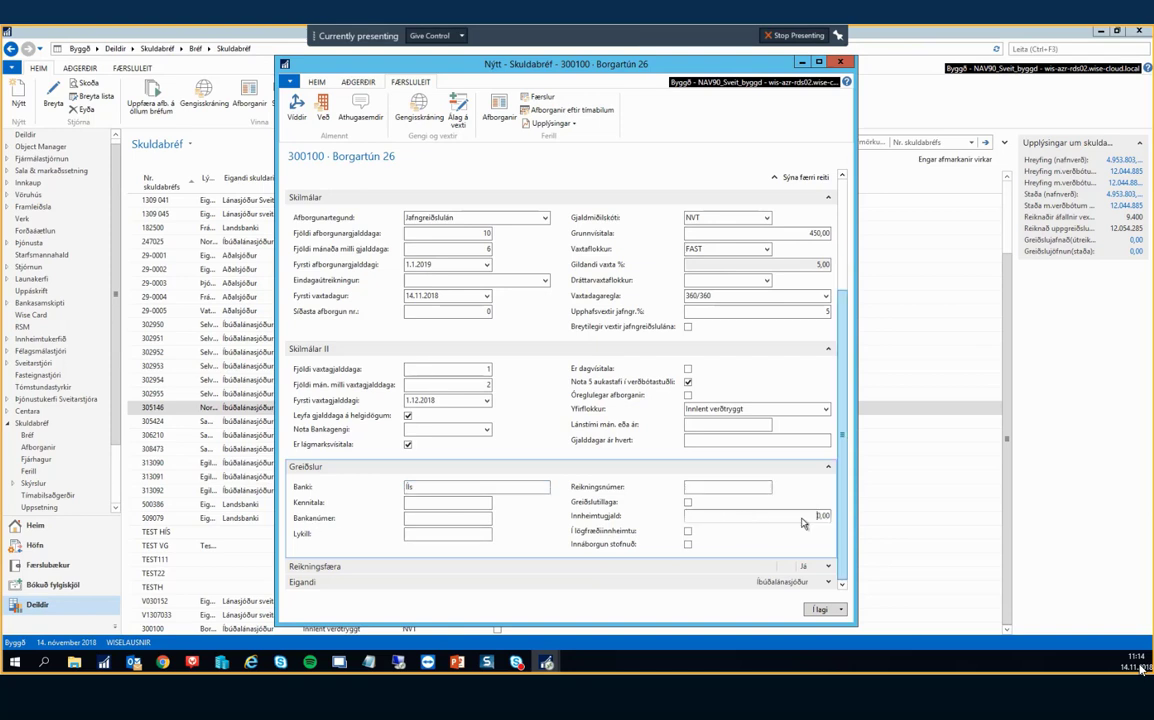
{"action": "left_click", "coordinate": [688, 503]}
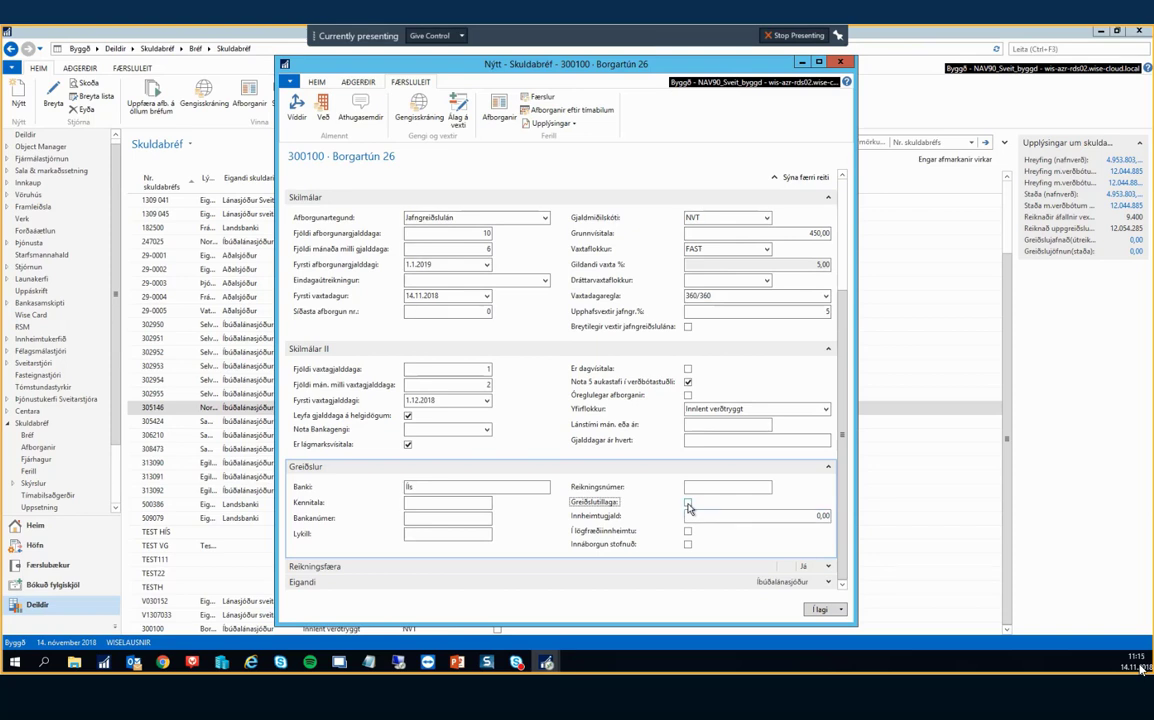
{"action": "left_click", "coordinate": [457, 574]}
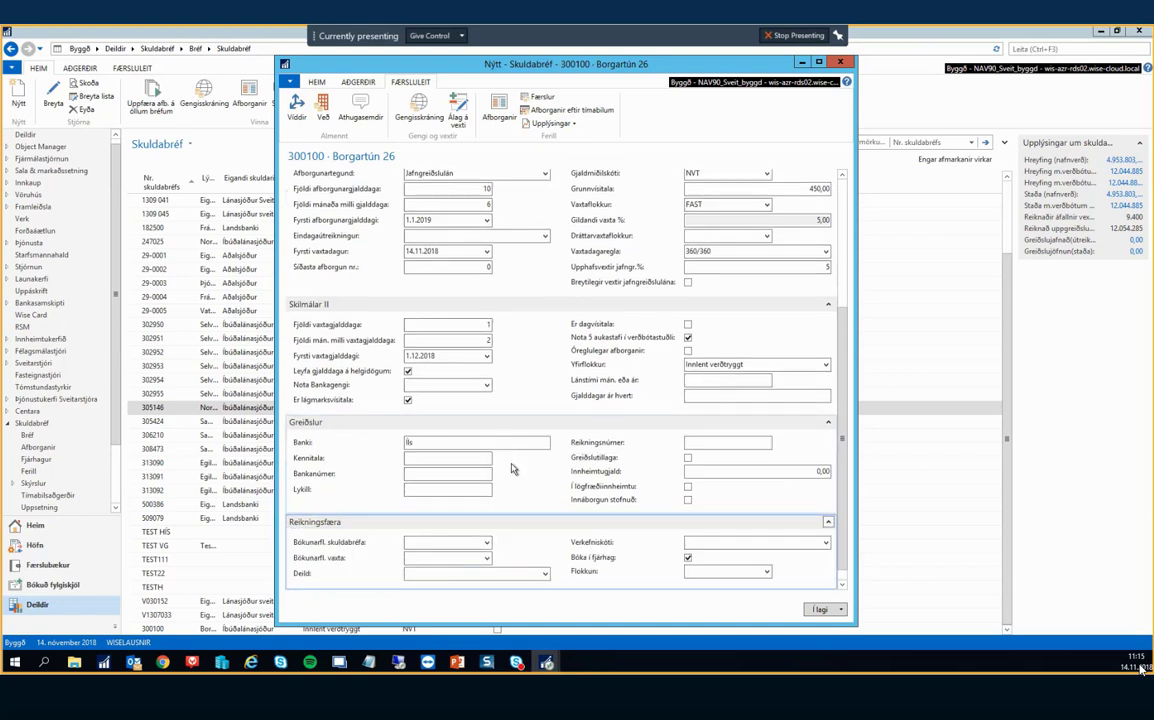
{"action": "left_click", "coordinate": [490, 490]}
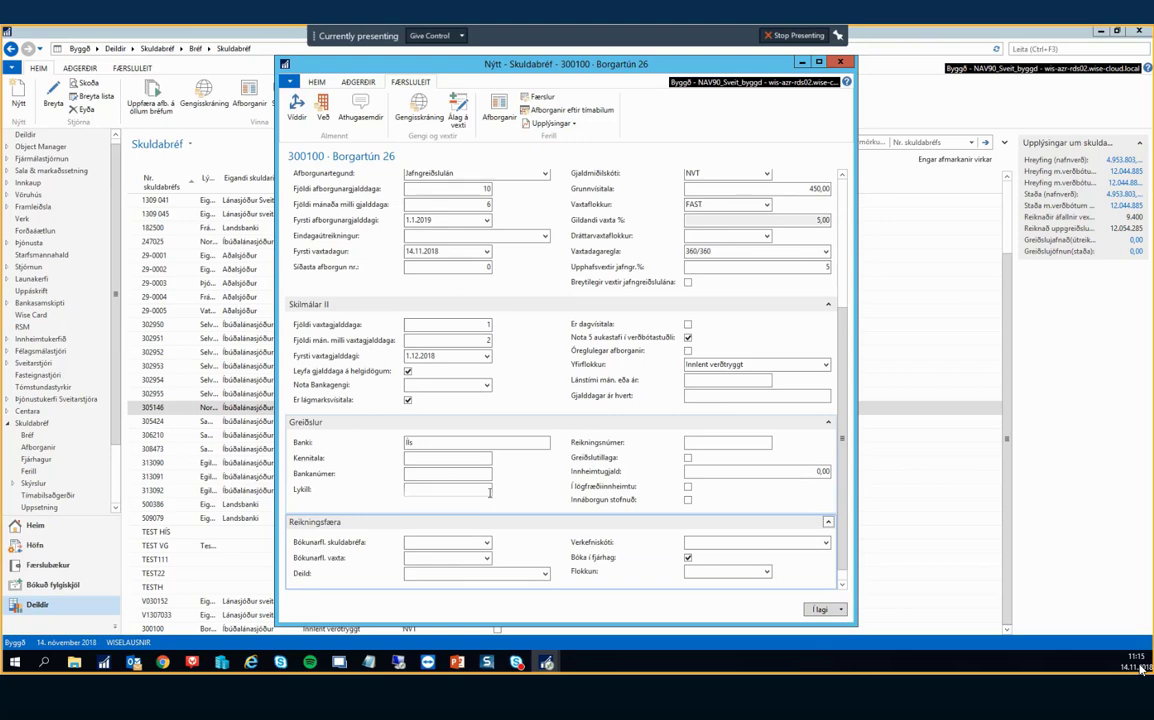
{"action": "left_click", "coordinate": [487, 543]}
{"action": "left_click", "coordinate": [487, 543]}
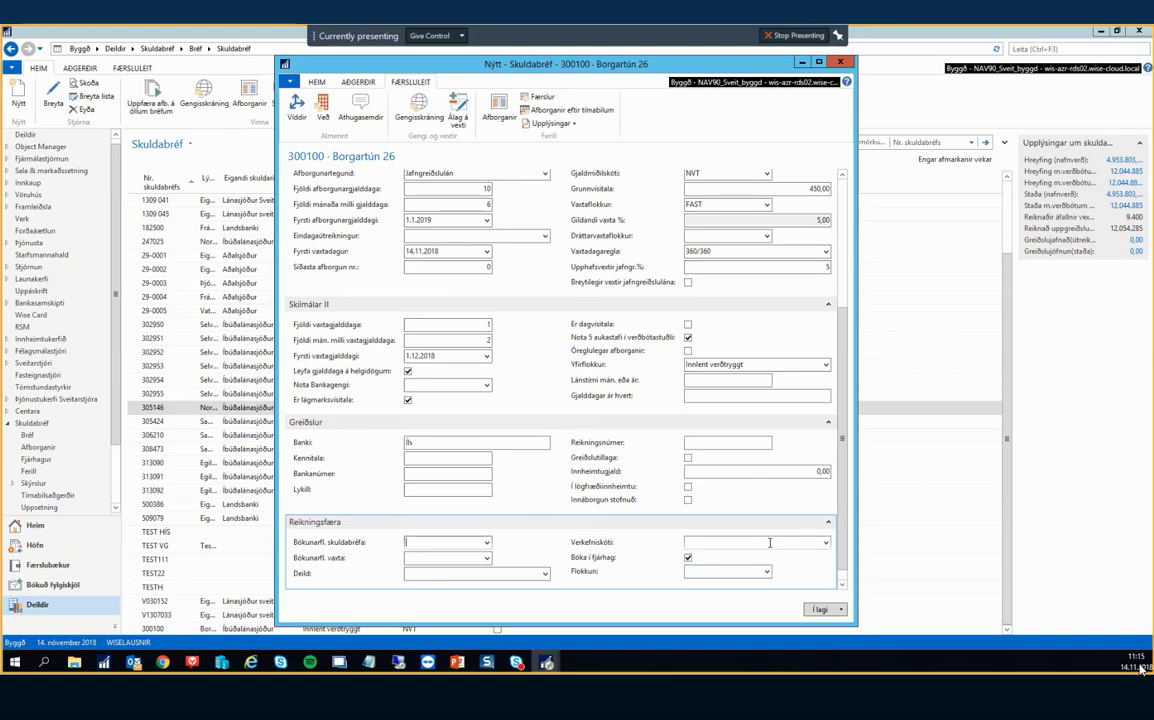
{"action": "left_click", "coordinate": [545, 574]}
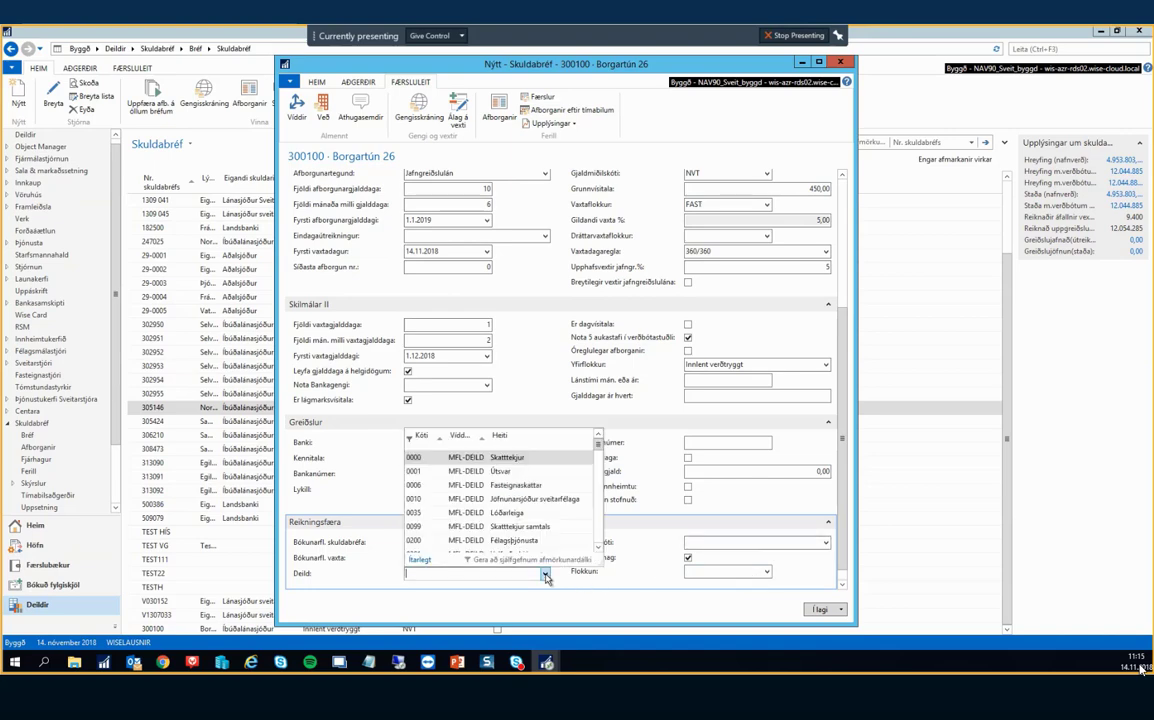
{"action": "left_click", "coordinate": [546, 577]}
{"action": "left_click", "coordinate": [765, 574]}
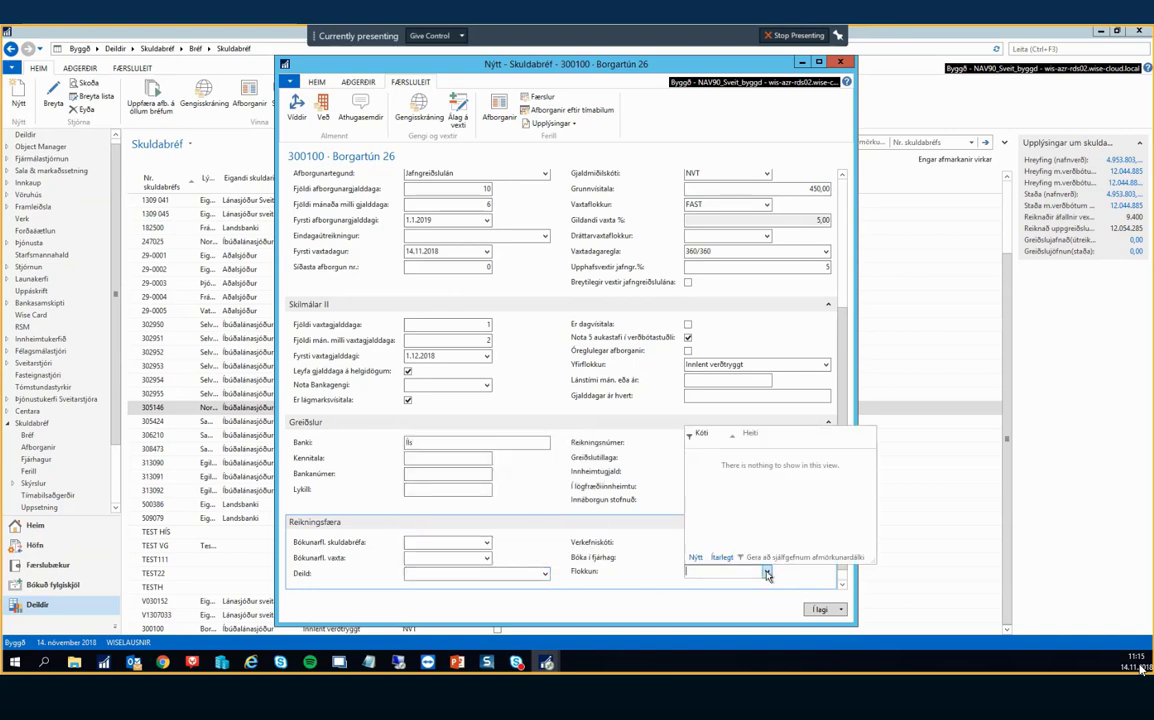
{"action": "left_click", "coordinate": [719, 559]}
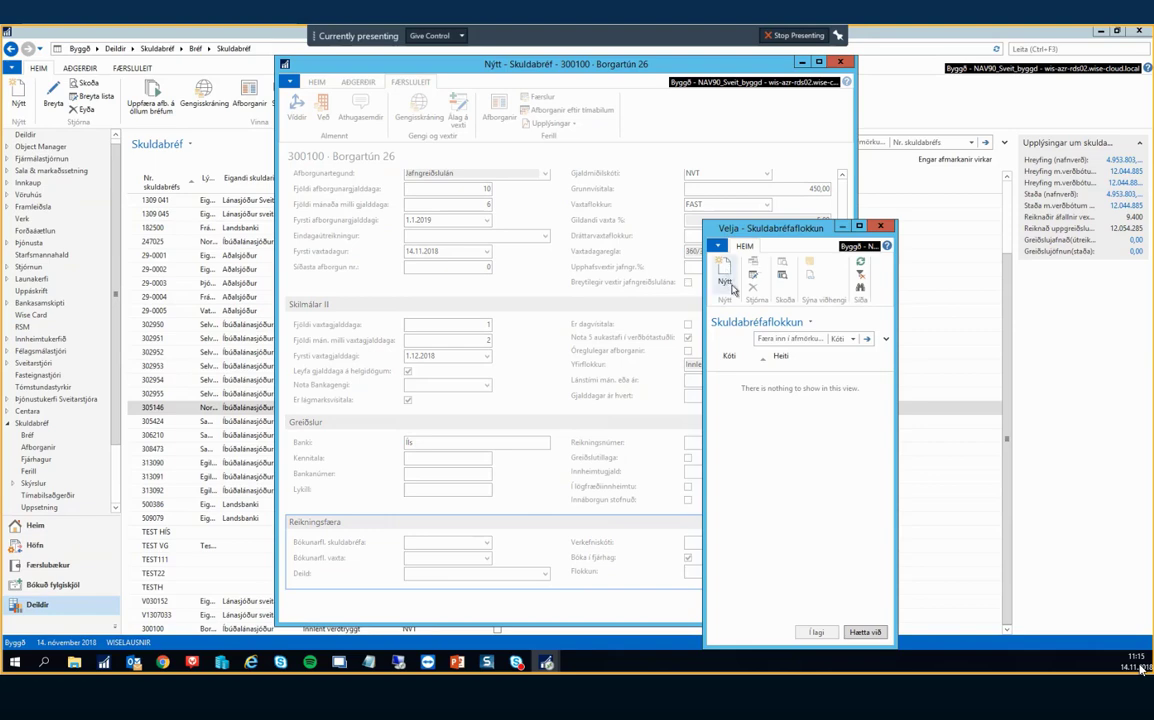
{"action": "key", "text": "Escape"}
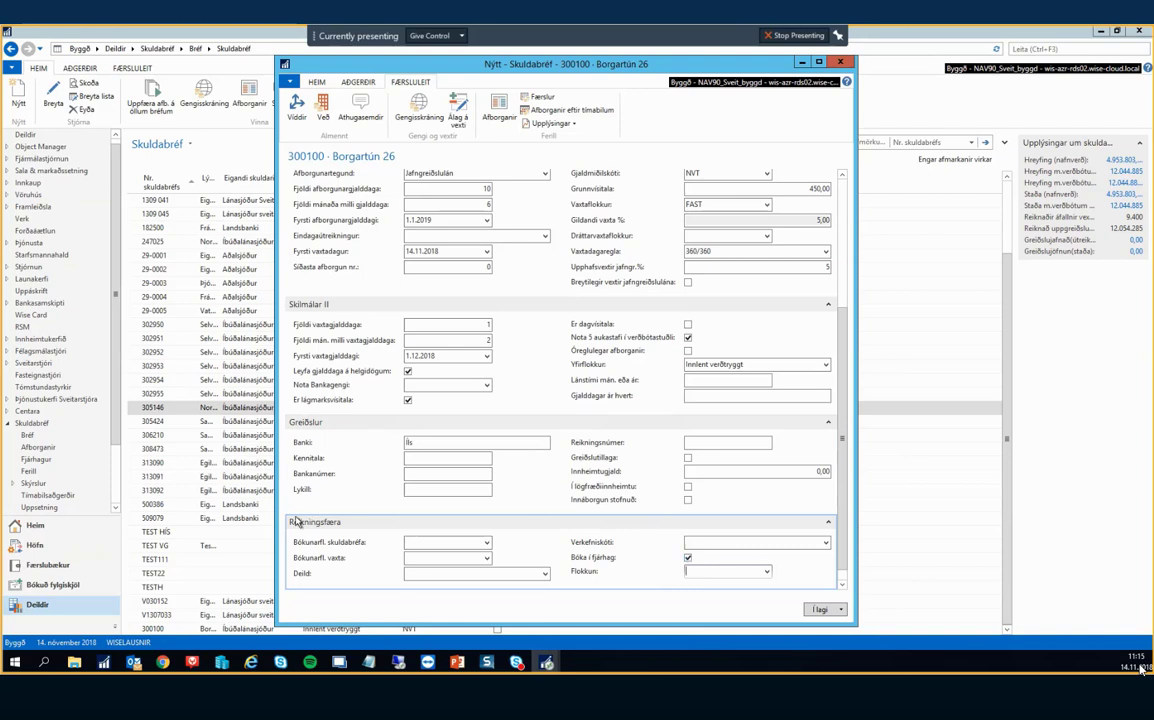
{"action": "left_click", "coordinate": [487, 543]}
Inspect posting group 29INNL's accounts in the full loan posting group list without choosing.
{"action": "left_click", "coordinate": [441, 529]}
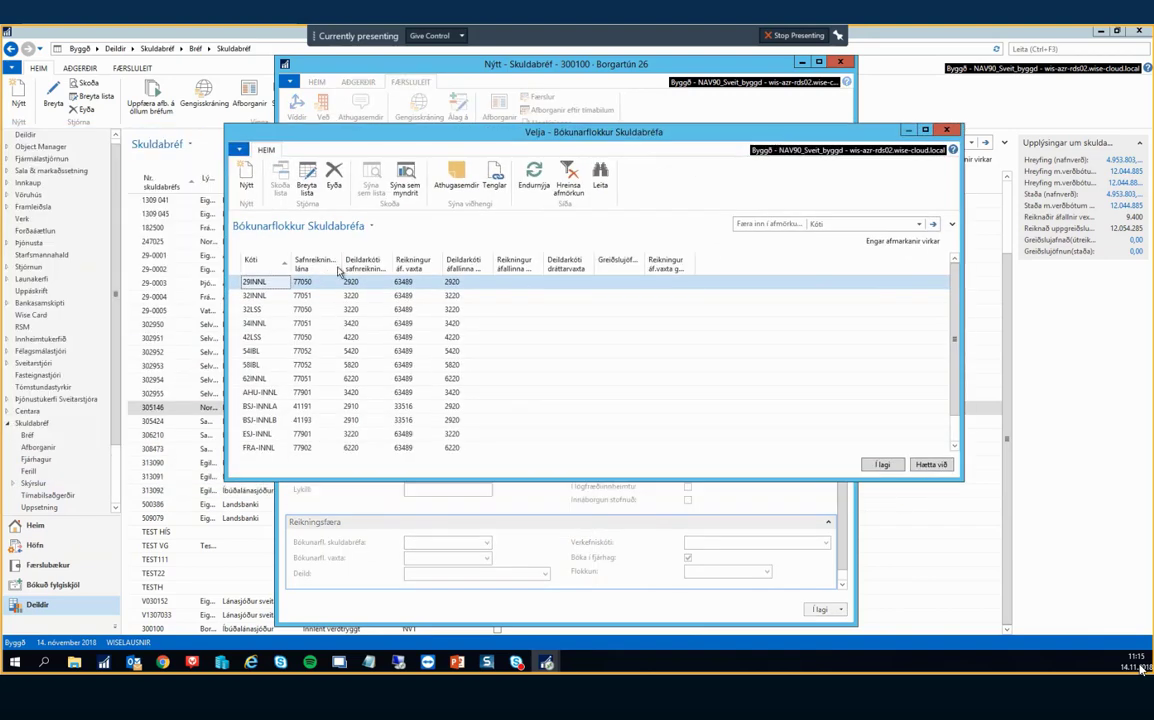
{"action": "left_click", "coordinate": [370, 288]}
{"action": "left_click", "coordinate": [316, 288]}
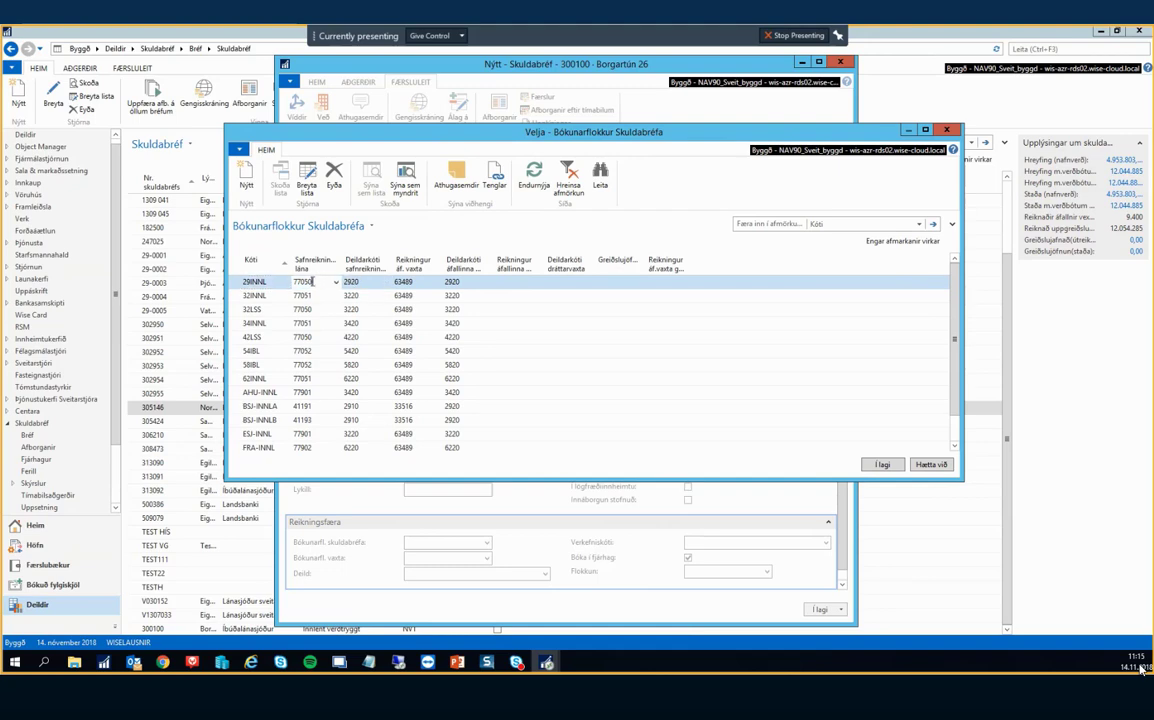
{"action": "left_click", "coordinate": [415, 282]}
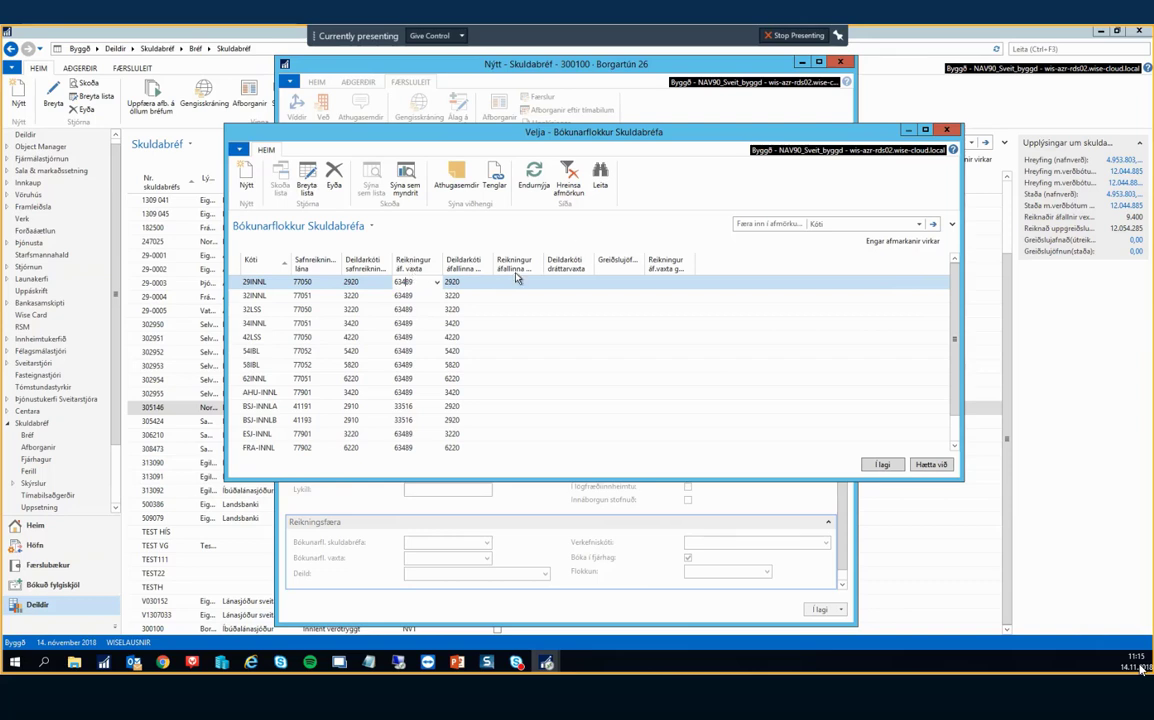
{"action": "left_click_drag", "start_coordinate": [545, 262], "coordinate": [596, 262]}
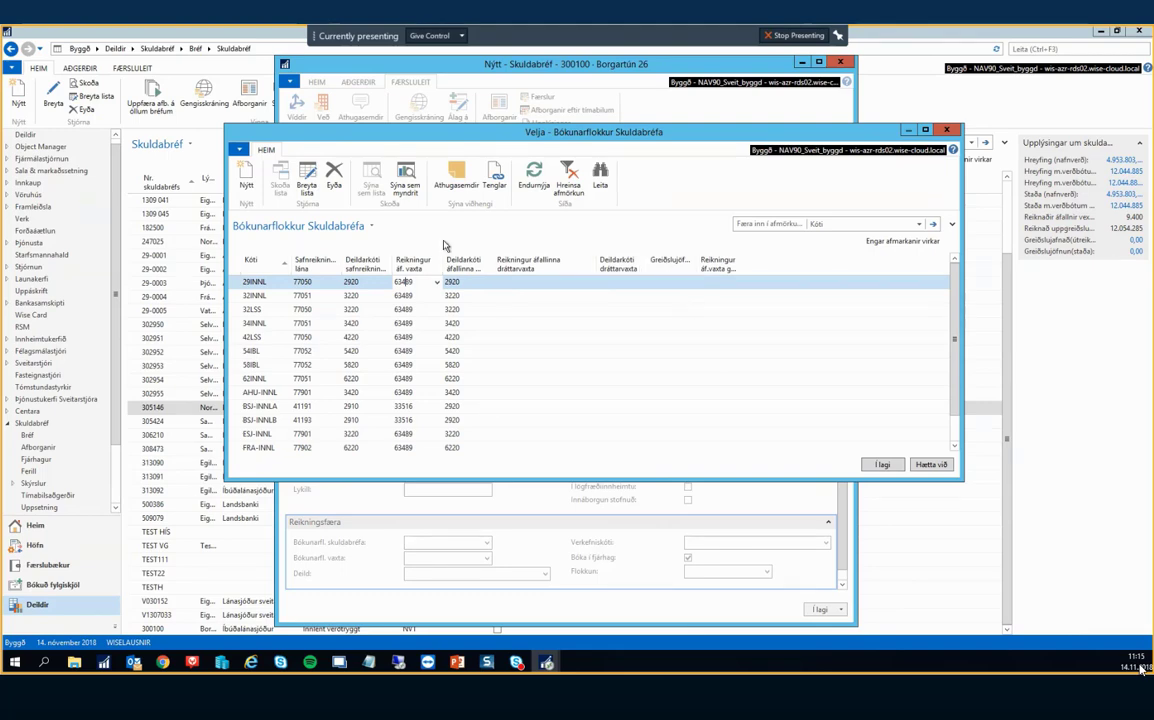
{"action": "key", "text": "Escape"}
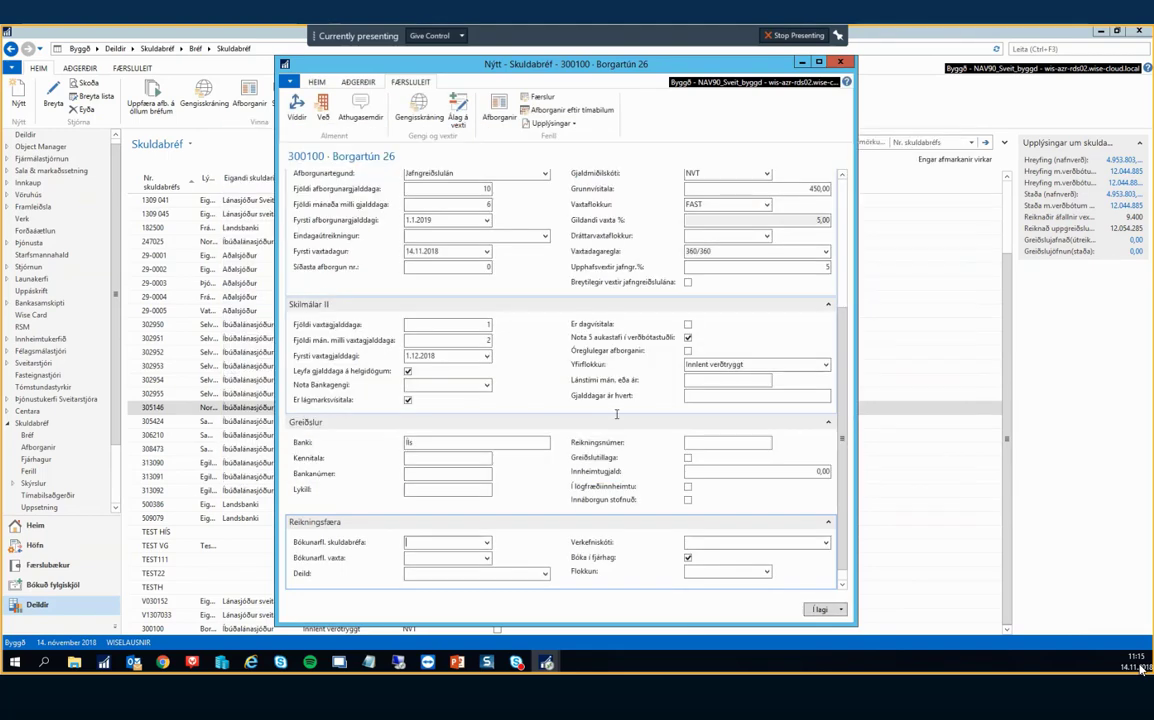
Assign bond posting group 29INNL and interest posting group 28INNL, then untick Bóka í fjárhag.
{"action": "left_click", "coordinate": [488, 544]}
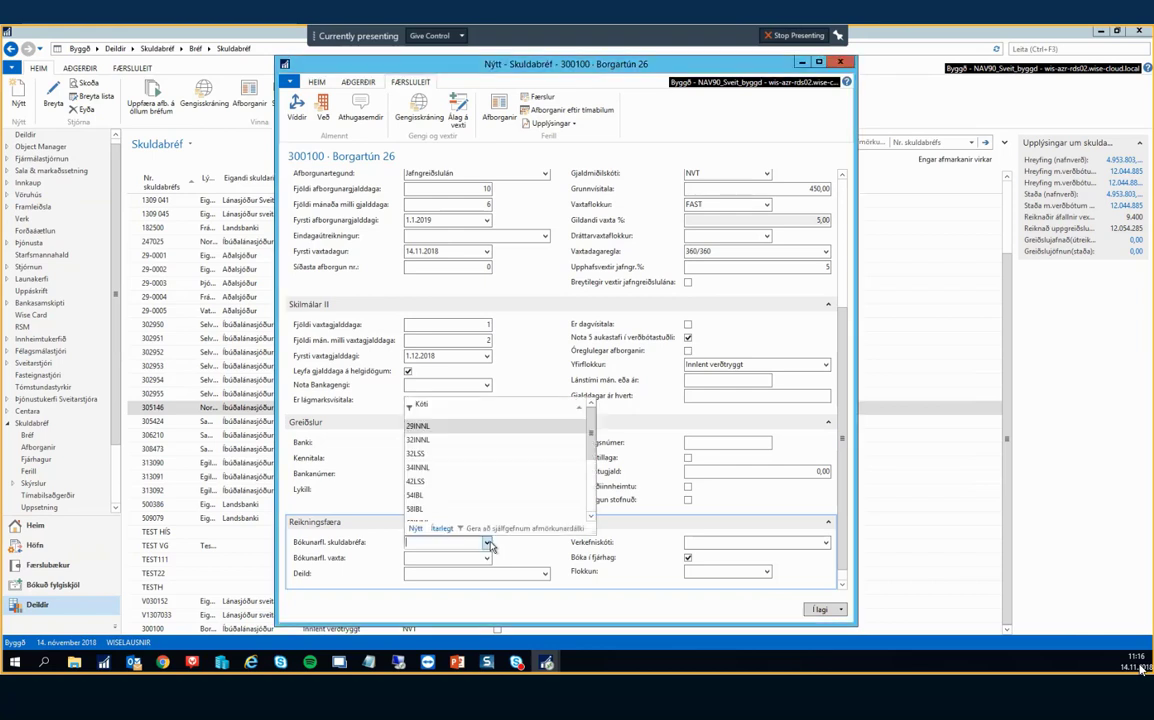
{"action": "left_click", "coordinate": [428, 430]}
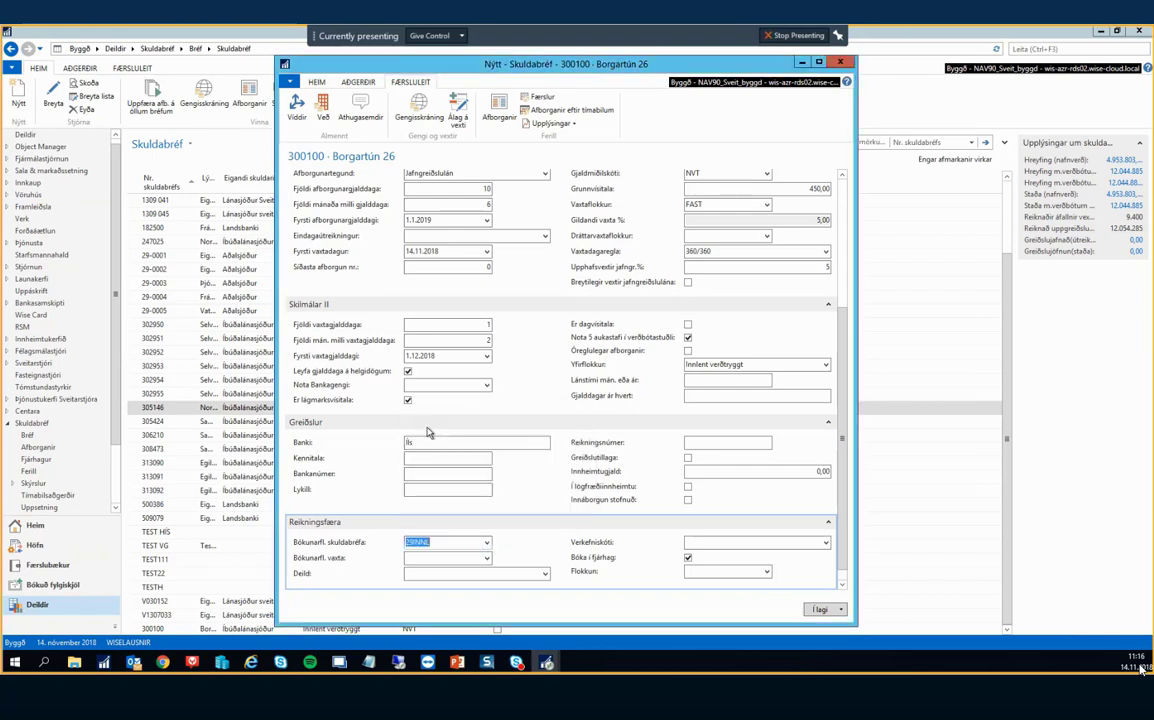
{"action": "left_click", "coordinate": [432, 557]}
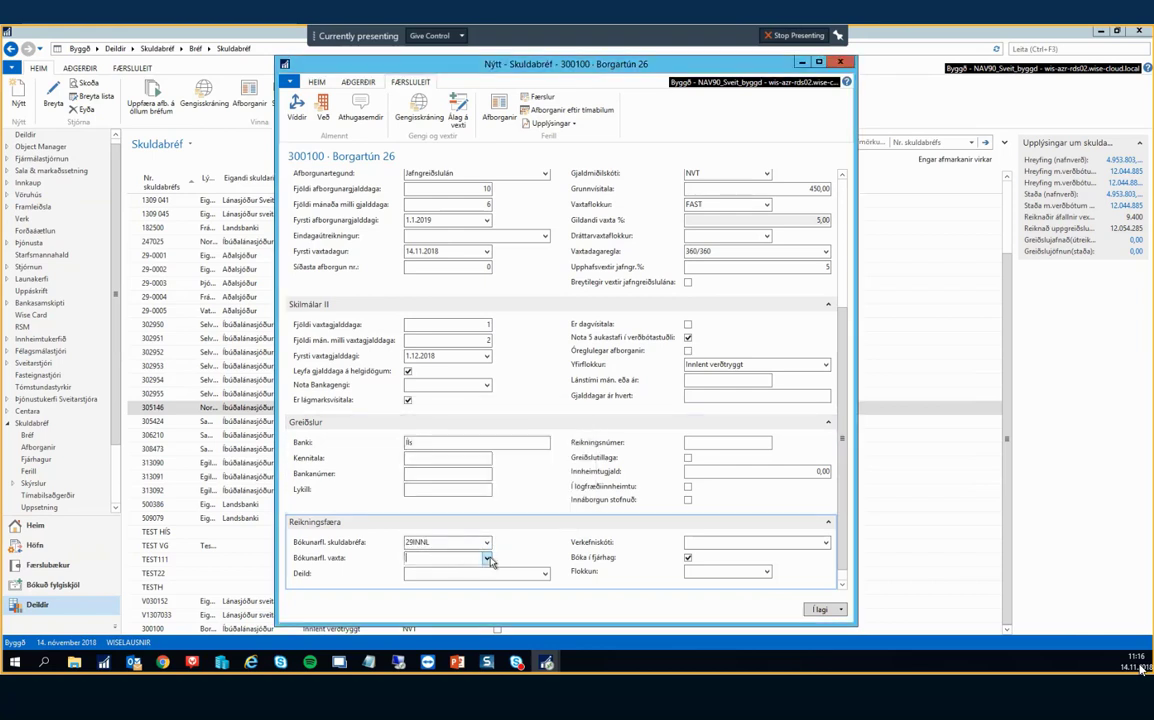
{"action": "left_click", "coordinate": [488, 559]}
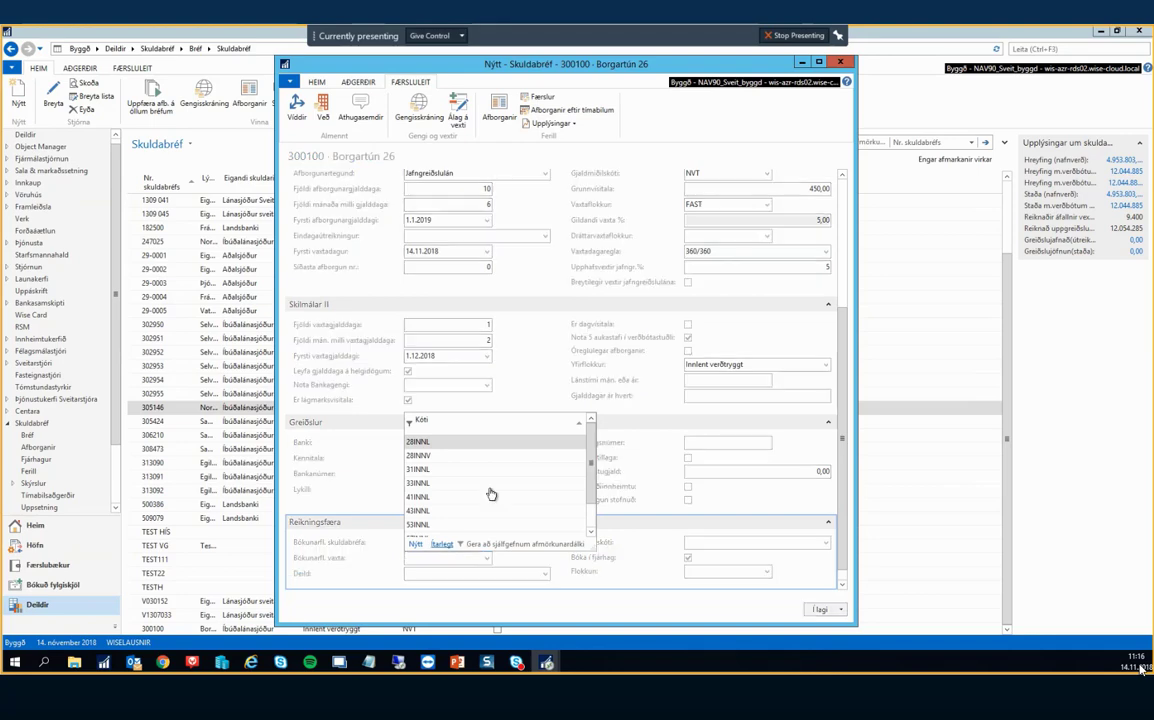
{"action": "left_click", "coordinate": [442, 443]}
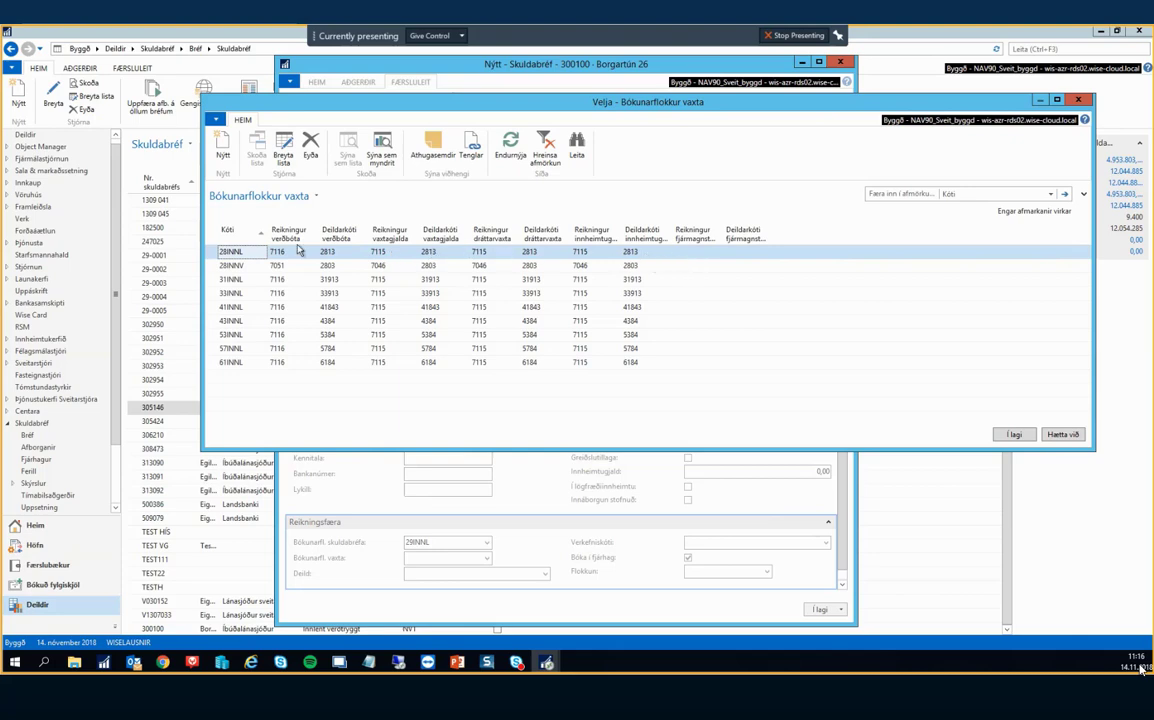
{"action": "left_click", "coordinate": [1014, 435]}
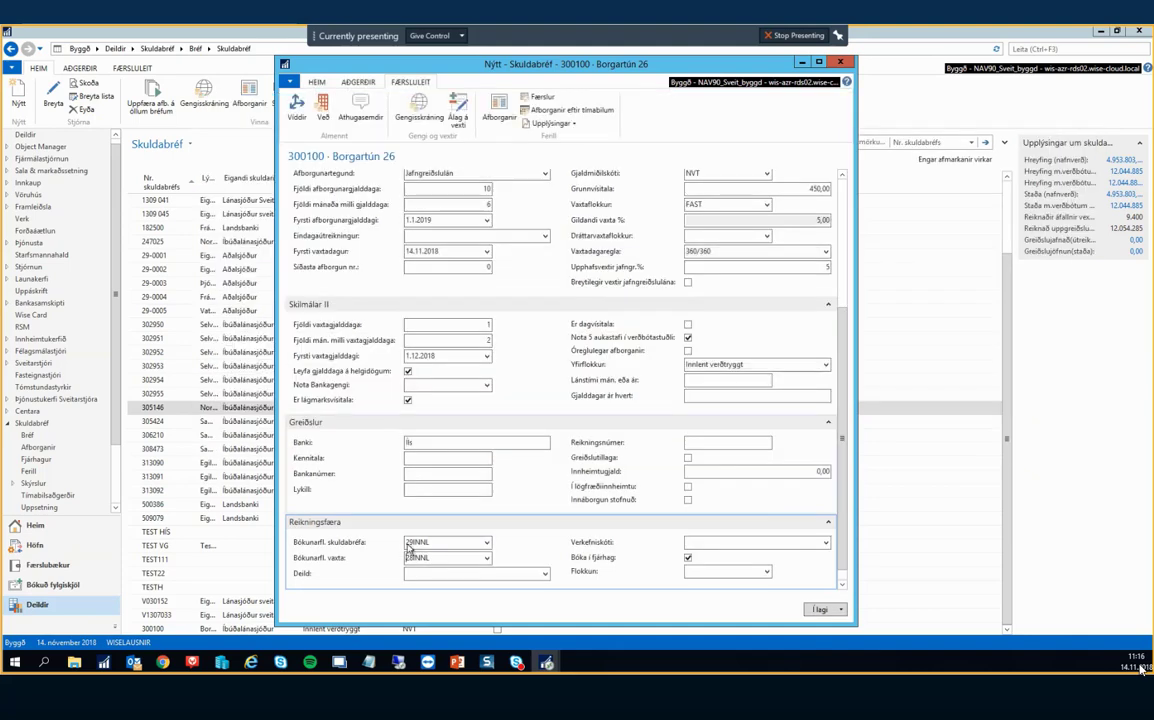
{"action": "left_click", "coordinate": [439, 541]}
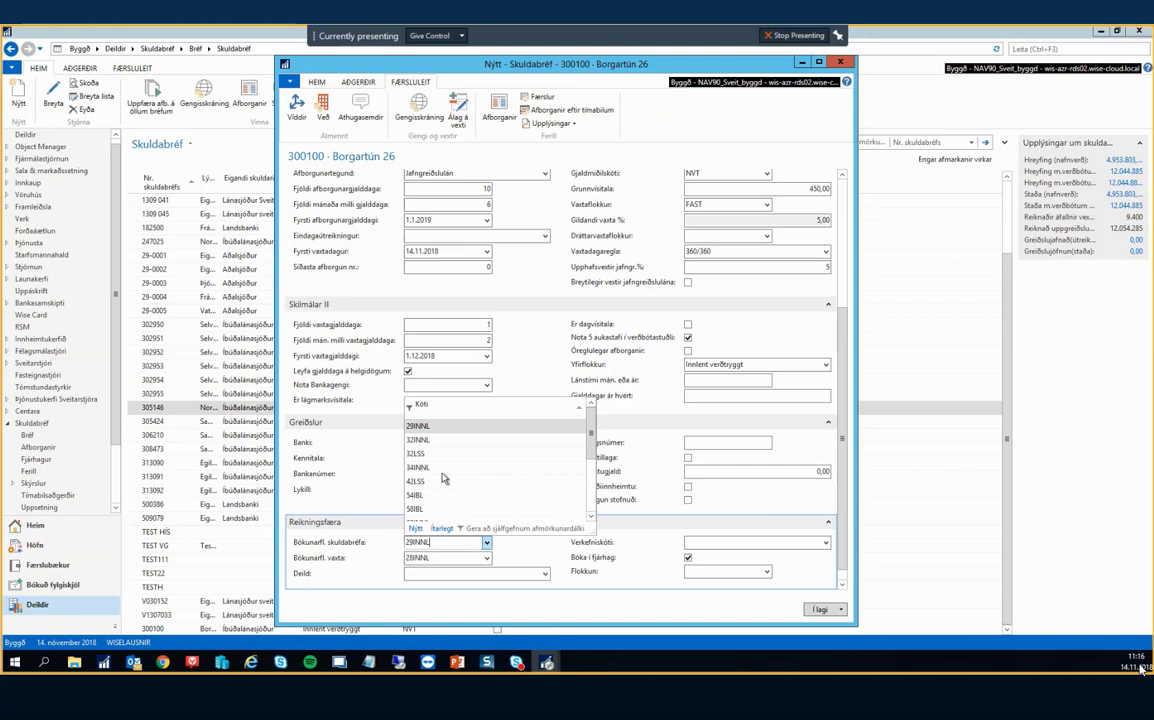
{"action": "left_click", "coordinate": [432, 556]}
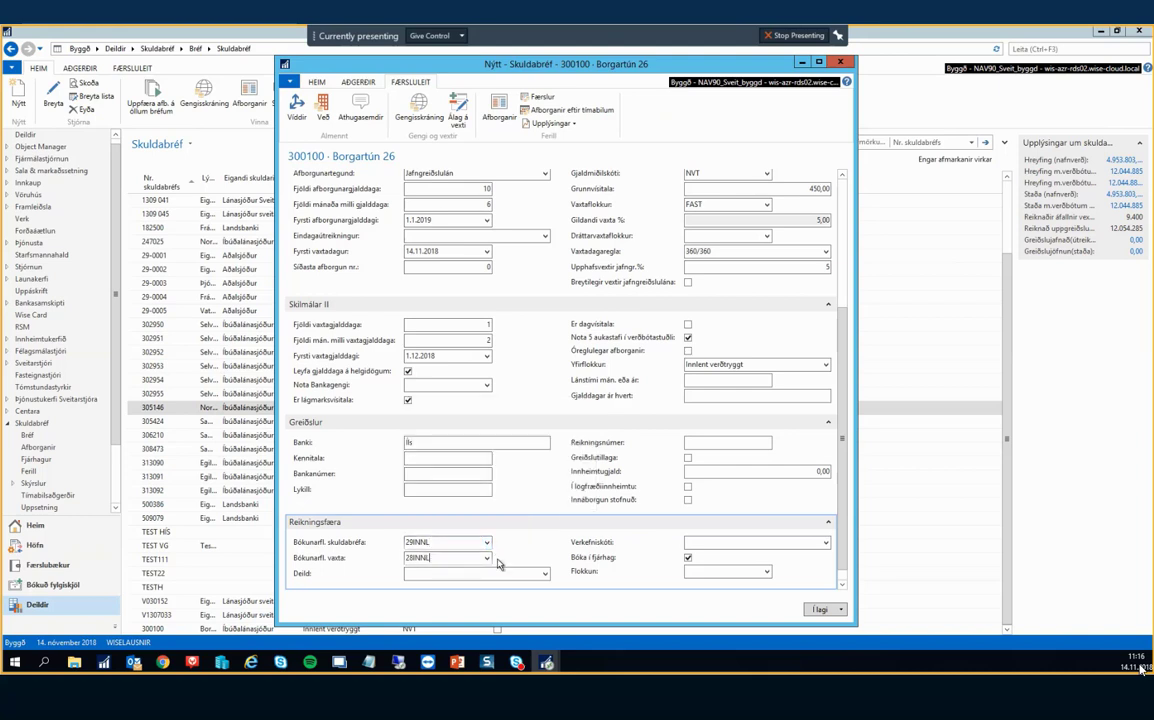
{"action": "left_click", "coordinate": [688, 558]}
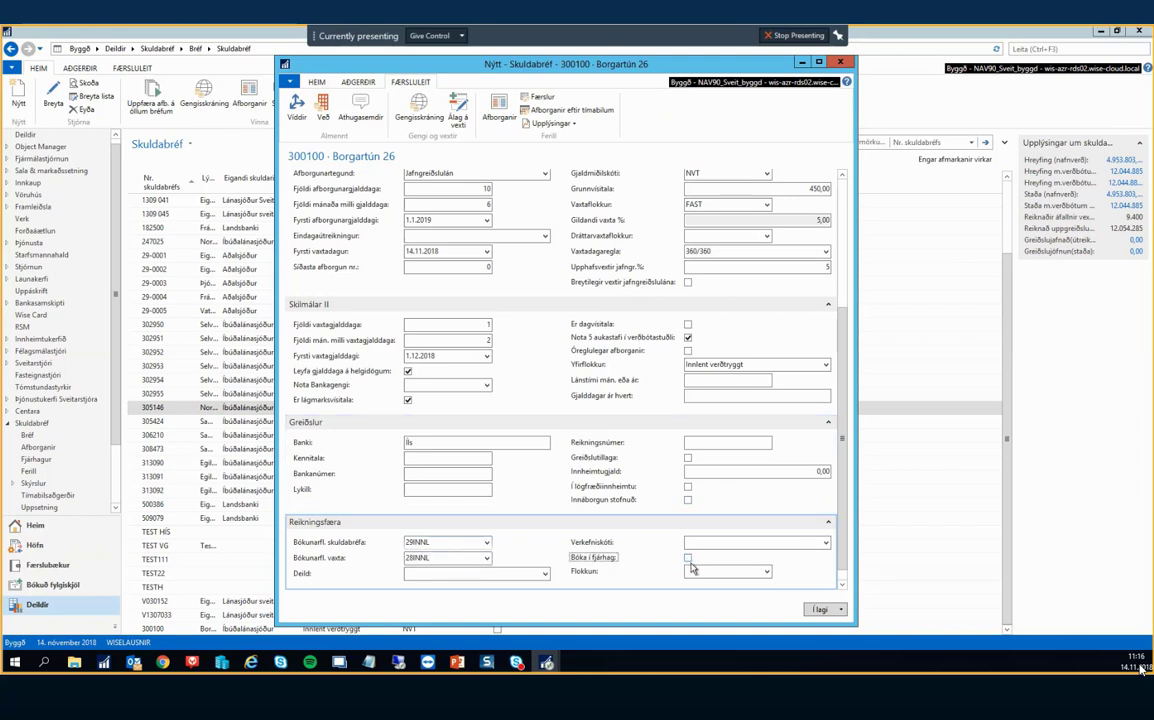
Re-tick Bóka í fjárhag, expand the Eigandi owner details, and switch to the HEIM ribbon.
{"action": "left_click", "coordinate": [688, 559]}
{"action": "scroll", "coordinate": [740, 553], "scroll_direction": "down", "scroll_amount": 1}
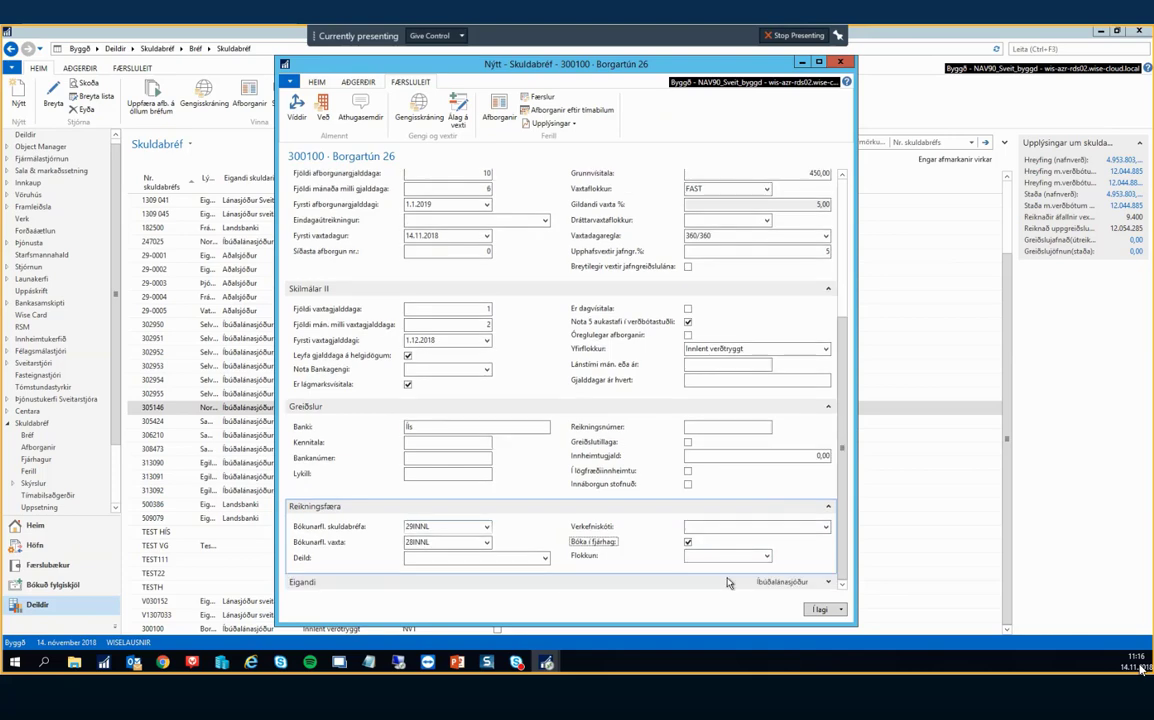
{"action": "left_click", "coordinate": [710, 583]}
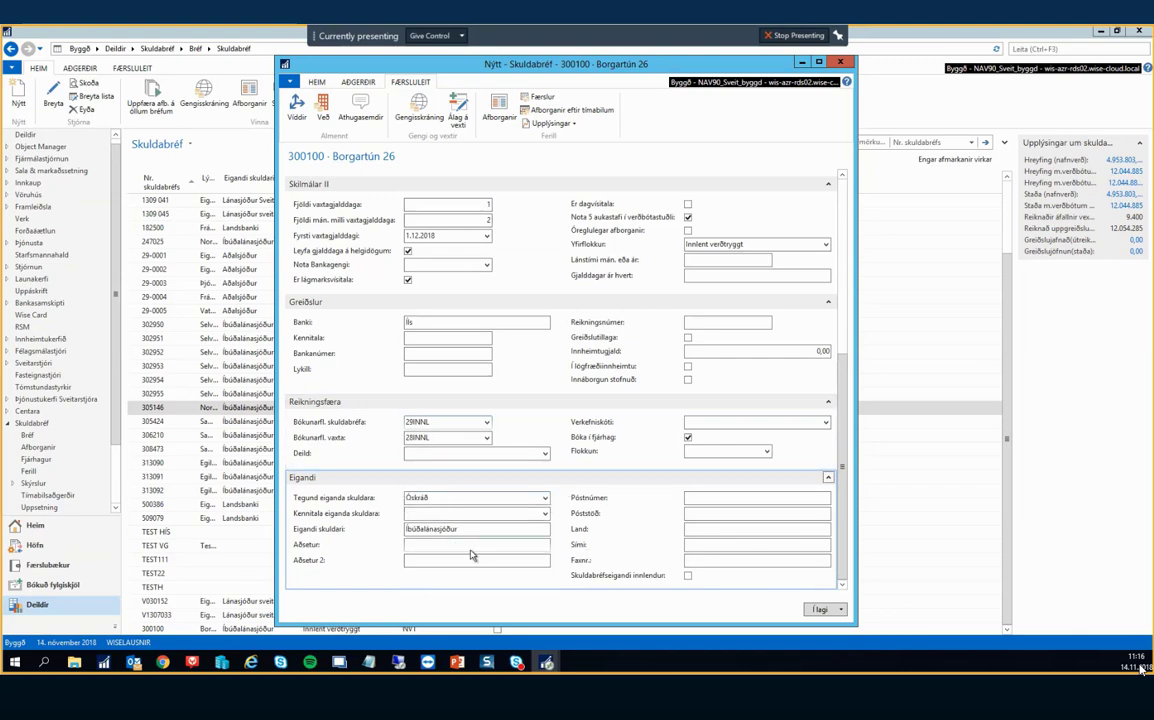
{"action": "left_click", "coordinate": [318, 82]}
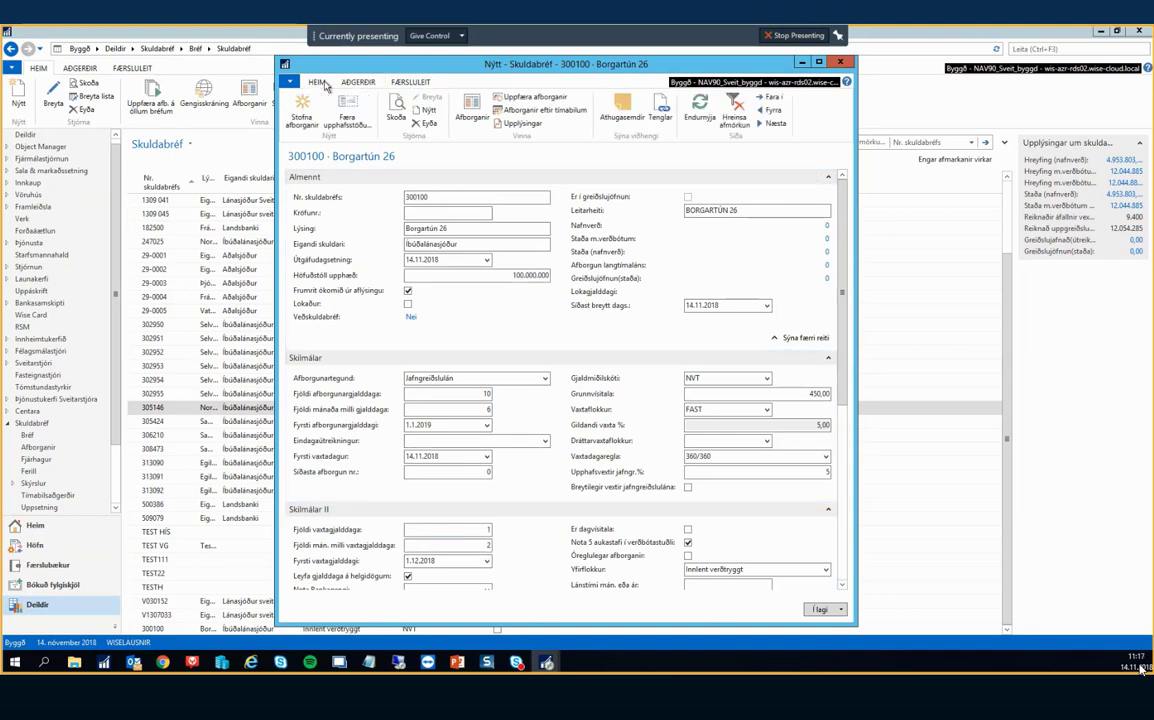
Run Stofna afborganir and dismiss the error about months between interest payments.
{"action": "scroll", "coordinate": [553, 365], "scroll_direction": "down", "scroll_amount": 5}
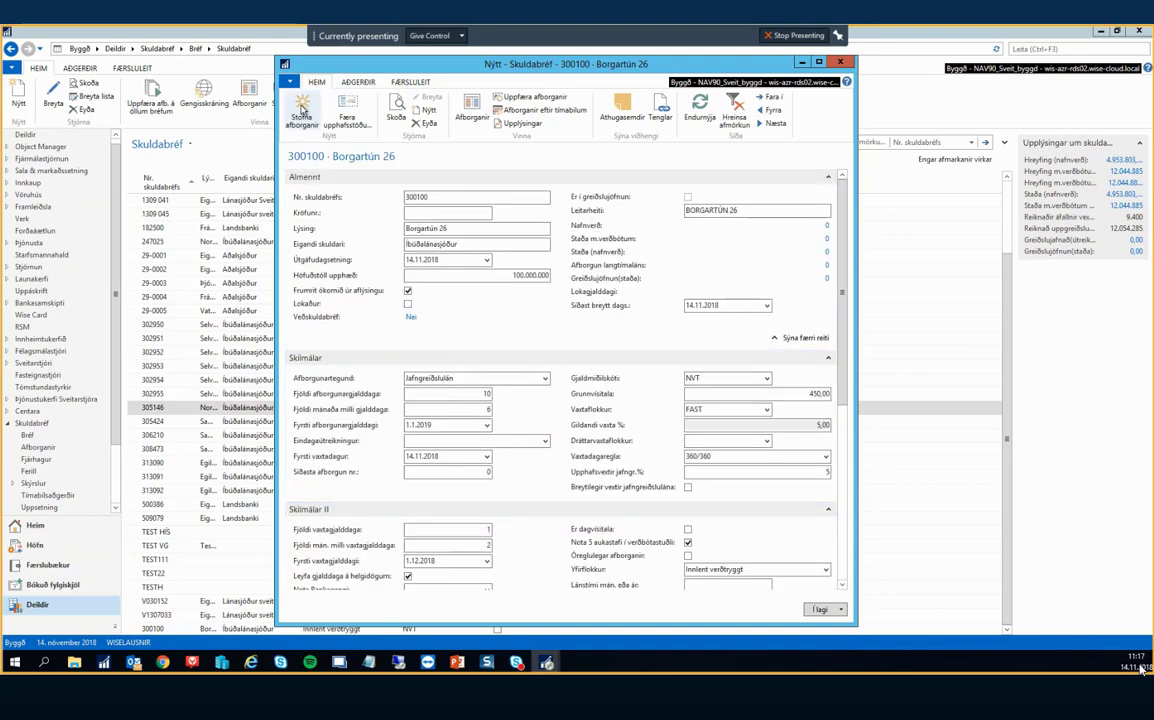
{"action": "left_click", "coordinate": [302, 108]}
{"action": "left_click", "coordinate": [594, 362]}
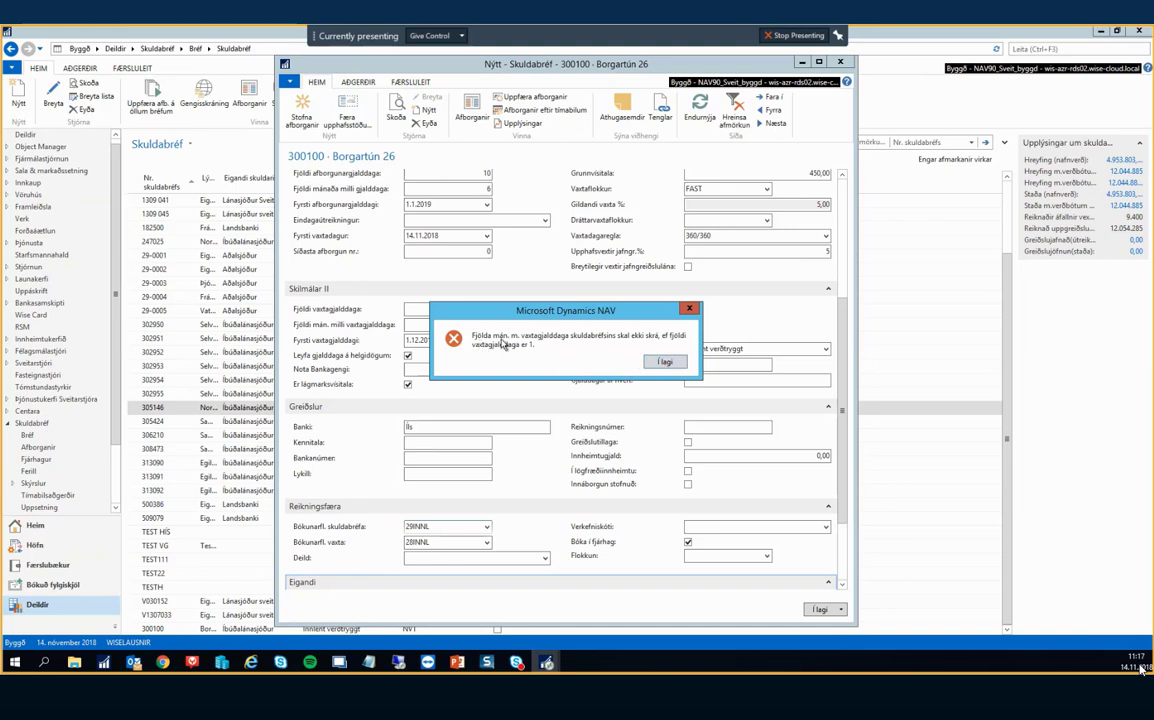
{"action": "left_click", "coordinate": [664, 363]}
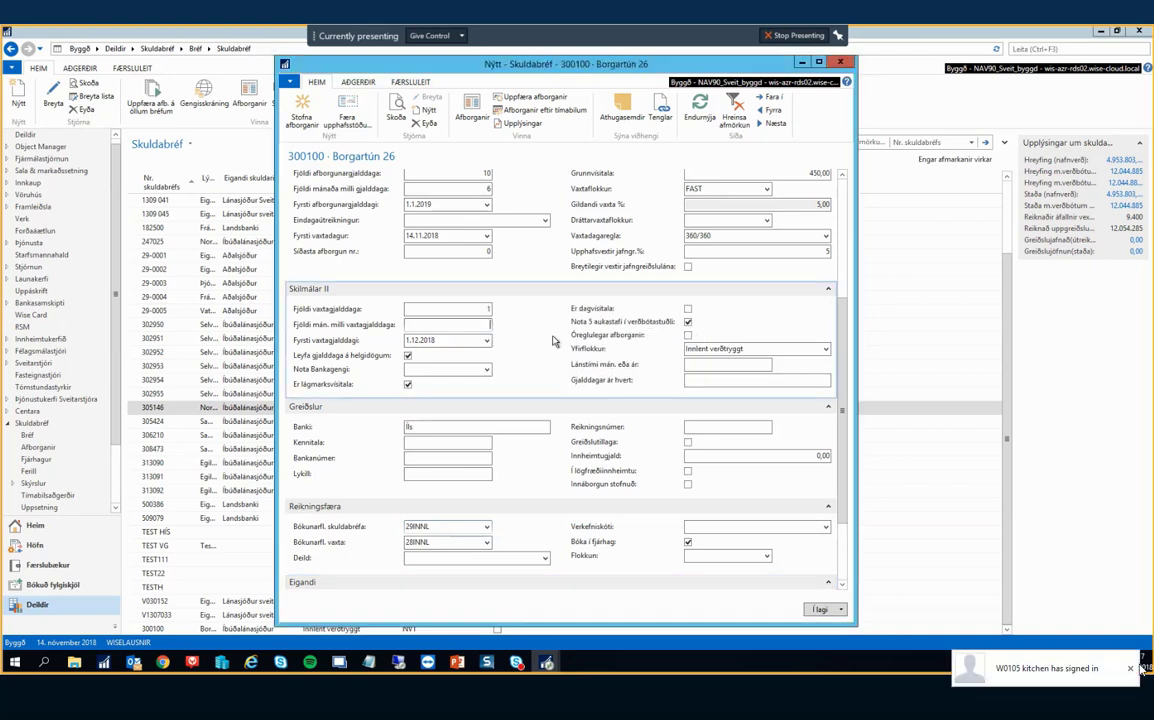
Set months between interest payments to 0 and create the instalments, answering Já and Í lagi.
{"action": "key", "text": "Tab"}
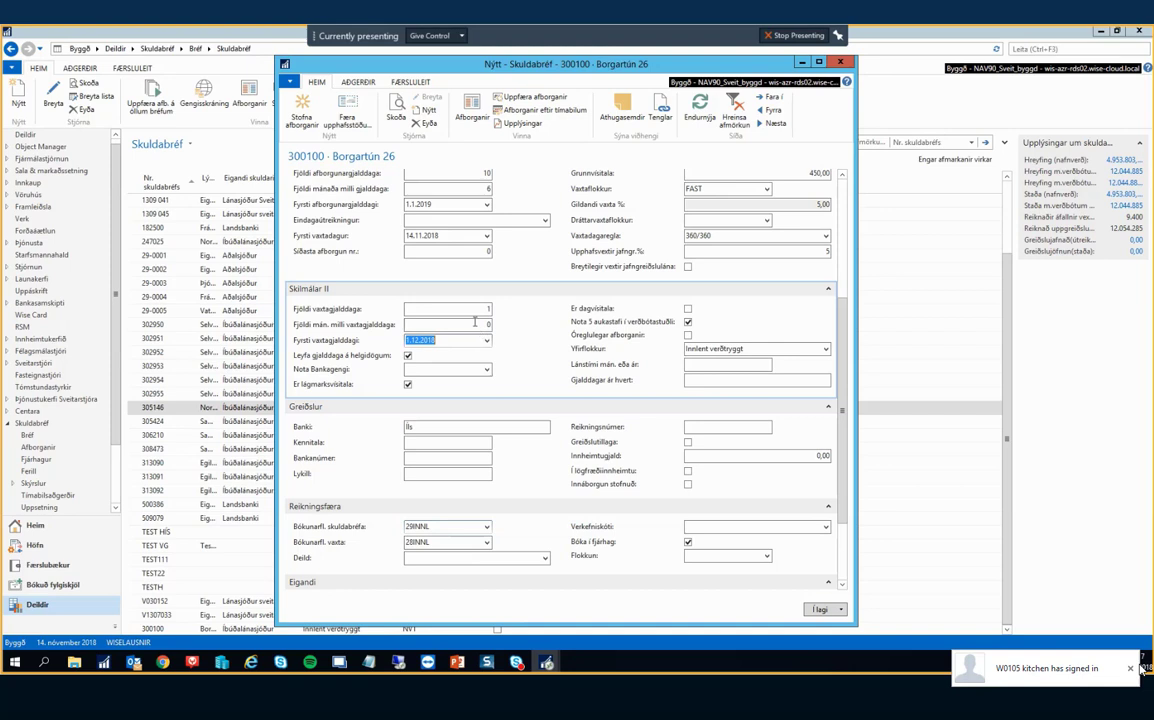
{"action": "left_click", "coordinate": [301, 106]}
{"action": "left_click", "coordinate": [590, 361]}
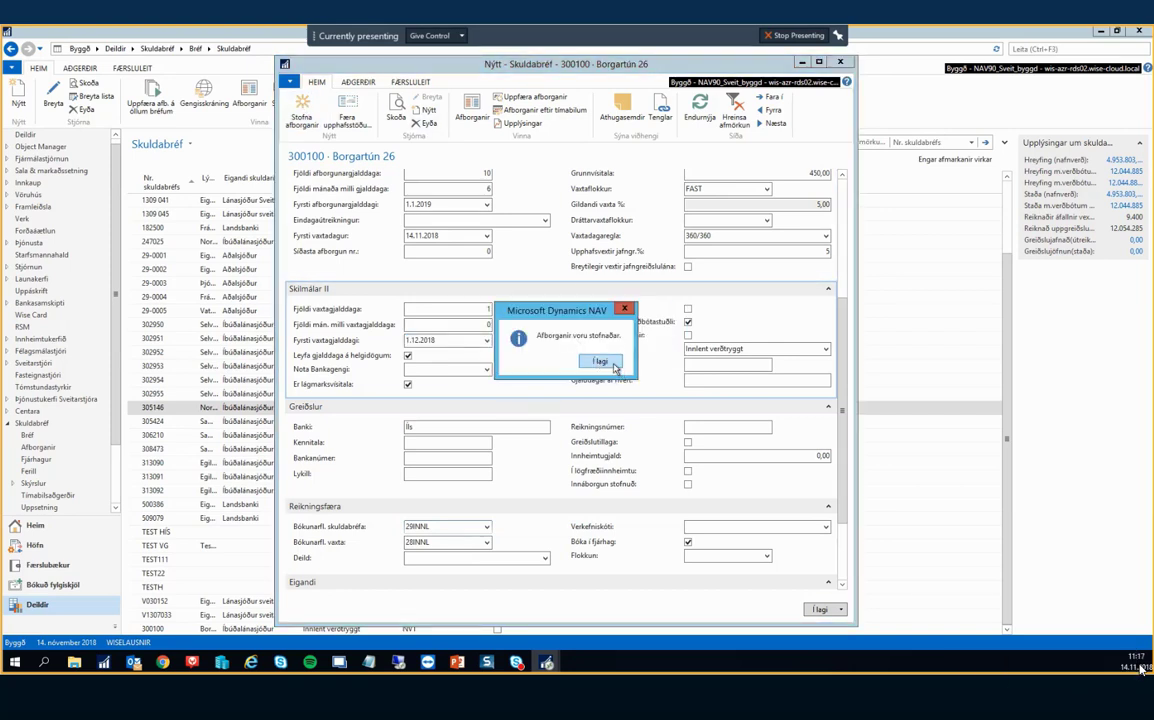
{"action": "left_click", "coordinate": [600, 362]}
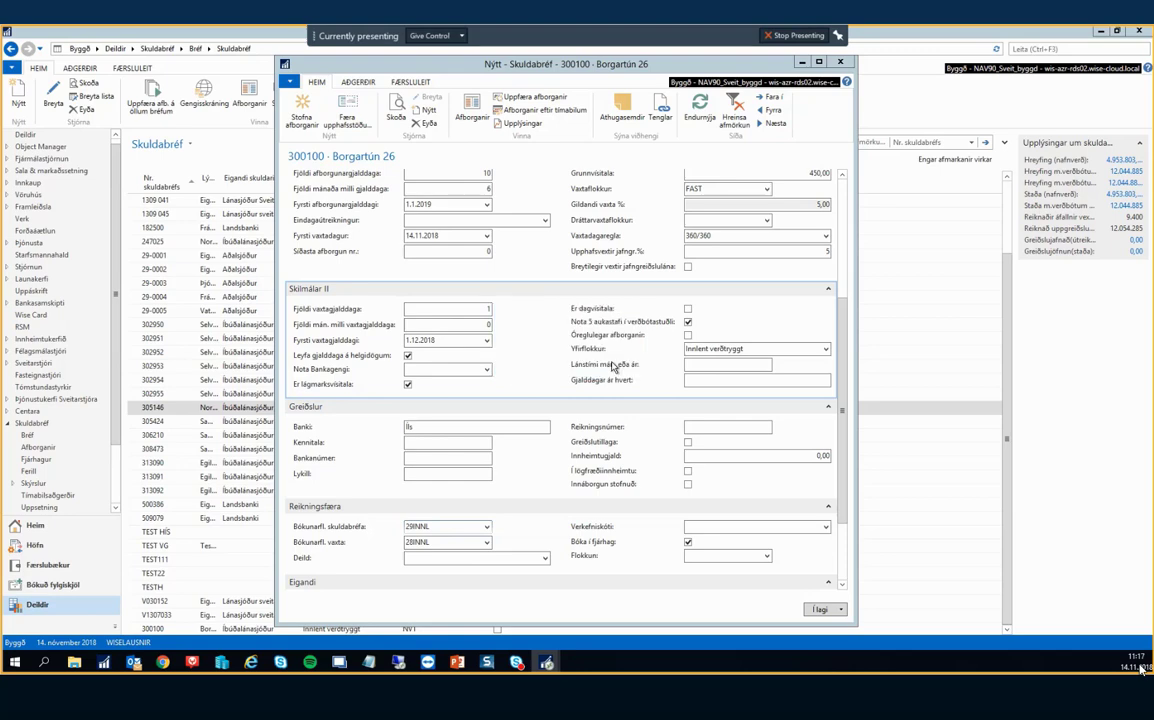
{"action": "left_click", "coordinate": [473, 107]}
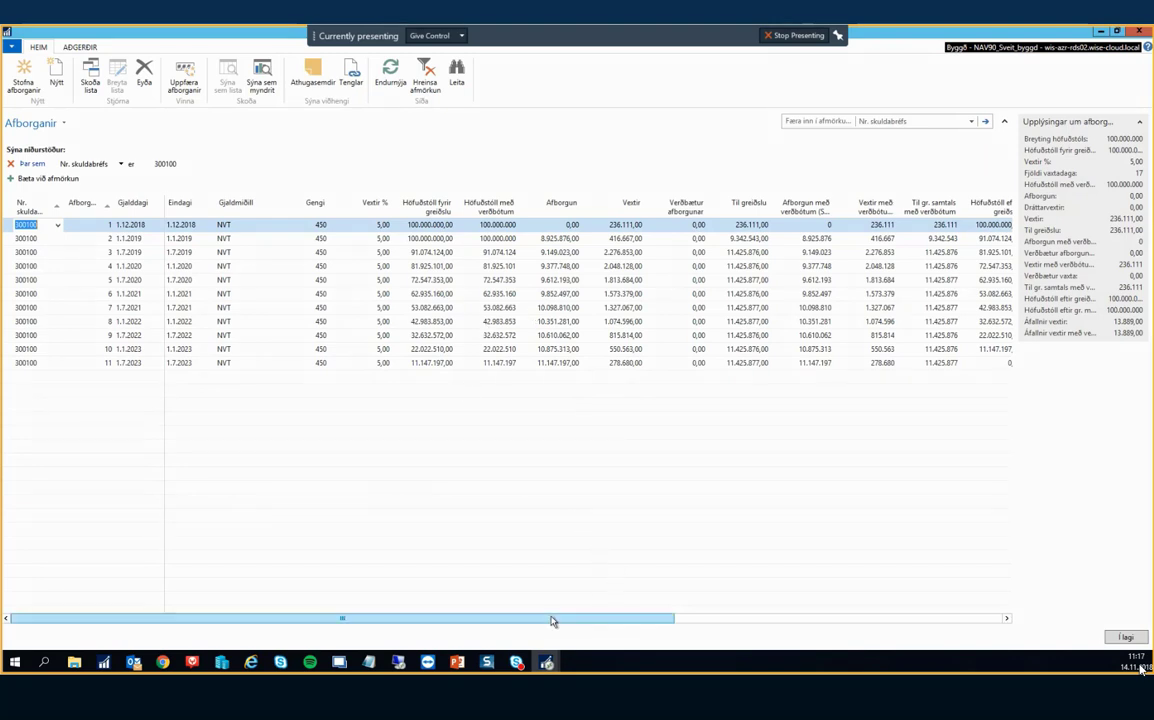
{"action": "left_click_drag", "start_coordinate": [553, 621], "coordinate": [438, 633]}
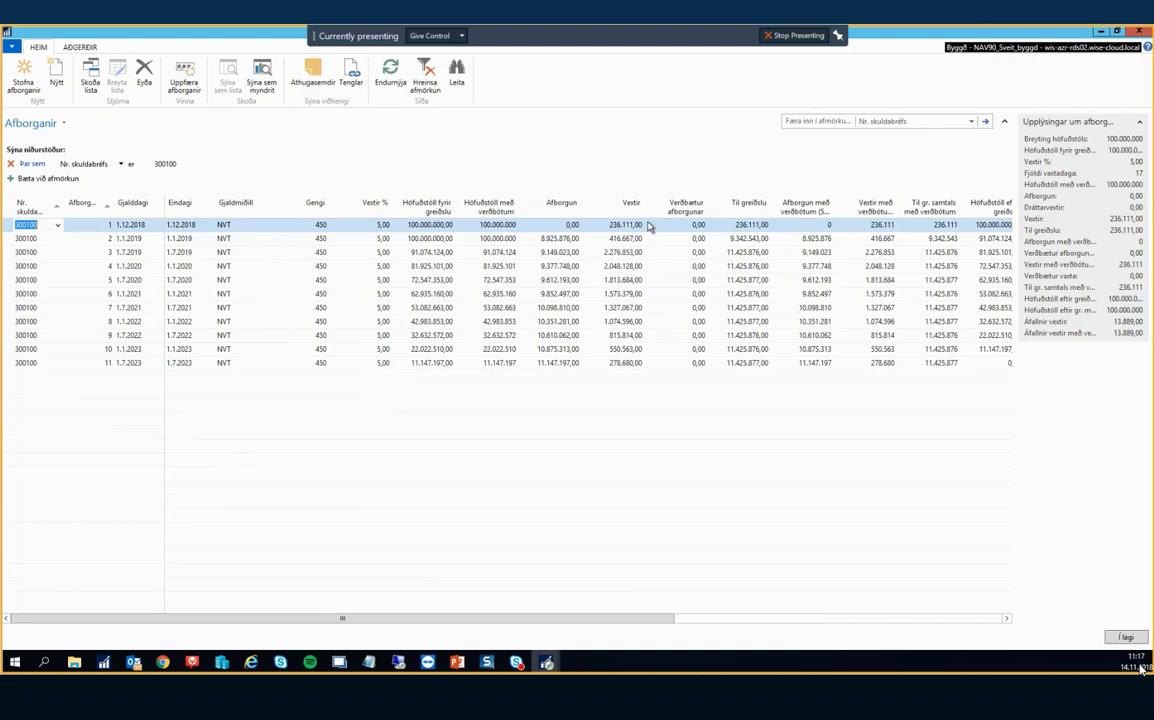
{"action": "key", "text": "Escape"}
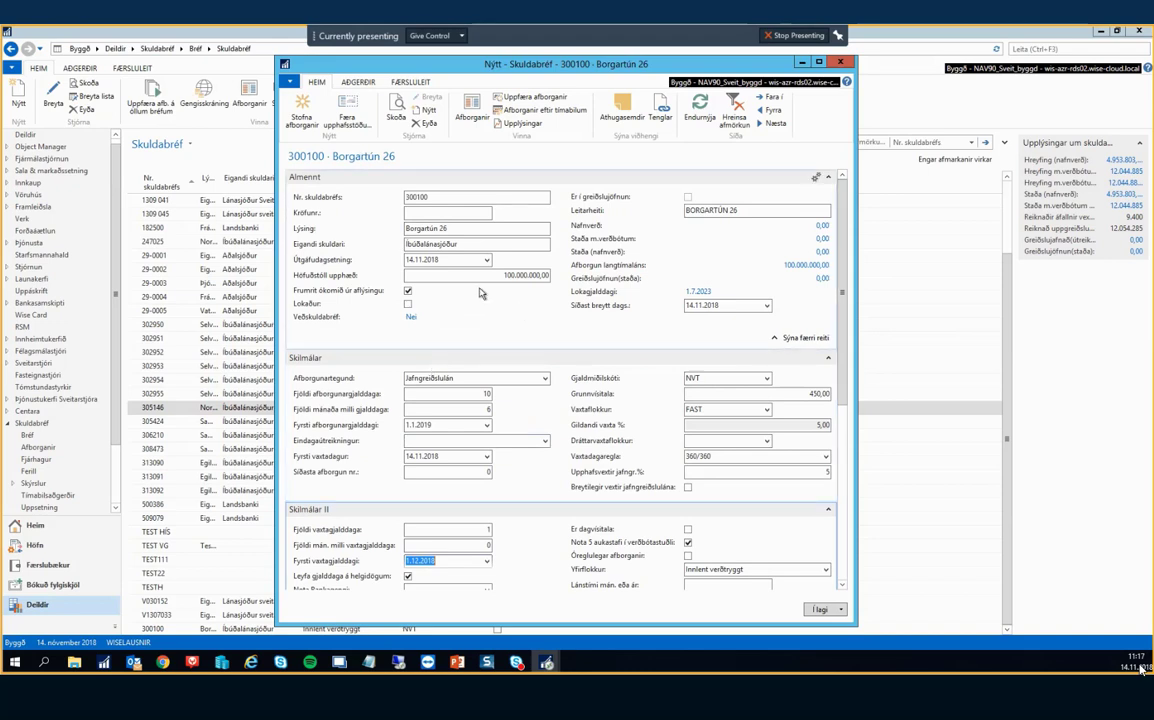
Post the -100.000.000 opening balance via Færa upphafsstöðu, dated 14.11.2018 in FJÁRHAGUR/SKULD.
{"action": "left_click_drag", "start_coordinate": [483, 276], "coordinate": [600, 291]}
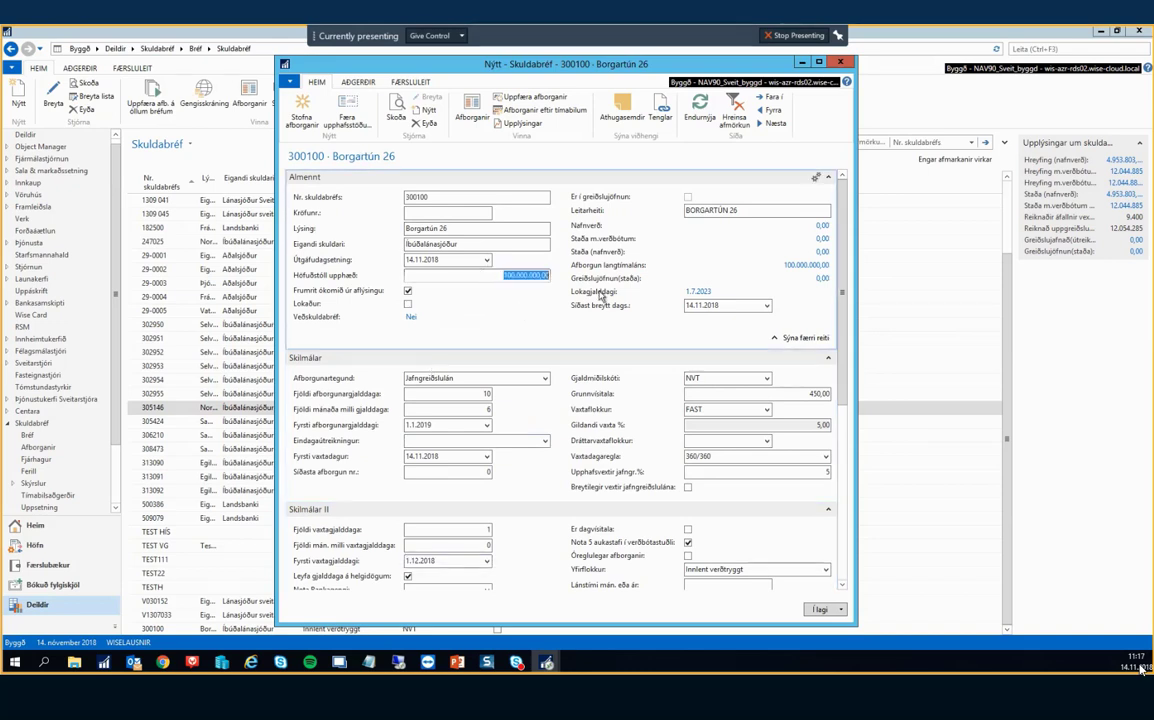
{"action": "left_click", "coordinate": [345, 105]}
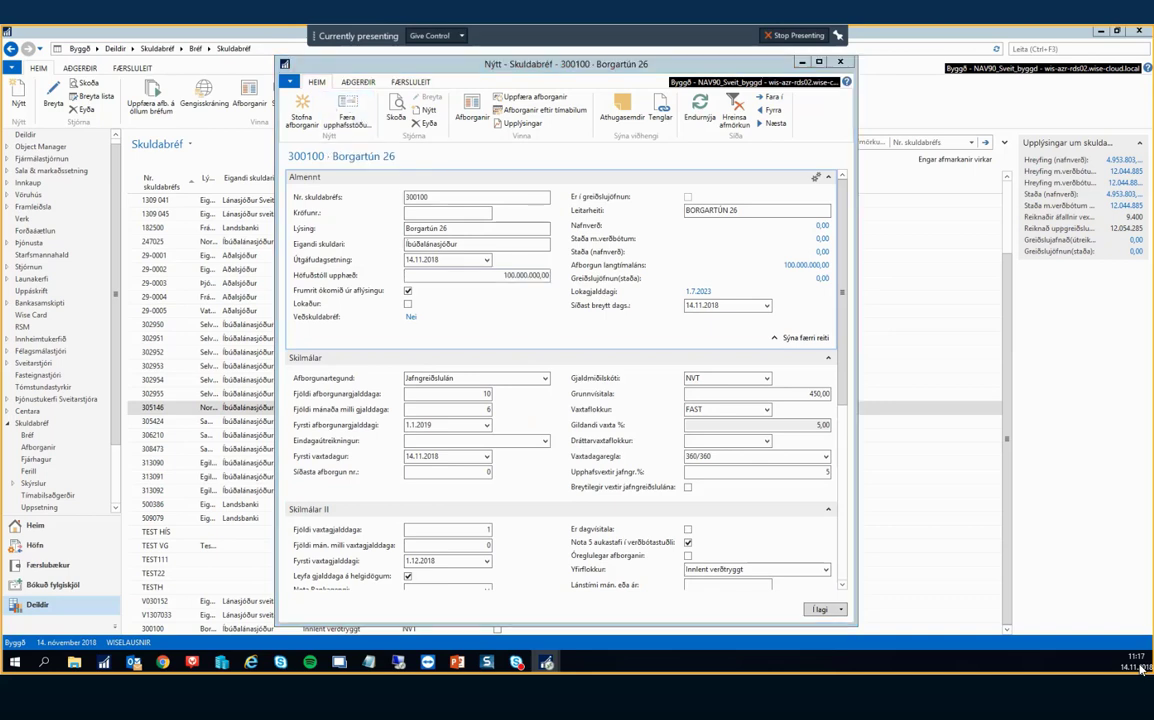
{"action": "left_click_drag", "start_coordinate": [414, 160], "coordinate": [635, 141]}
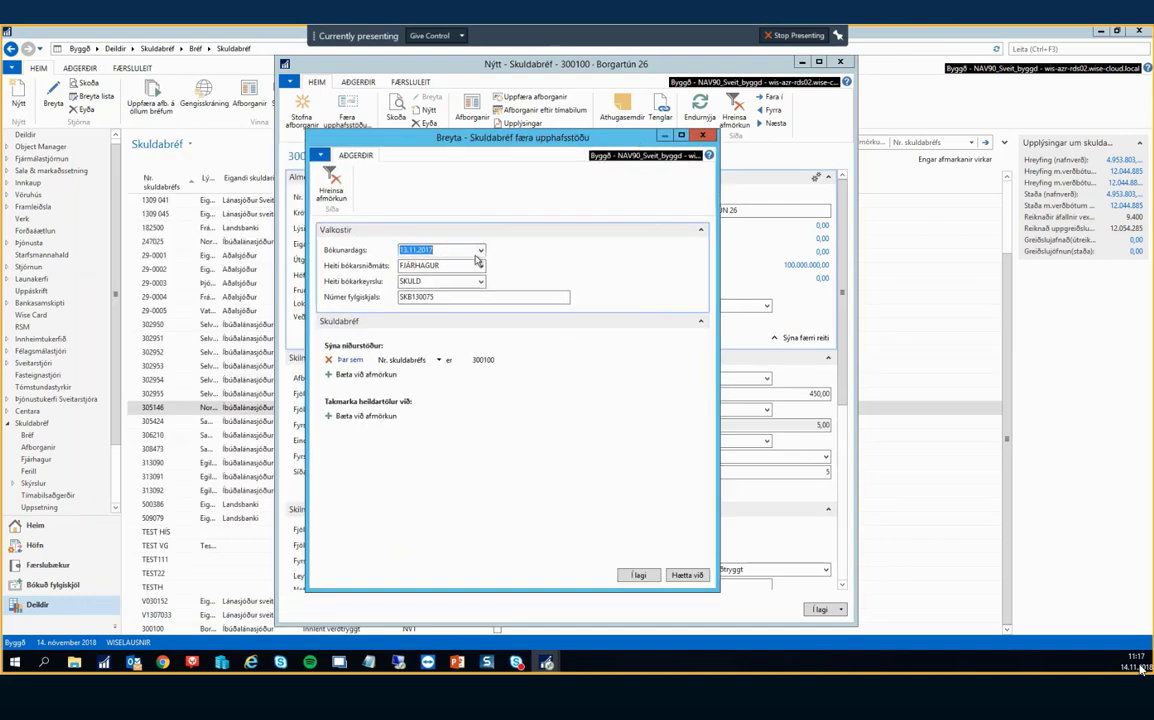
{"action": "left_click", "coordinate": [440, 252]}
{"action": "left_click_drag", "start_coordinate": [435, 130], "coordinate": [591, 127]}
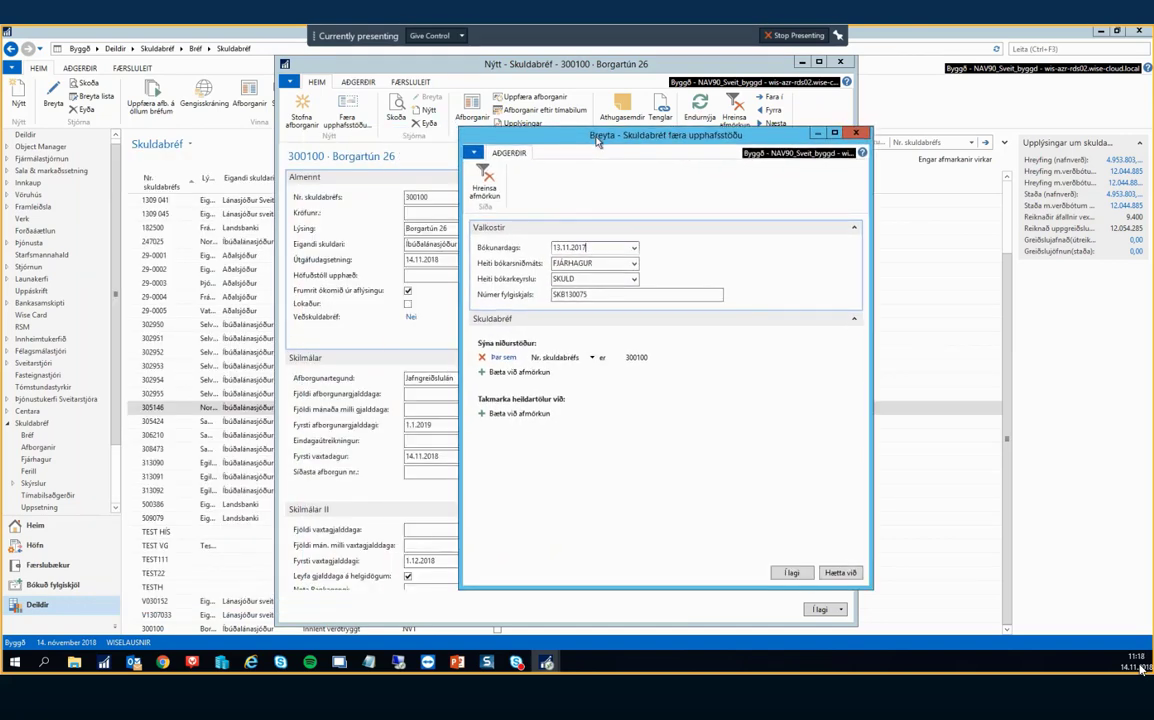
{"action": "left_click", "coordinate": [590, 250]}
{"action": "type", "text": "1"}
{"action": "type", "text": "4.11"}
{"action": "key", "text": "Tab"}
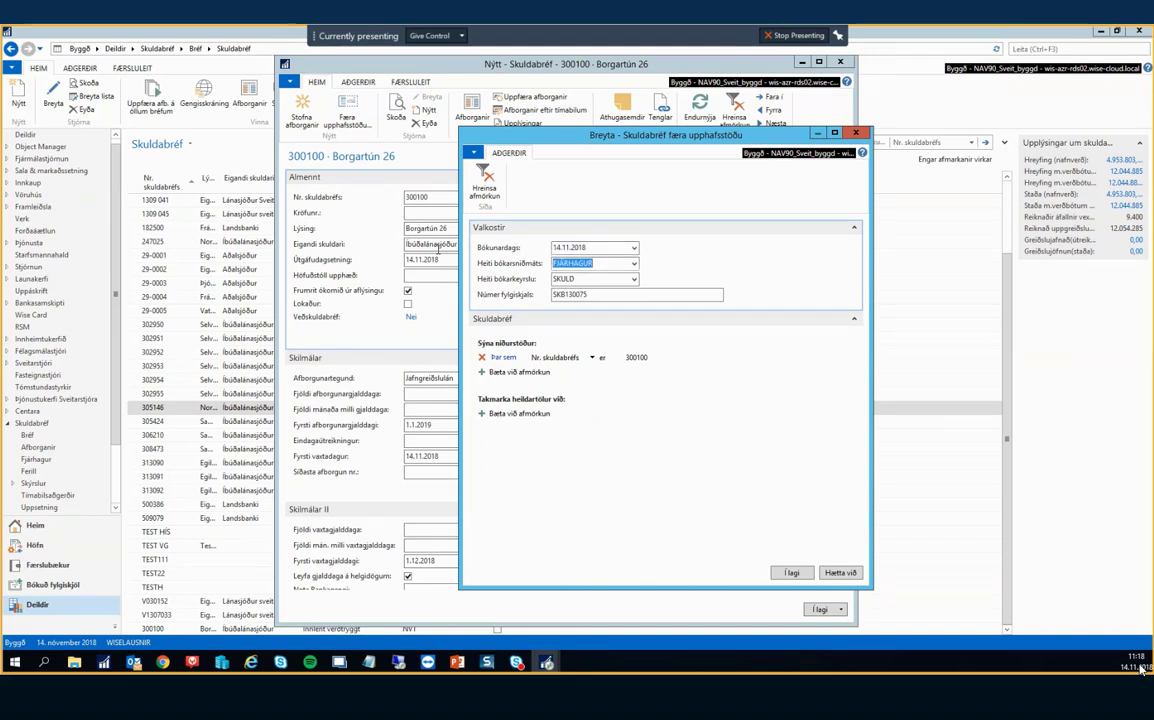
{"action": "key", "text": "Tab"}
{"action": "key", "text": "Tab"}
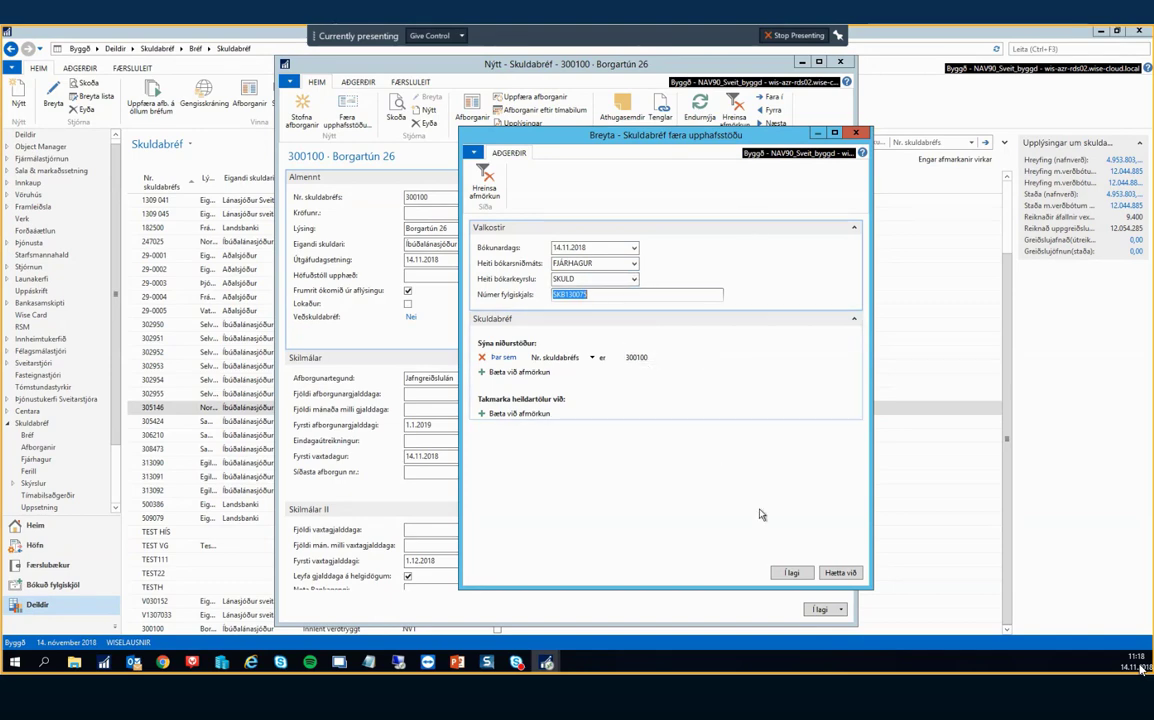
{"action": "left_click", "coordinate": [794, 573]}
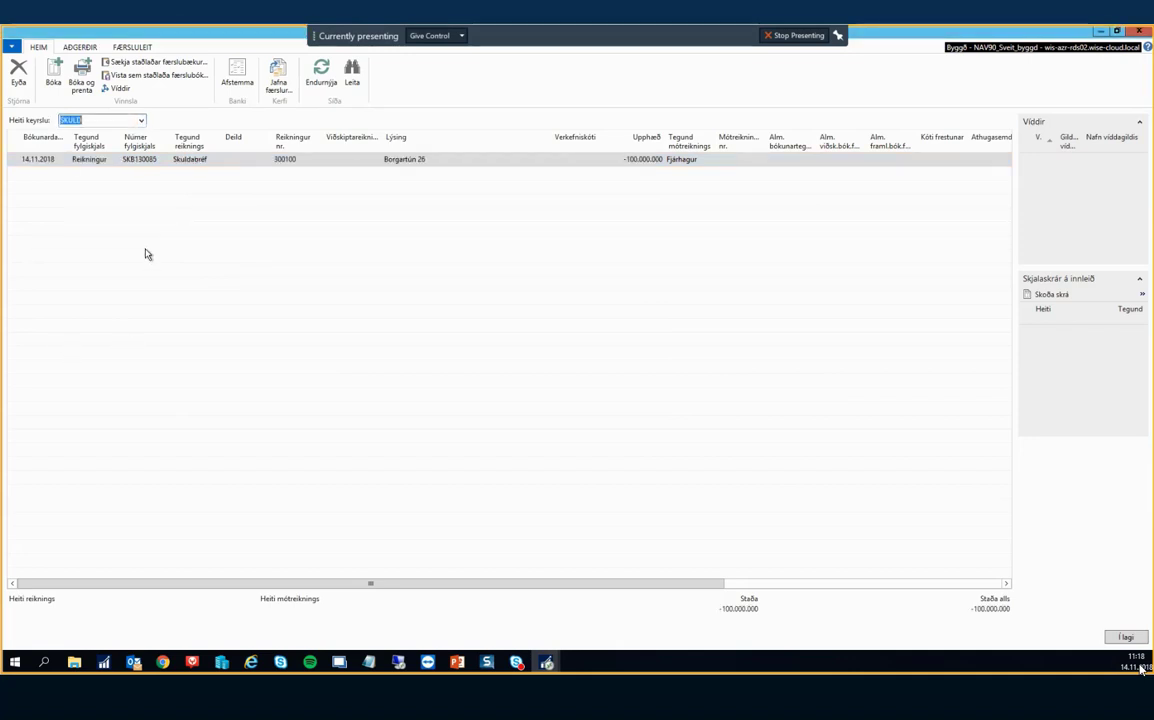
Start a new journal line for Bankareikningur bank account 150-111.
{"action": "left_click", "coordinate": [473, 157]}
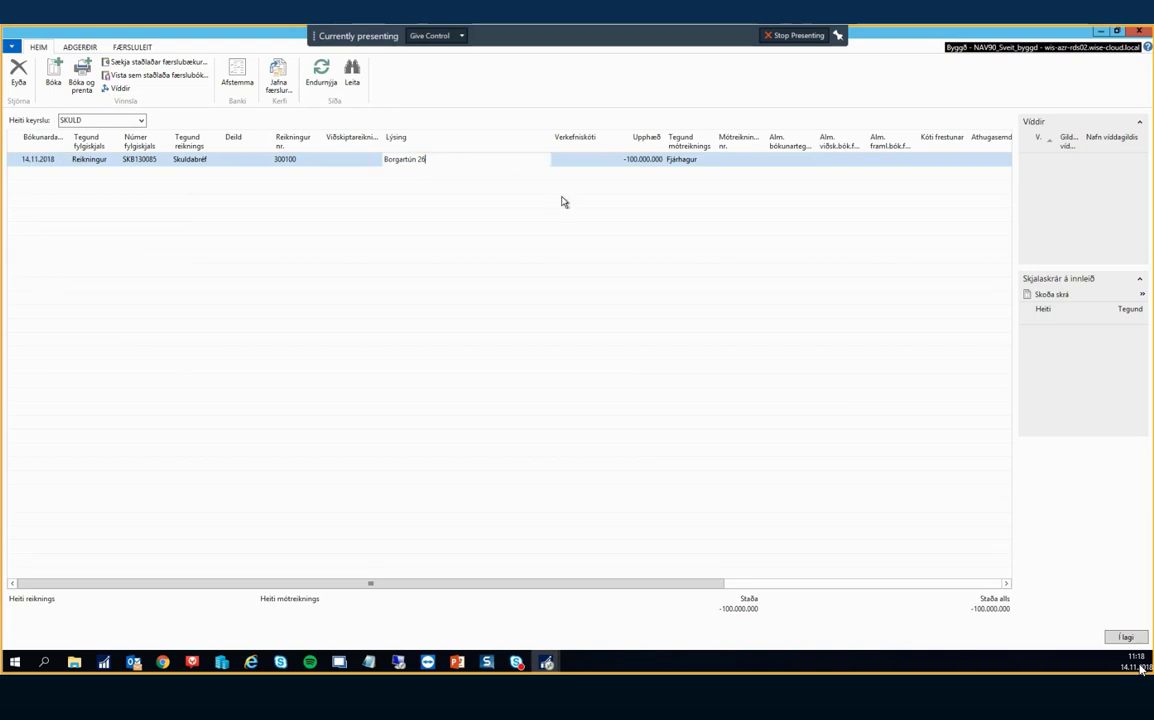
{"action": "key", "text": "Tab"}
{"action": "key", "text": "Tab"}
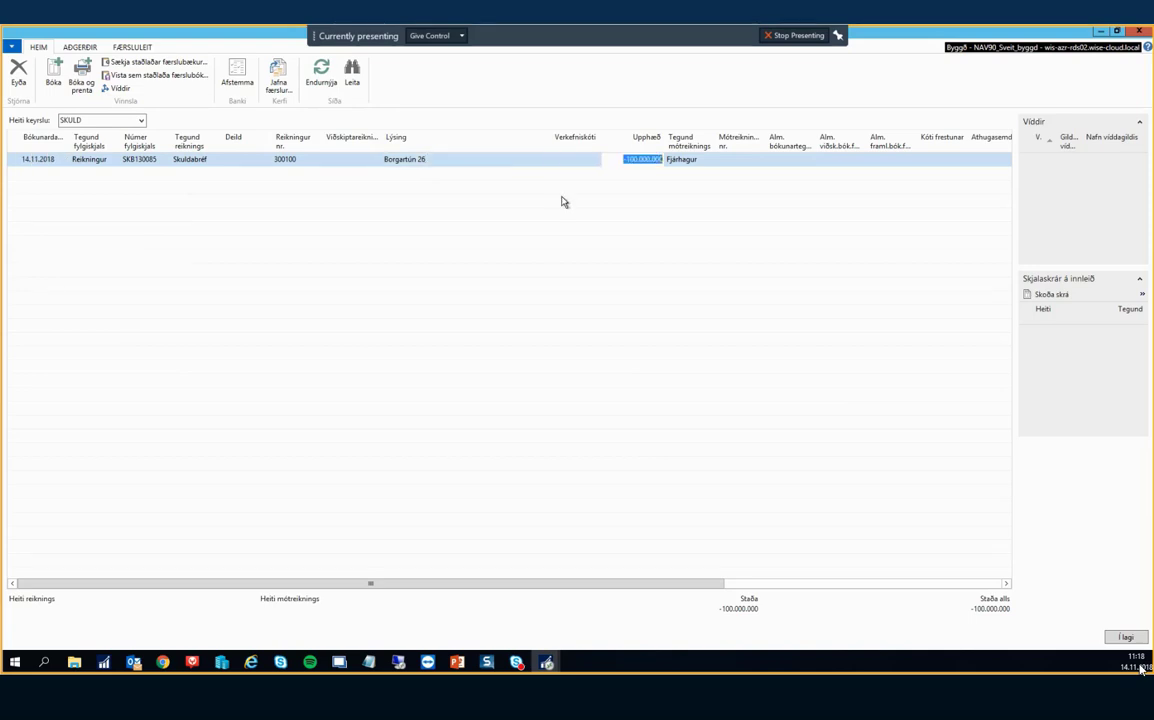
{"action": "key", "text": "Tab"}
{"action": "key", "text": "Left"}
{"action": "key", "text": "Down"}
{"action": "key", "text": "Left"}
{"action": "key", "text": "Left"}
{"action": "key", "text": "Left"}
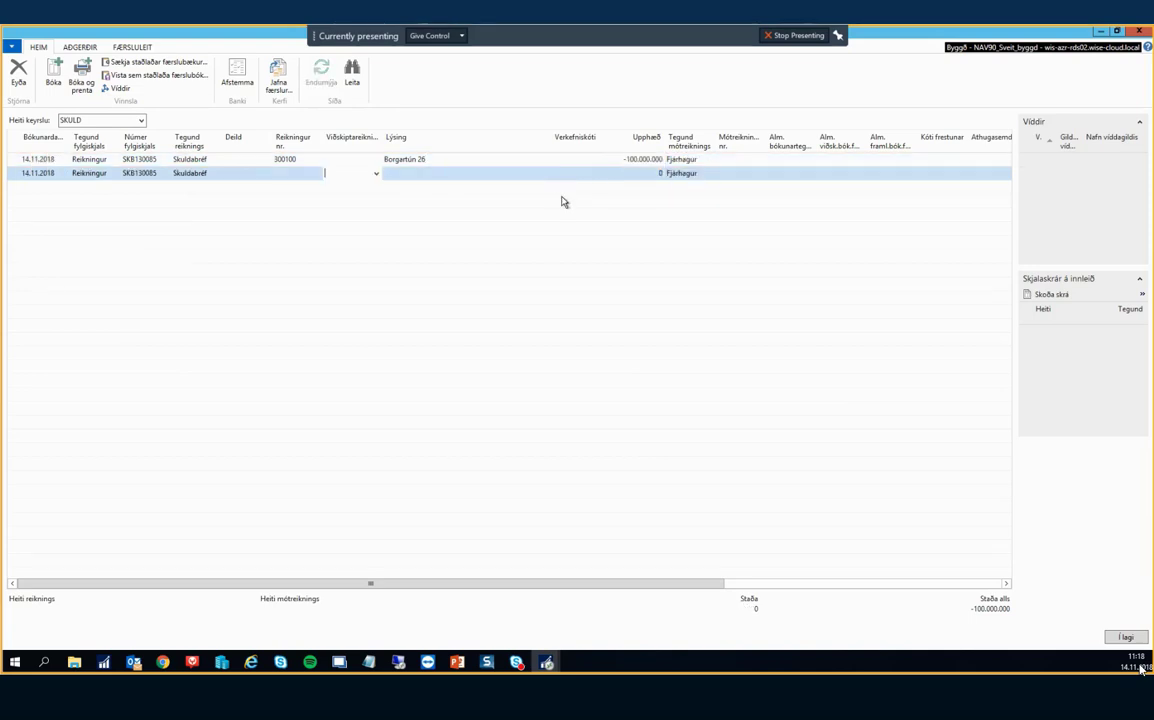
{"action": "key", "text": "Left"}
{"action": "key", "text": "Left"}
{"action": "key", "text": "Left"}
{"action": "type", "text": "b"}
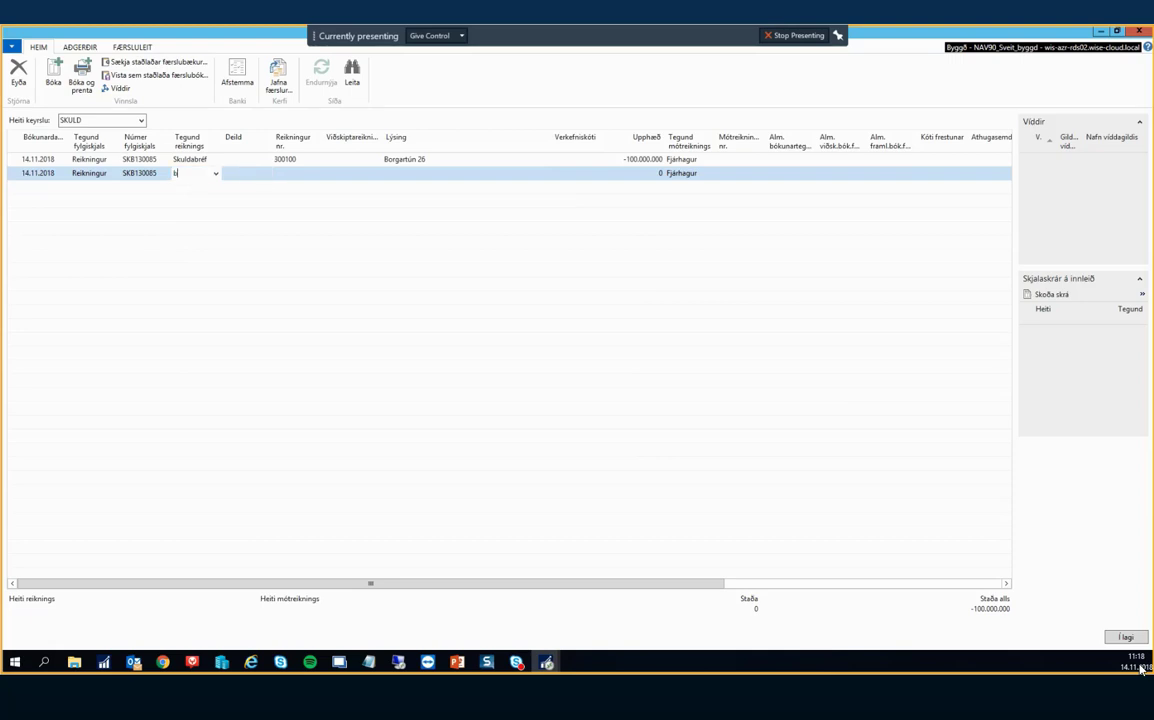
{"action": "key", "text": "Tab"}
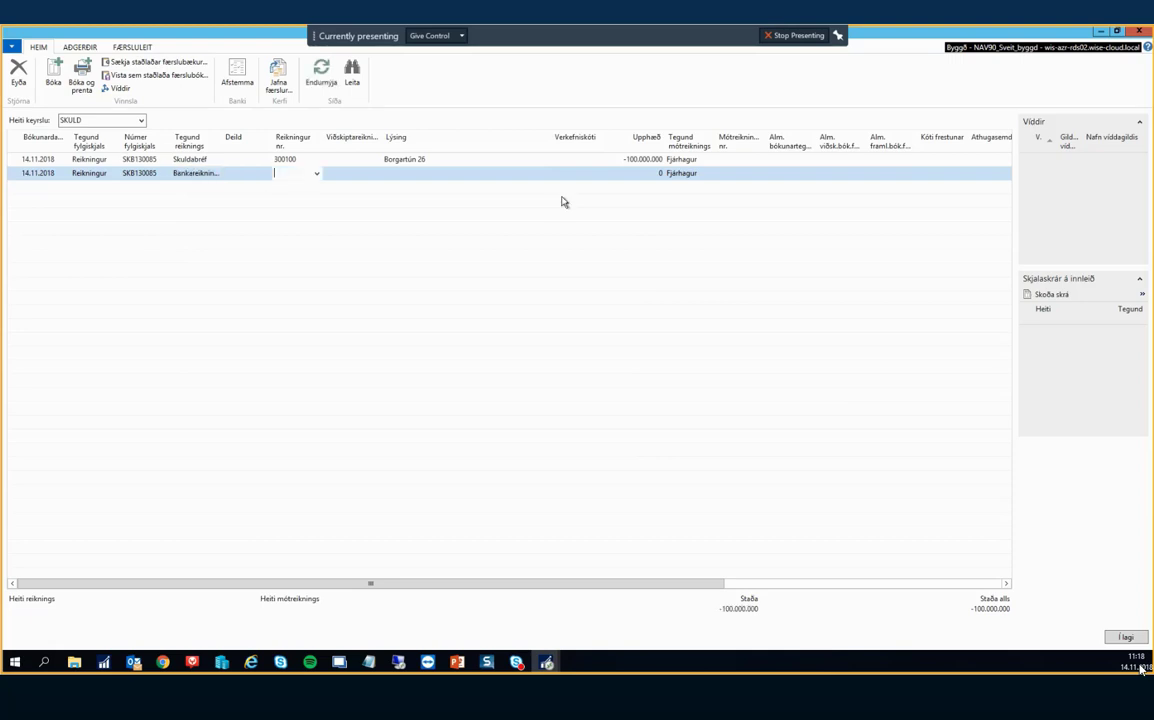
{"action": "left_click", "coordinate": [316, 173]}
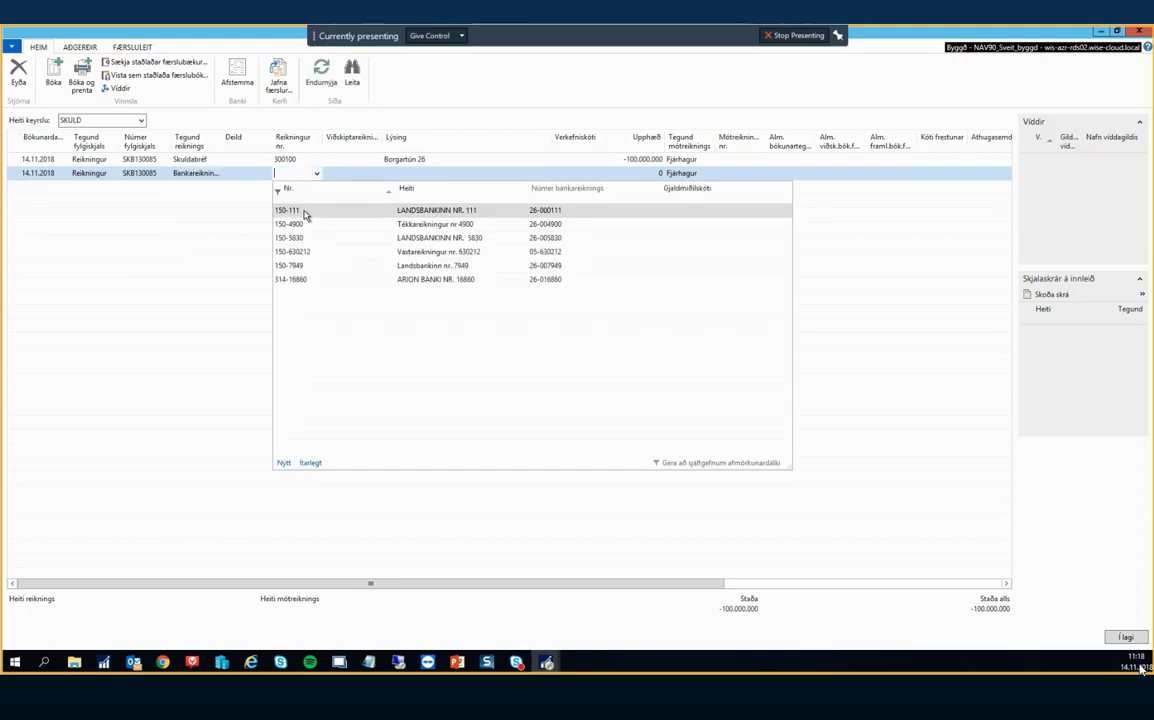
{"action": "left_click", "coordinate": [296, 212]}
{"action": "key", "text": "Tab"}
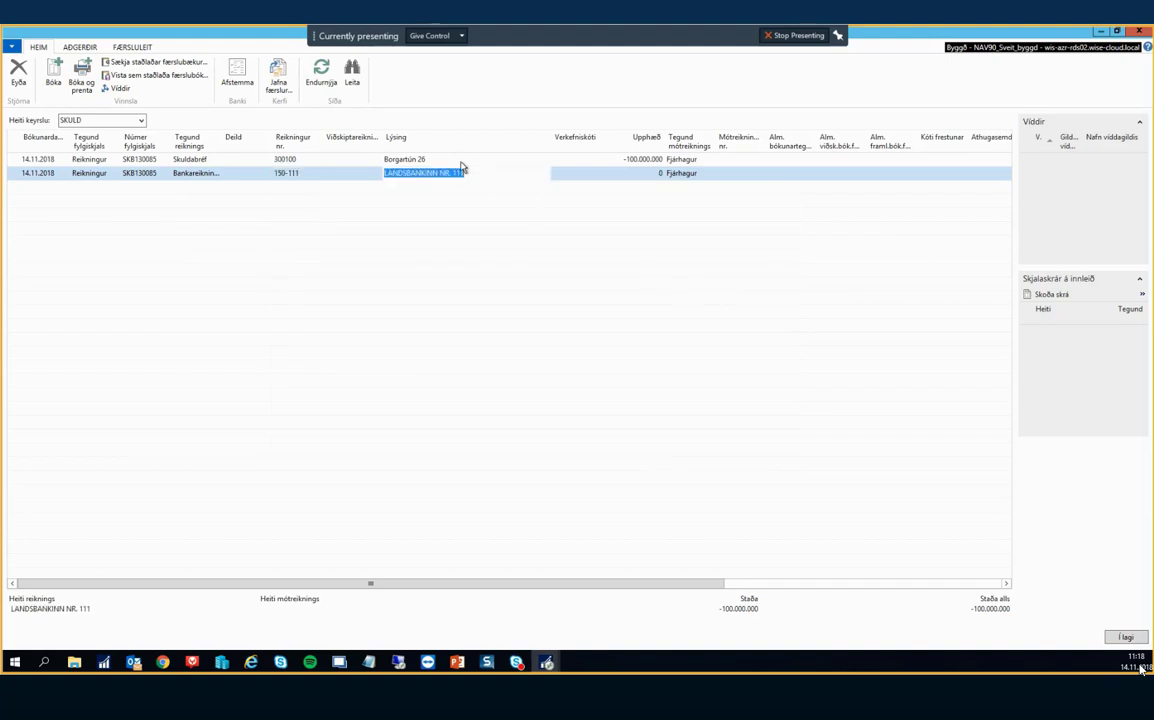
Give the bank line description 'Tekið lán nr. 300100' and amount 100.000.000.
{"action": "type", "text": "Tekið lán nr. 300100"}
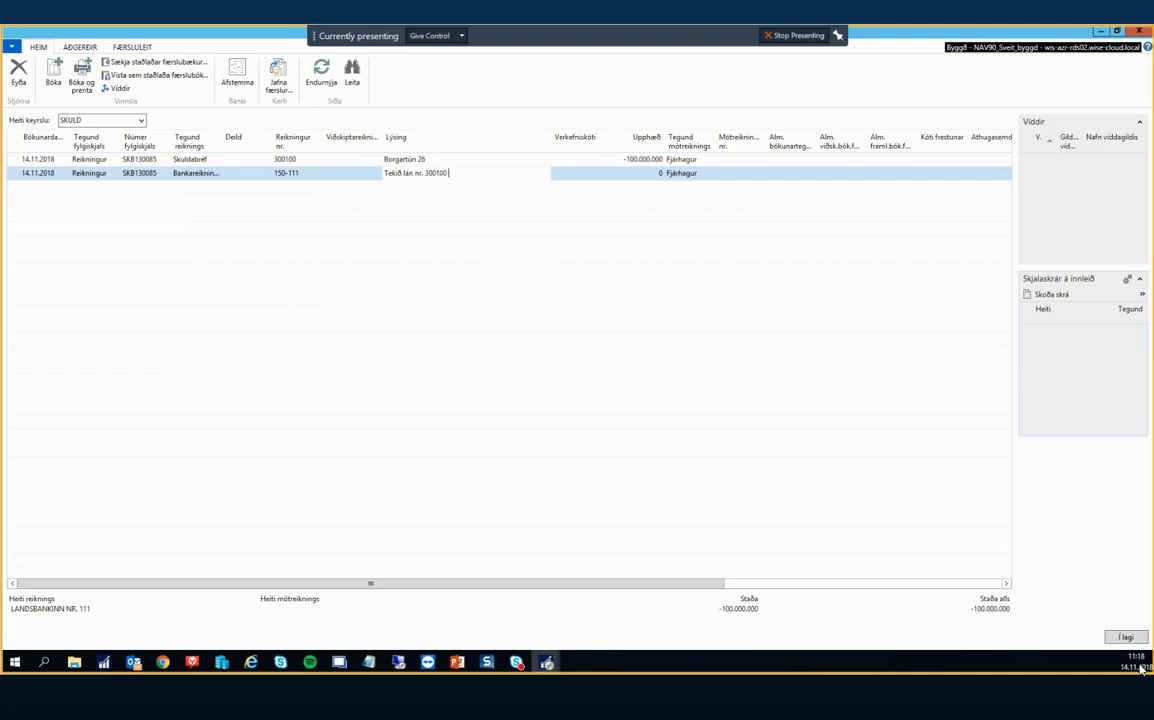
{"action": "key", "text": "Tab"}
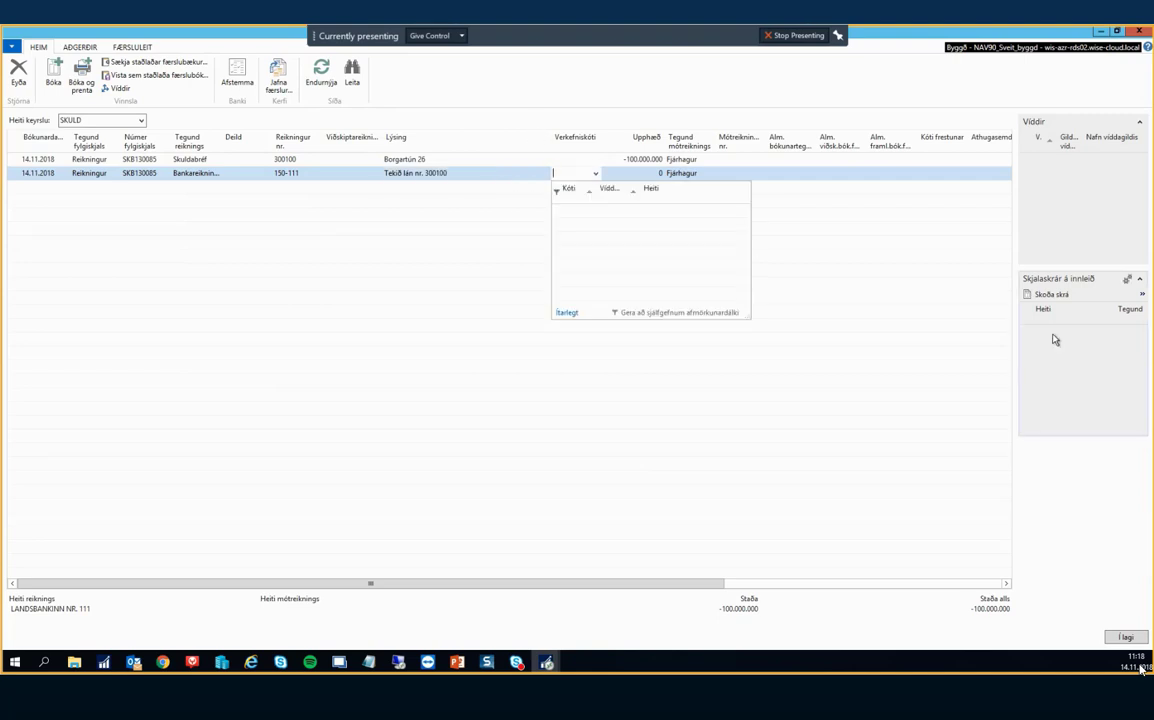
{"action": "key", "text": "Tab"}
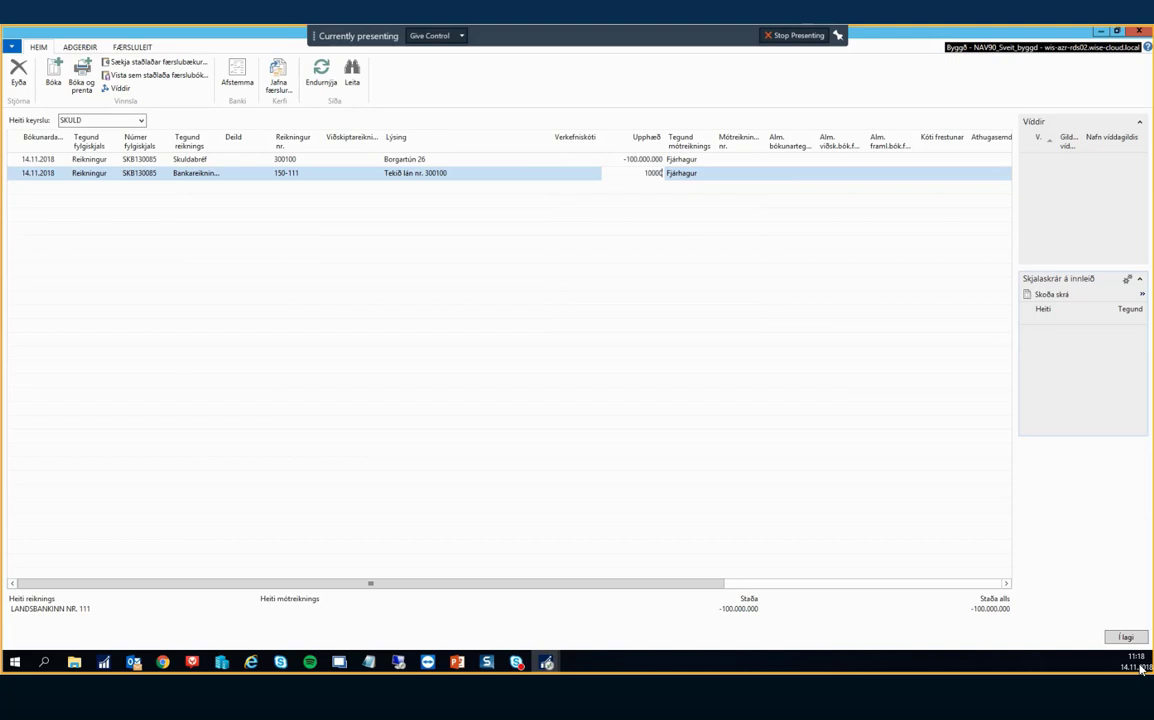
{"action": "type", "text": "100000000"}
{"action": "key", "text": "Up"}
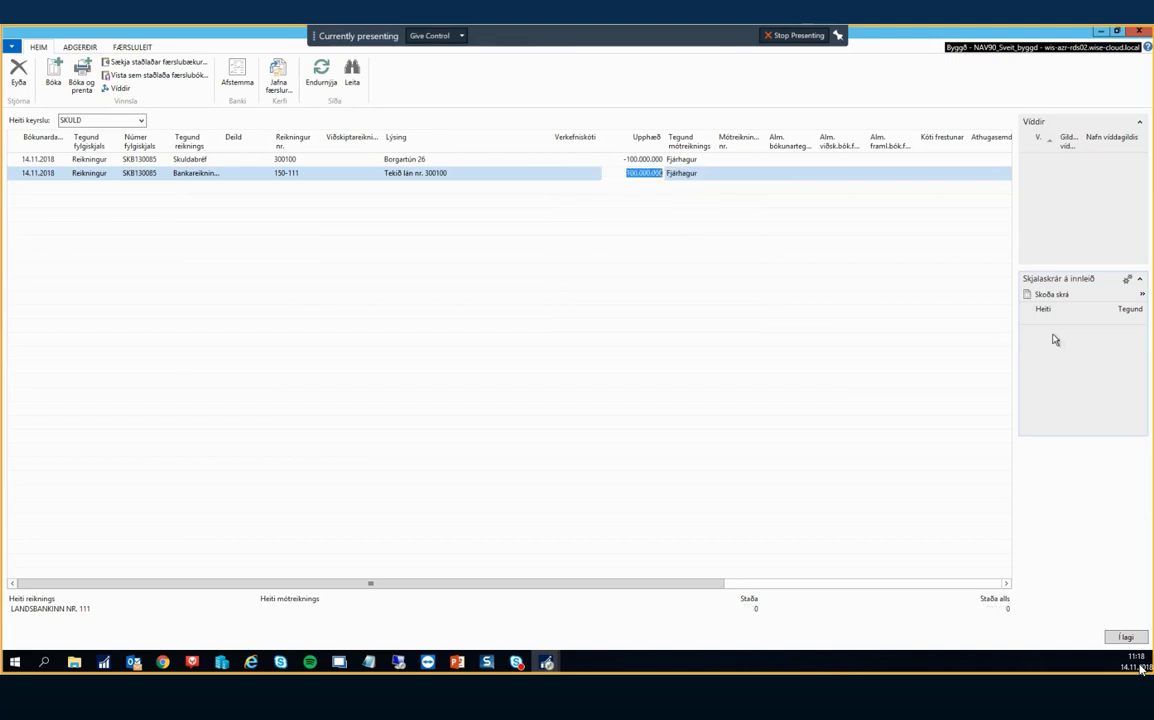
{"action": "key", "text": "Down"}
Correct the bank line's amount to 98.000.000.
{"action": "type", "text": "98."}
{"action": "type", "text": "00"}
{"action": "left_click", "coordinate": [1056, 340]}
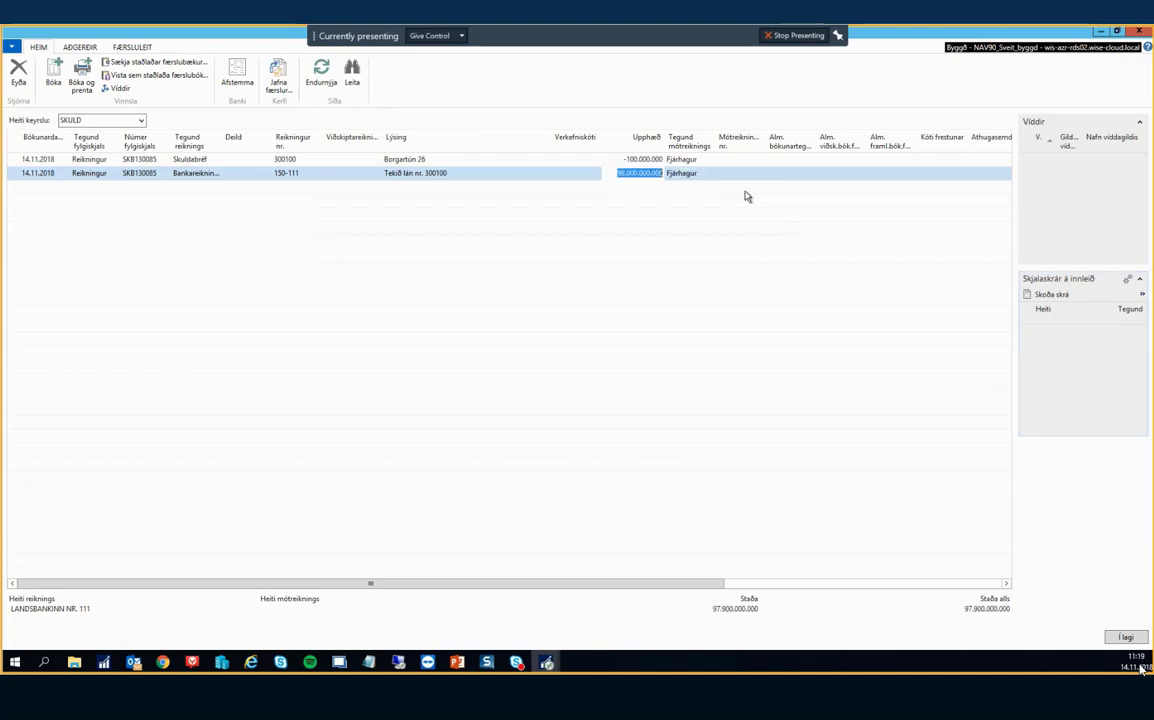
{"action": "left_click", "coordinate": [652, 173]}
{"action": "left_click_drag", "start_coordinate": [652, 173], "coordinate": [702, 173]}
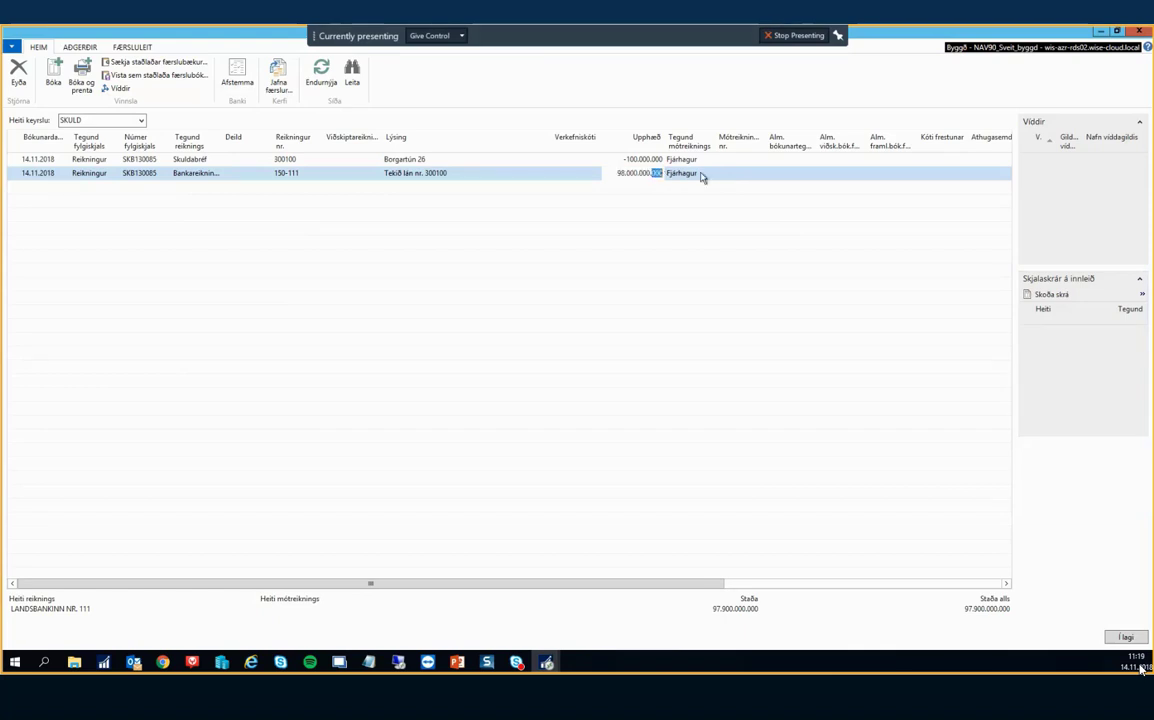
{"action": "key", "text": "BackSpace"}
{"action": "key", "text": "Return"}
{"action": "key", "text": "Return"}
{"action": "key", "text": "Return"}
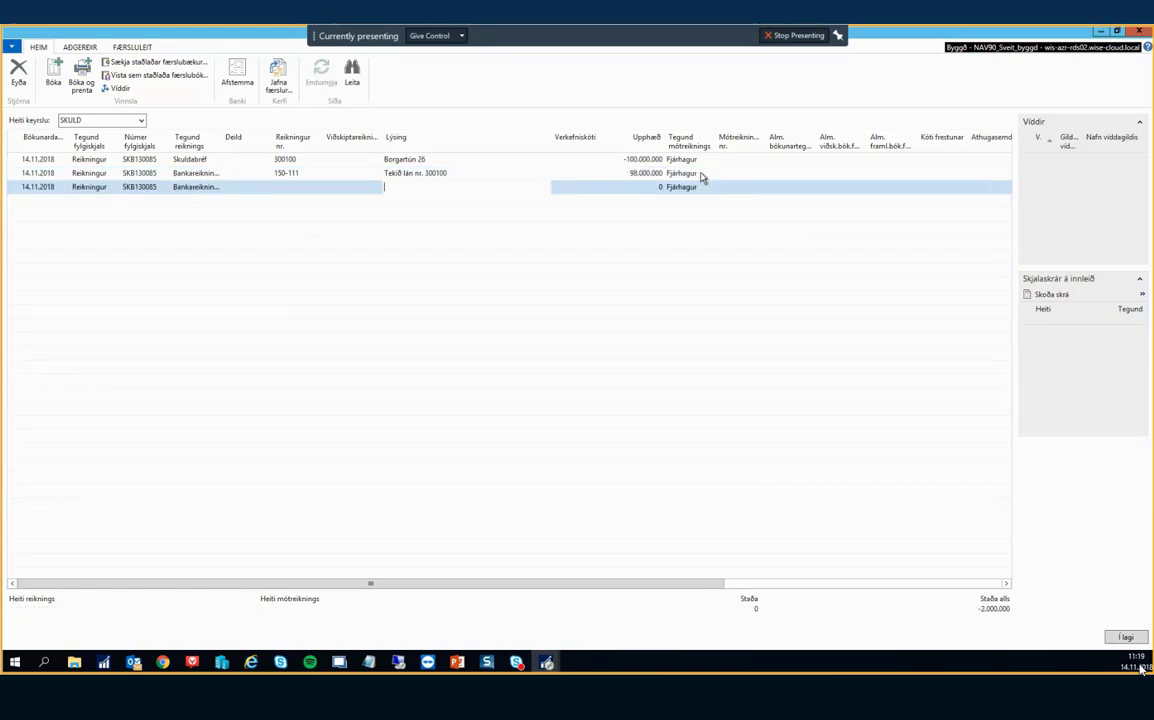
Start a third line with department 2801 and an initial amount of 200000.
{"action": "key", "text": "shift+Tab"}
{"action": "key", "text": "shift+Tab"}
{"action": "key", "text": "shift+Tab"}
{"action": "key", "text": "shift+Tab"}
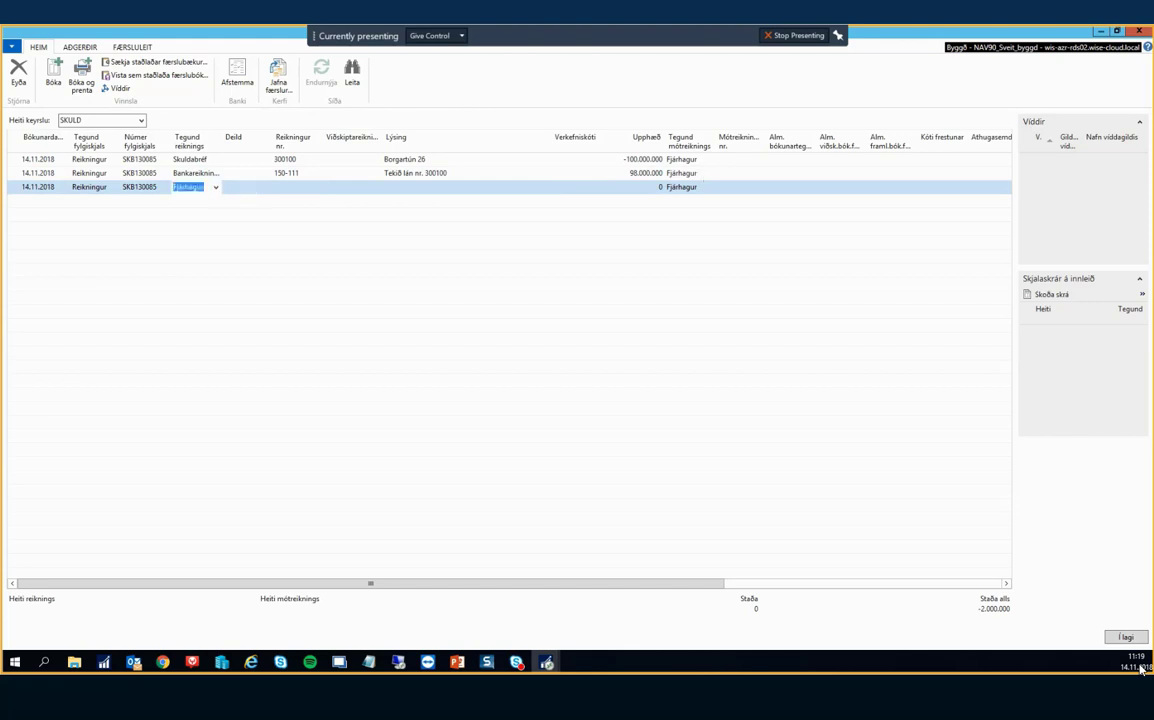
{"action": "key", "text": "Tab"}
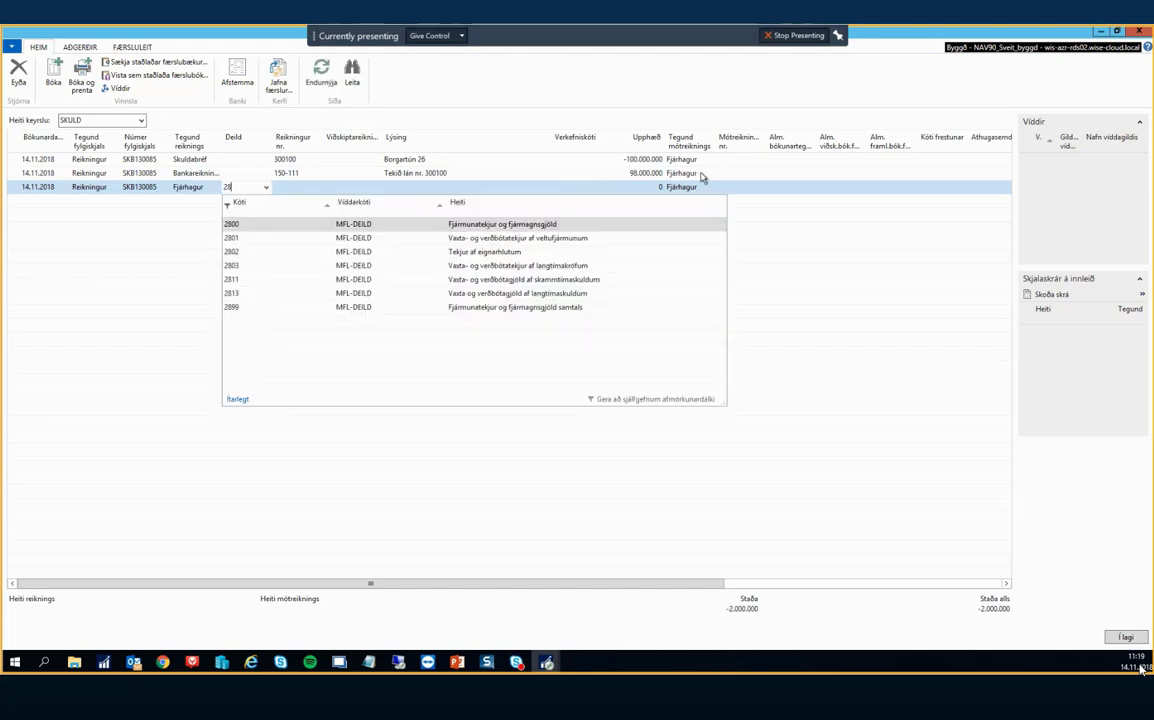
{"action": "key", "text": "Down"}
{"action": "key", "text": "Down"}
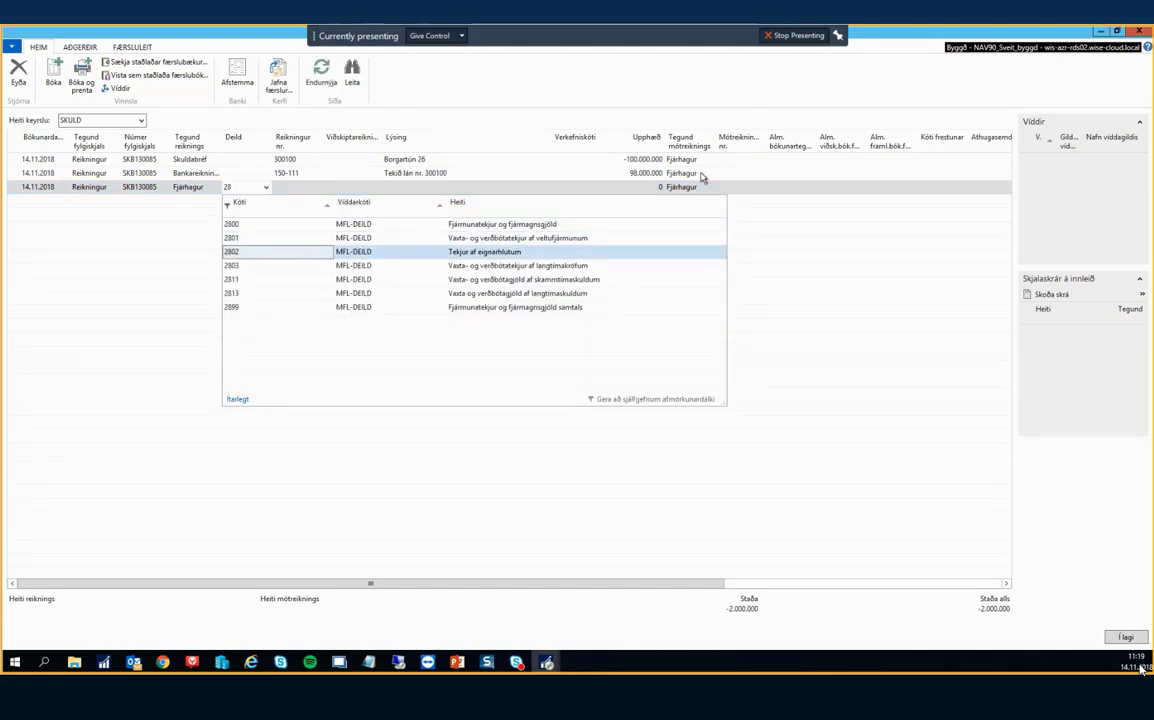
{"action": "key", "text": "Up"}
{"action": "key", "text": "Tab"}
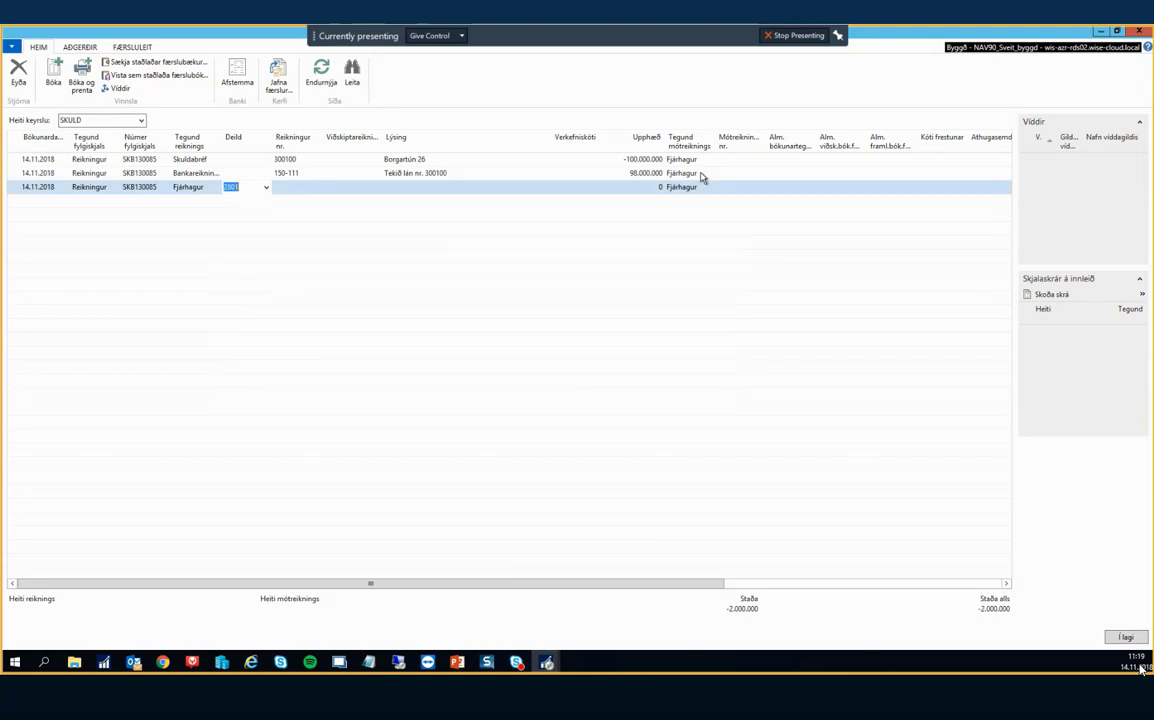
{"action": "key", "text": "Tab"}
{"action": "key", "text": "Tab"}
{"action": "key", "text": "Tab"}
{"action": "key", "text": "Tab"}
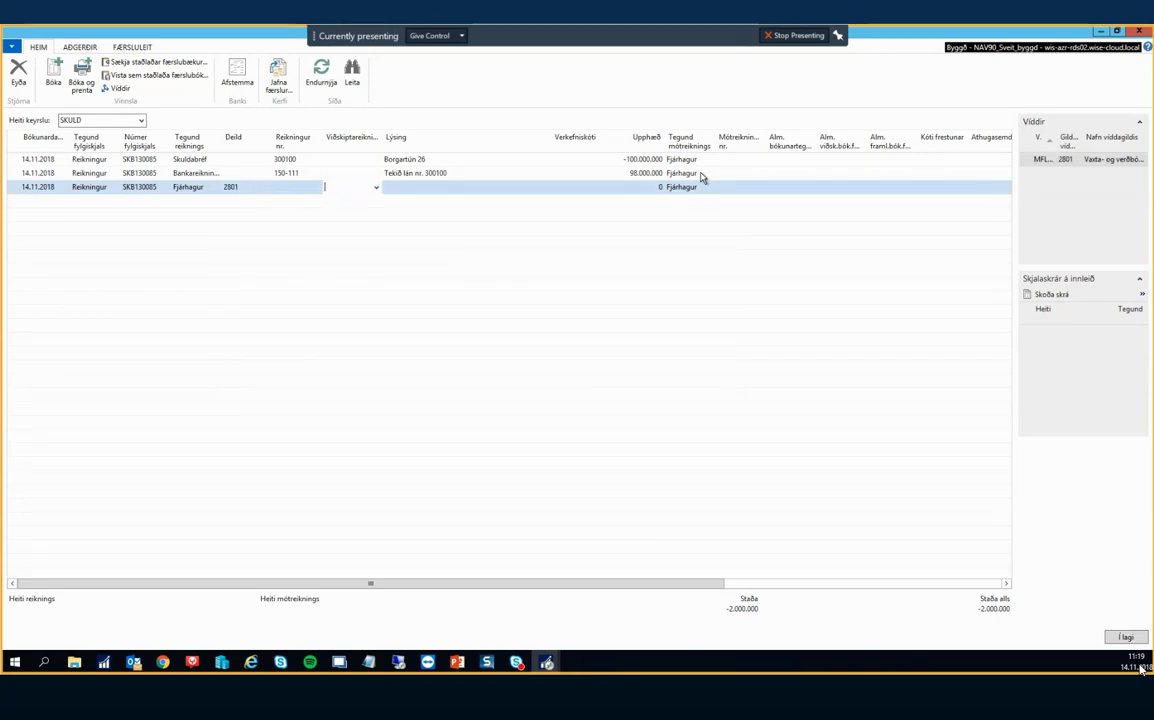
{"action": "key", "text": "shift+Tab"}
{"action": "key", "text": "shift+Tab"}
{"action": "key", "text": "shift+Tab"}
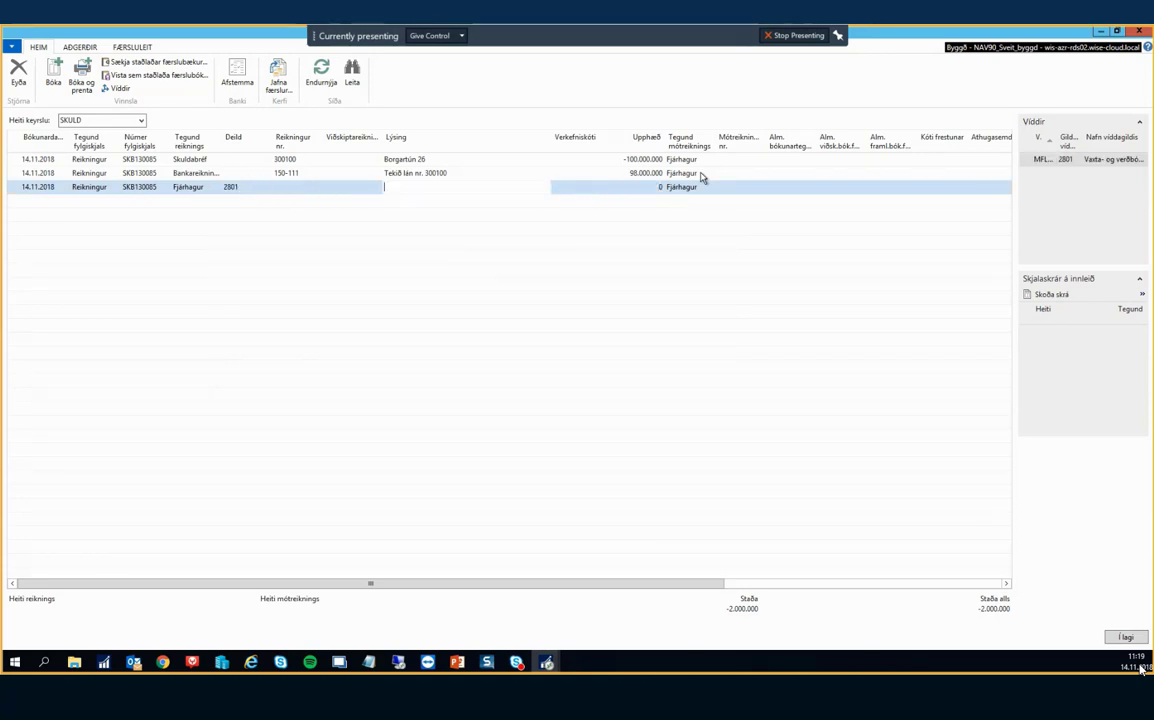
{"action": "key", "text": "Tab"}
{"action": "key", "text": "Tab"}
{"action": "key", "text": "Tab"}
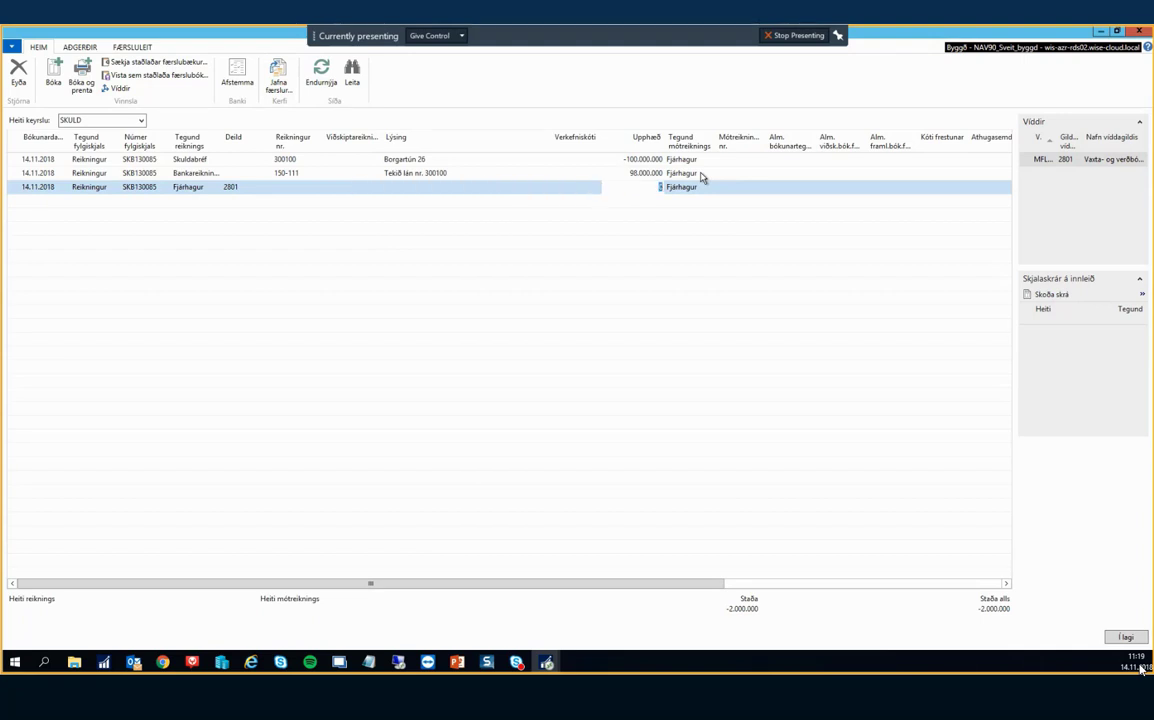
{"action": "type", "text": "200000"}
{"action": "key", "text": "Tab"}
Correct the third line's amount to 2.000.000.
{"action": "key", "text": "shift+Tab"}
{"action": "key", "text": "Down"}
{"action": "key", "text": "Up"}
{"action": "type", "text": "2"}
{"action": "key", "text": "Tab"}
{"action": "key", "text": "shift+Tab"}
{"action": "key", "text": "shift+Up"}
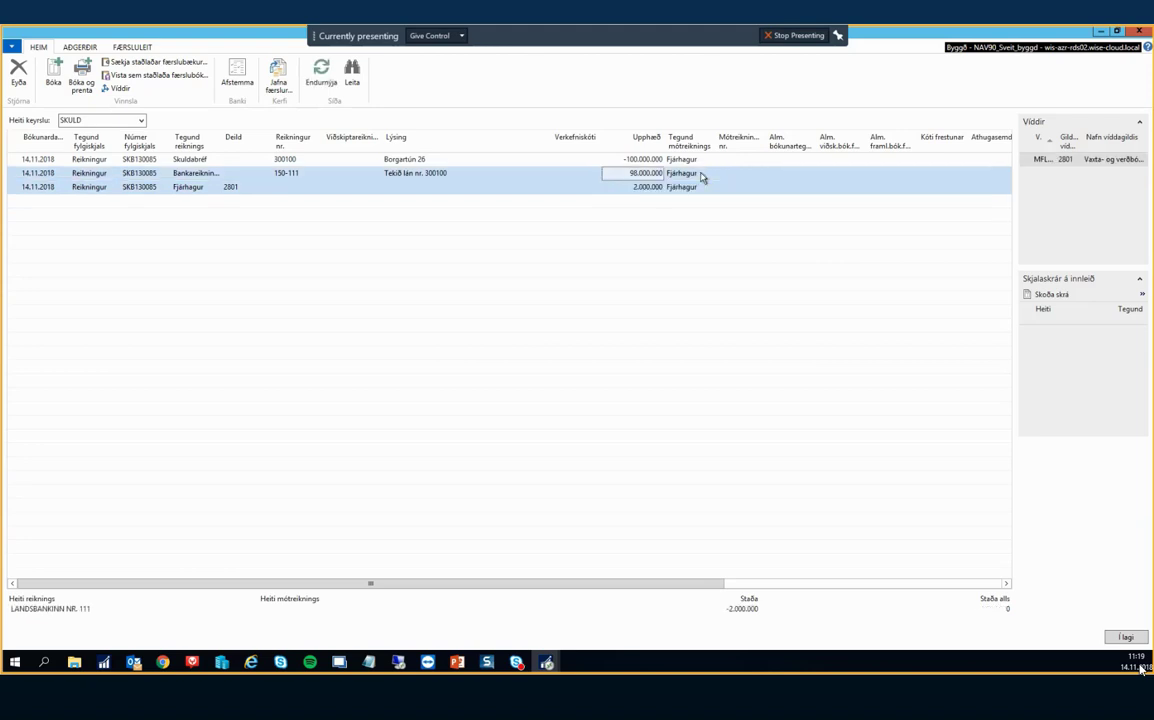
{"action": "key", "text": "shift+Up"}
{"action": "key", "text": "Down"}
{"action": "key", "text": "Down"}
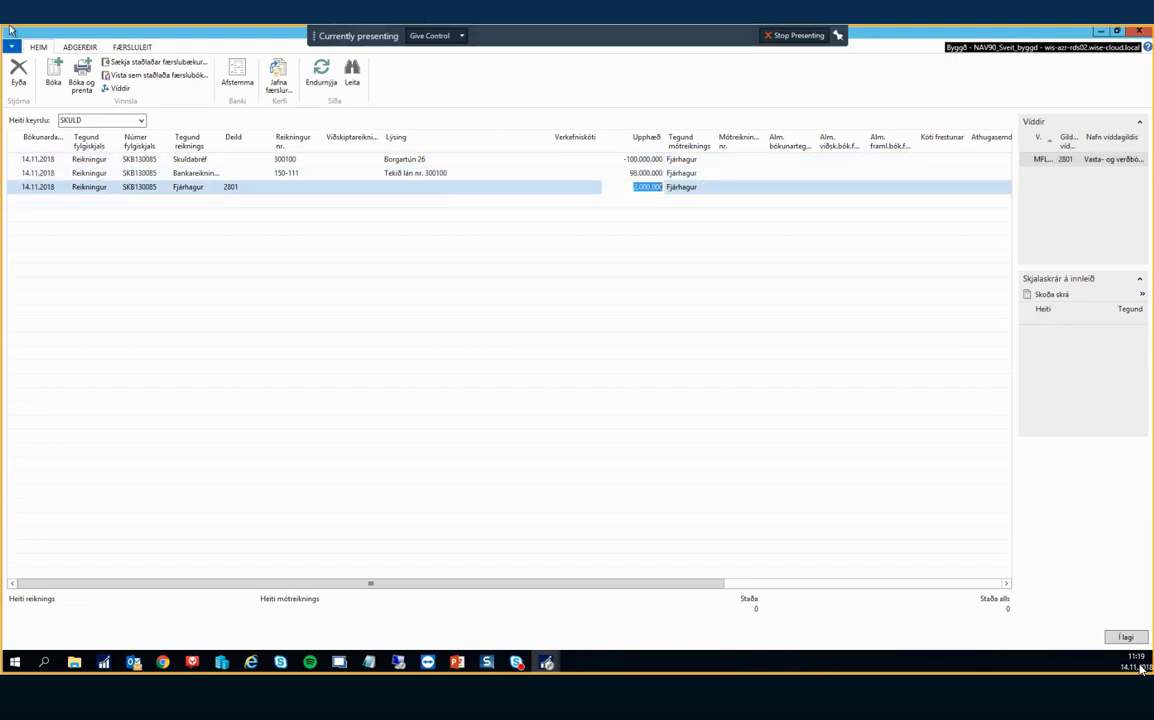
Set the third line's account to 7114 and copy the description from the line above.
{"action": "left_click", "coordinate": [255, 189]}
{"action": "left_click", "coordinate": [285, 187]}
{"action": "left_click", "coordinate": [317, 188]}
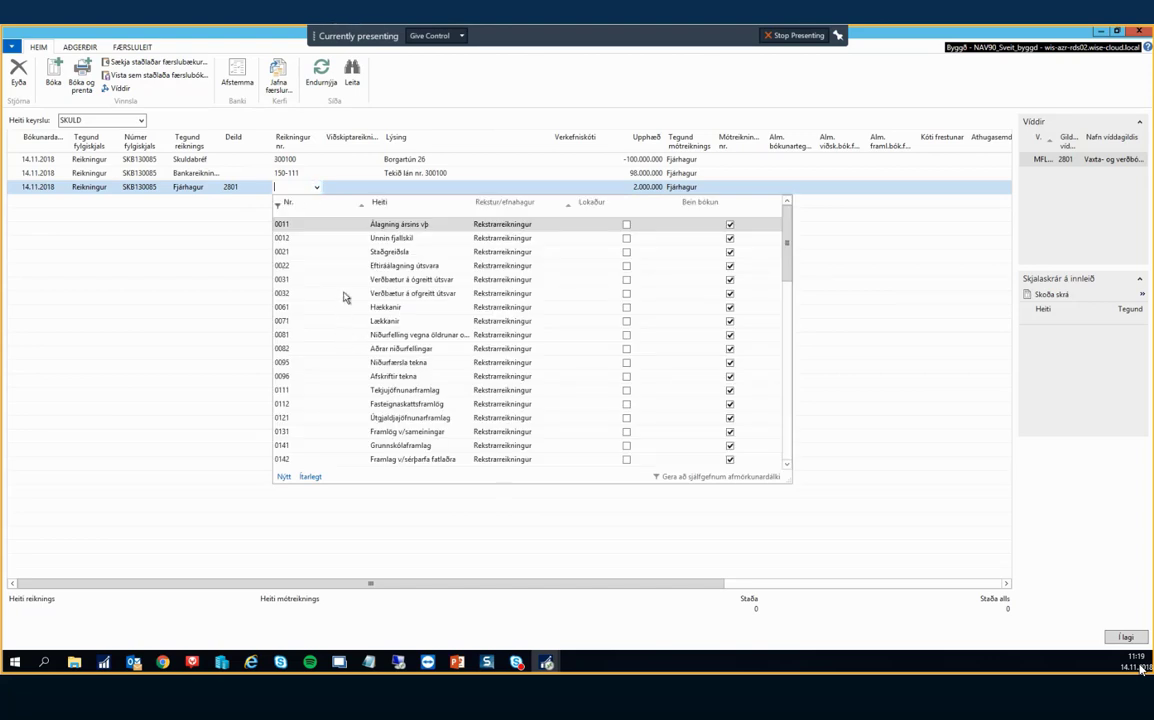
{"action": "type", "text": "7114"}
{"action": "key", "text": "Tab"}
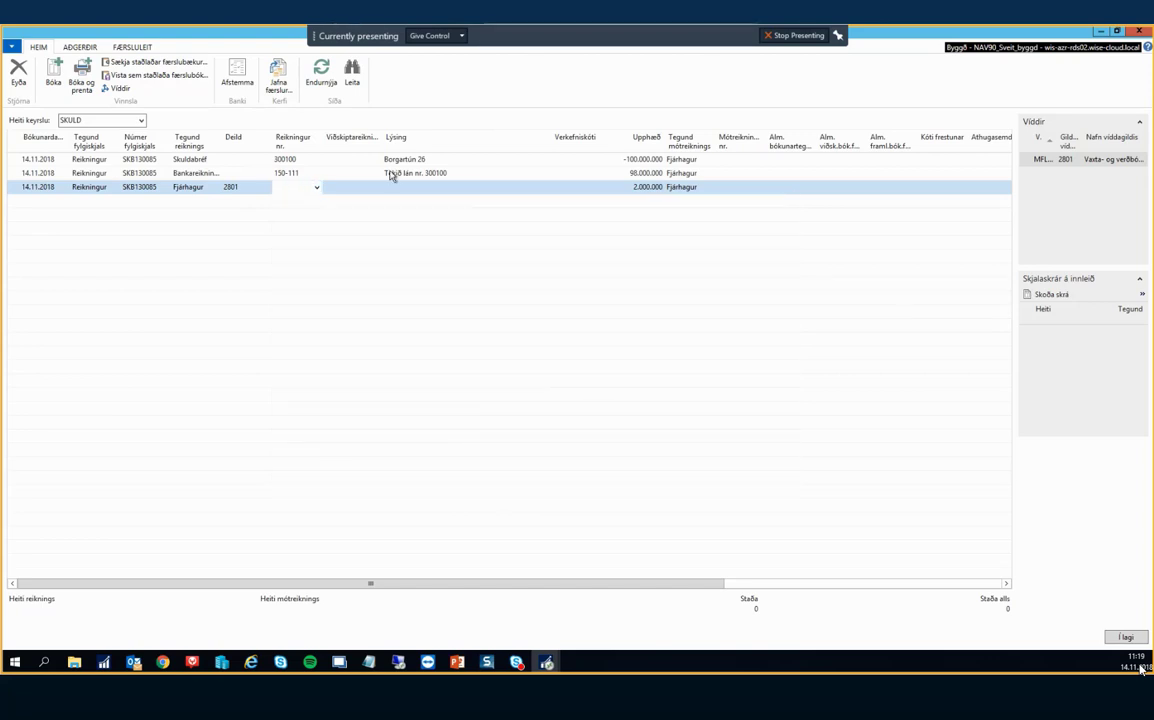
{"action": "key", "text": "F8"}
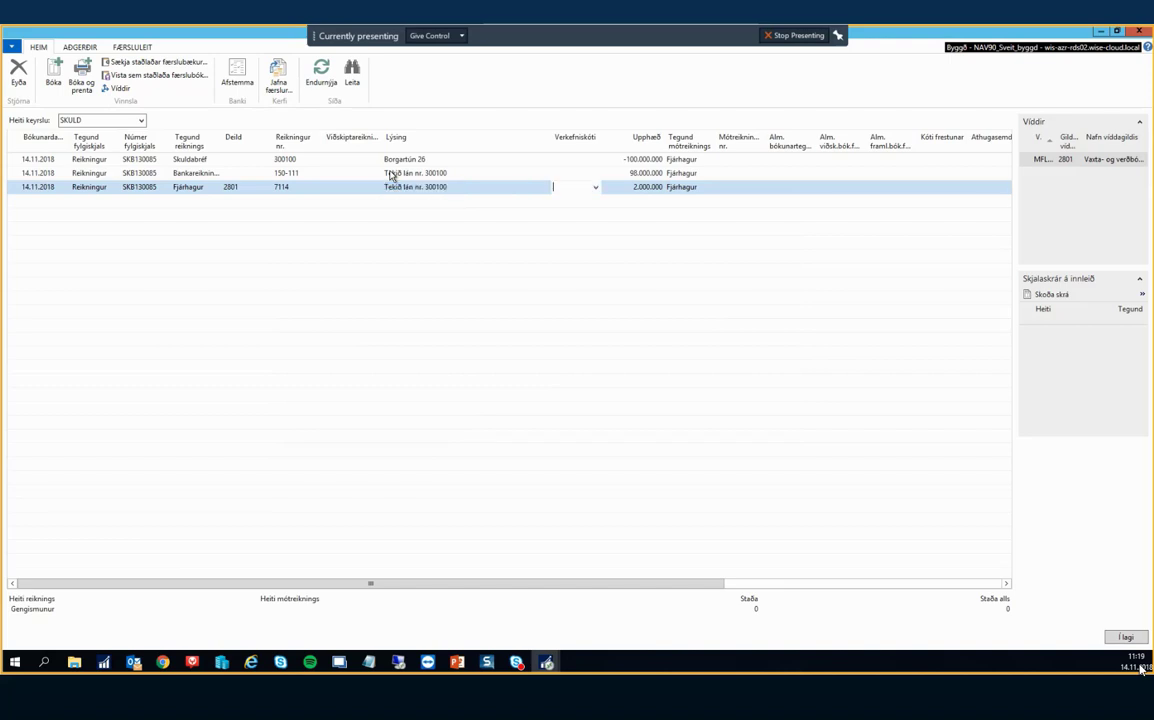
Post the three SKULD journal lines, confirming with Já, then close the emptied journal.
{"action": "left_click", "coordinate": [60, 66]}
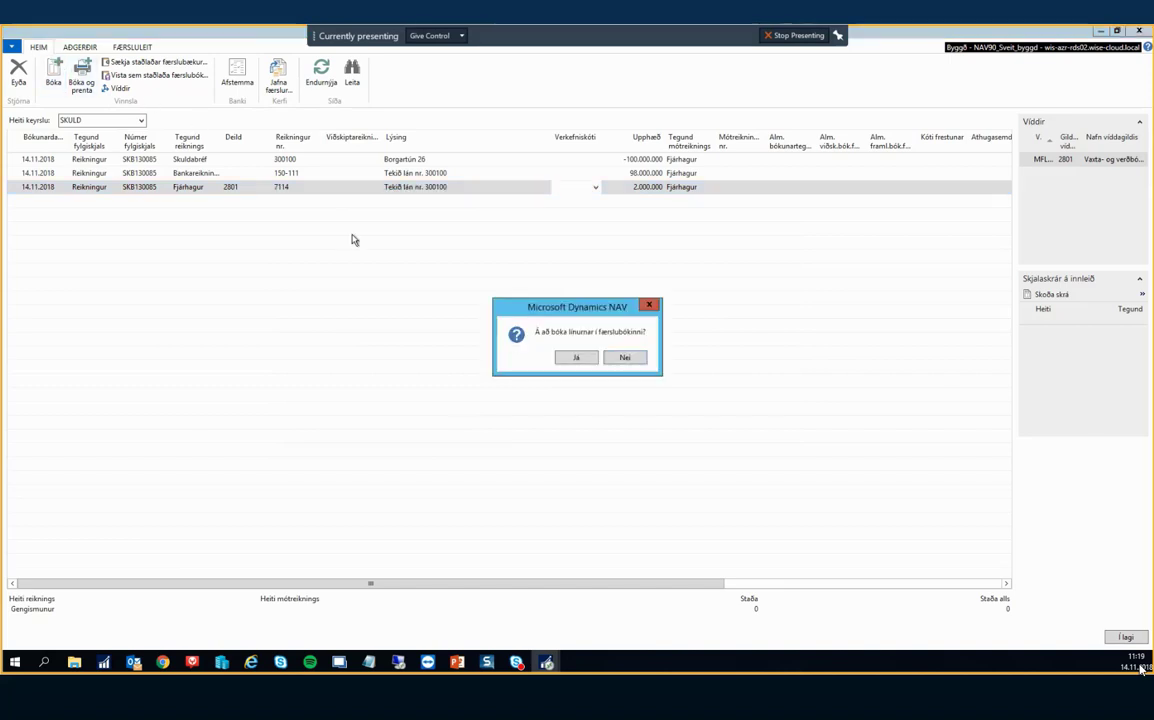
{"action": "left_click", "coordinate": [575, 358]}
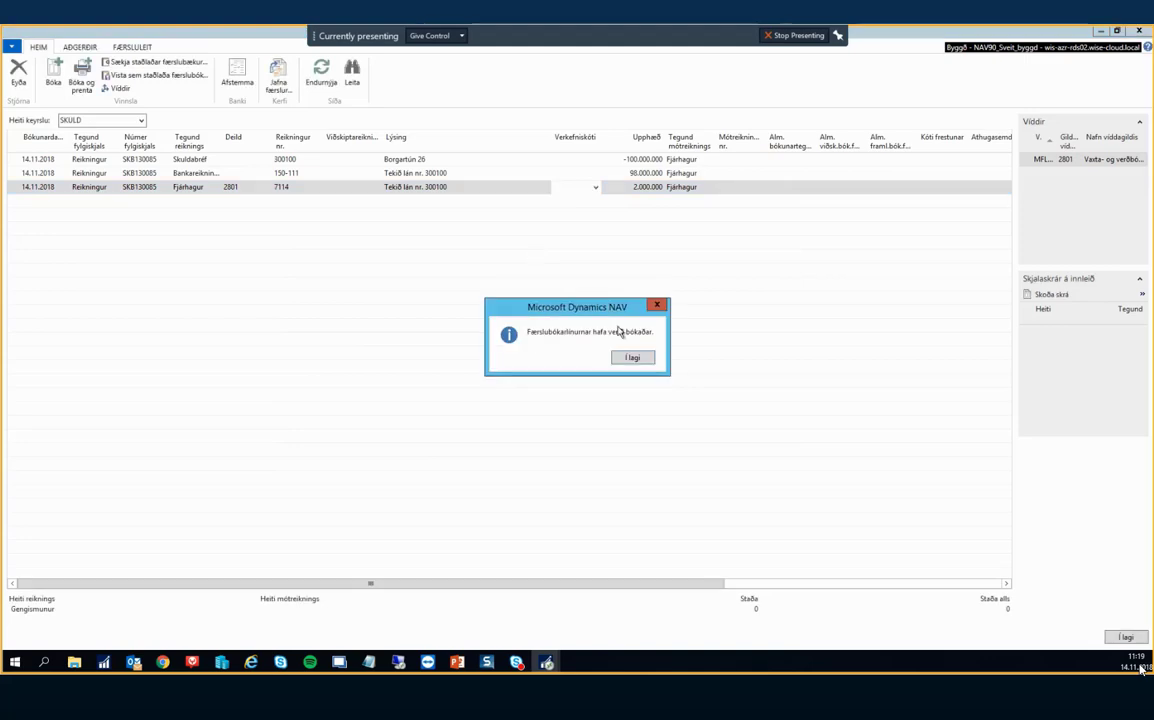
{"action": "left_click", "coordinate": [633, 358]}
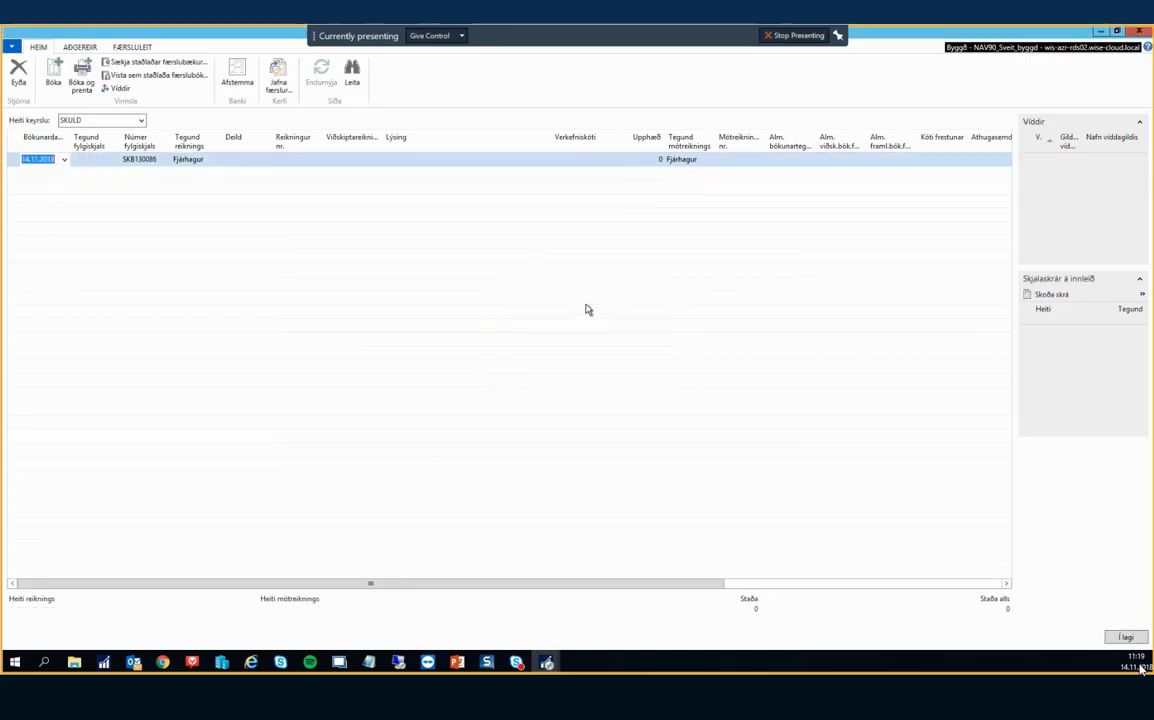
{"action": "key", "text": "Escape"}
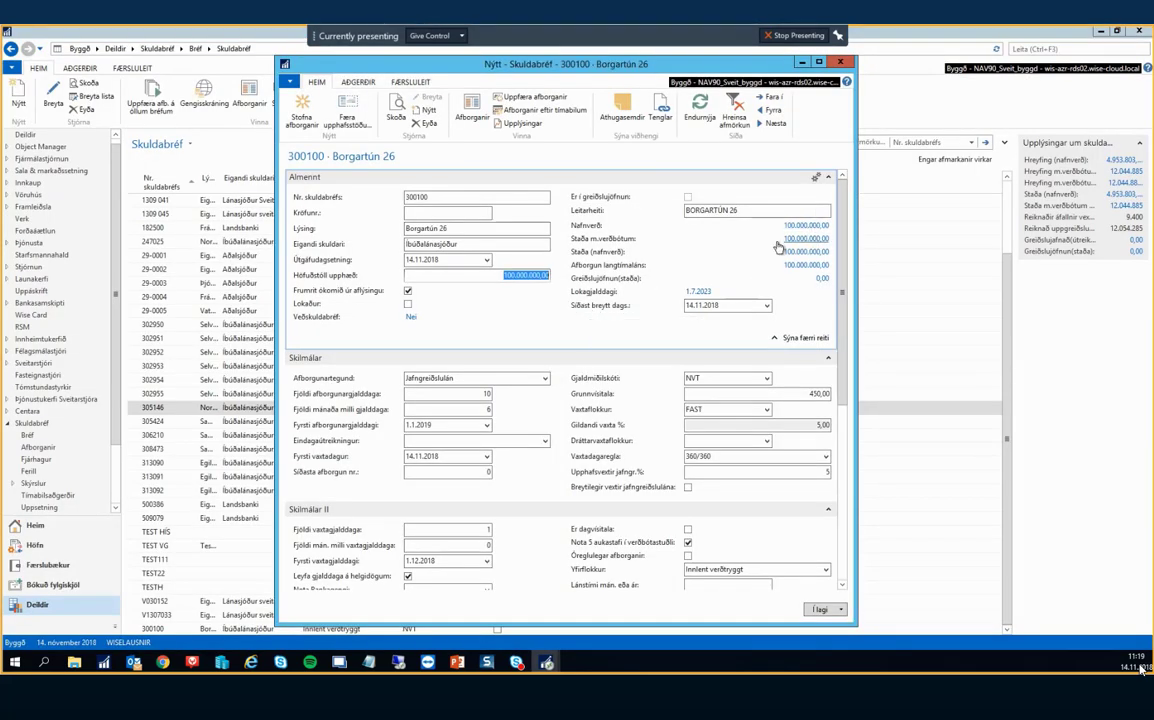
Run Færa upphafsstöðu for loan 300100 into batch SKULD, then close the loan card.
{"action": "left_click", "coordinate": [801, 240]}
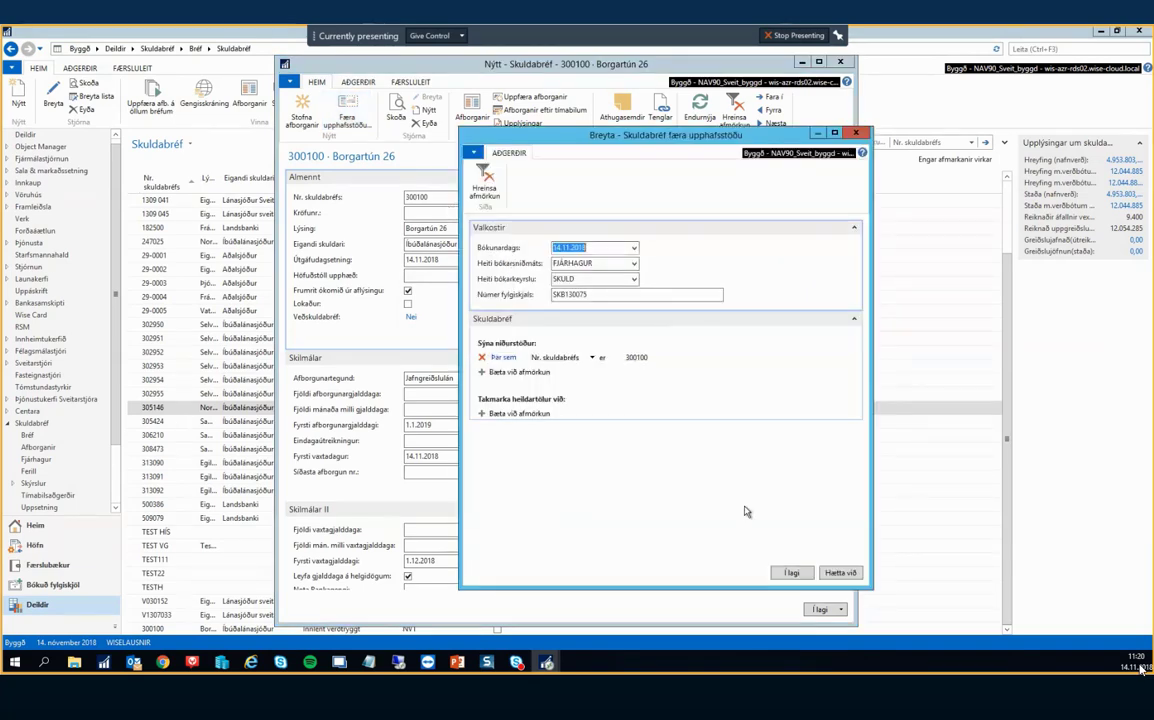
{"action": "left_click", "coordinate": [791, 572]}
{"action": "left_click", "coordinate": [616, 360]}
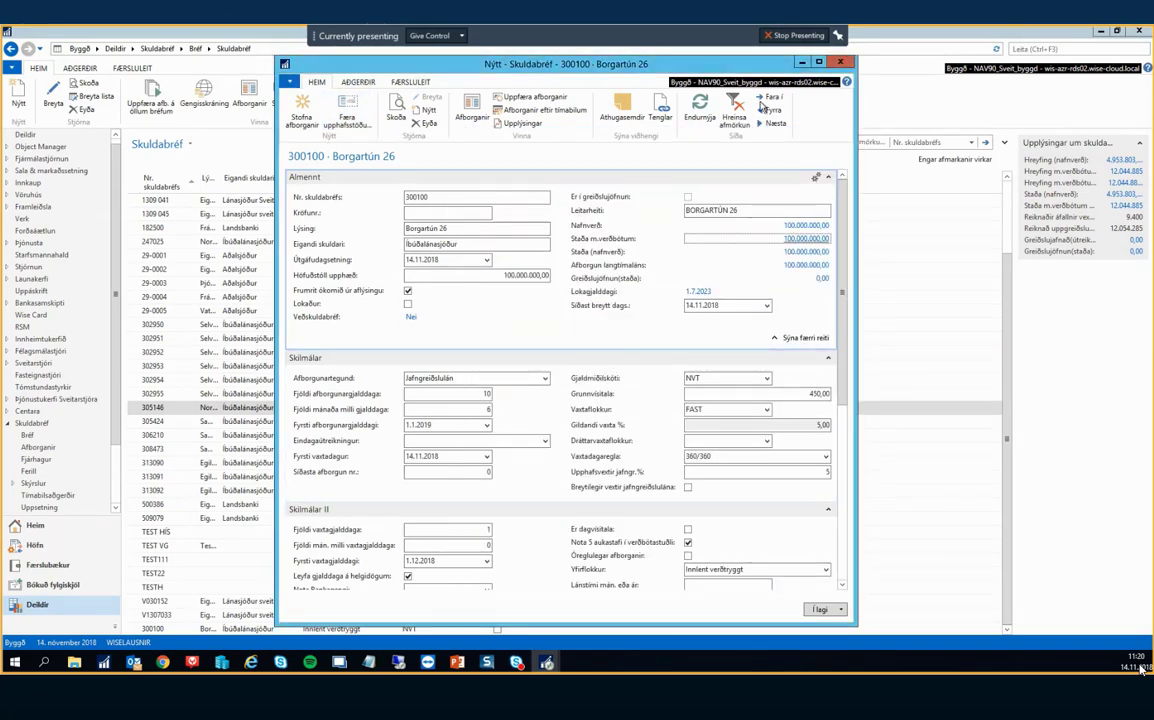
{"action": "left_click", "coordinate": [842, 64]}
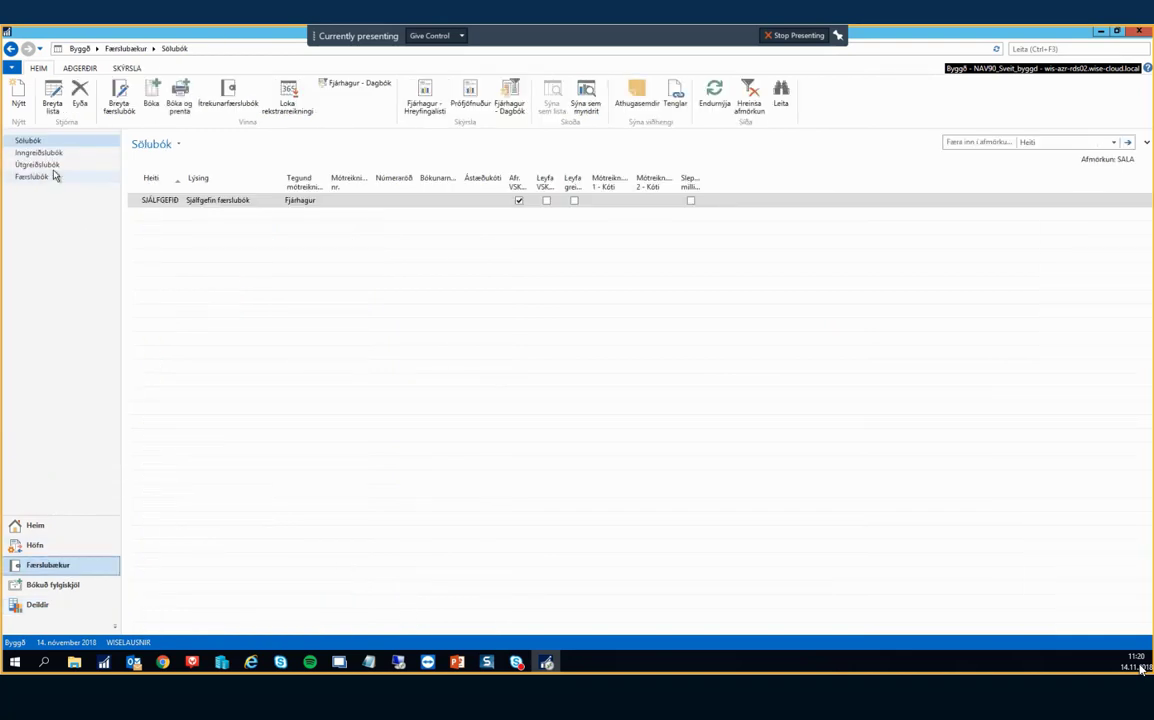
Open the SKULD journal batch and set the line's account type to Skuldabréf.
{"action": "left_click", "coordinate": [52, 176]}
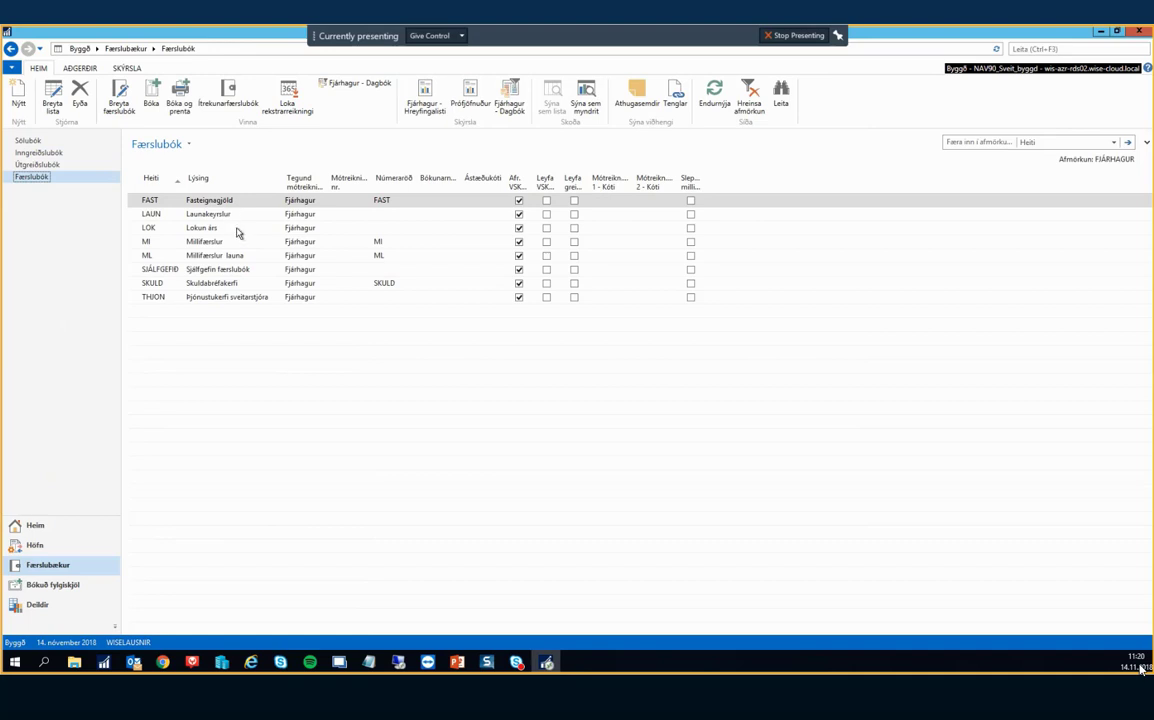
{"action": "left_click", "coordinate": [211, 285]}
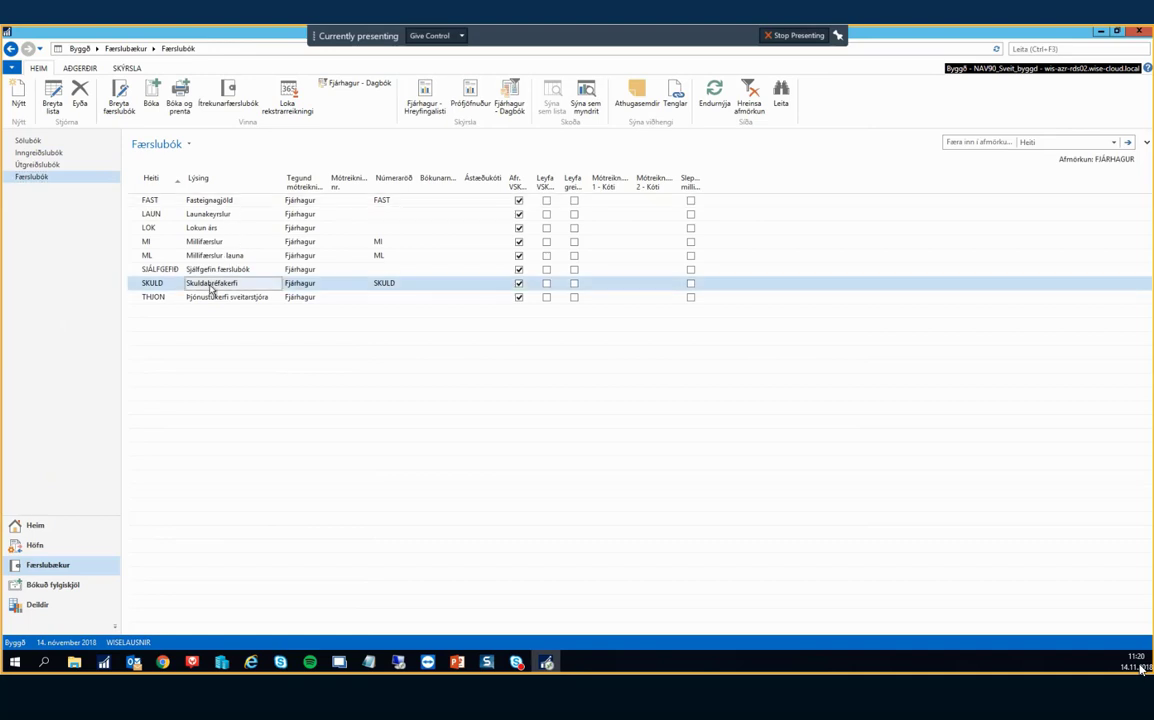
{"action": "double_click", "coordinate": [211, 288]}
{"action": "left_click", "coordinate": [147, 159]}
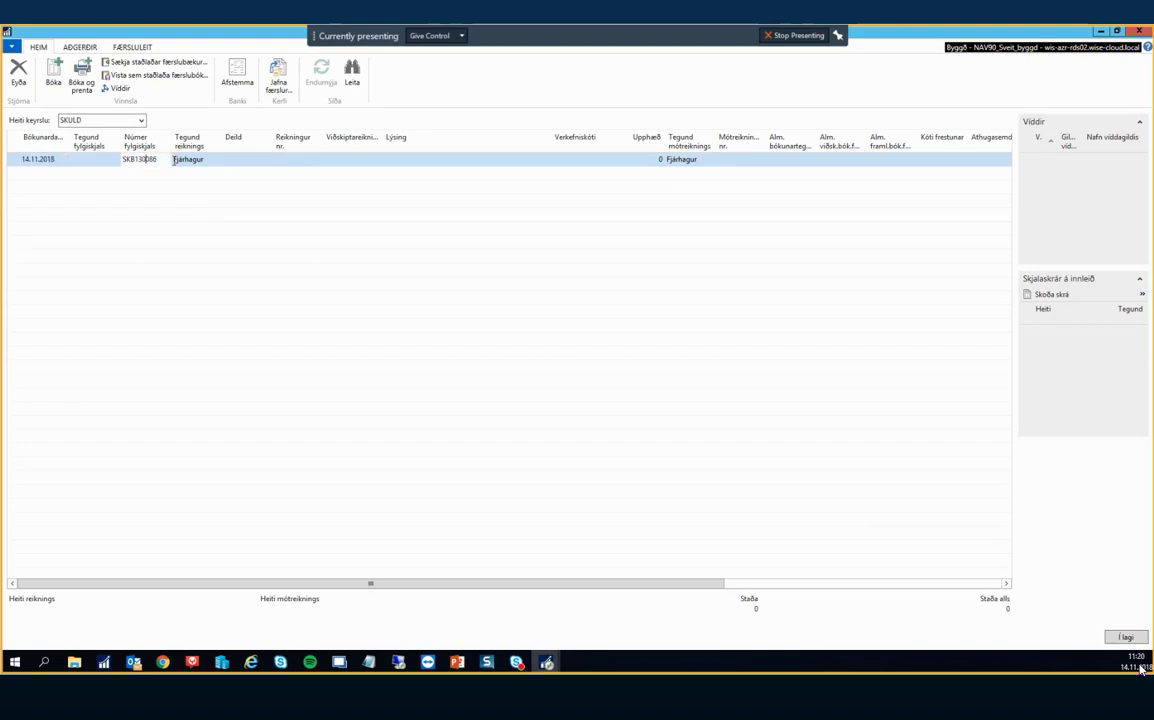
{"action": "left_click", "coordinate": [216, 160]}
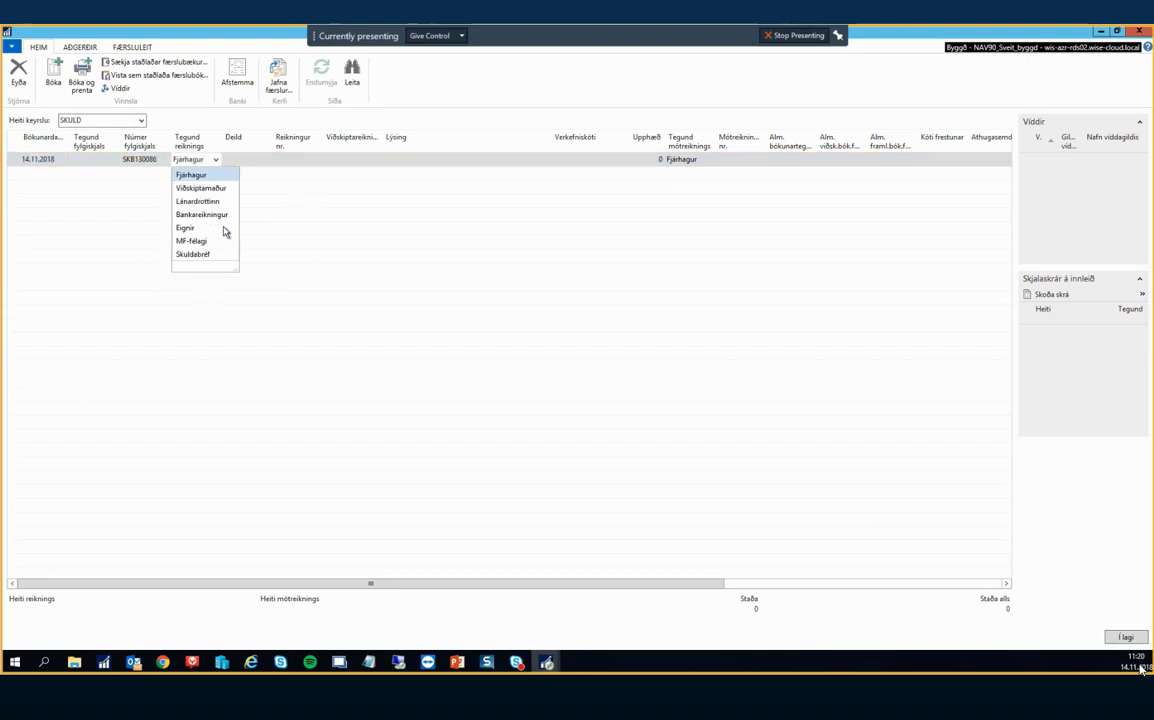
{"action": "left_click", "coordinate": [195, 253]}
{"action": "left_click", "coordinate": [238, 159]}
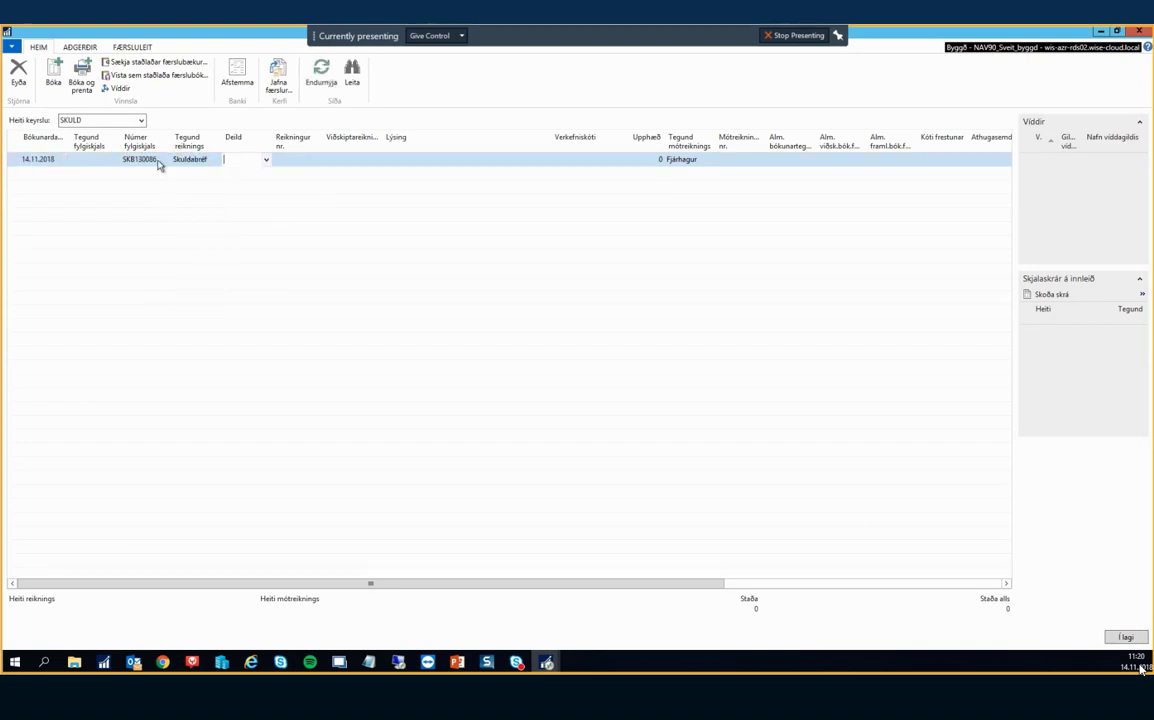
Create three lines with document types Reikningur, Vaxtareikningur and Greiðsla.
{"action": "left_click", "coordinate": [112, 160]}
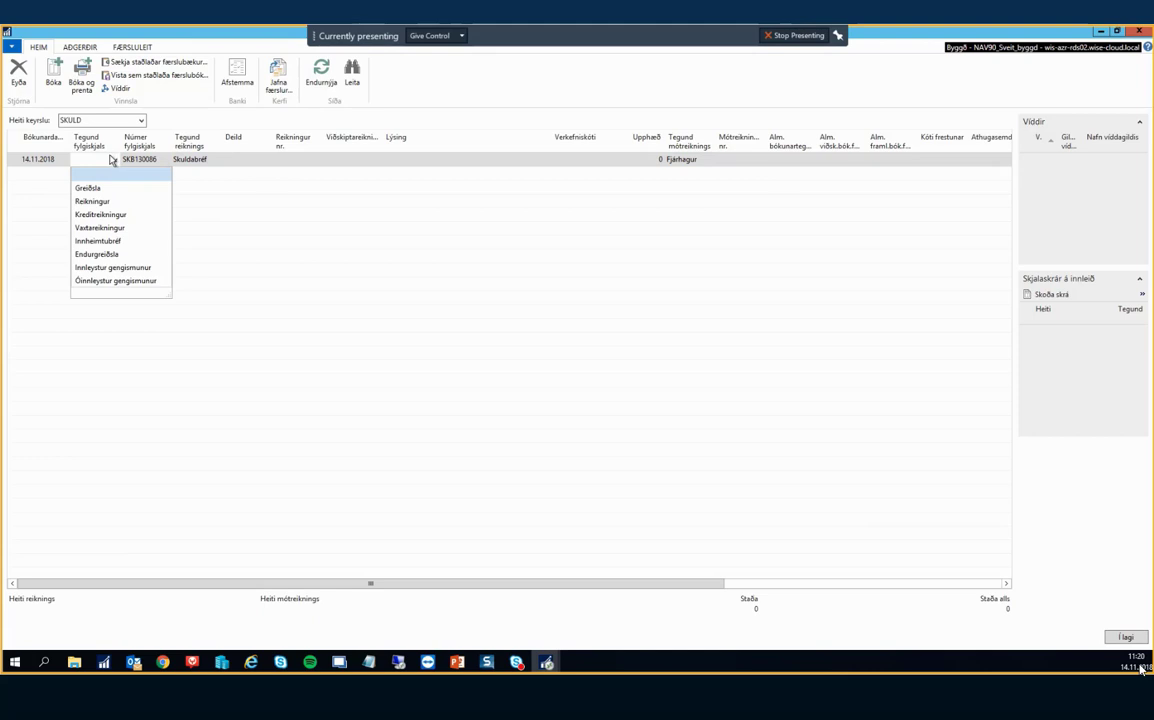
{"action": "left_click", "coordinate": [93, 164]}
{"action": "left_click", "coordinate": [116, 161]}
{"action": "left_click", "coordinate": [103, 203]}
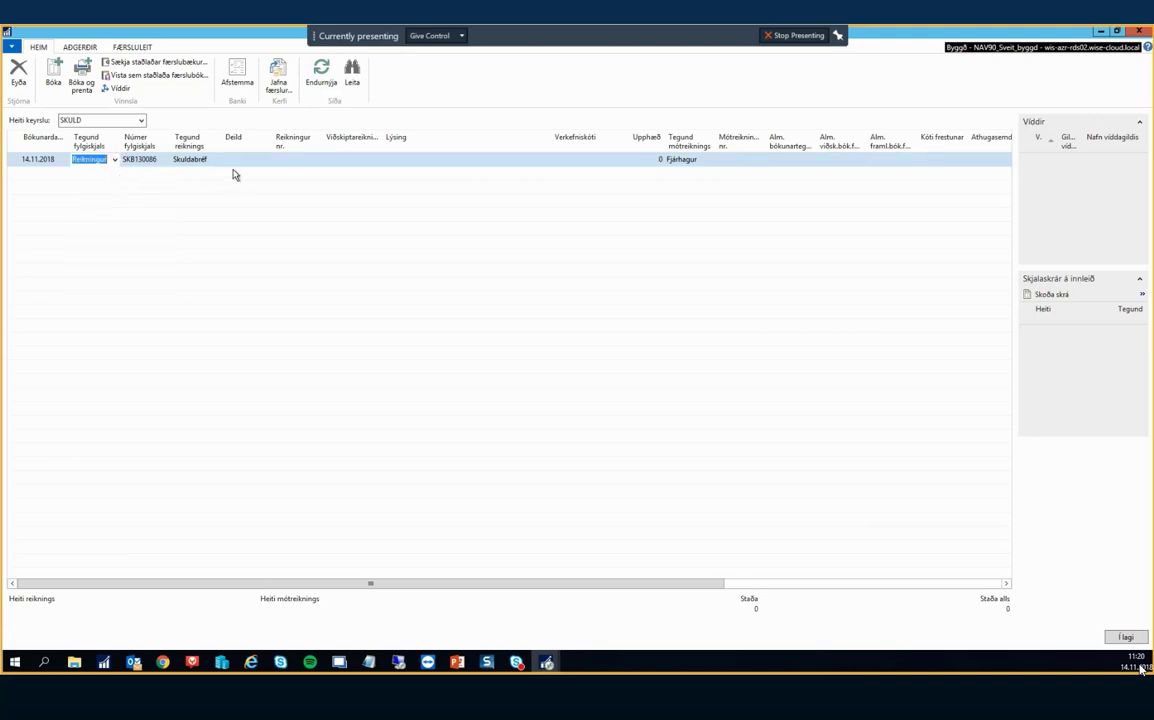
{"action": "left_click", "coordinate": [104, 174]}
{"action": "left_click", "coordinate": [115, 174]}
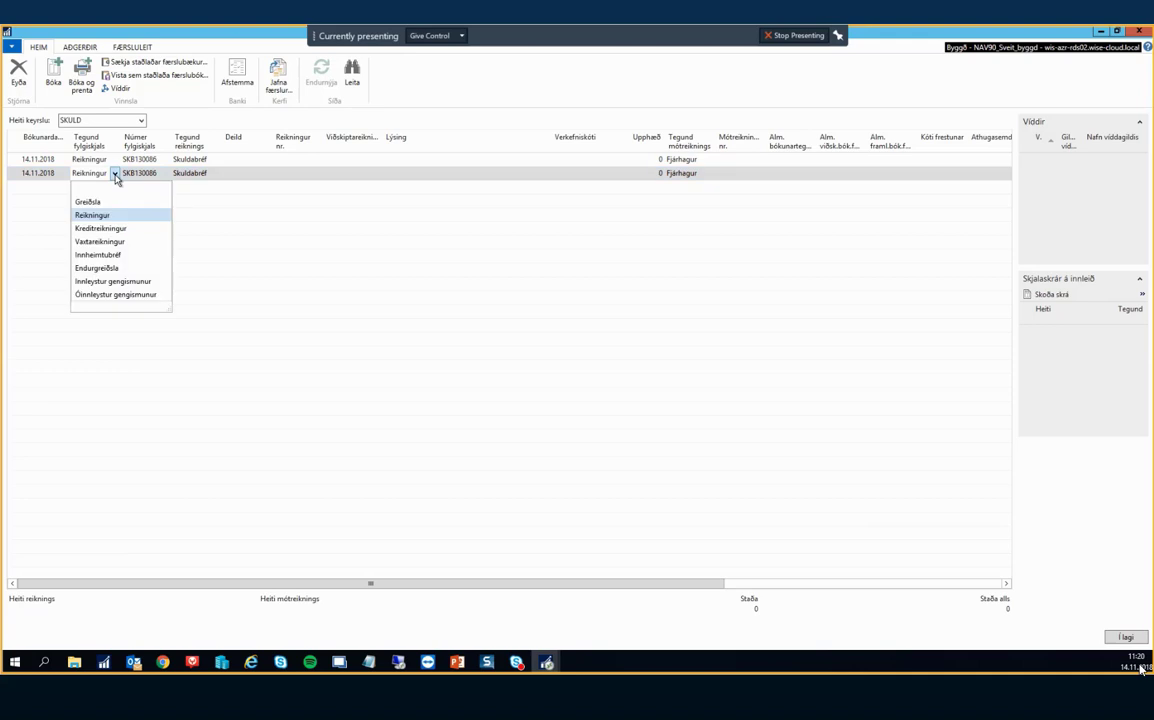
{"action": "left_click", "coordinate": [100, 242]}
{"action": "left_click", "coordinate": [133, 187]}
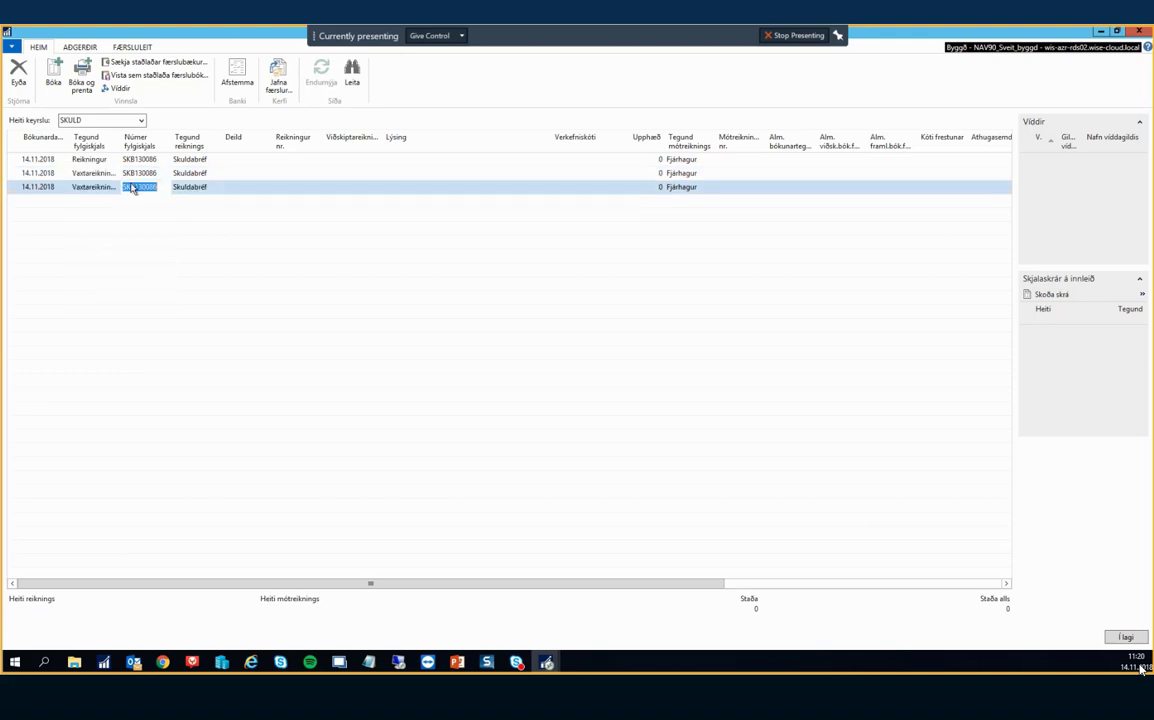
{"action": "left_click", "coordinate": [104, 189]}
{"action": "left_click", "coordinate": [116, 188]}
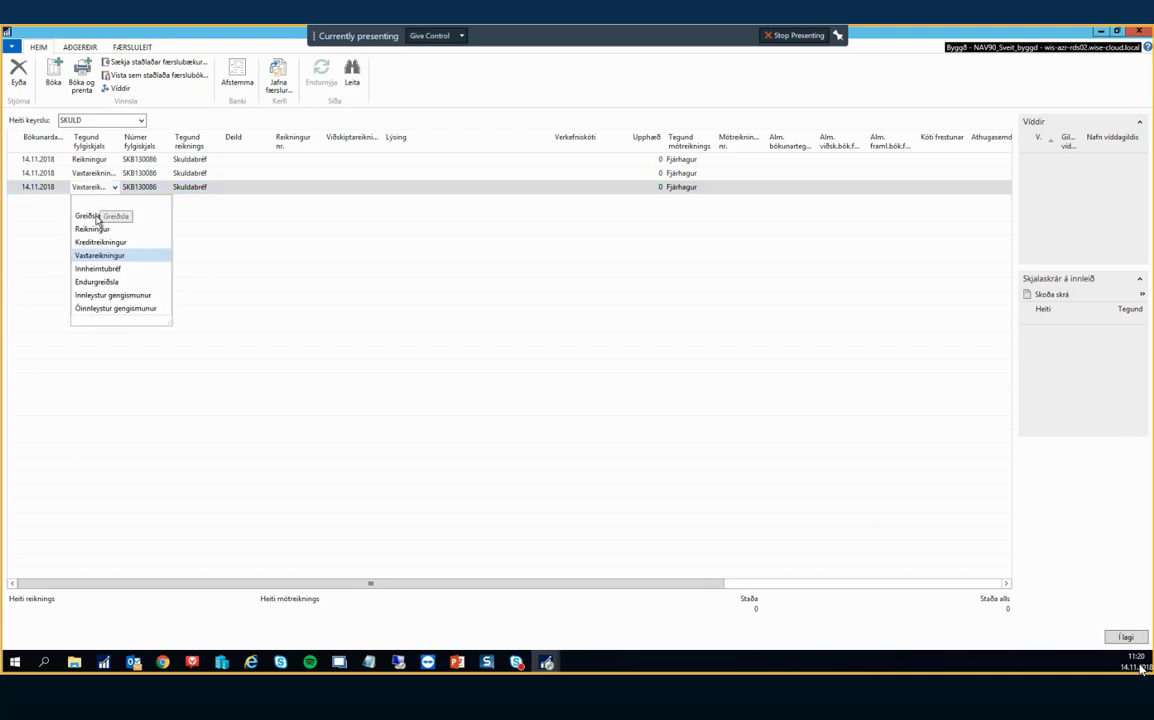
{"action": "left_click", "coordinate": [97, 220]}
{"action": "key", "text": "Tab"}
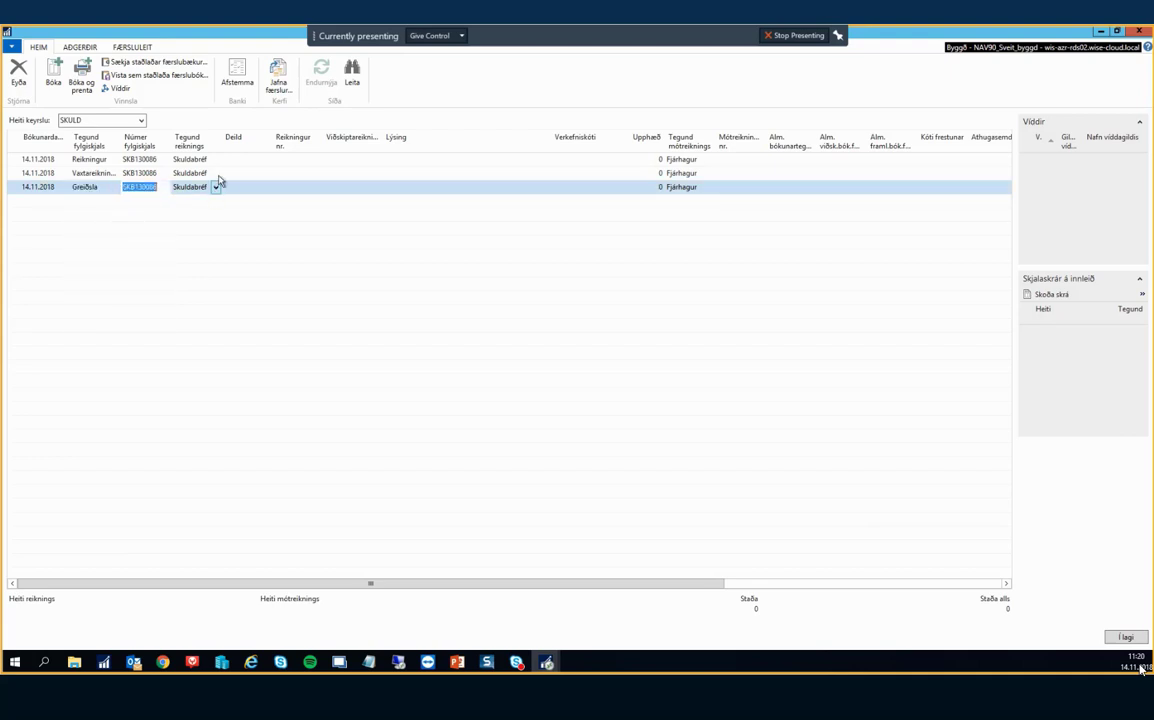
Delete the first two lines, keeping only the Greiðsla line.
{"action": "left_click", "coordinate": [236, 174]}
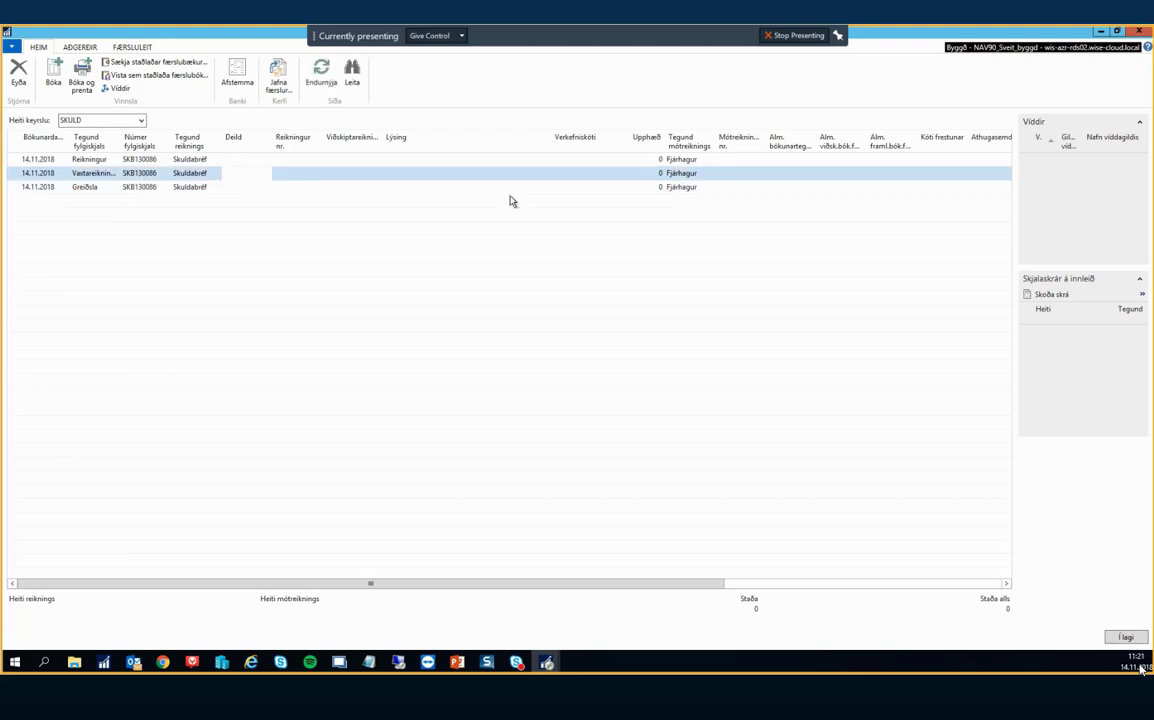
{"action": "key", "text": "shift+Up"}
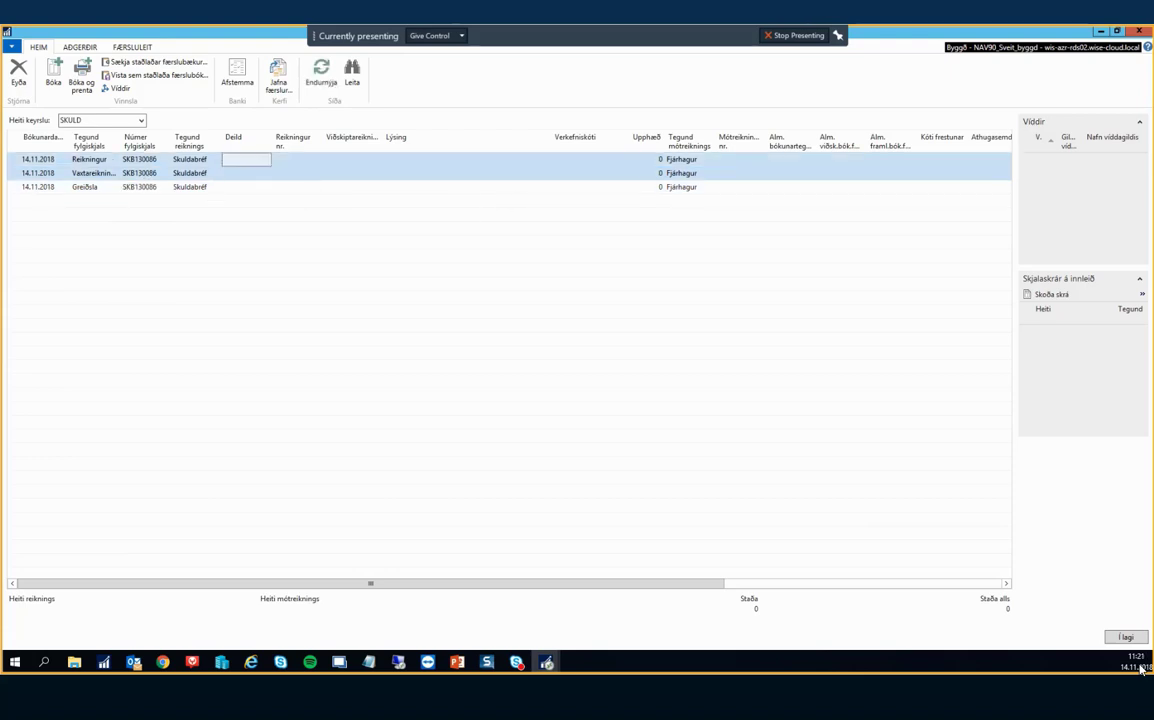
{"action": "left_click", "coordinate": [19, 76]}
{"action": "key", "text": "Return"}
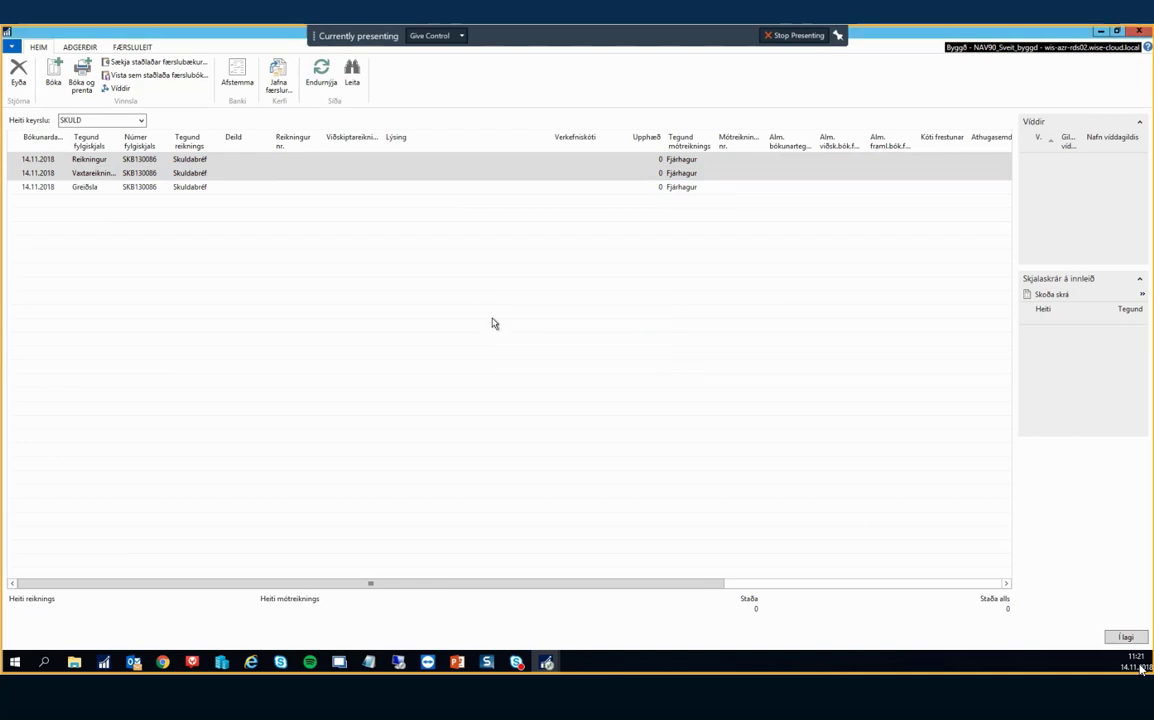
{"action": "left_click", "coordinate": [205, 162]}
{"action": "left_click", "coordinate": [217, 161]}
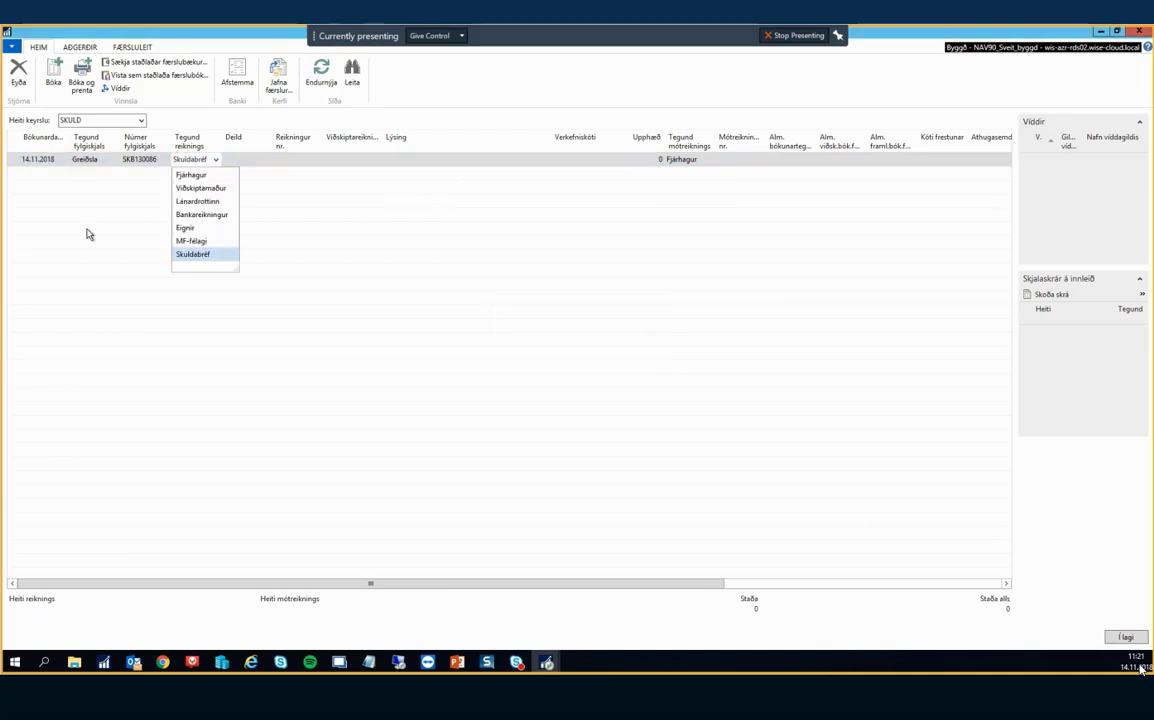
Date the payment line 1.12.2018 and enter account number 300400.
{"action": "left_click", "coordinate": [370, 244]}
{"action": "key", "text": "shift+Tab"}
{"action": "key", "text": "shift+Tab"}
{"action": "key", "text": "shift+Tab"}
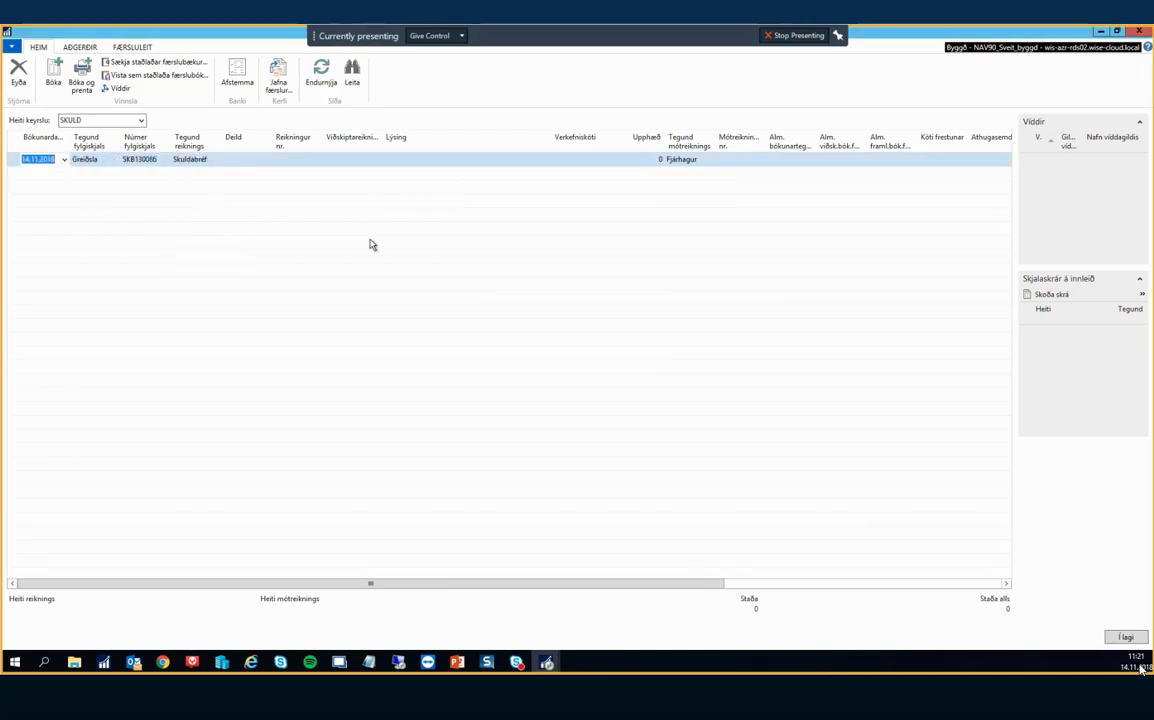
{"action": "type", "text": "011"}
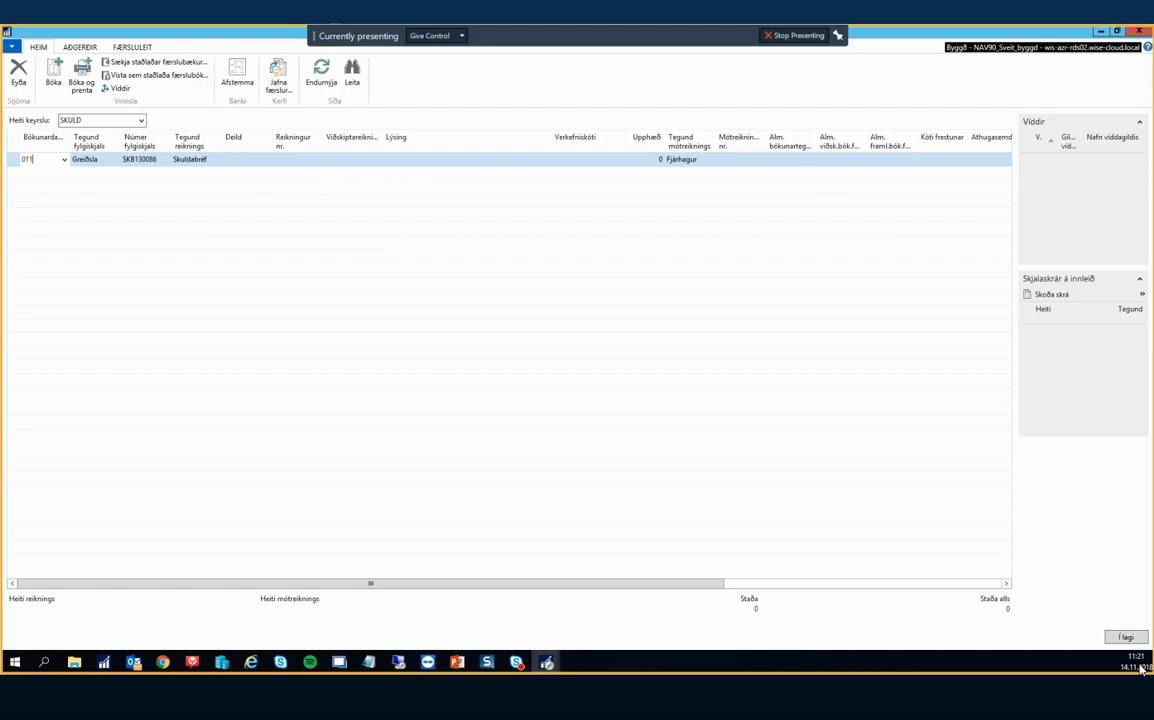
{"action": "key", "text": "Tab"}
{"action": "key", "text": "Tab"}
{"action": "key", "text": "Tab"}
{"action": "key", "text": "Tab"}
{"action": "key", "text": "Tab"}
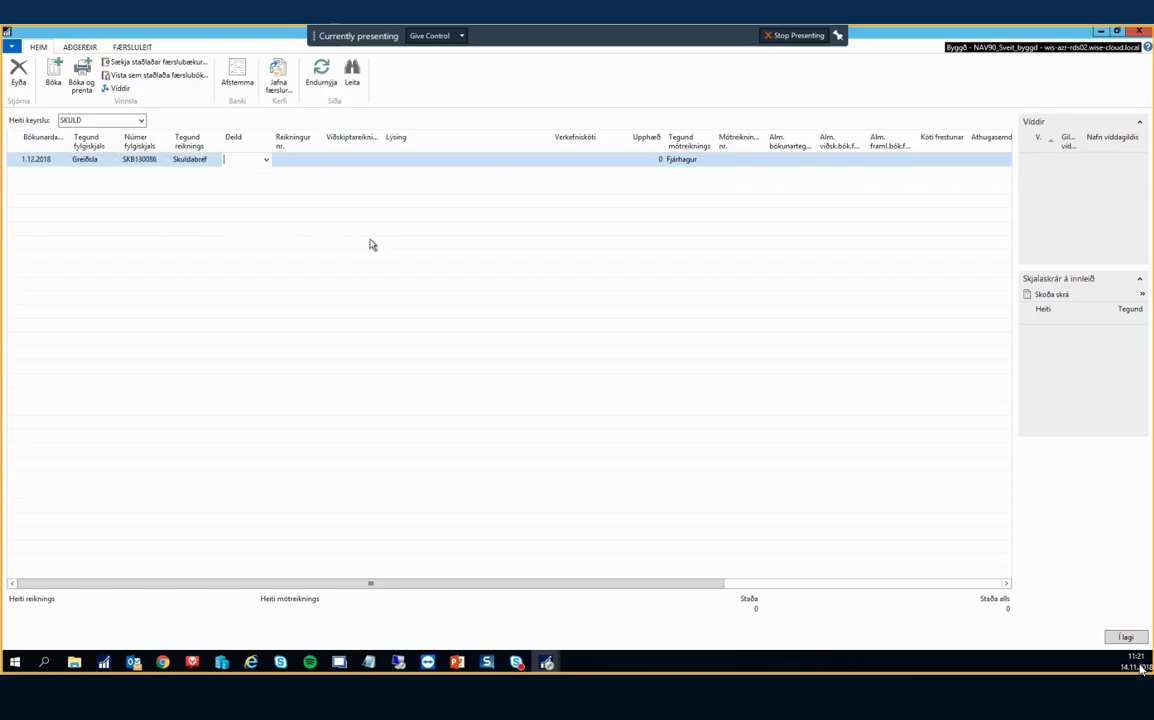
{"action": "type", "text": "300400"}
{"action": "key", "text": "Tab"}
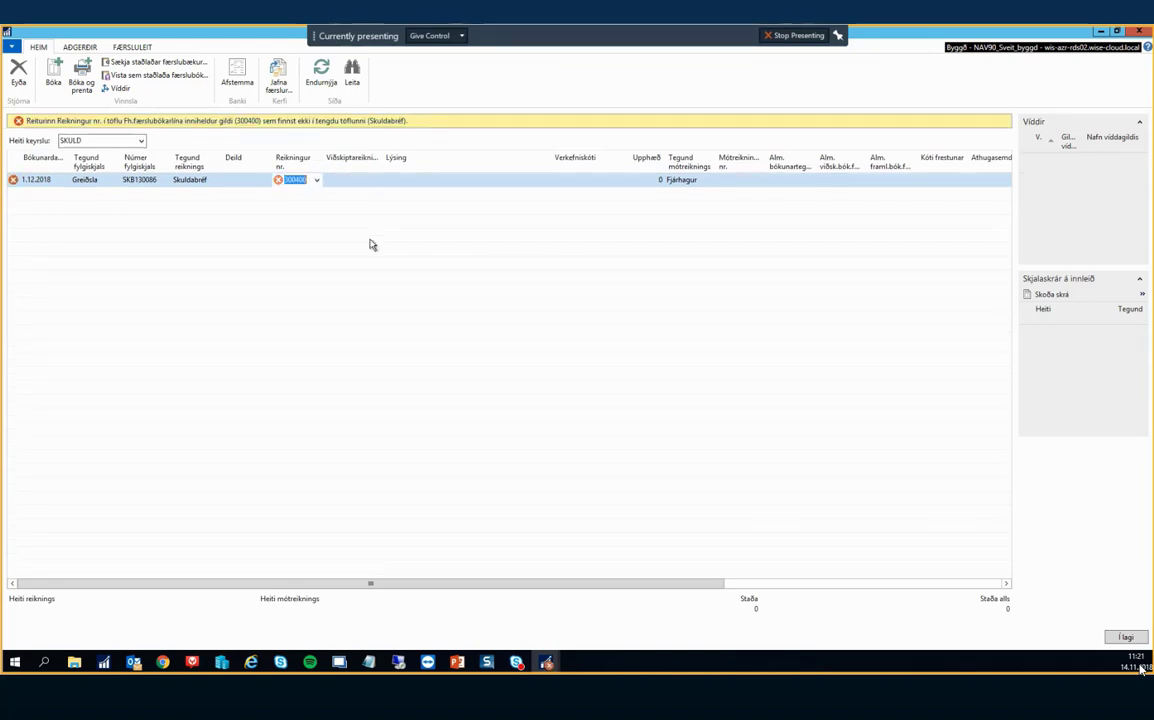
{"action": "key", "text": "shift+Tab"}
{"action": "left_click", "coordinate": [315, 180]}
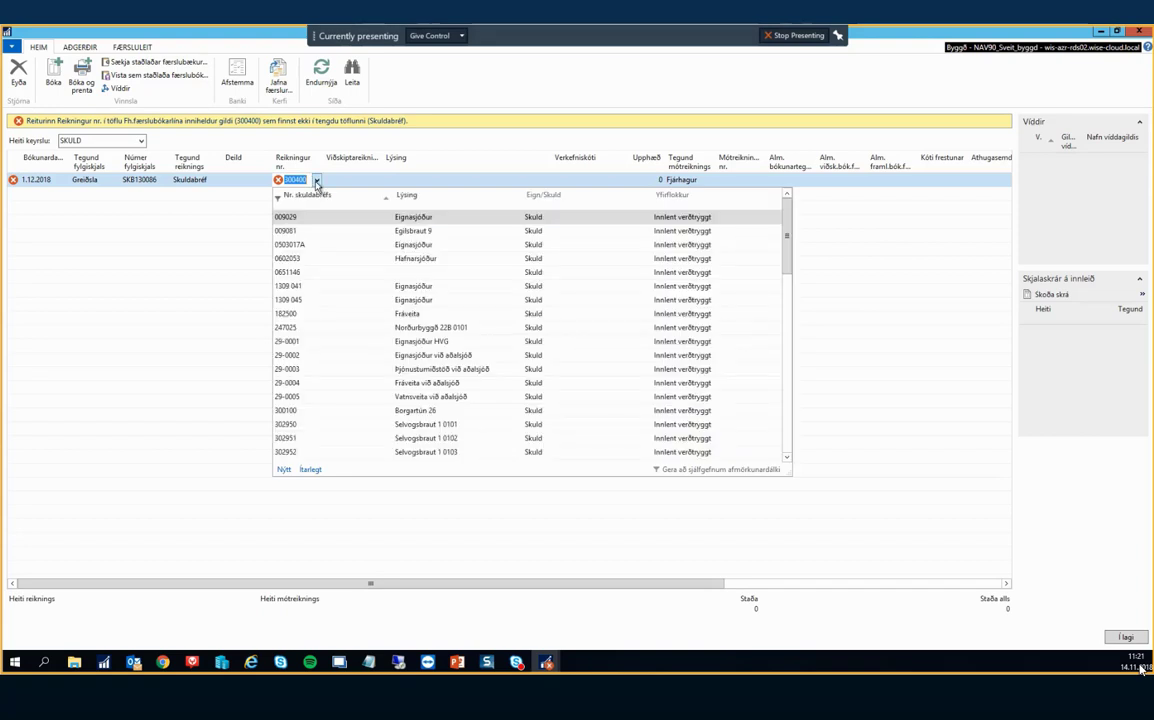
{"action": "scroll", "coordinate": [339, 327], "scroll_direction": "down", "scroll_amount": 10}
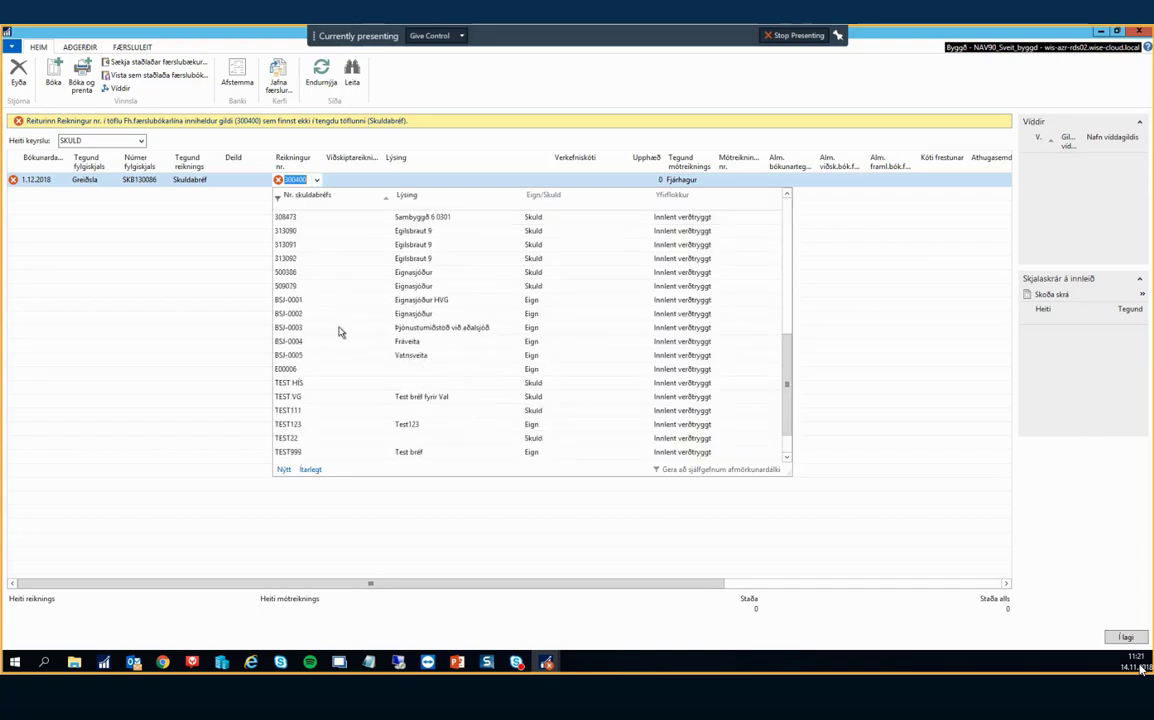
{"action": "scroll", "coordinate": [339, 333], "scroll_direction": "up", "scroll_amount": 3}
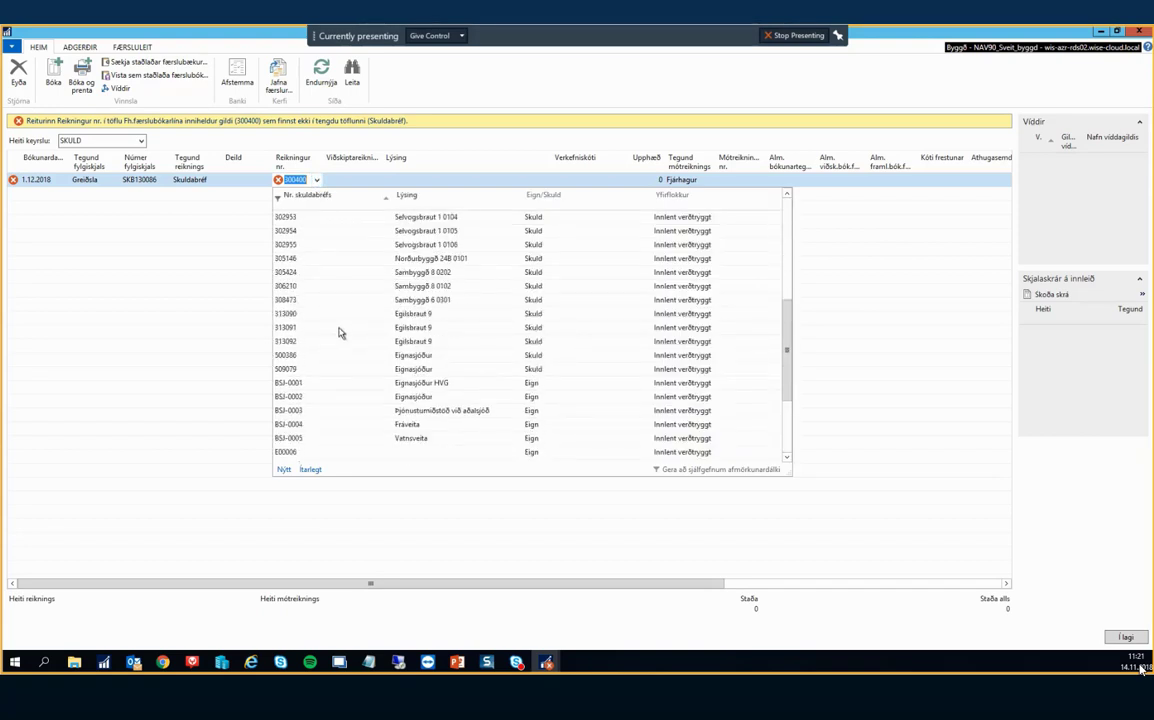
{"action": "left_click", "coordinate": [296, 236]}
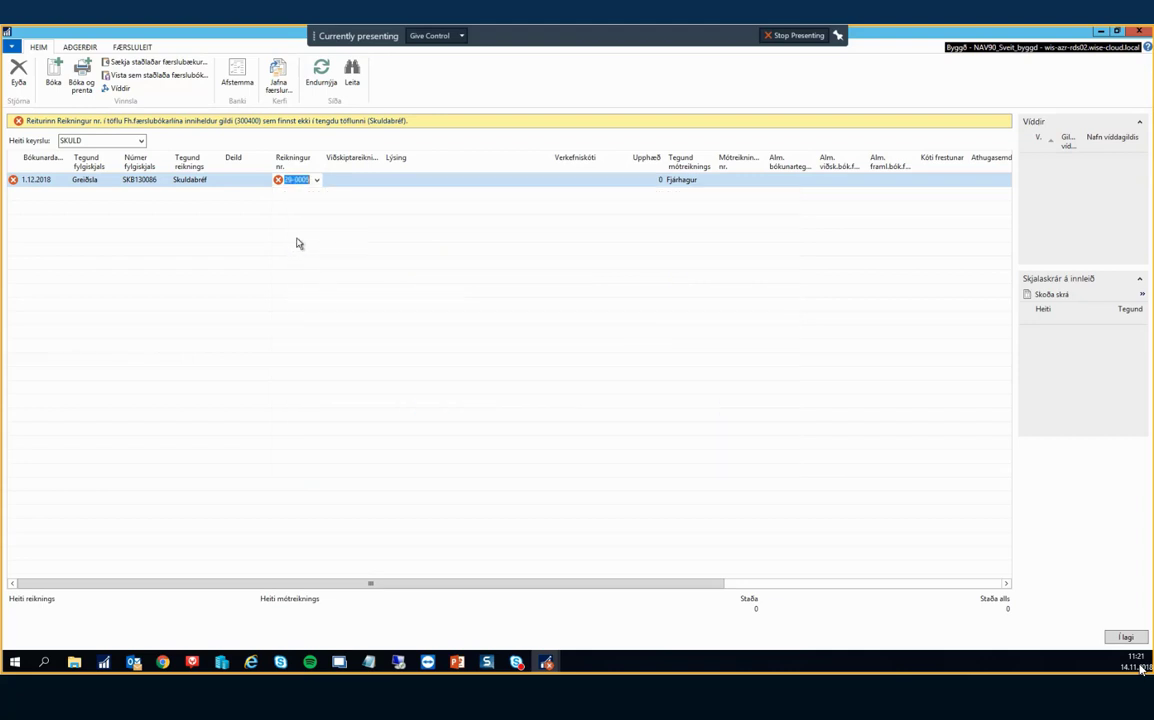
{"action": "type", "text": "300100"}
{"action": "key", "text": "Tab"}
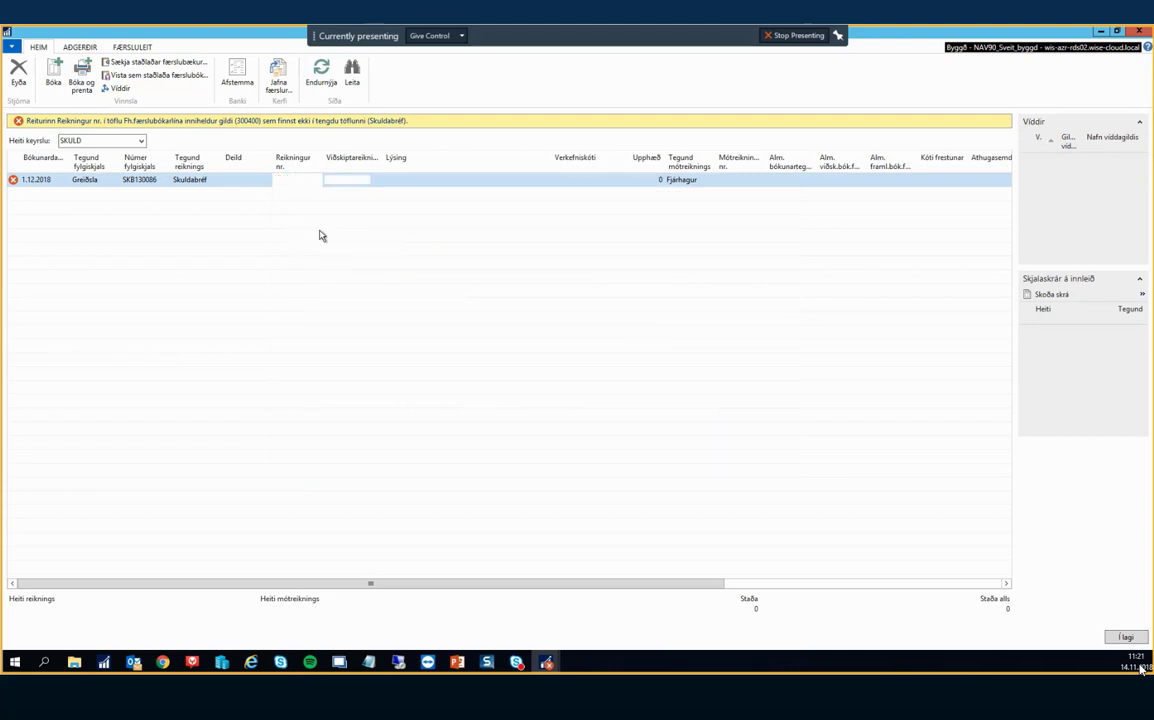
{"action": "key", "text": "Tab"}
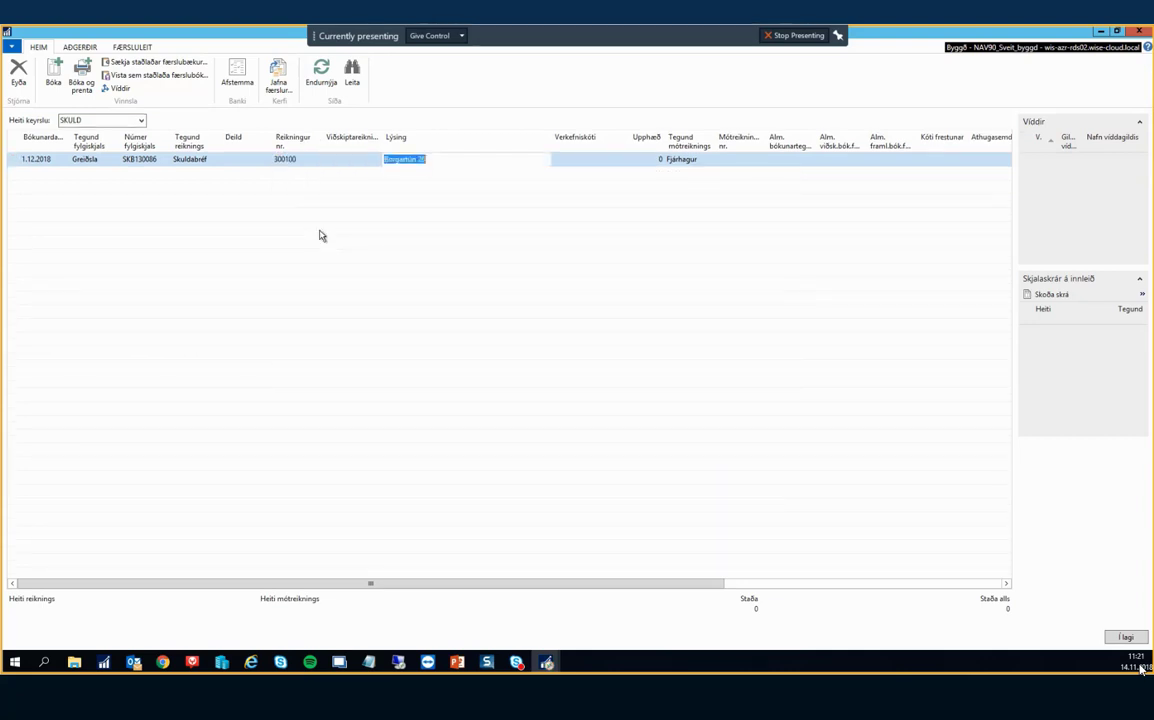
{"action": "key", "text": "Tab"}
{"action": "key", "text": "shift+Tab"}
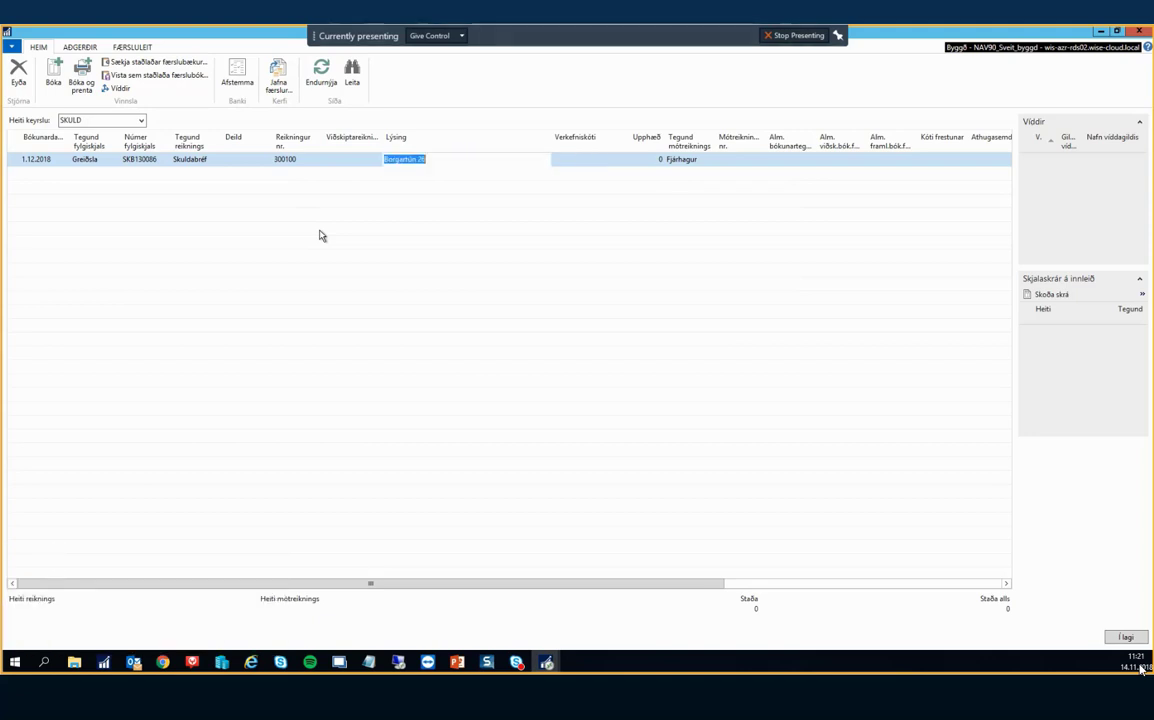
{"action": "key", "text": "Tab"}
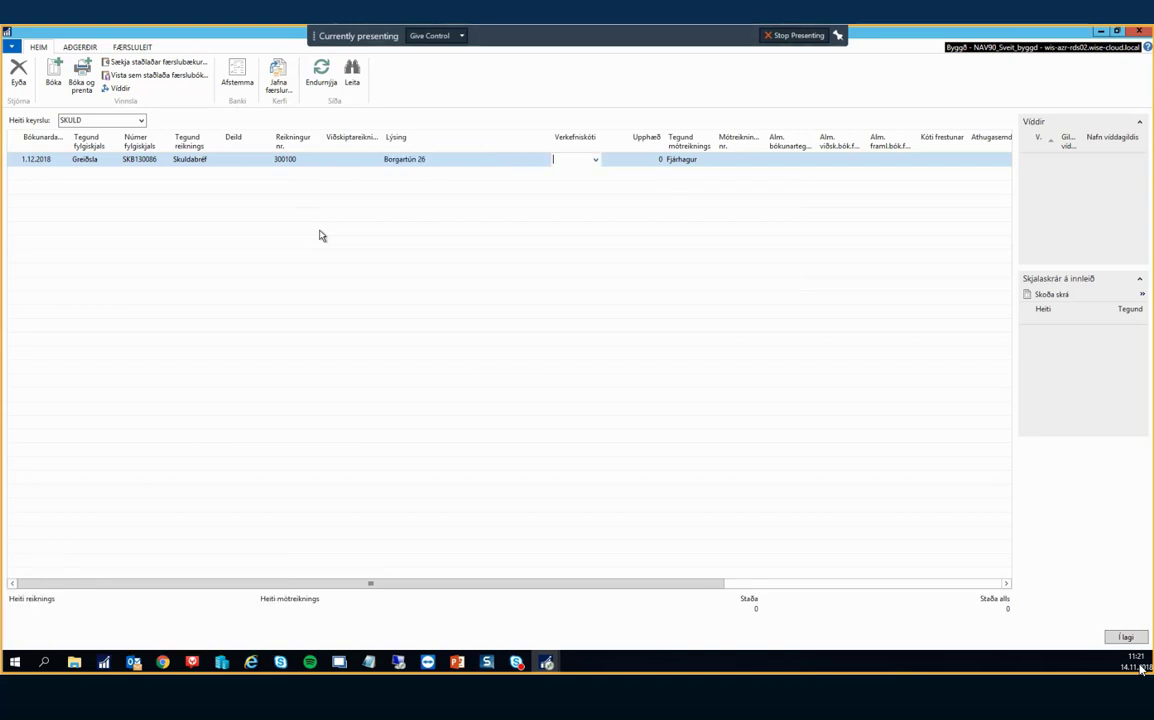
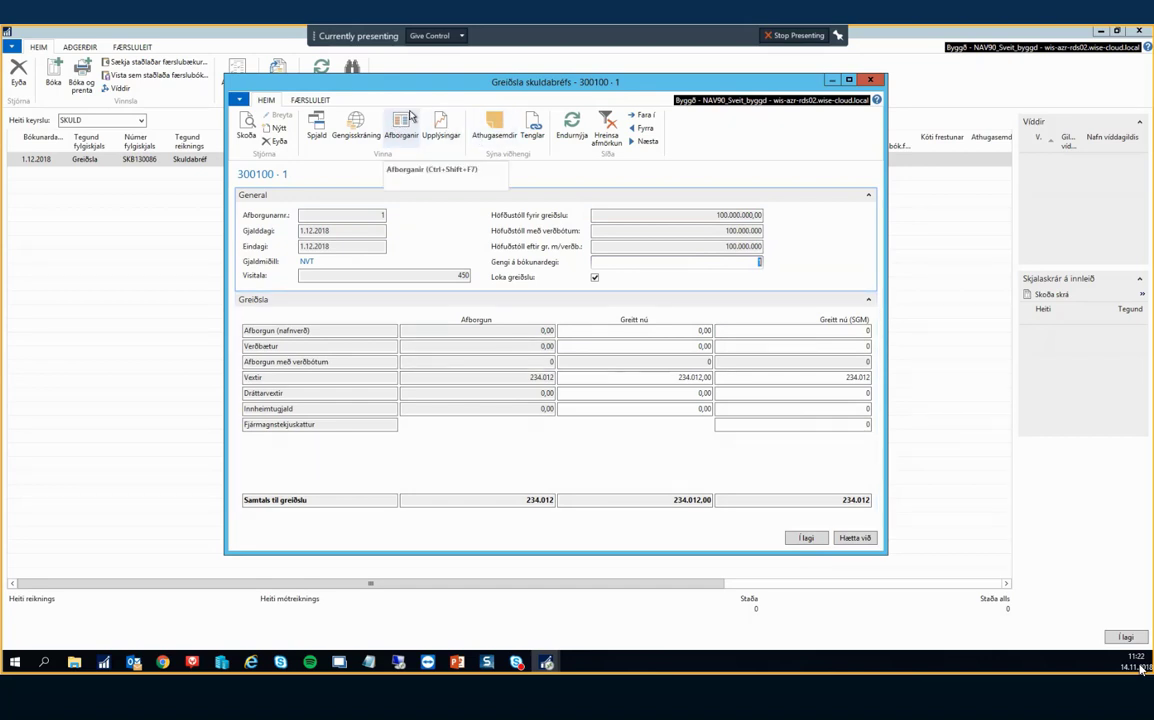
Check the first installment's 0,00 payment amount in loan 300100's installment schedule.
{"action": "left_click", "coordinate": [402, 124]}
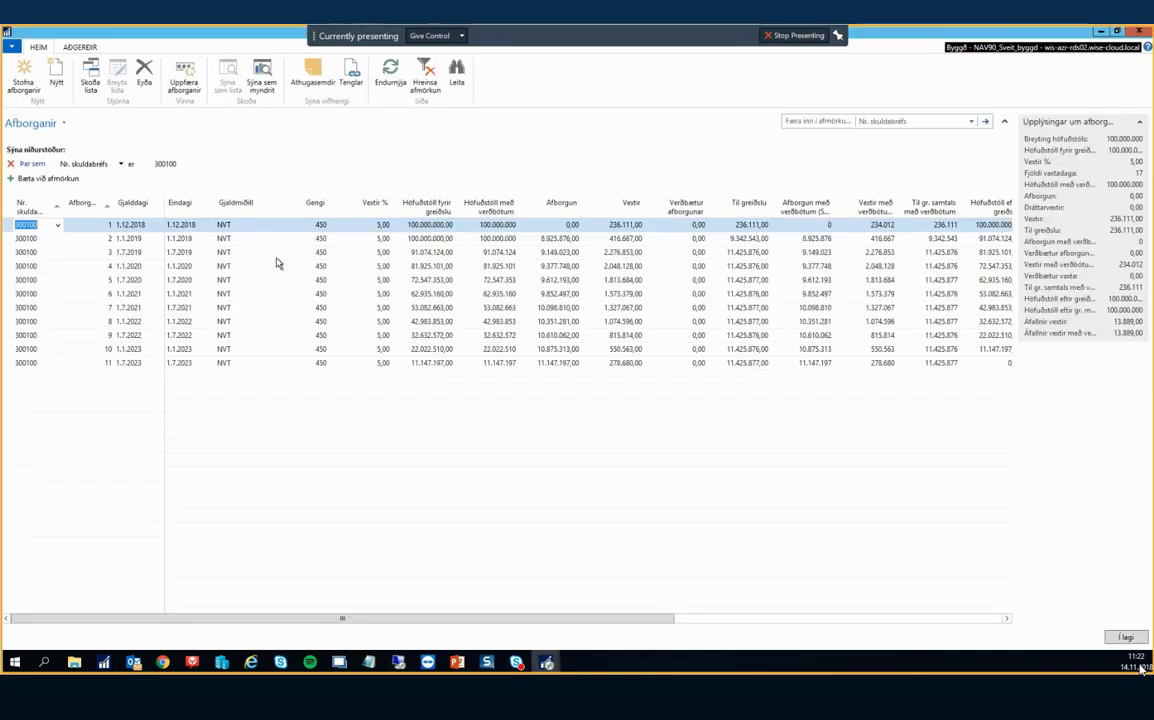
{"action": "left_click", "coordinate": [566, 227]}
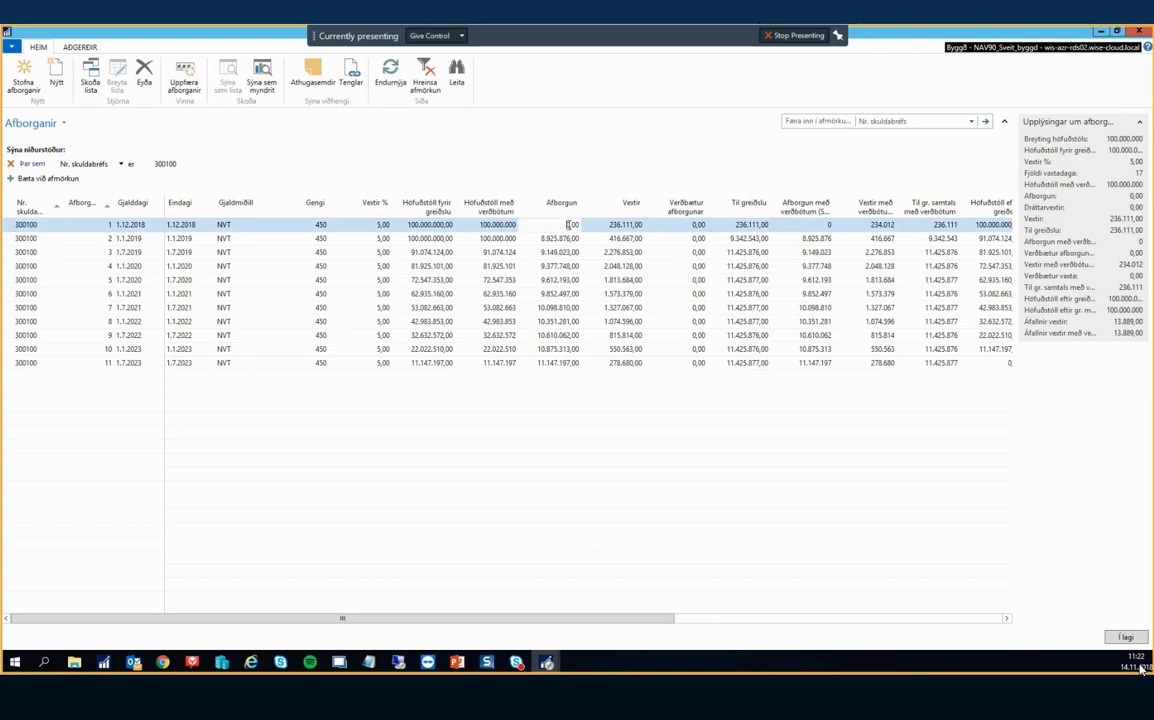
{"action": "key", "text": "Tab"}
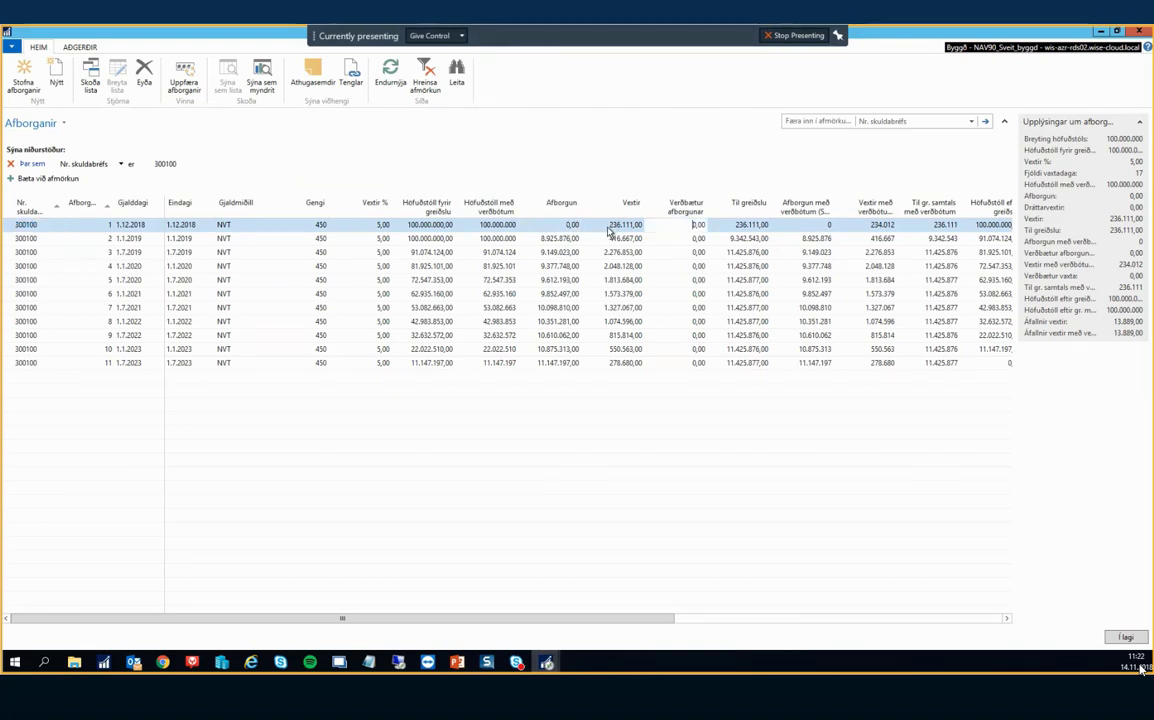
{"action": "left_click", "coordinate": [545, 230]}
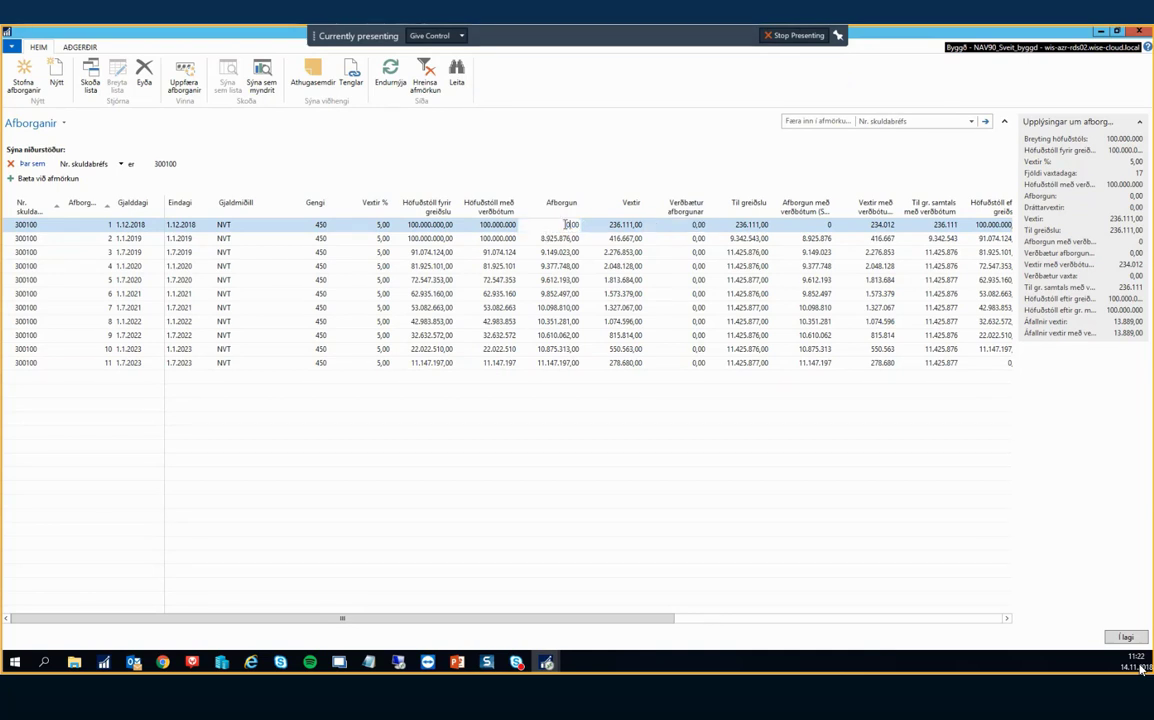
{"action": "double_click", "coordinate": [565, 224]}
{"action": "key", "text": "Escape"}
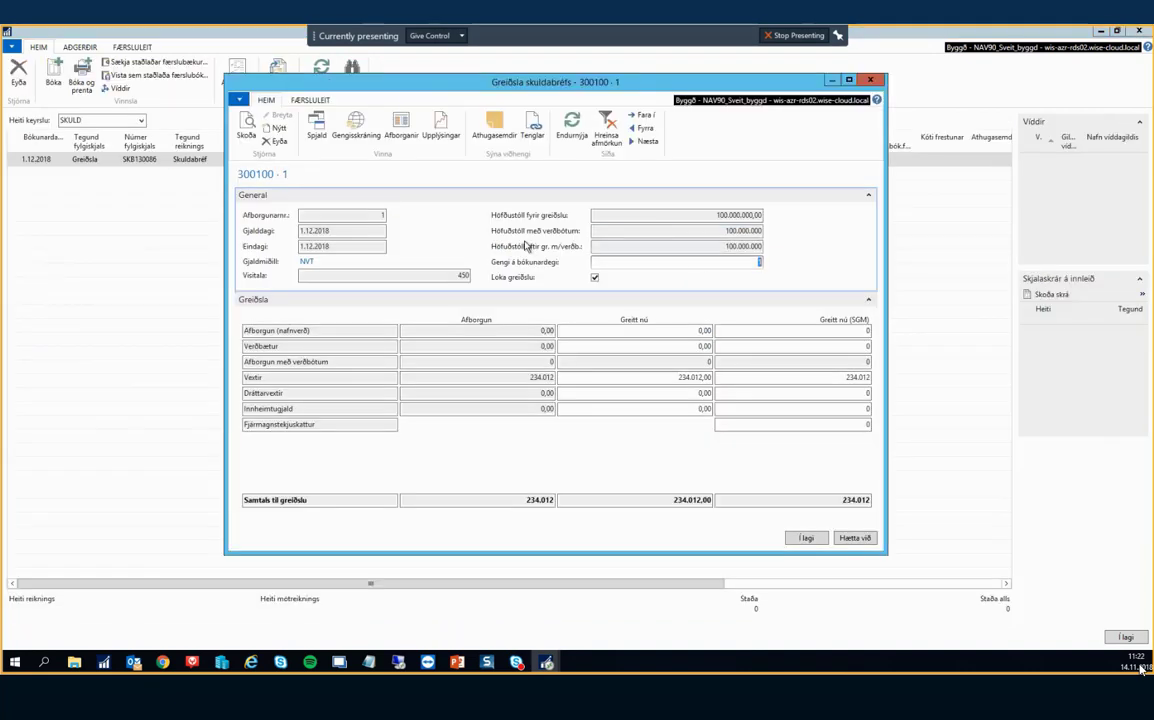
Recalculate the loan's installments and confirm the 234.012 interest payment into the journal.
{"action": "left_click", "coordinate": [401, 127]}
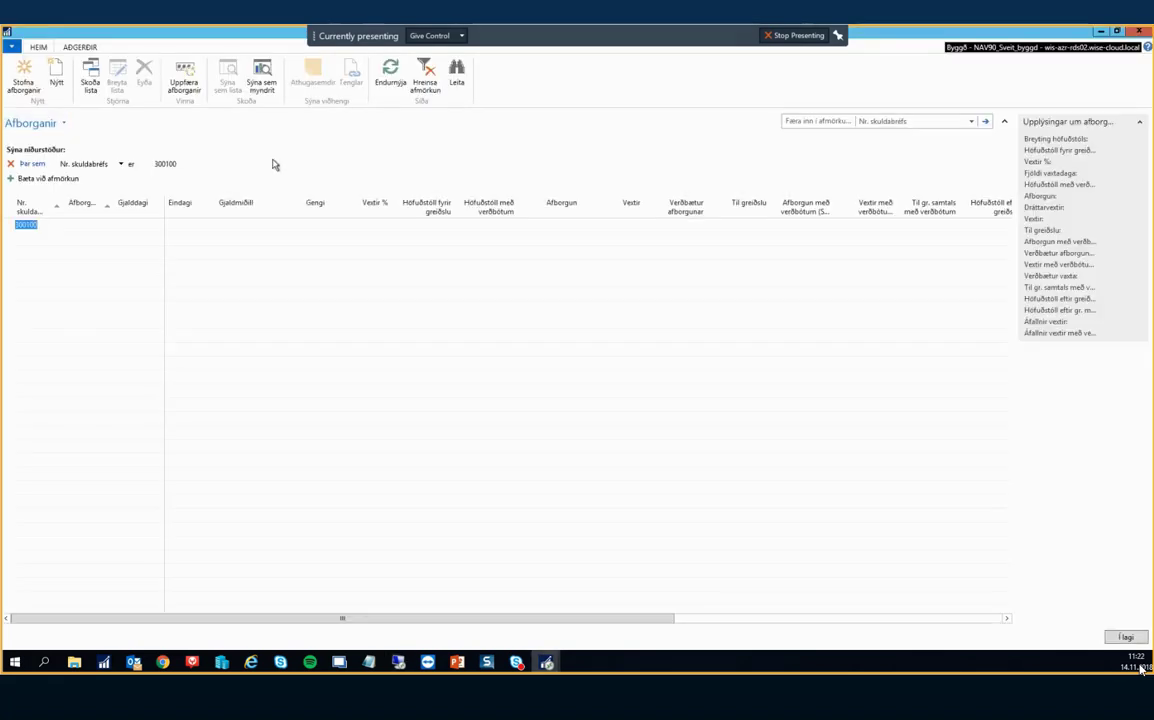
{"action": "left_click", "coordinate": [183, 80]}
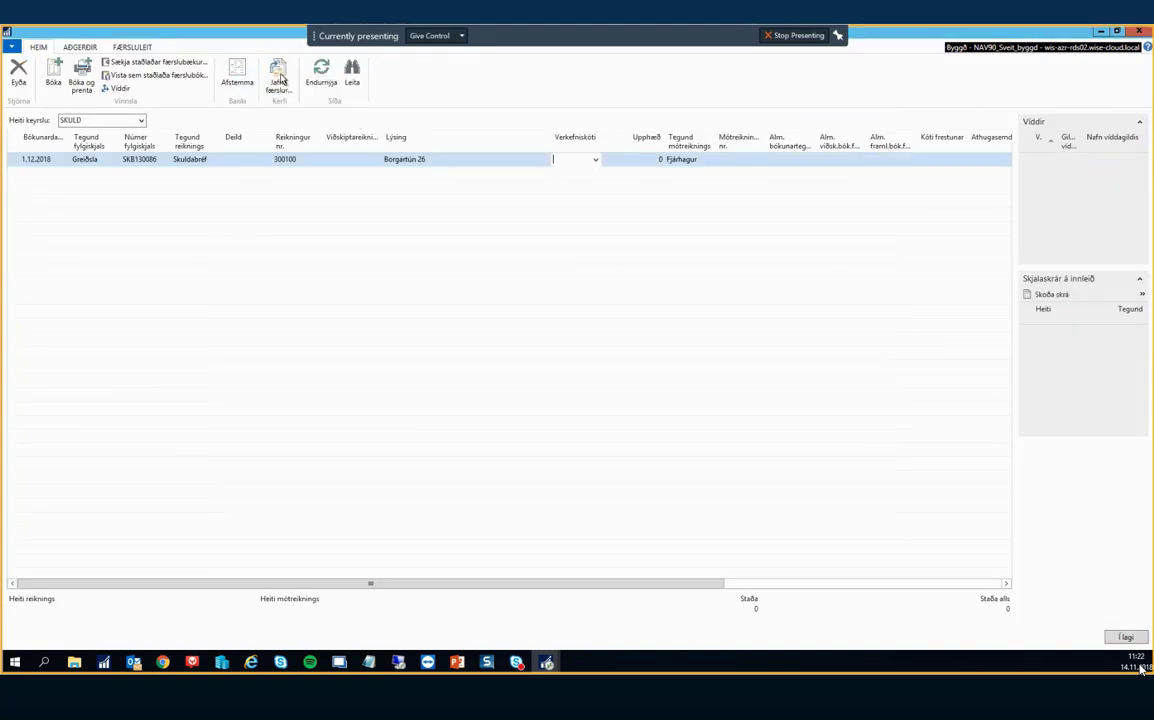
{"action": "left_click", "coordinate": [279, 78]}
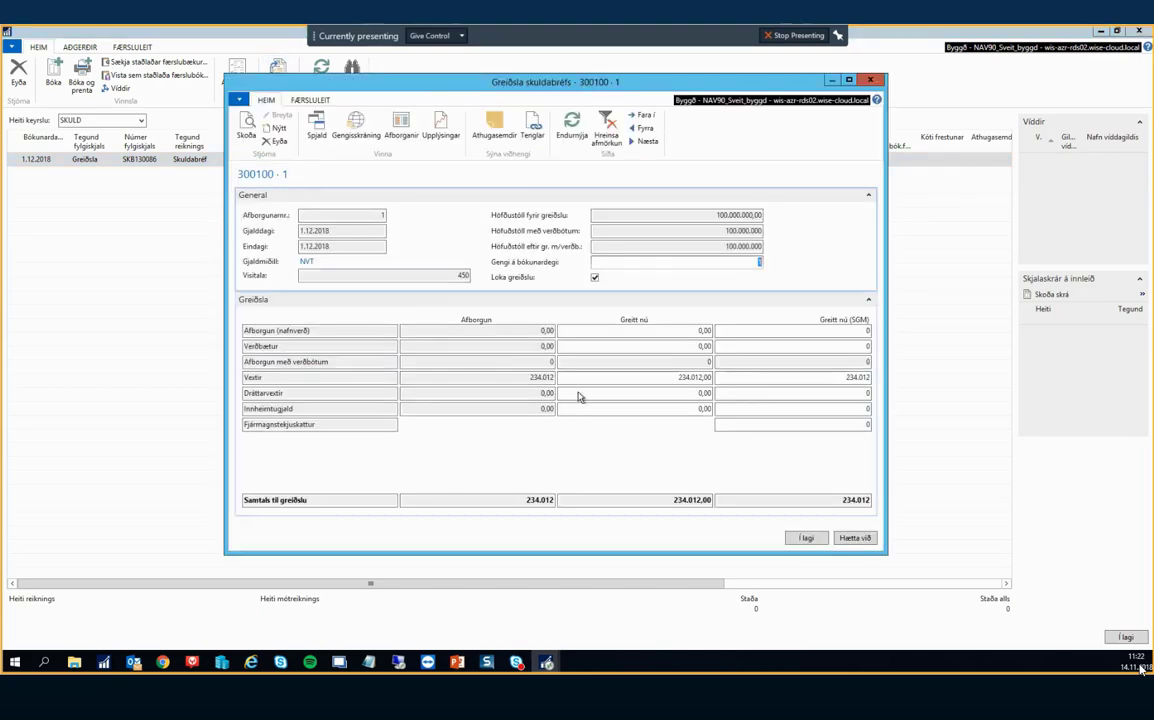
{"action": "left_click", "coordinate": [807, 538]}
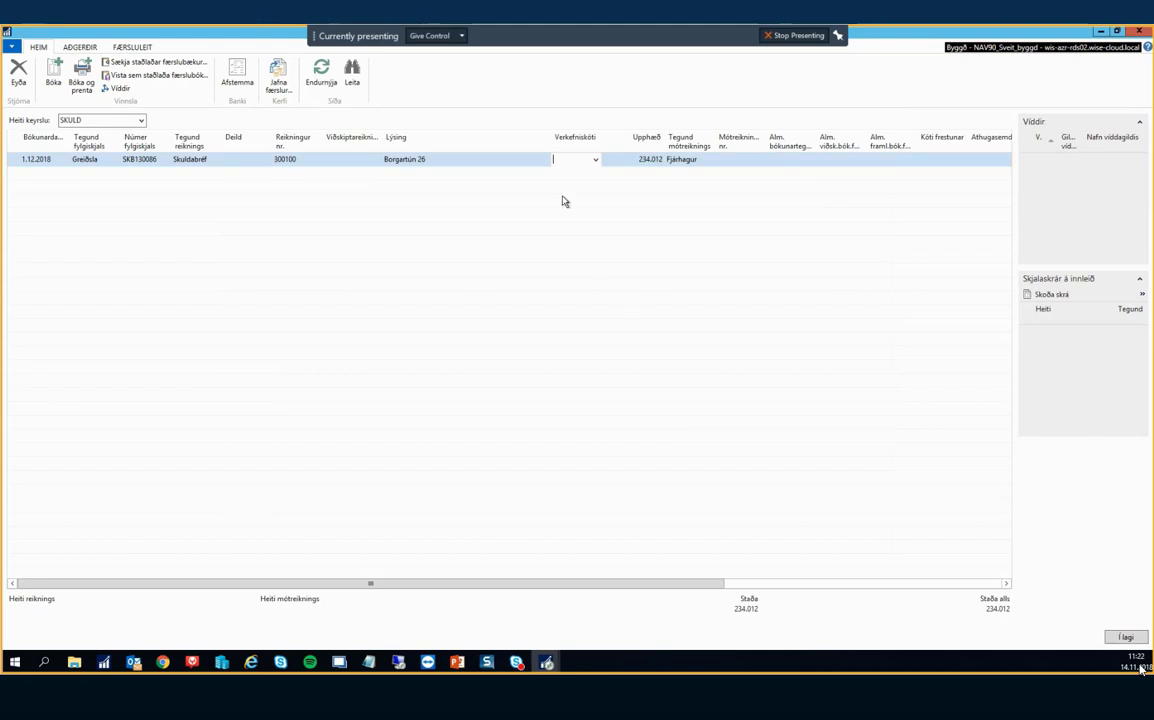
Add a balancing bank account 150-111 line 'Greitt af skuldabréfi' for -234.012.
{"action": "key", "text": "Down"}
{"action": "key", "text": "Left"}
{"action": "key", "text": "Left"}
{"action": "key", "text": "Left"}
{"action": "key", "text": "Left"}
{"action": "key", "text": "Left"}
{"action": "type", "text": "b"}
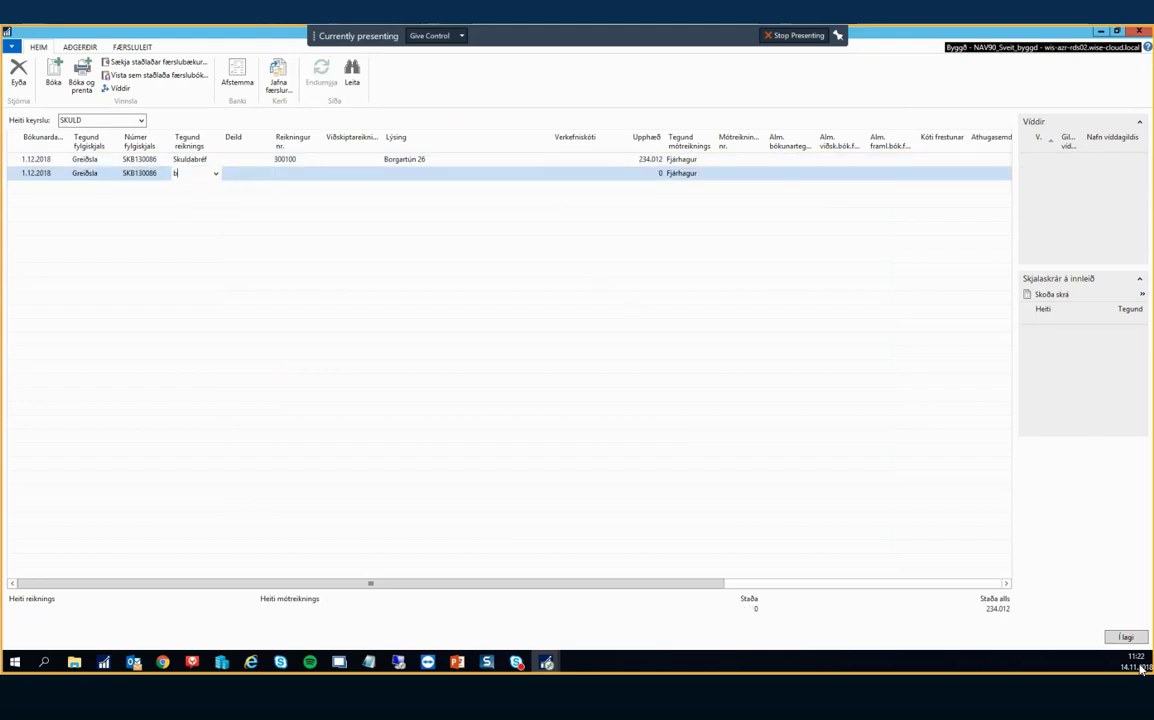
{"action": "key", "text": "Tab"}
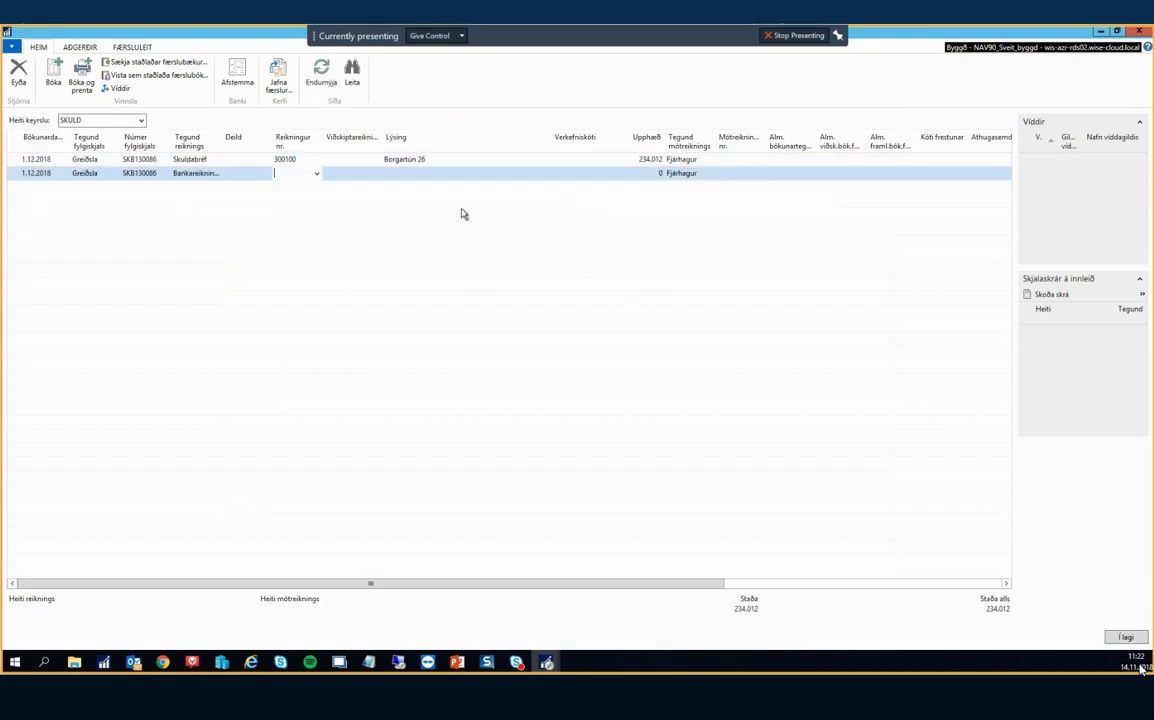
{"action": "left_click", "coordinate": [316, 173]}
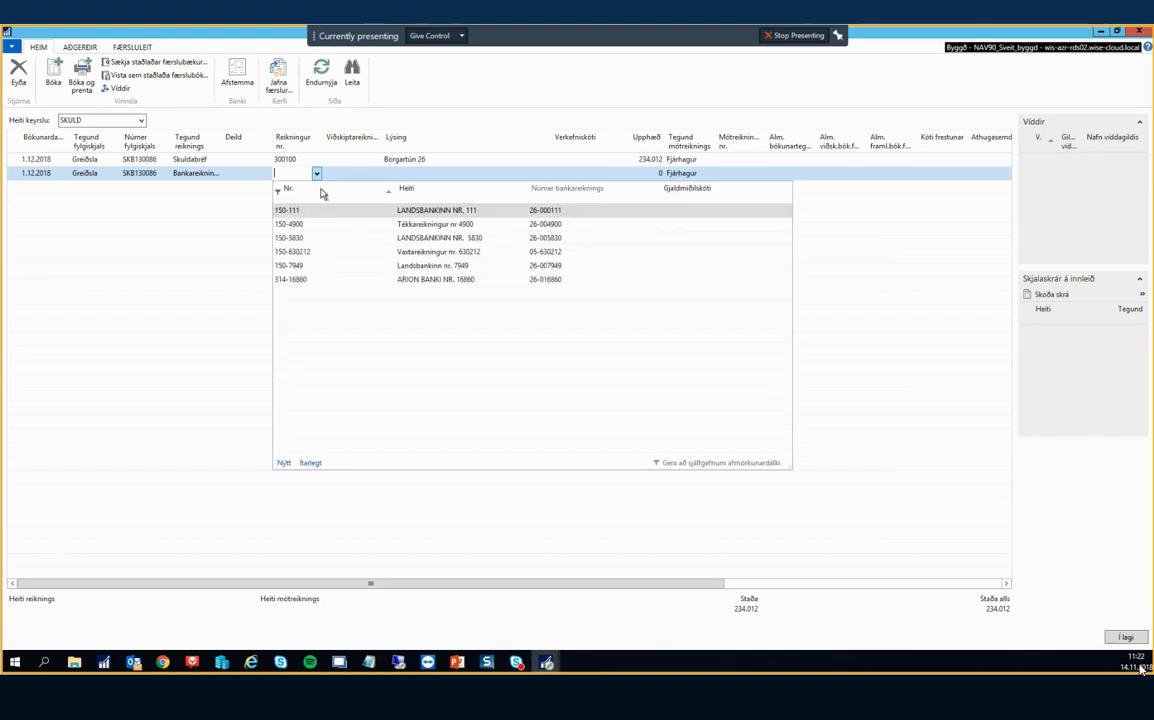
{"action": "left_click", "coordinate": [300, 211]}
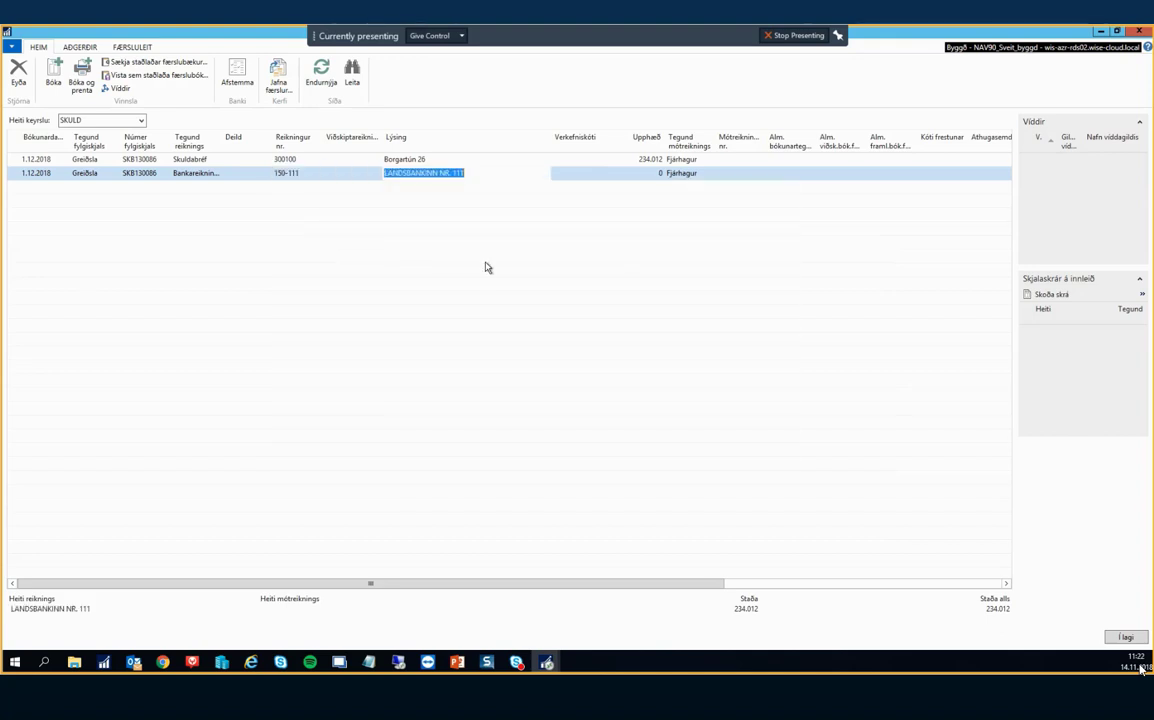
{"action": "type", "text": "Greitt af sk"}
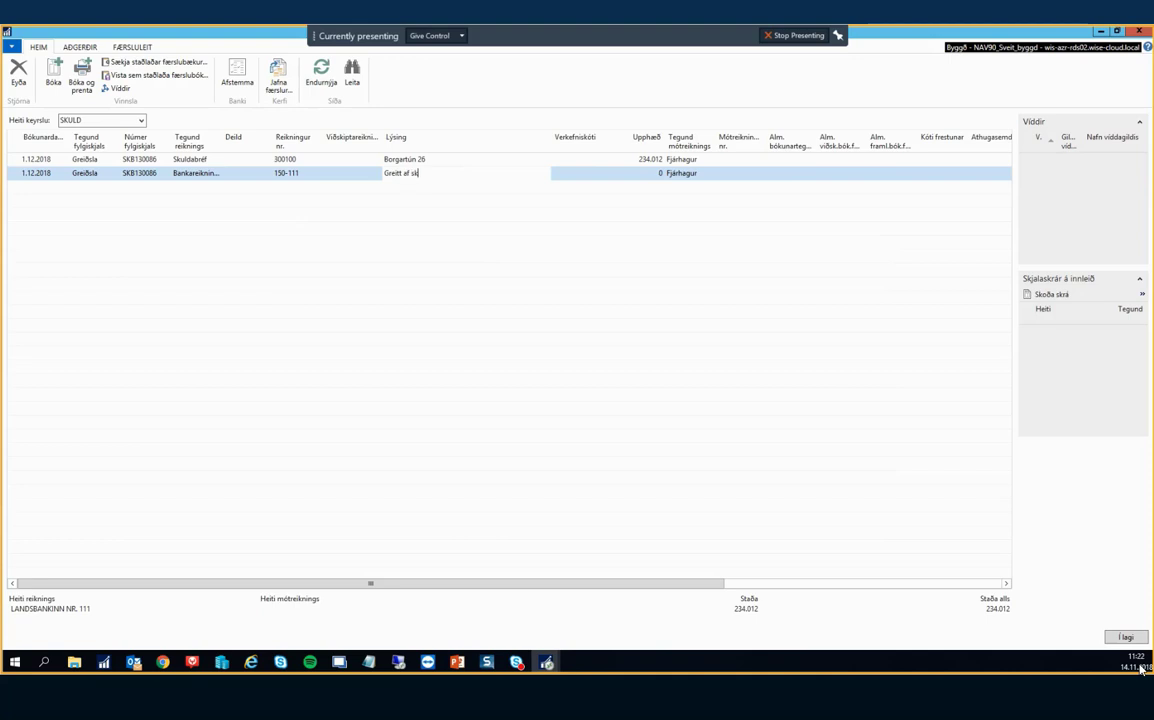
{"action": "type", "text": "uldabréfi"}
{"action": "key", "text": "Tab"}
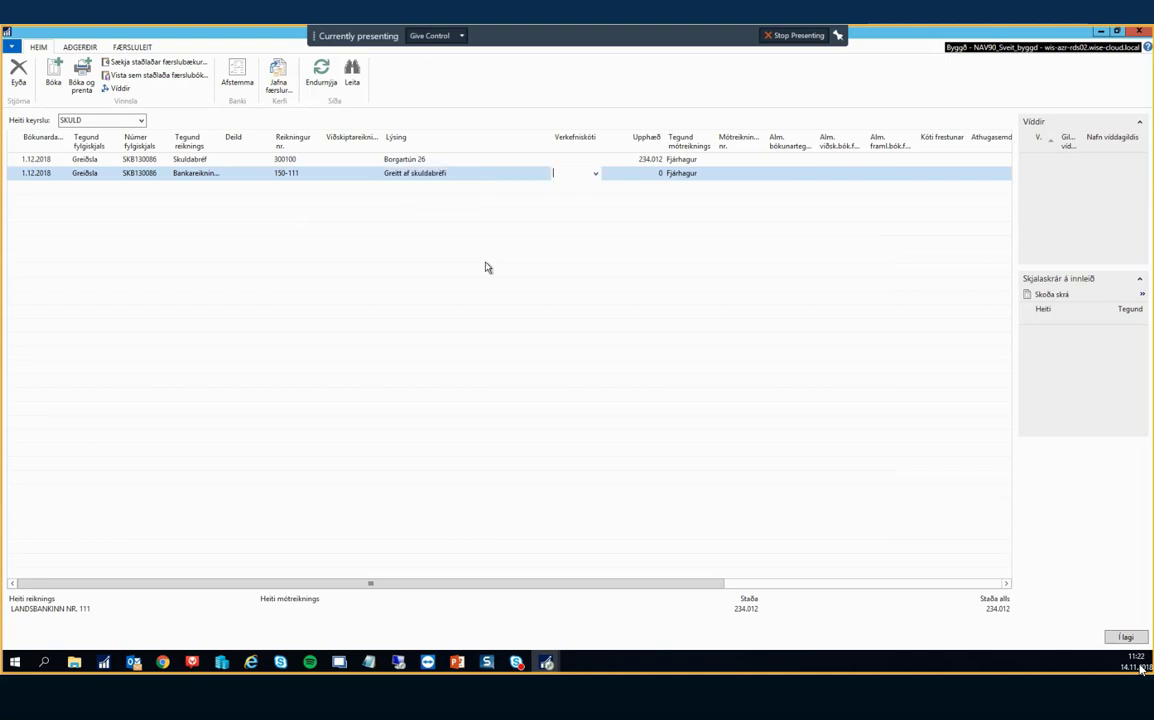
{"action": "key", "text": "Tab"}
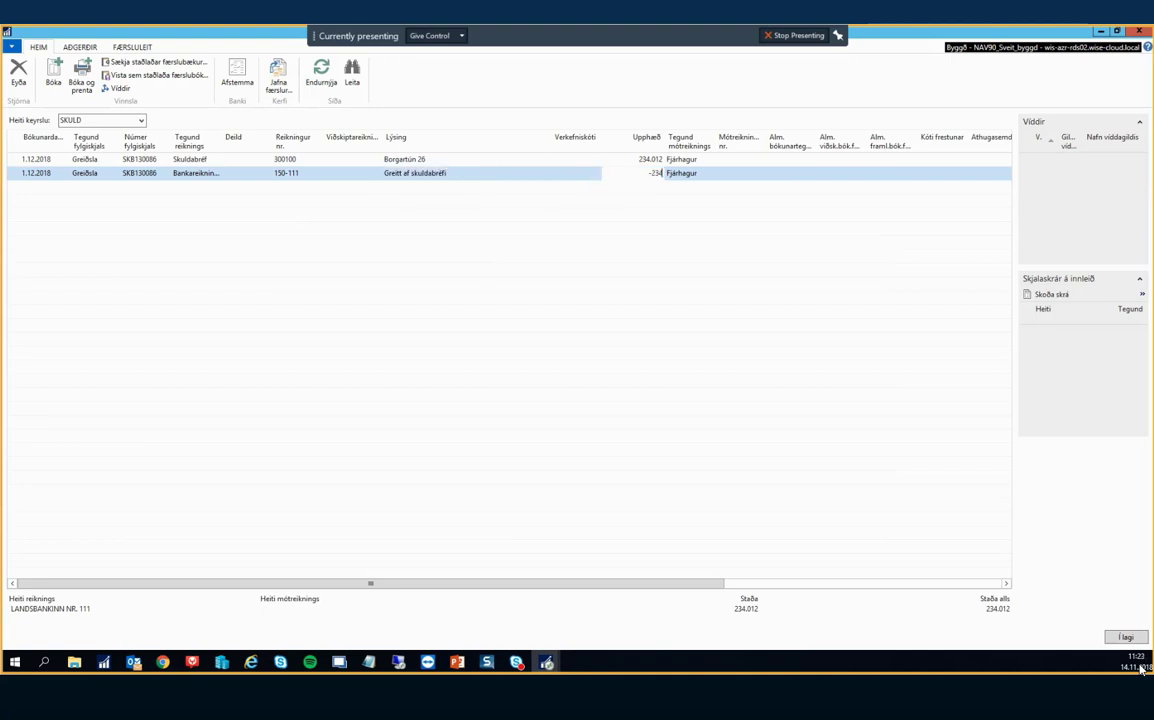
{"action": "key", "text": "Tab"}
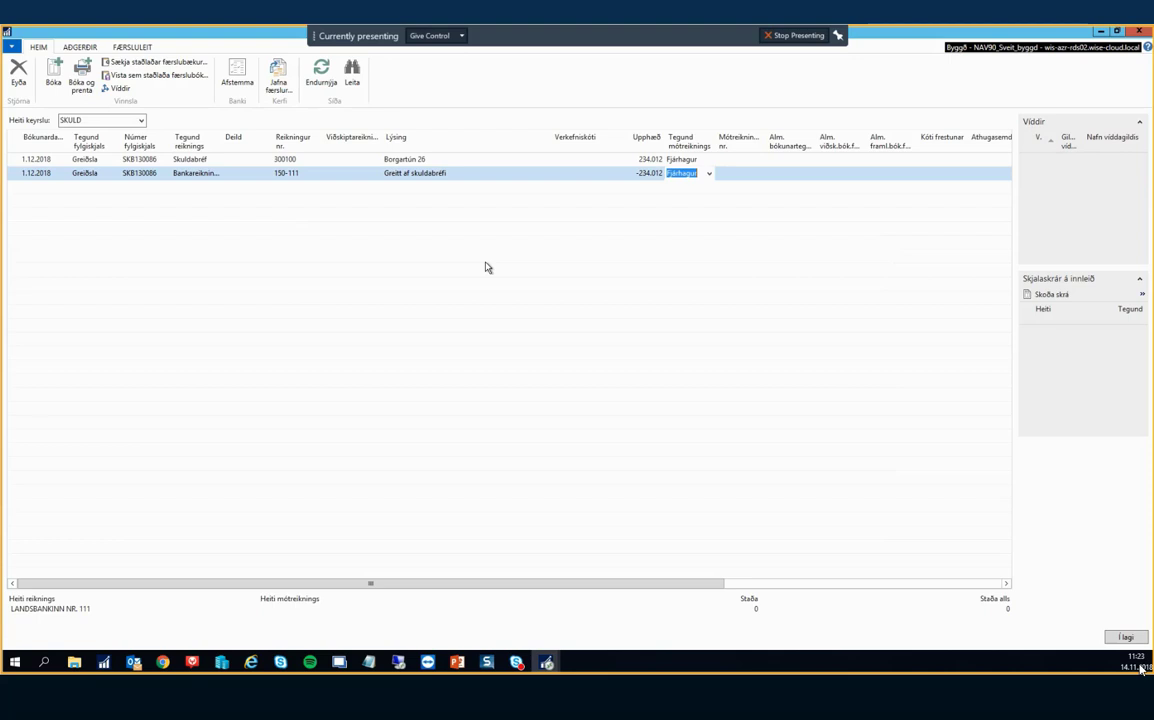
Post the SKULD journal lines and close the emptied journal.
{"action": "left_click", "coordinate": [48, 81]}
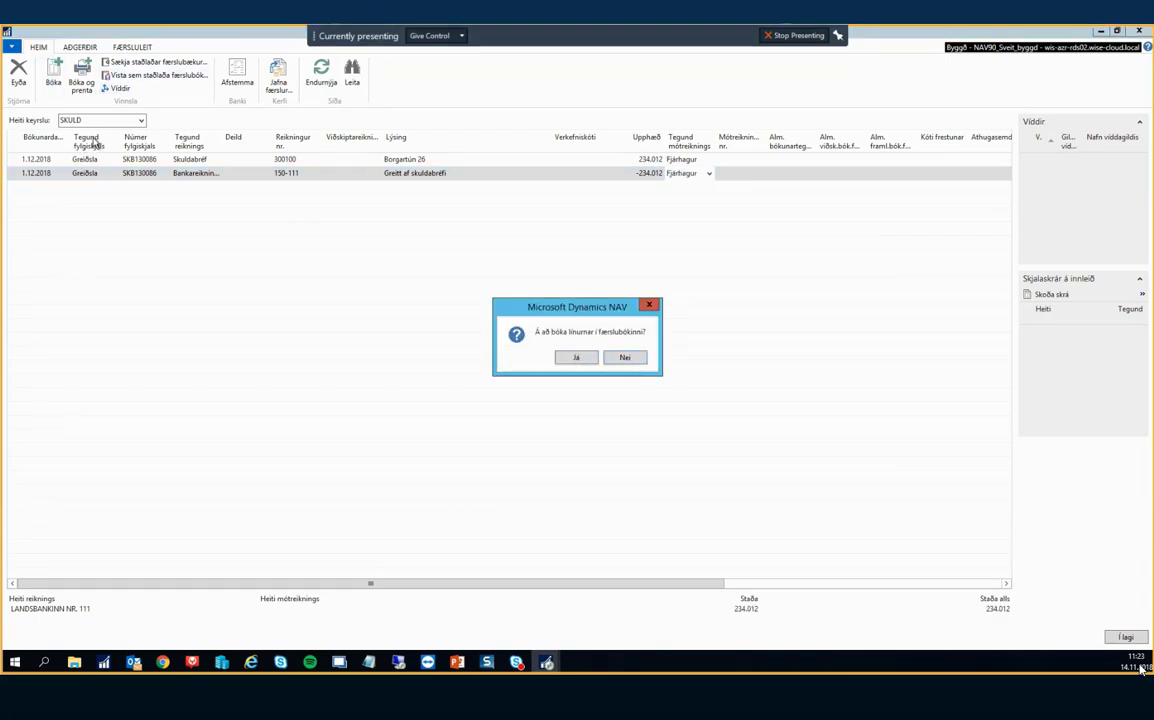
{"action": "left_click", "coordinate": [580, 359]}
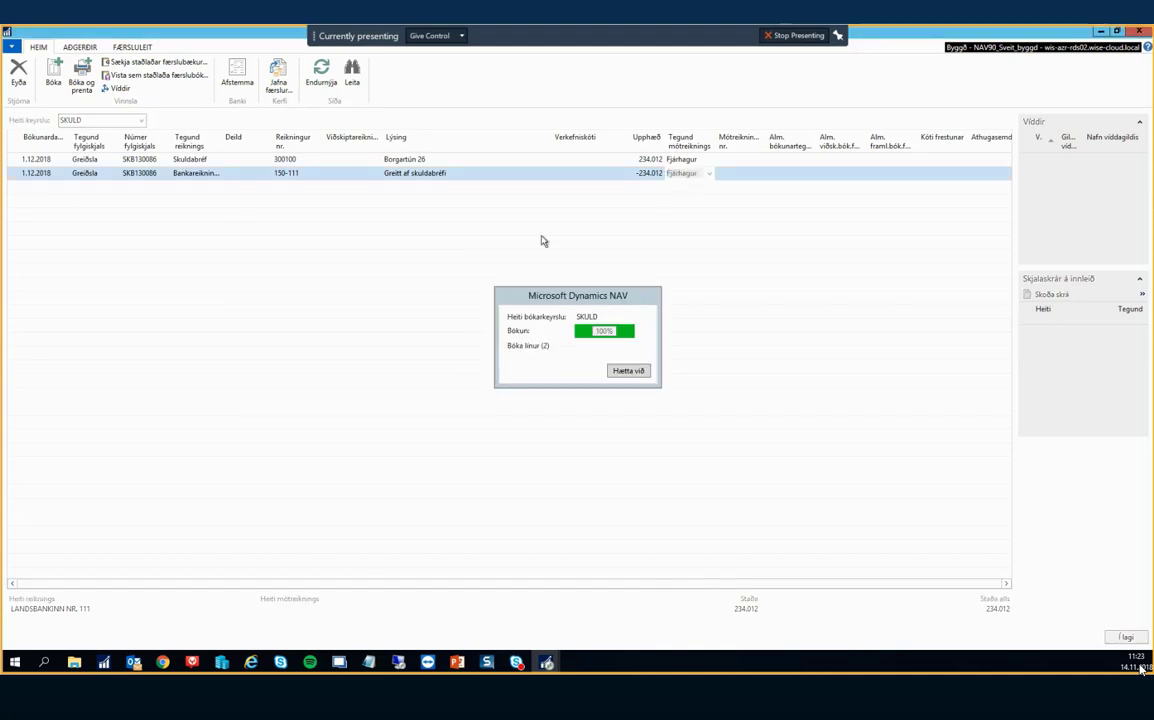
{"action": "left_click", "coordinate": [632, 358]}
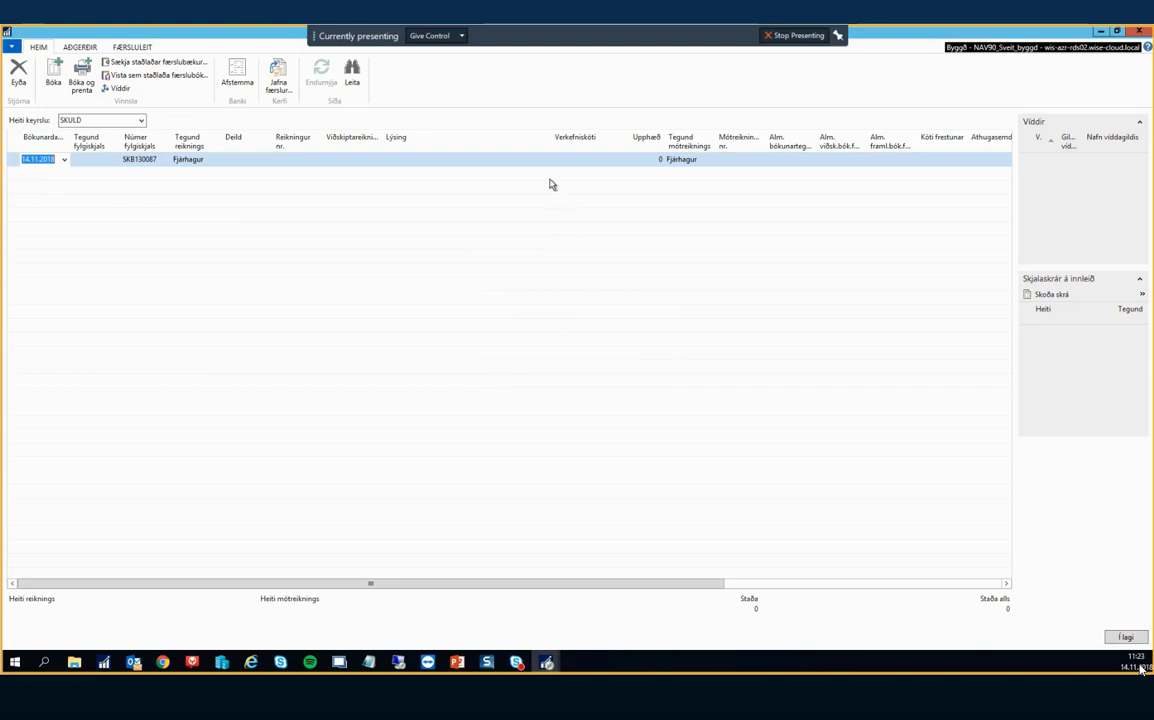
{"action": "left_click", "coordinate": [1141, 33]}
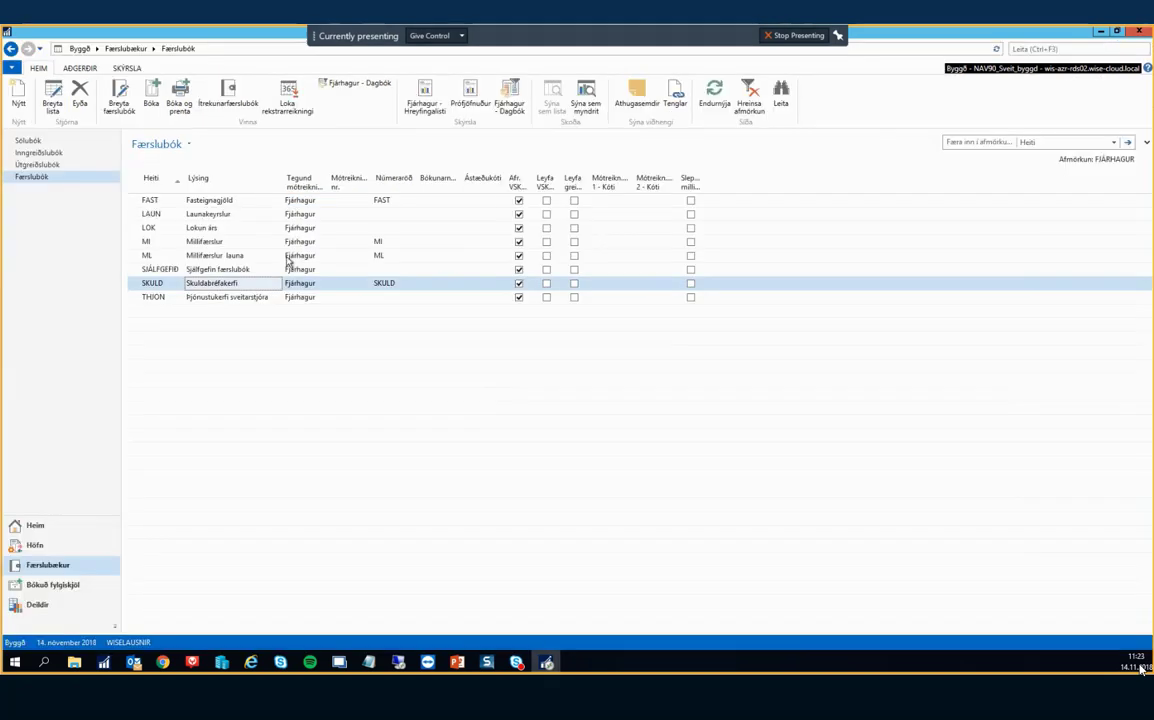
Open Skuldabréf Tímabilsaðgerðir and look over the Færa gengismun og verðbætur options without running it.
{"action": "left_click", "coordinate": [50, 606]}
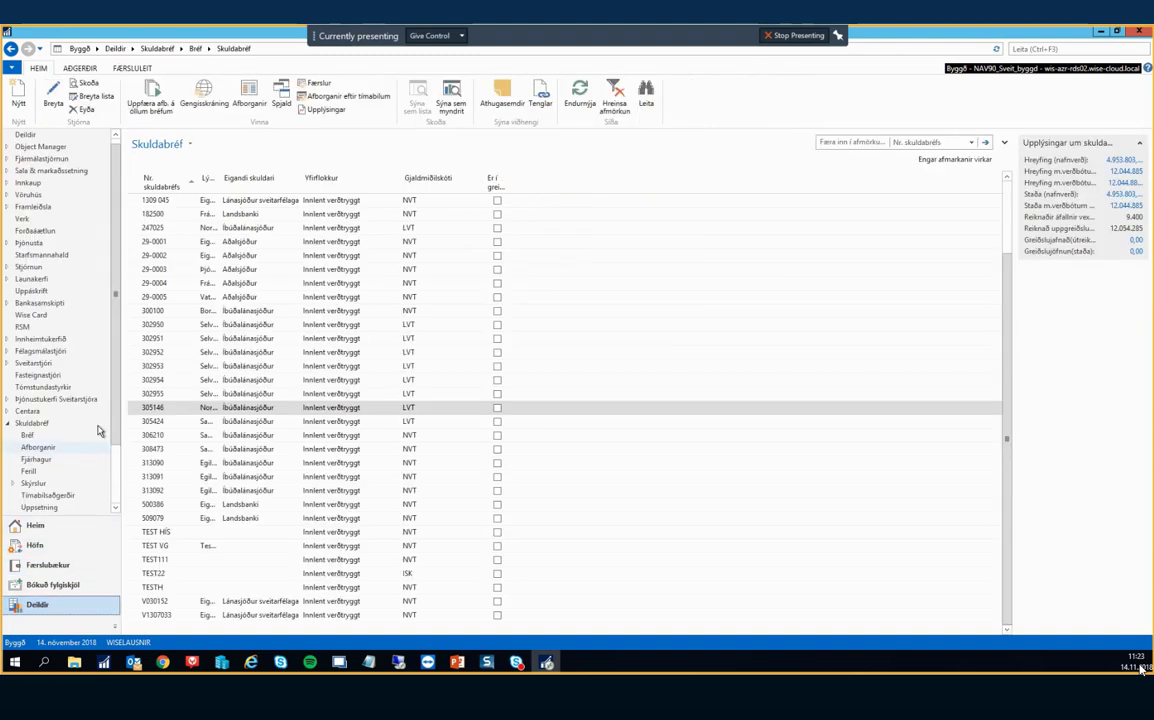
{"action": "scroll", "coordinate": [108, 440], "scroll_direction": "down", "scroll_amount": 2}
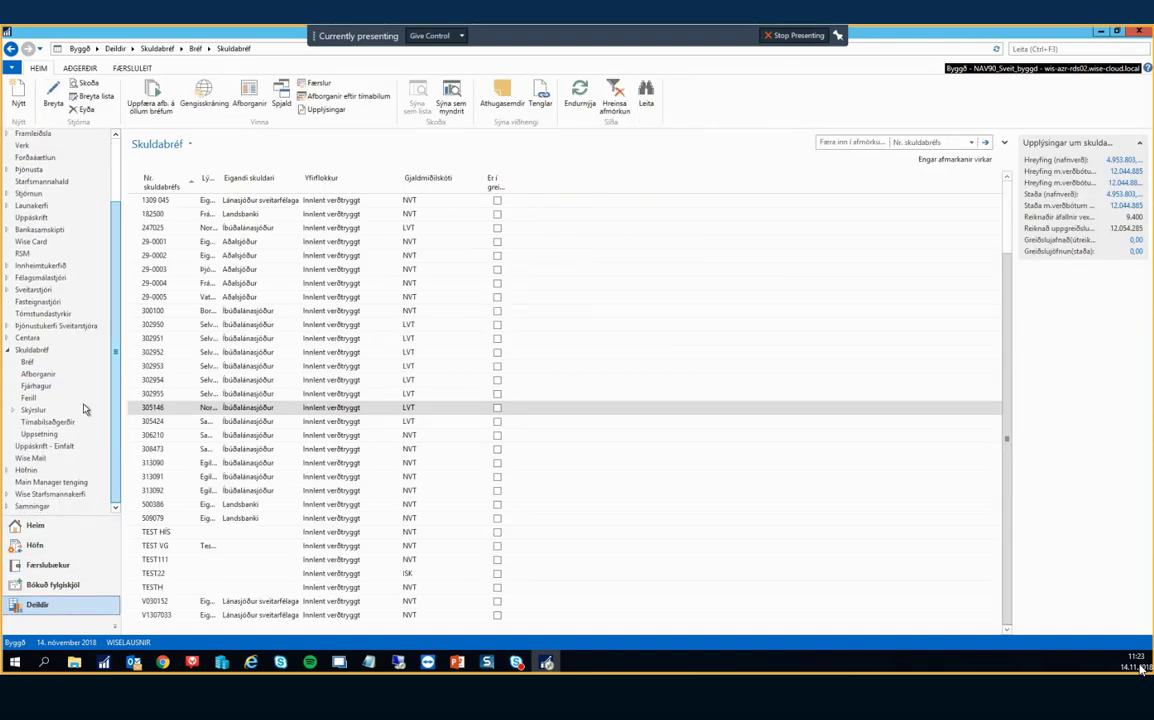
{"action": "left_click", "coordinate": [47, 422]}
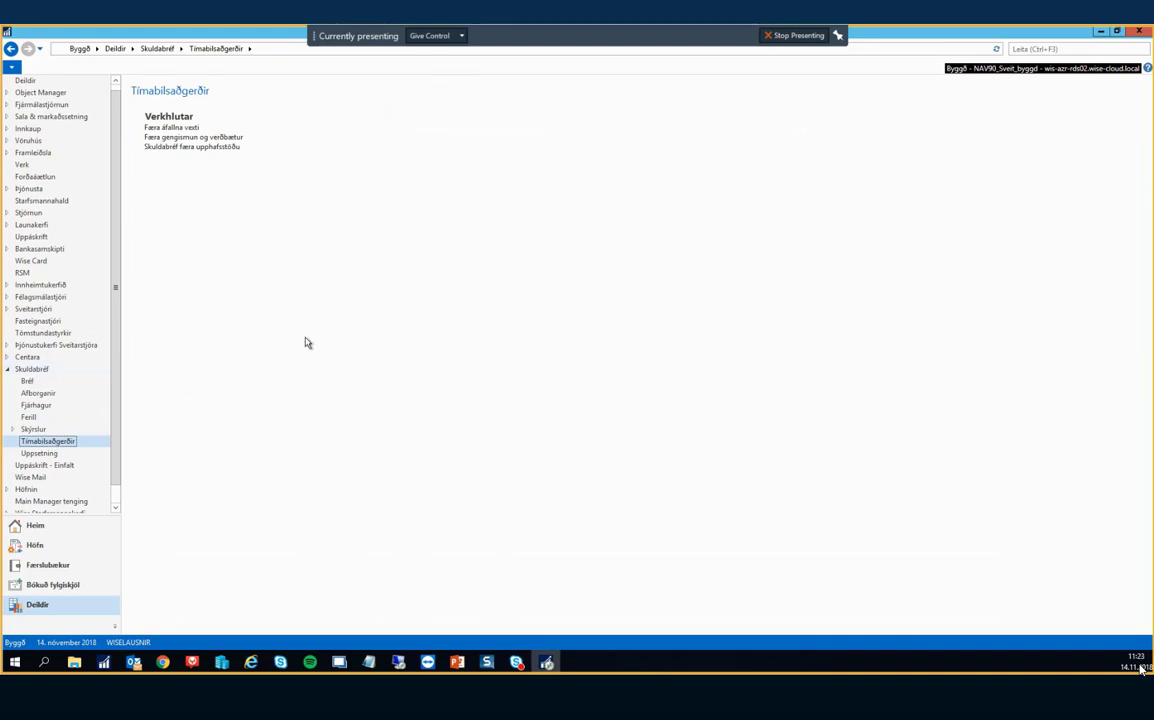
{"action": "left_click", "coordinate": [188, 139]}
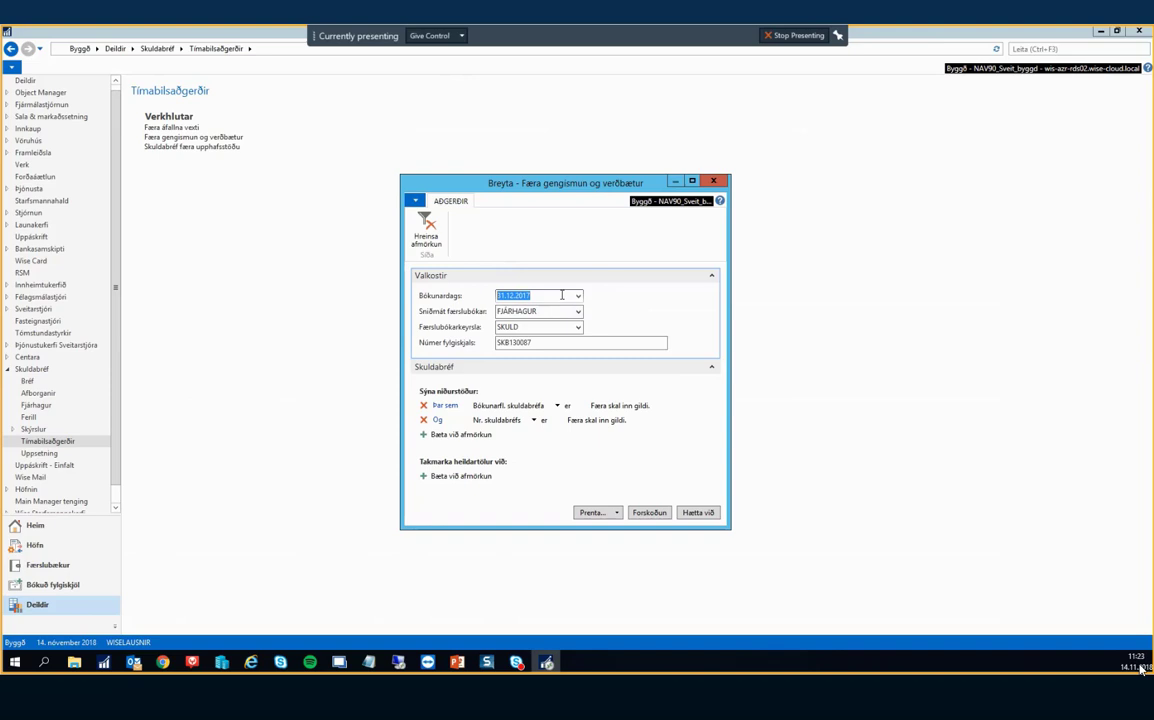
{"action": "key", "text": "Escape"}
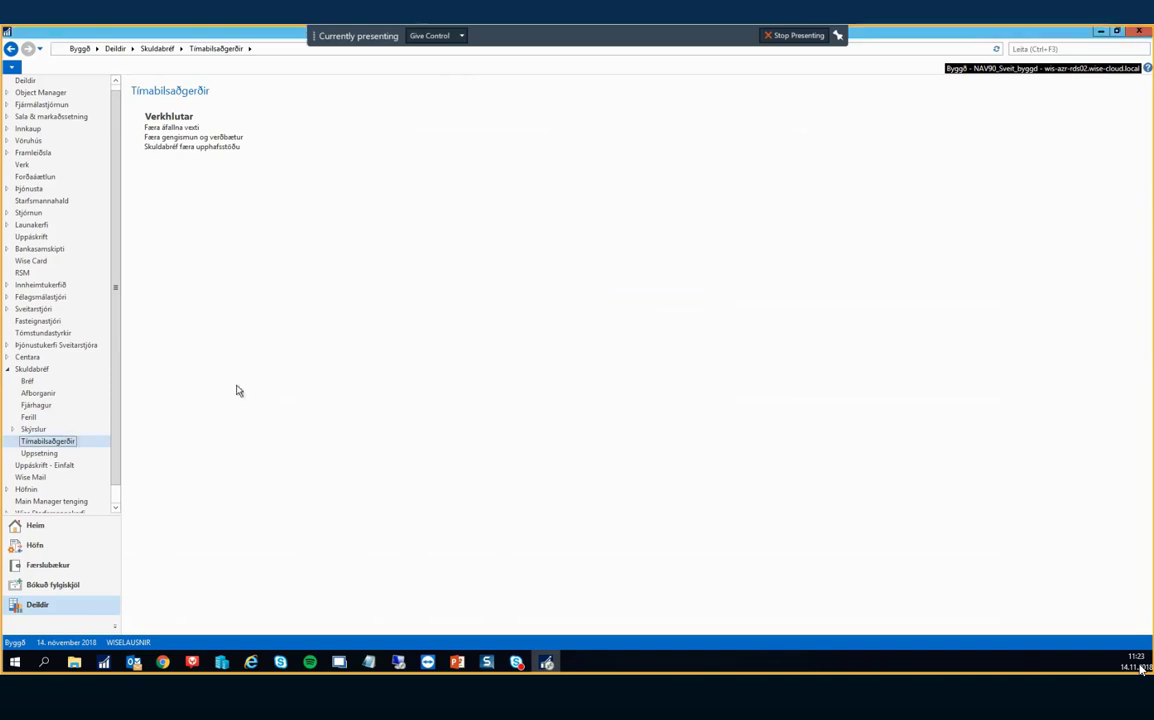
Open the recorded rates for the NVT index from the loan setup's currency list.
{"action": "left_click", "coordinate": [42, 453]}
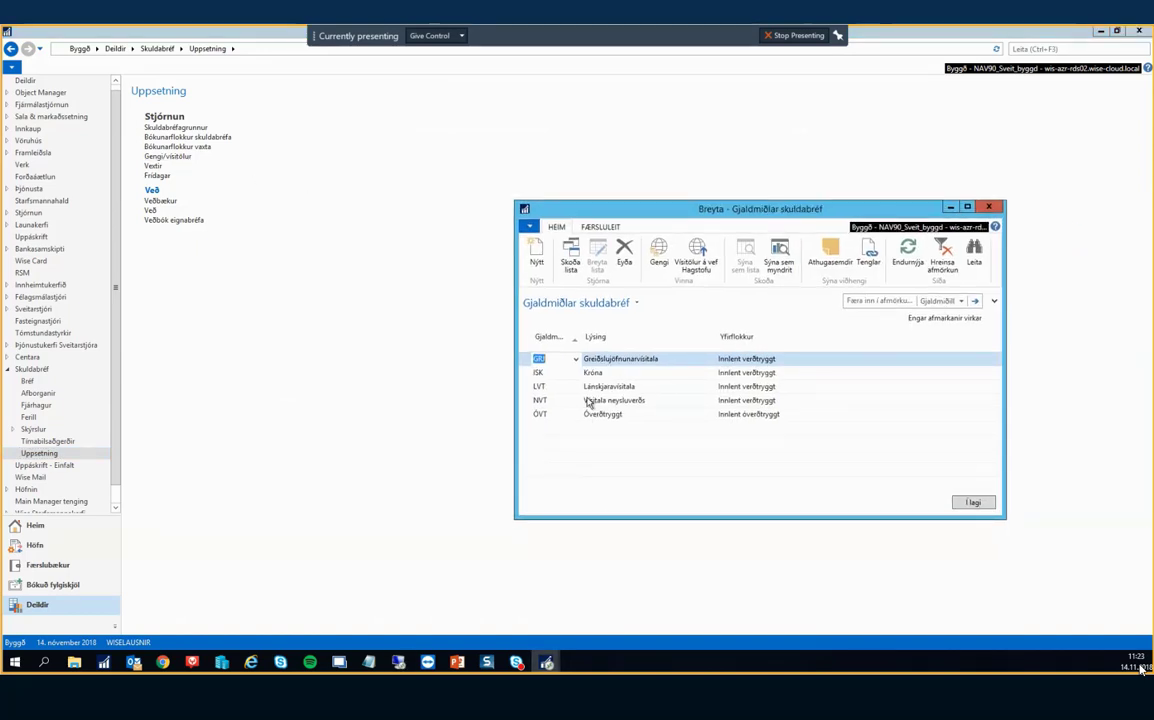
{"action": "left_click", "coordinate": [604, 401]}
{"action": "key", "text": "Up"}
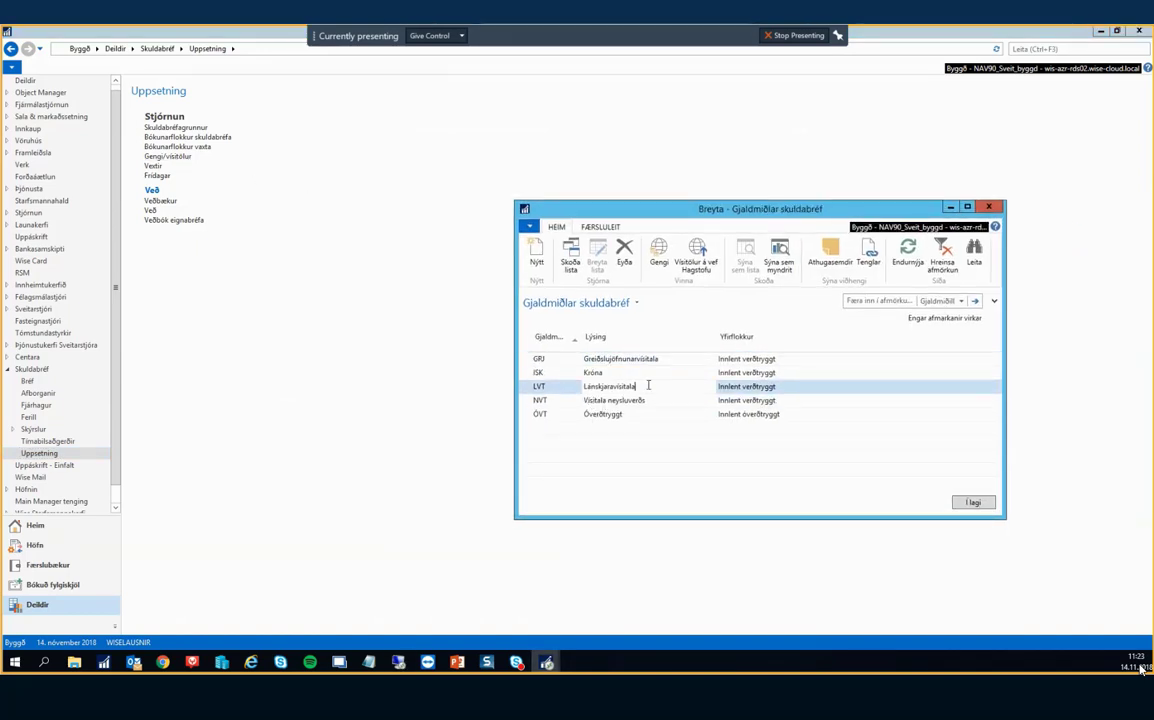
{"action": "left_click", "coordinate": [648, 401]}
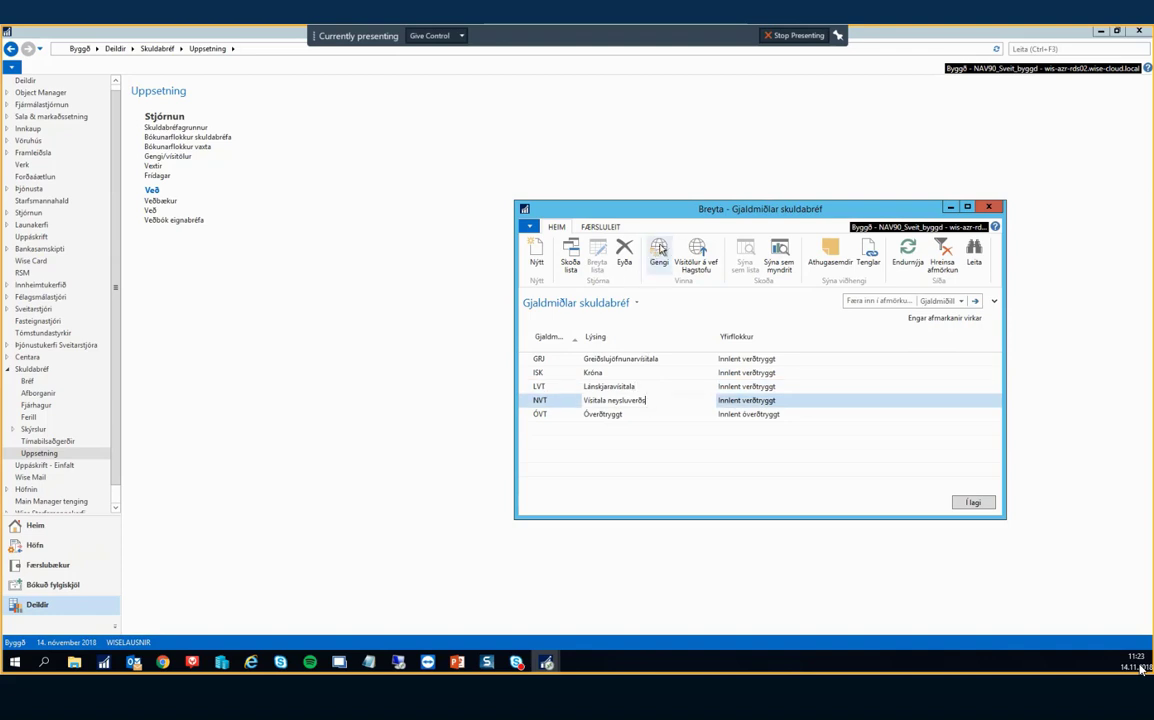
{"action": "left_click", "coordinate": [660, 249]}
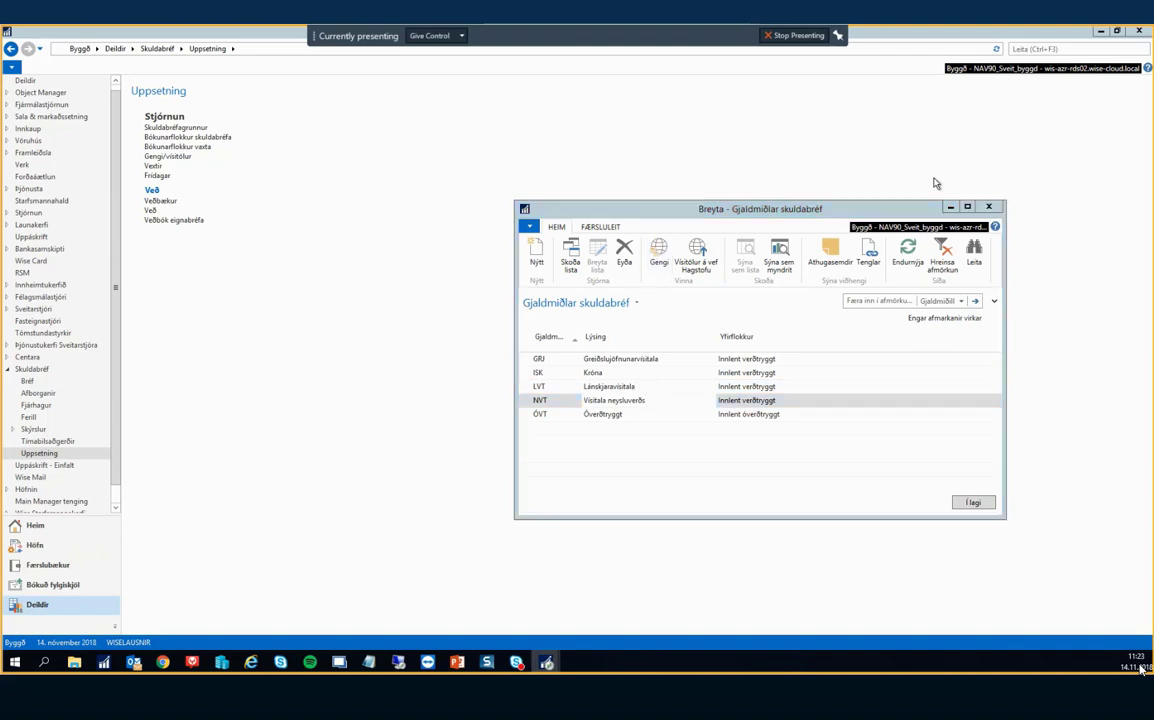
Add a 1.12.2018 NVT rate of 460 buying and 460 selling, then close both lists.
{"action": "key", "text": "ctrl+End"}
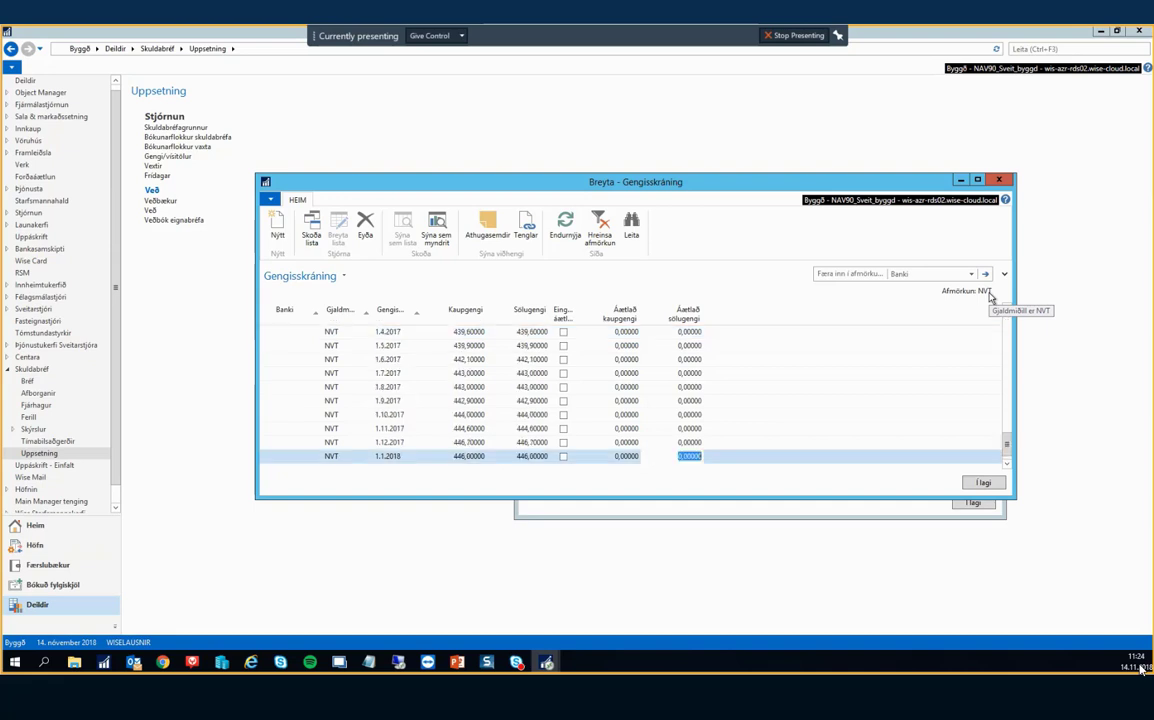
{"action": "key", "text": "Tab"}
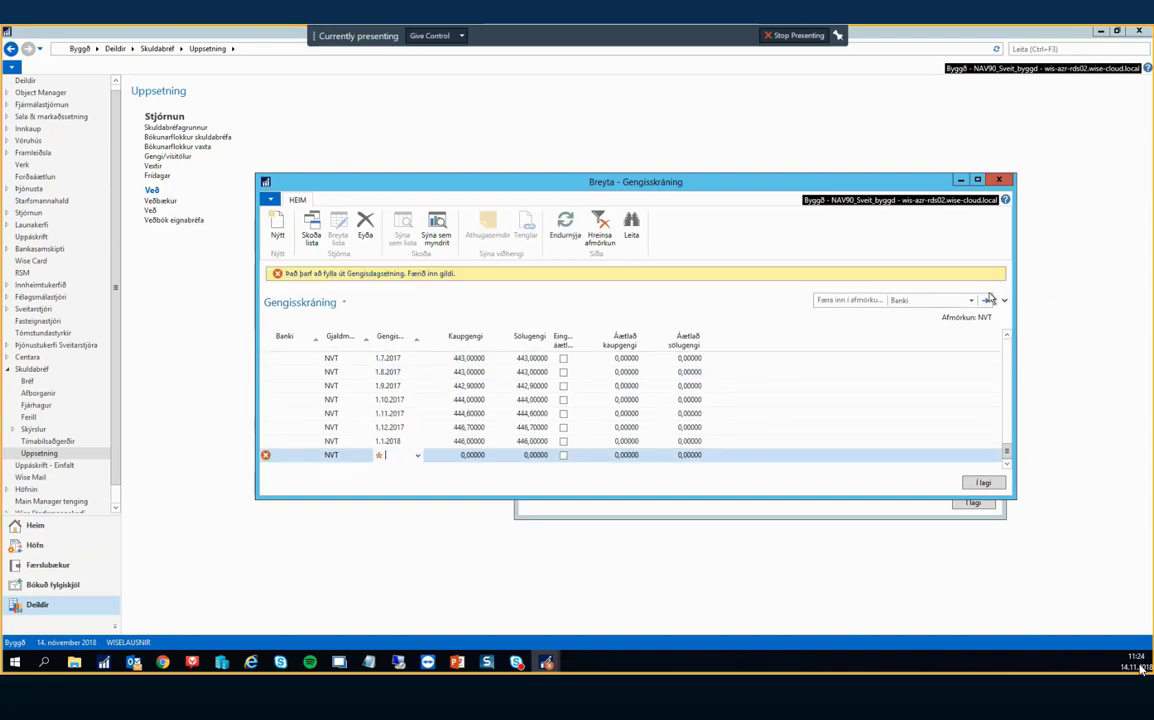
{"action": "key", "text": "Tab"}
{"action": "type", "text": "011218"}
{"action": "key", "text": "Tab"}
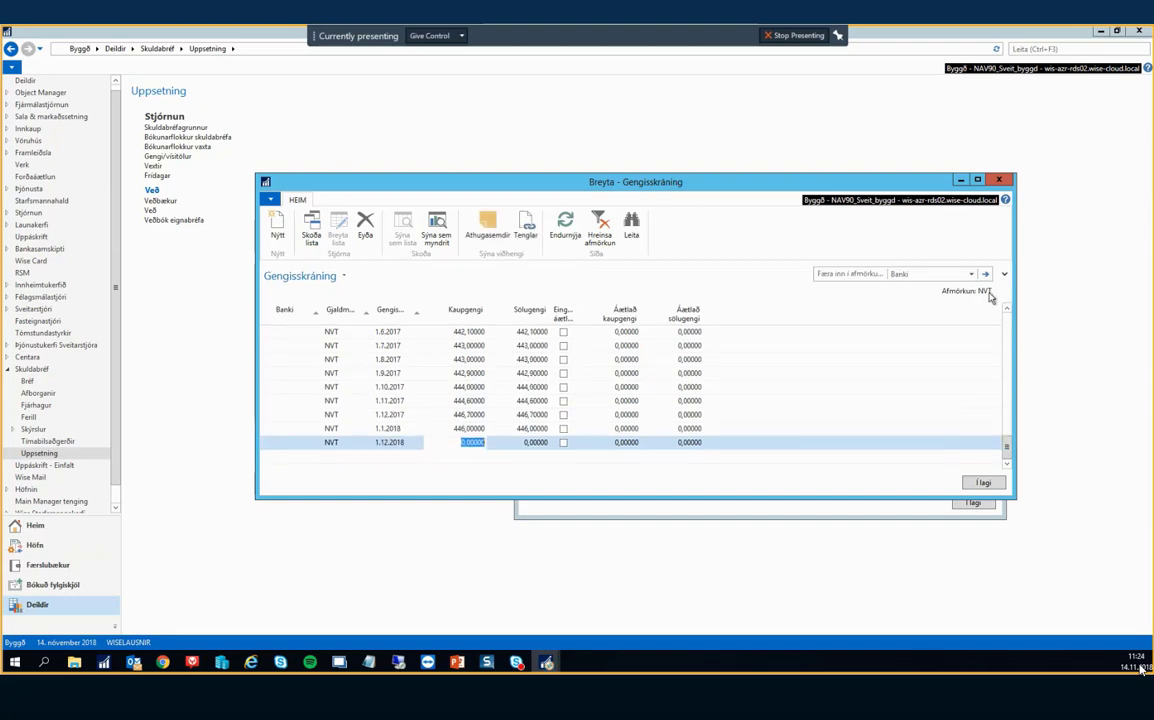
{"action": "type", "text": "460"}
{"action": "key", "text": "Tab"}
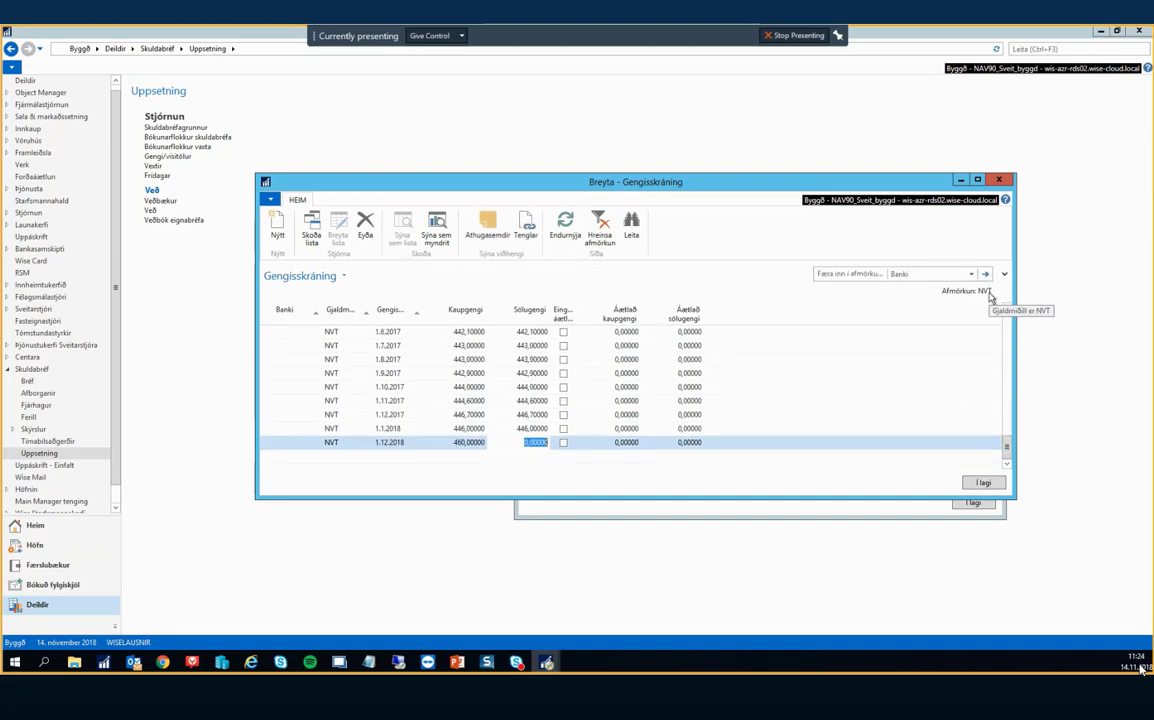
{"action": "type", "text": "460"}
{"action": "left_click", "coordinate": [981, 483]}
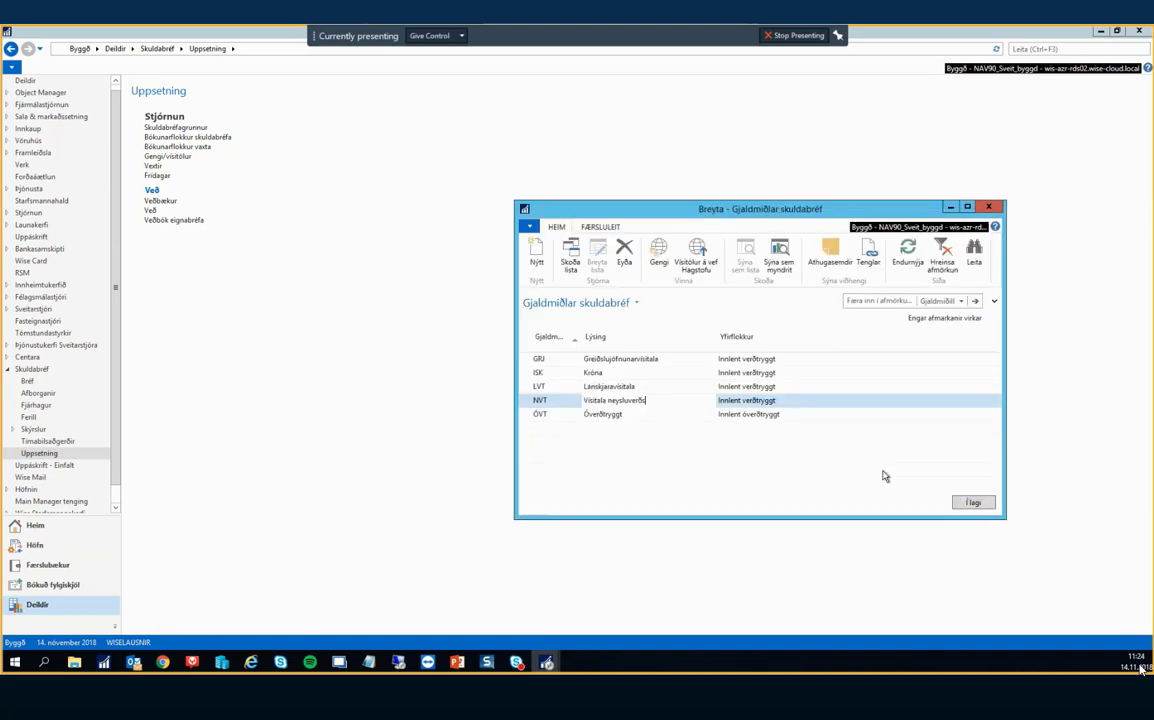
{"action": "left_click", "coordinate": [977, 503]}
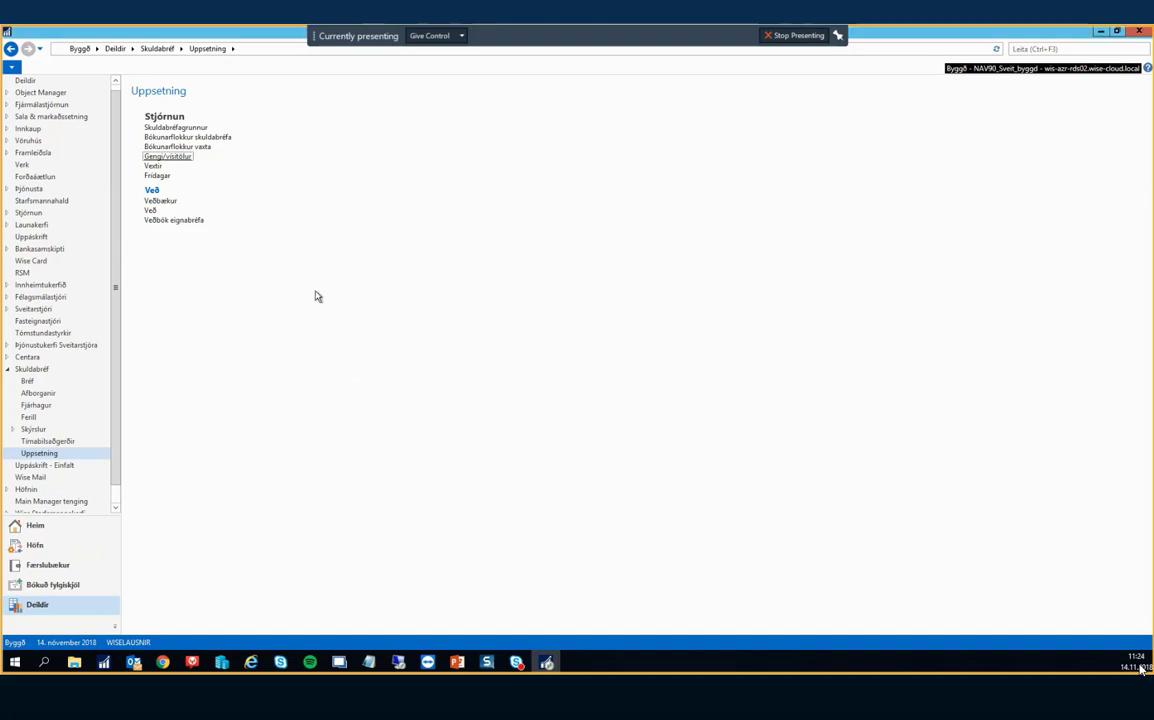
Preview Færa gengismun og verðbætur dated 31.12.2018 with template FJÁRHAGUR and batch SKULD.
{"action": "left_click", "coordinate": [47, 442]}
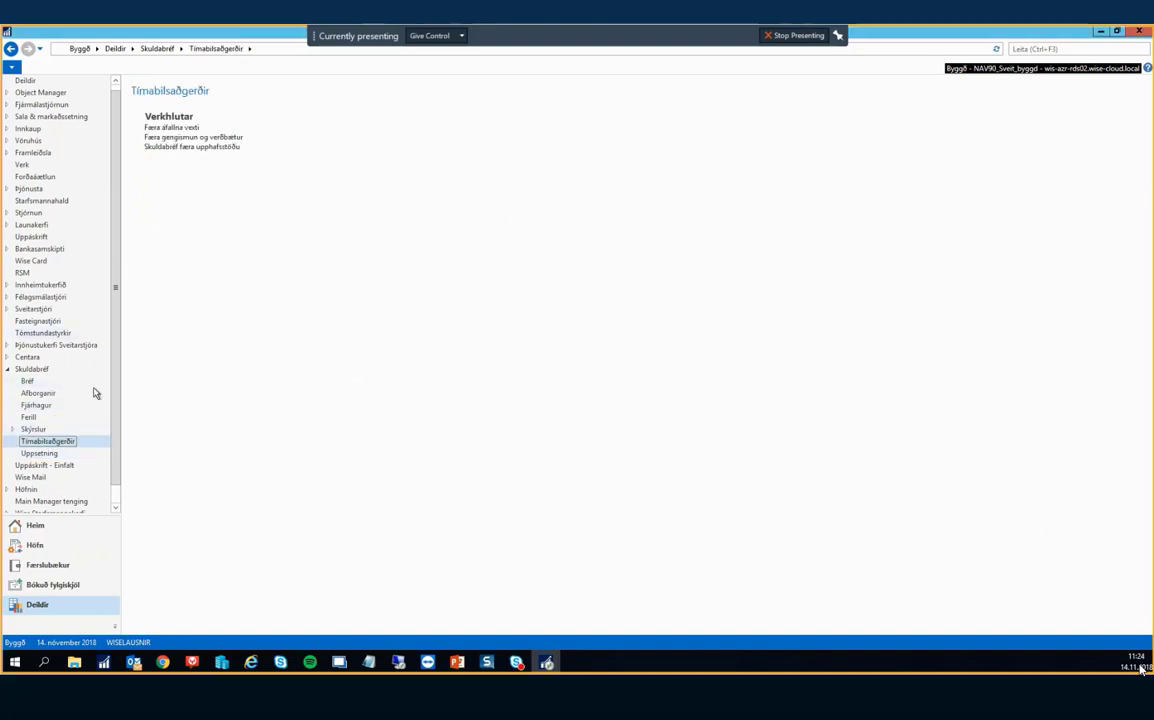
{"action": "left_click", "coordinate": [194, 141]}
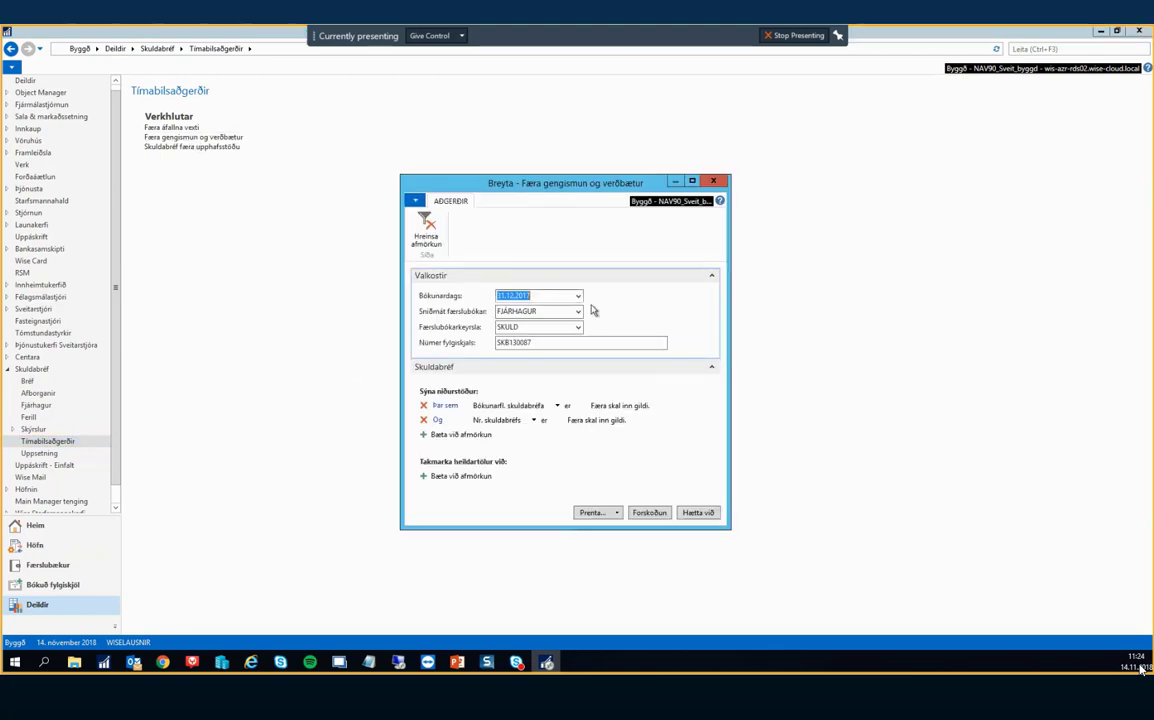
{"action": "type", "text": "311218"}
{"action": "key", "text": "Tab"}
{"action": "key", "text": "Tab"}
{"action": "key", "text": "Tab"}
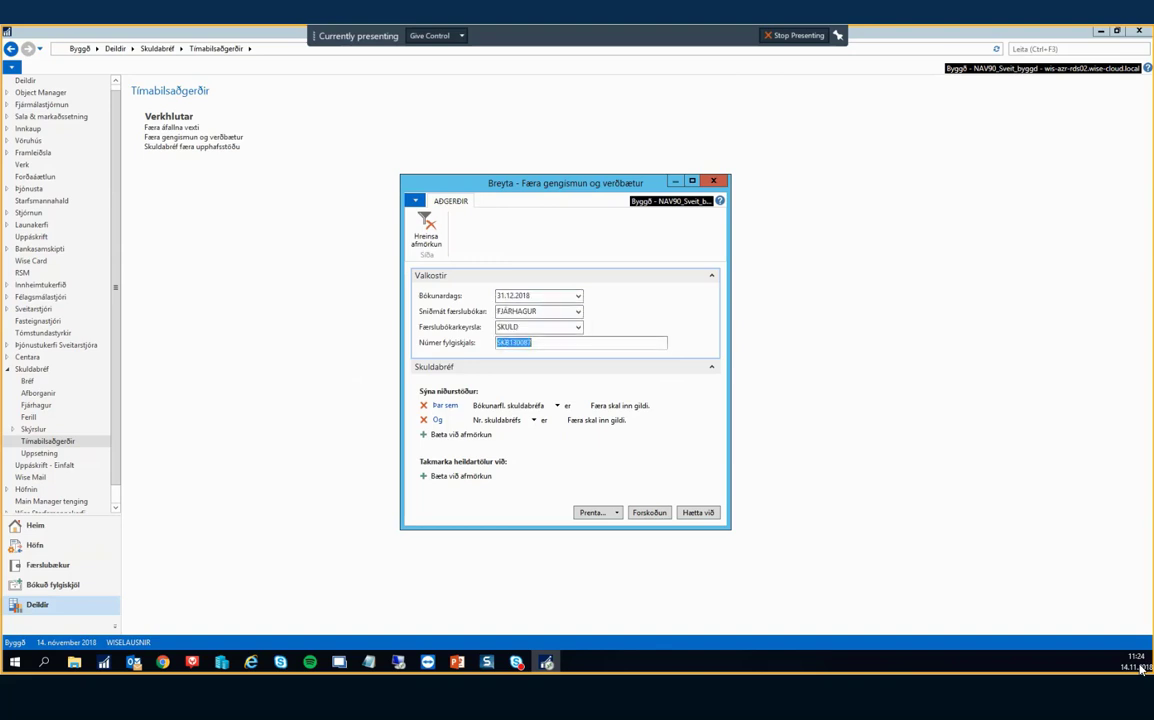
{"action": "left_click", "coordinate": [547, 311]}
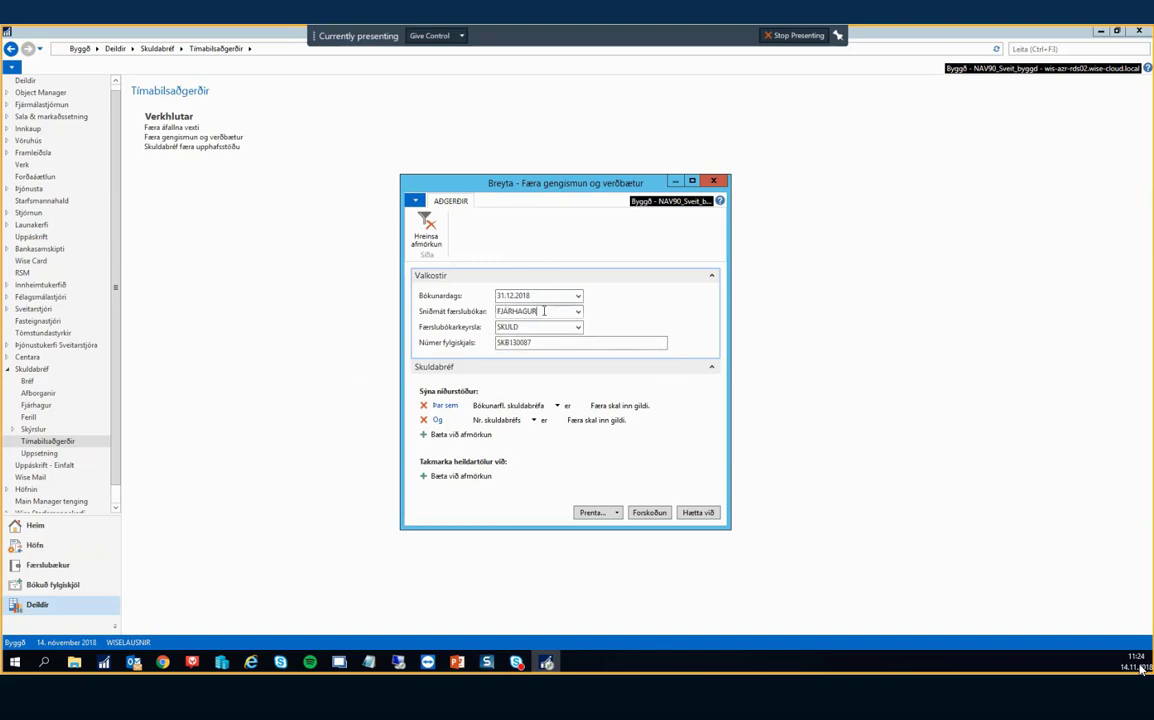
{"action": "left_click", "coordinate": [531, 328]}
{"action": "key", "text": "Tab"}
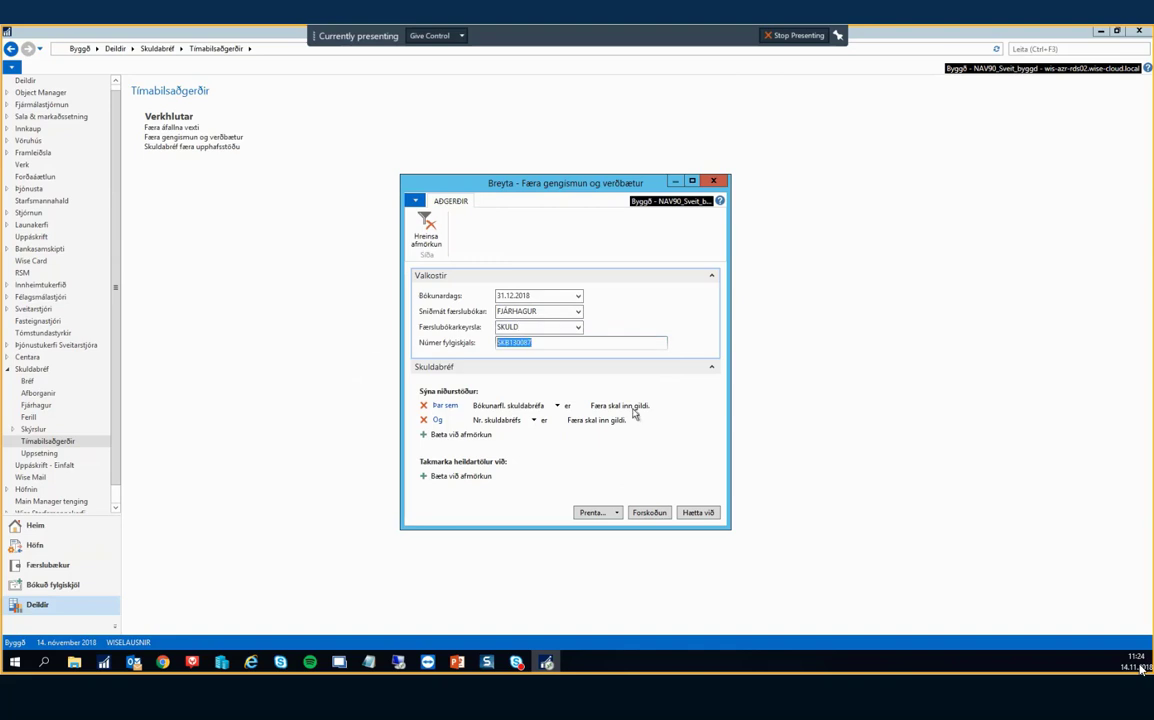
{"action": "left_click", "coordinate": [615, 405]}
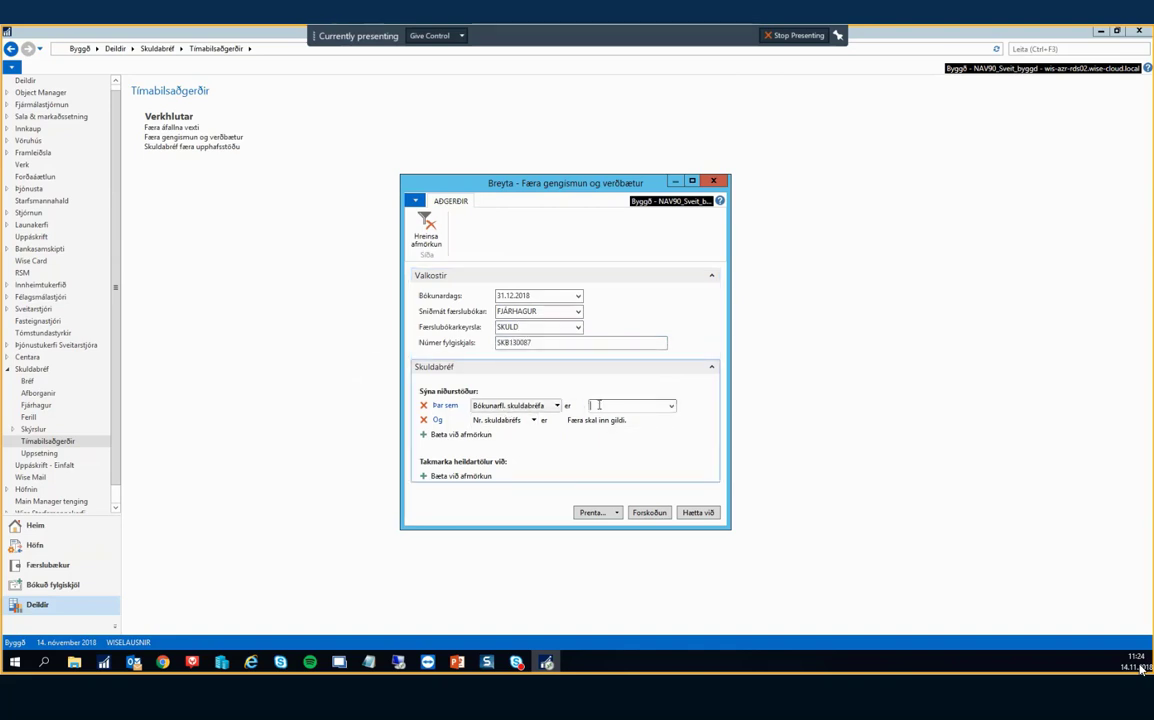
{"action": "left_click", "coordinate": [650, 513]}
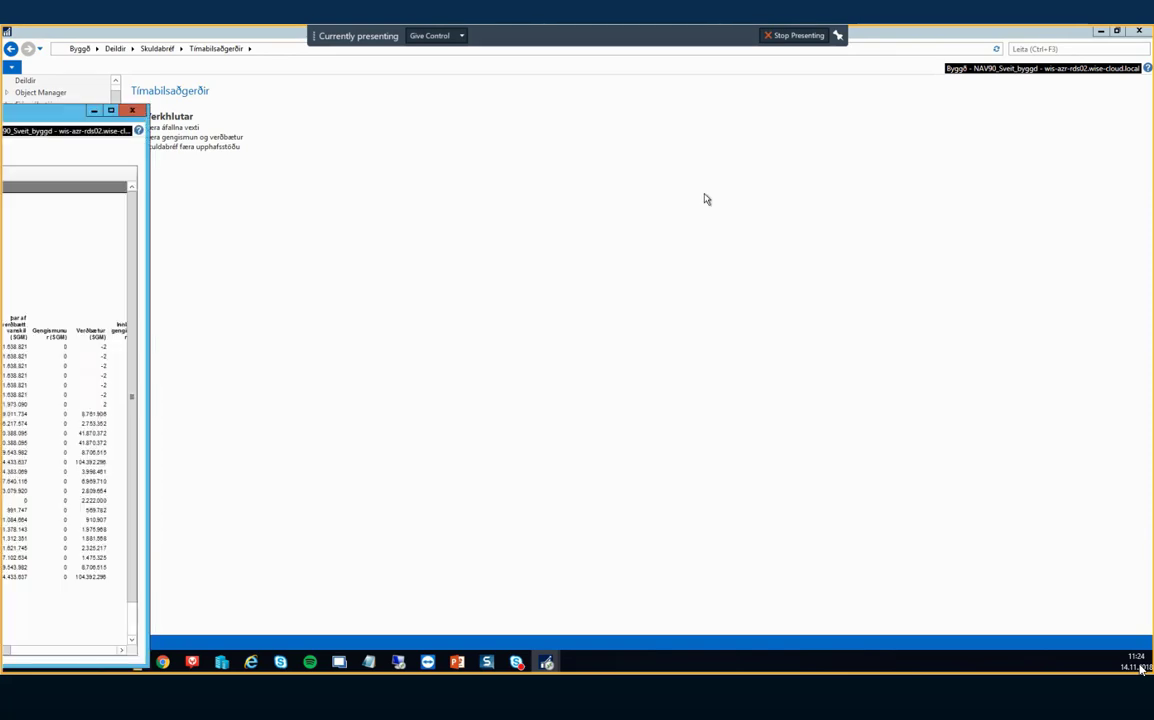
Scroll through to page 2 of the indexation report's totals, then close the preview.
{"action": "left_click_drag", "start_coordinate": [748, 106], "coordinate": [742, 97]}
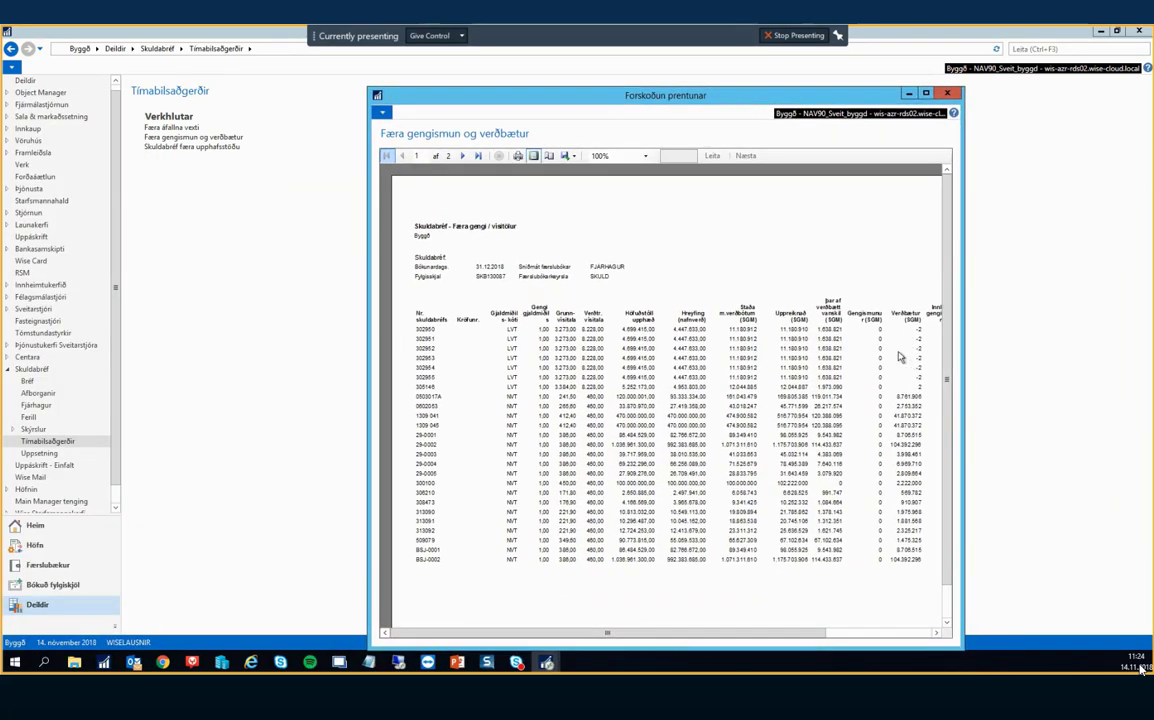
{"action": "scroll", "coordinate": [899, 439], "scroll_direction": "down", "scroll_amount": 3}
{"action": "scroll", "coordinate": [899, 440], "scroll_direction": "down", "scroll_amount": 1}
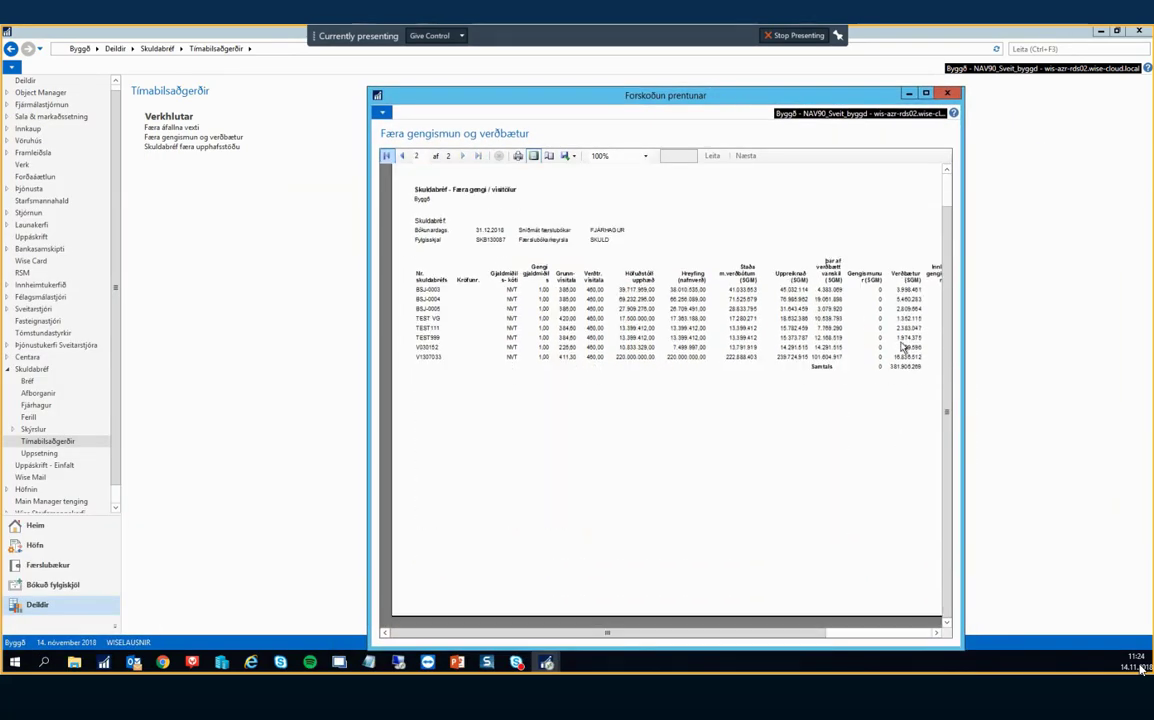
{"action": "left_click", "coordinate": [949, 94]}
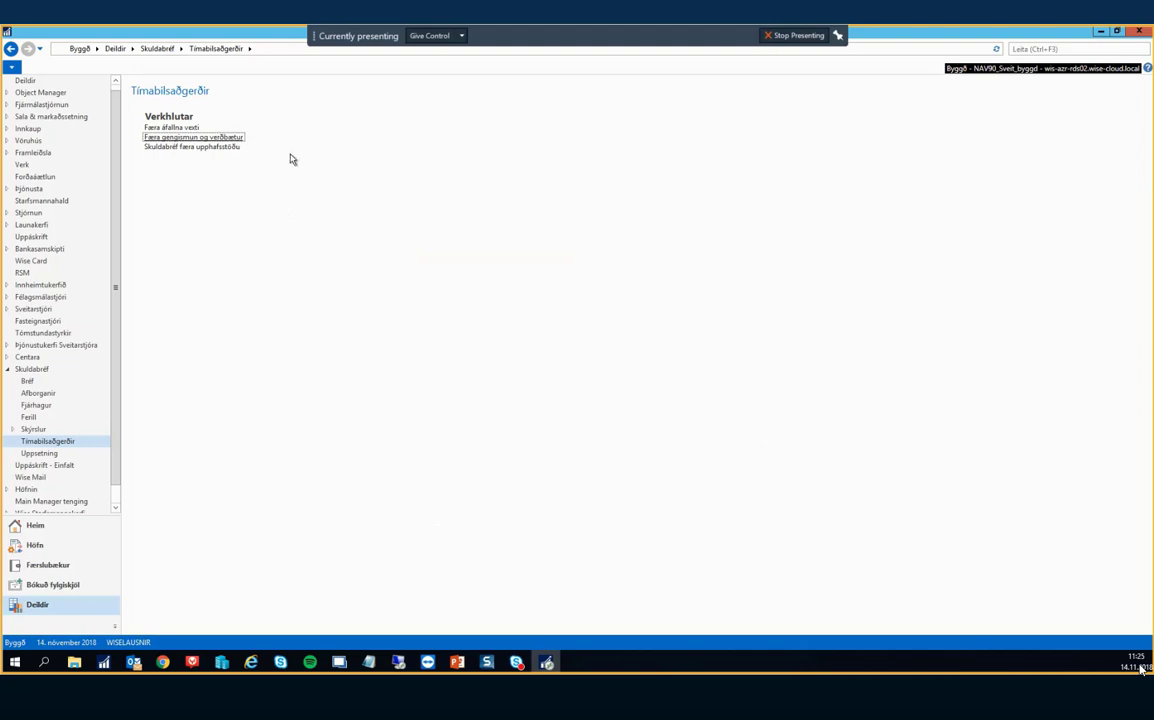
In Færa áfallna vexti, set posting date 31.12.2018 and choose journal template FJÁRHAGUR.
{"action": "left_click", "coordinate": [176, 128]}
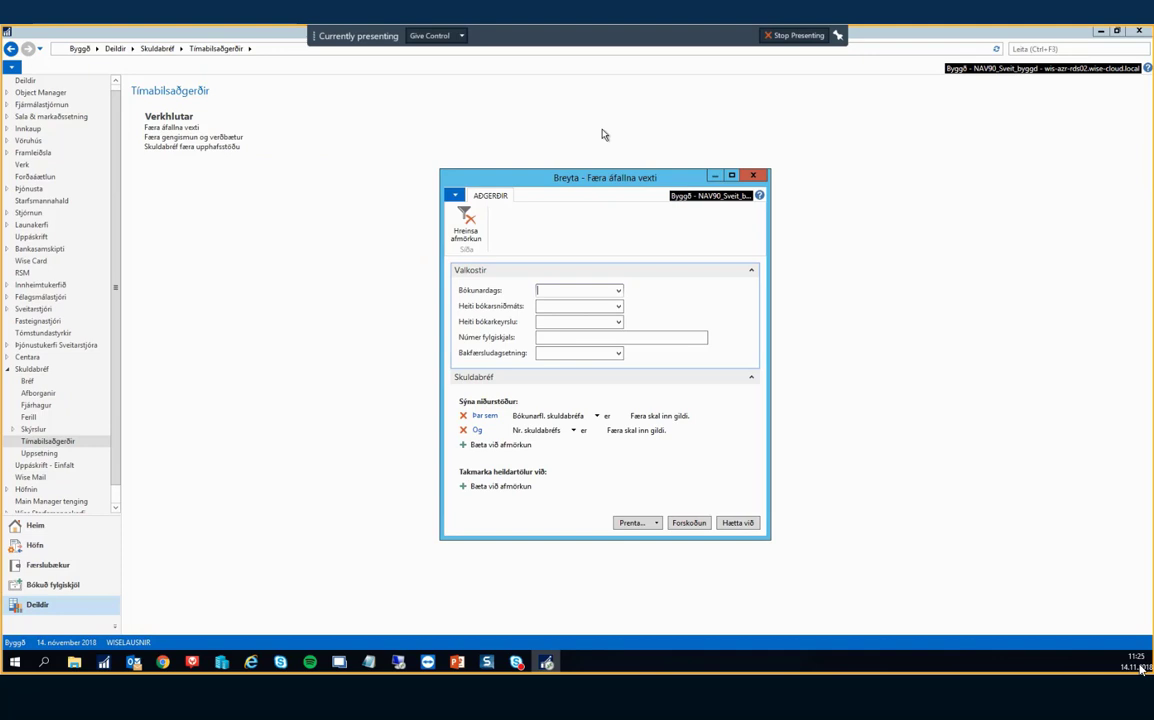
{"action": "type", "text": "31.12.2018"}
{"action": "key", "text": "Tab"}
{"action": "key", "text": "F4"}
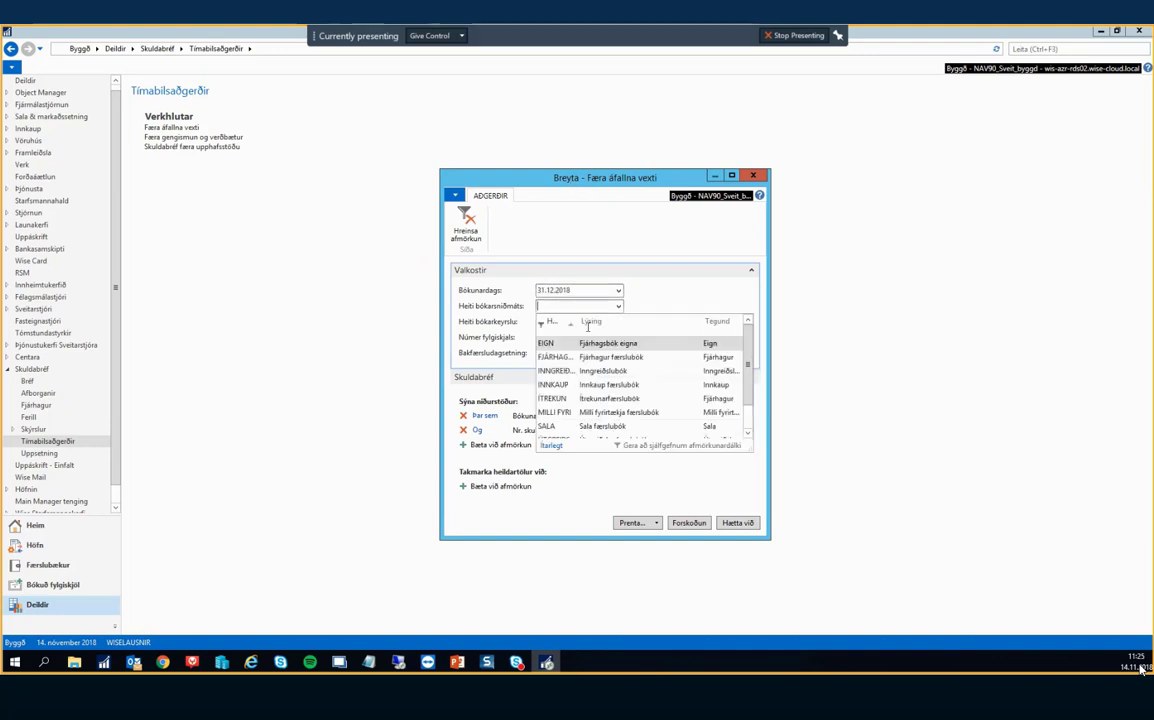
{"action": "scroll", "coordinate": [593, 386], "scroll_direction": "down", "scroll_amount": 1}
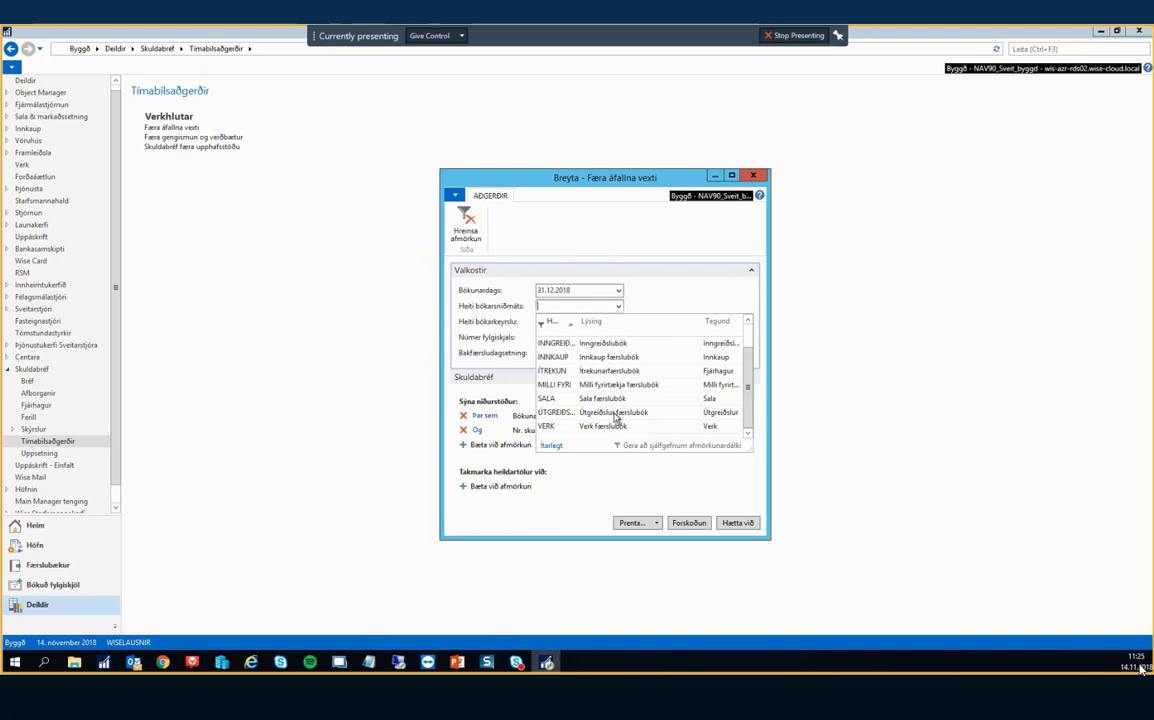
{"action": "scroll", "coordinate": [615, 414], "scroll_direction": "up", "scroll_amount": 1}
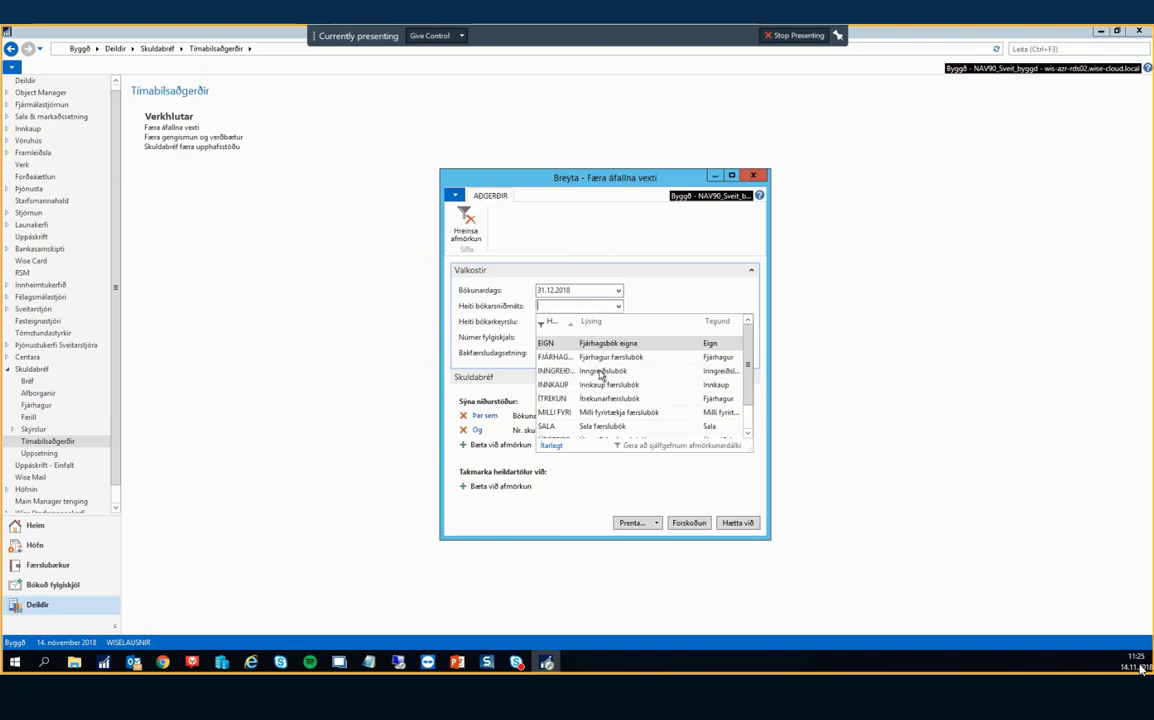
{"action": "left_click", "coordinate": [593, 362]}
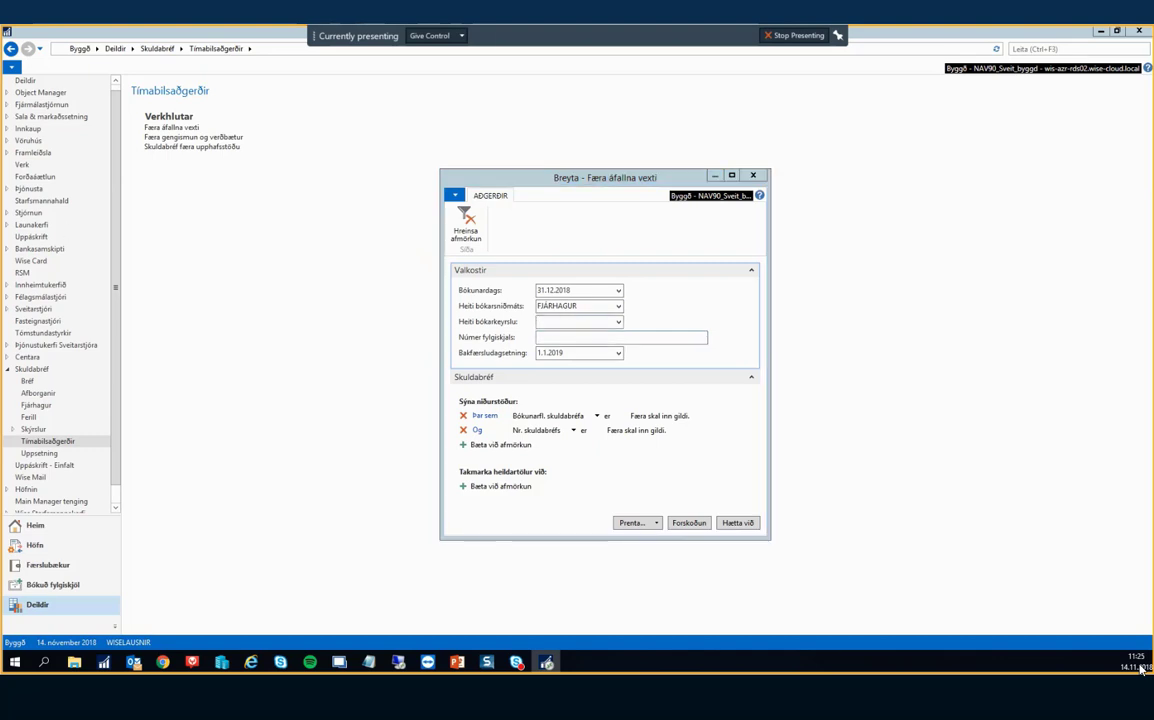
{"action": "left_click", "coordinate": [601, 338]}
{"action": "left_click", "coordinate": [587, 306]}
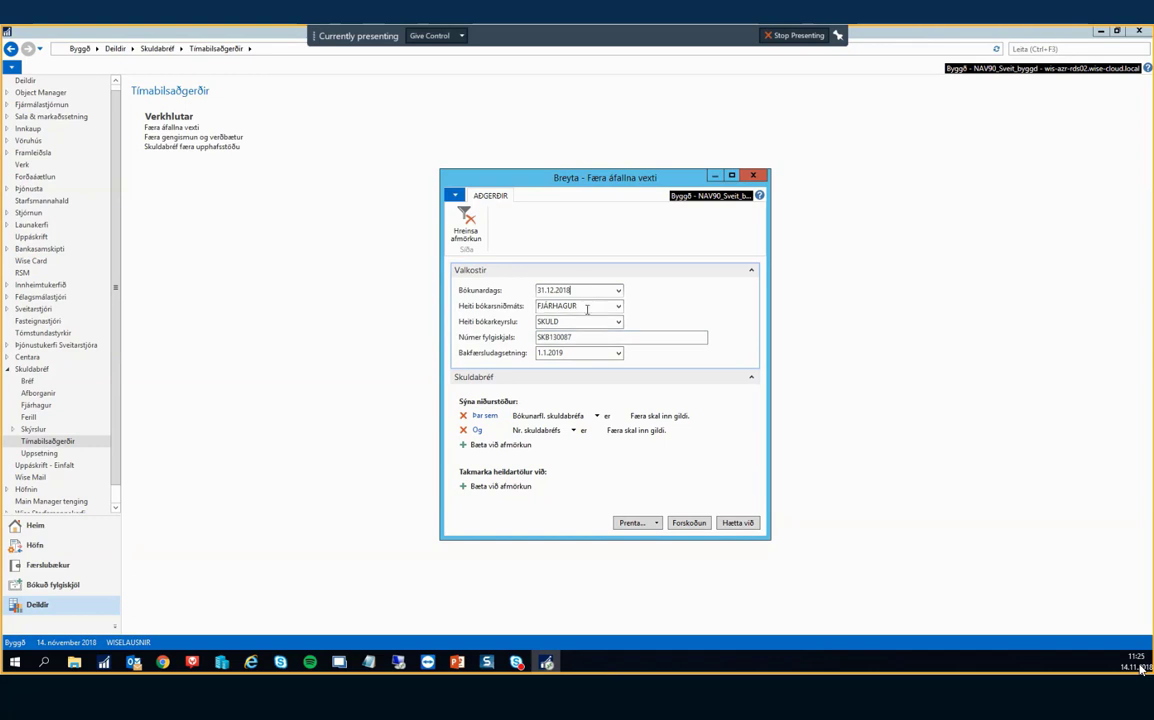
{"action": "left_click_drag", "start_coordinate": [590, 290], "coordinate": [498, 288]}
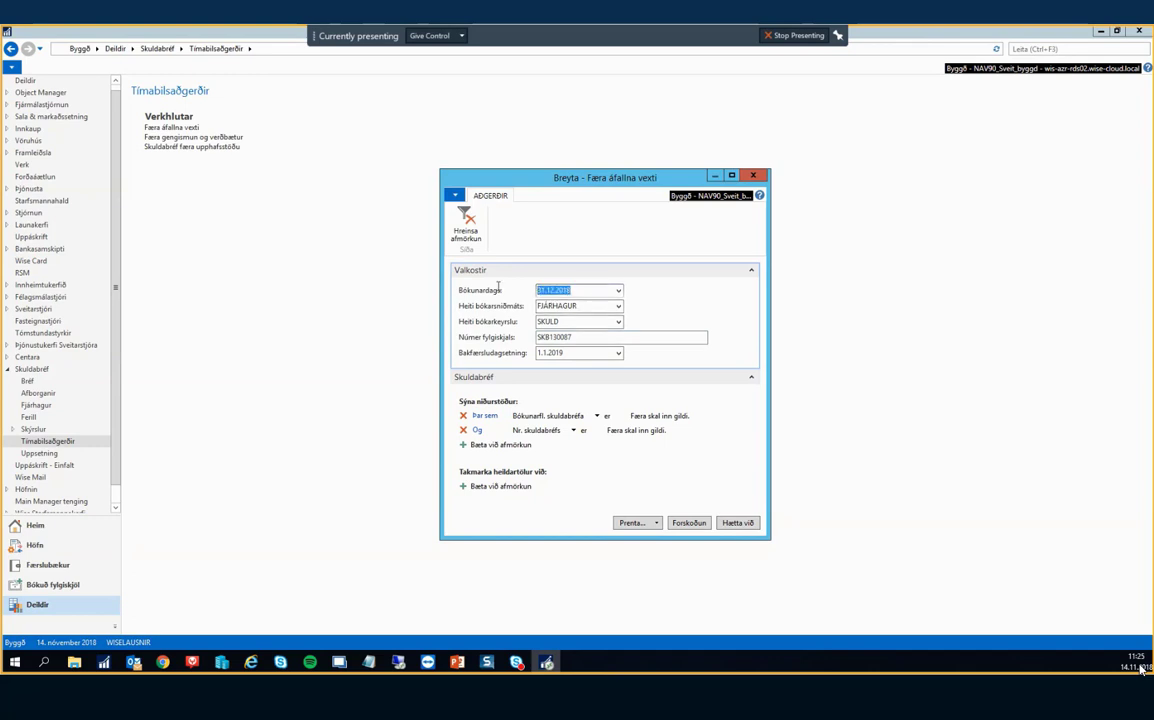
{"action": "left_click", "coordinate": [585, 309]}
{"action": "left_click", "coordinate": [587, 337]}
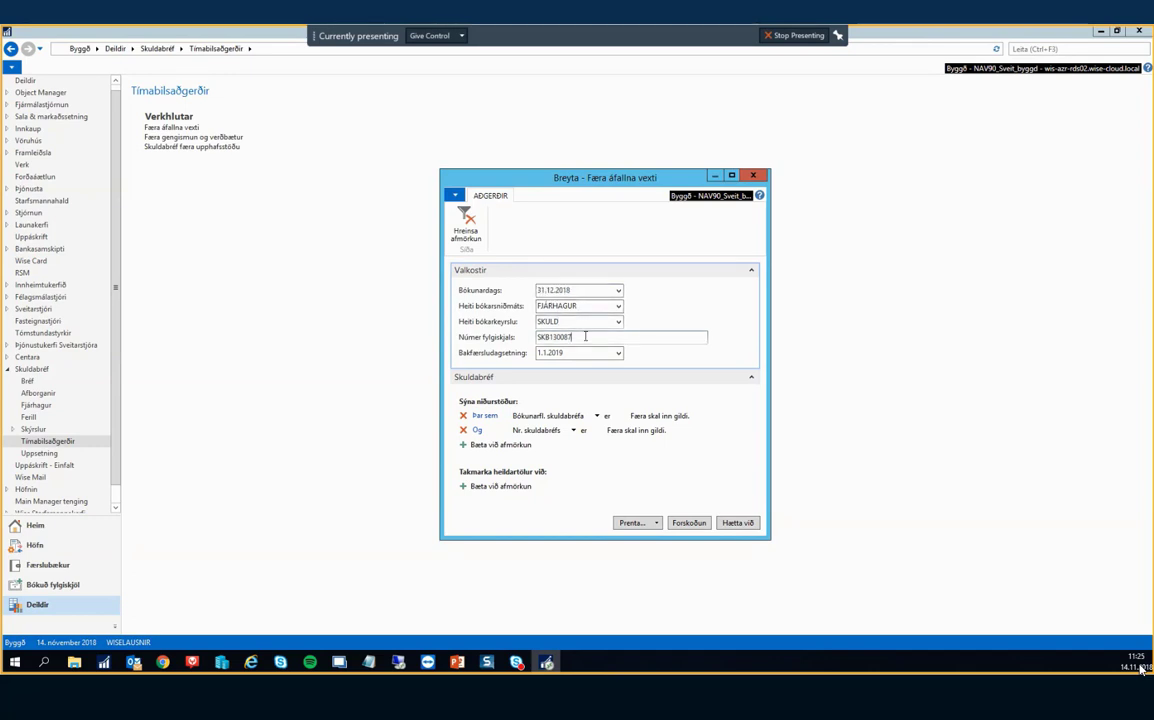
{"action": "left_click", "coordinate": [587, 352]}
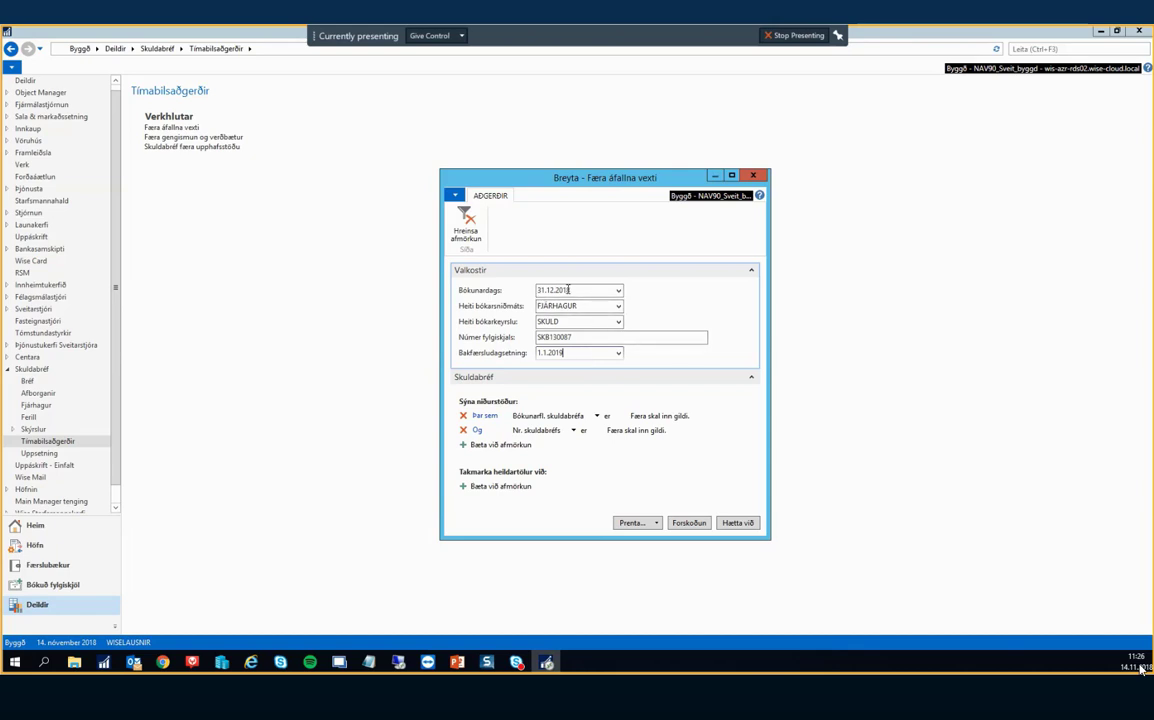
{"action": "left_click_drag", "start_coordinate": [569, 290], "coordinate": [516, 287]}
{"action": "left_click_drag", "start_coordinate": [568, 353], "coordinate": [504, 357]}
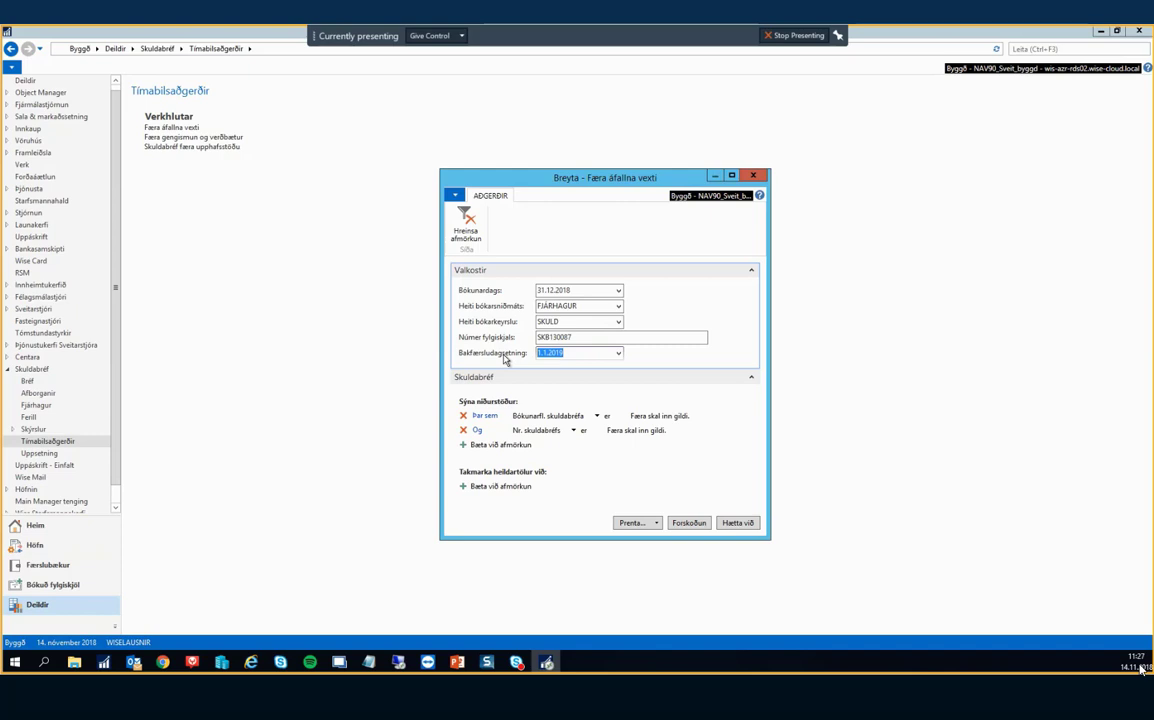
Cancel Færa áfallna vexti unrun, reopen and dismiss it, then go to the Skuldabréf page.
{"action": "left_click", "coordinate": [737, 523]}
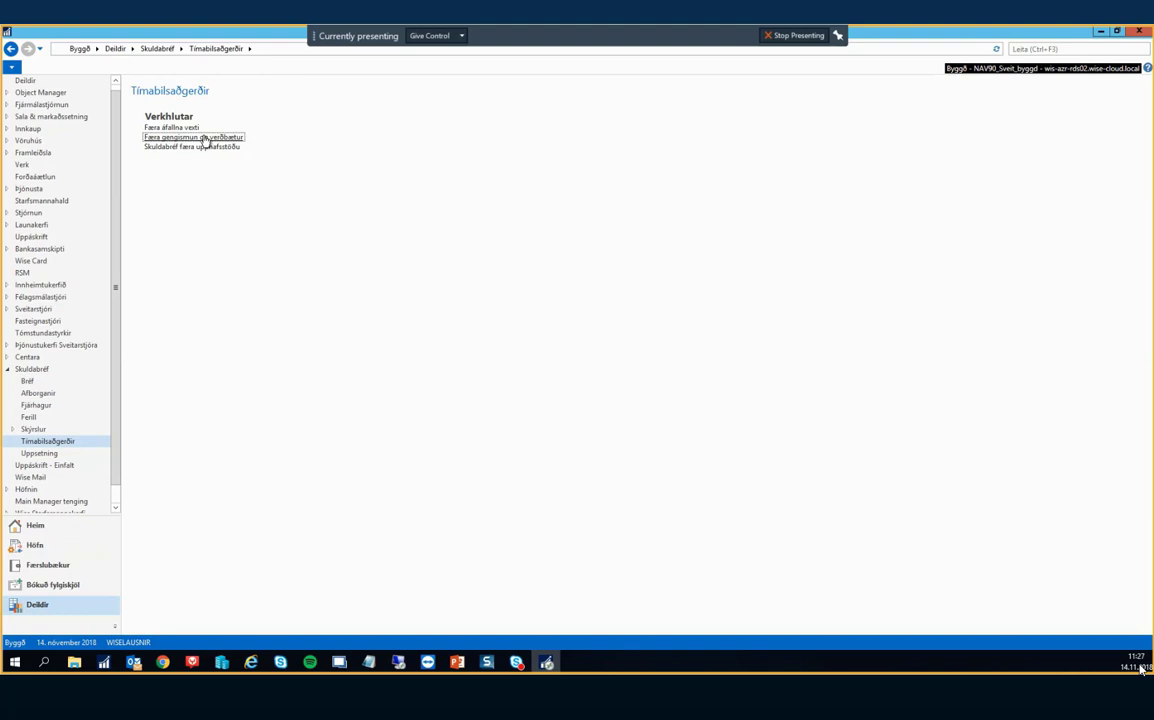
{"action": "left_click", "coordinate": [171, 127]}
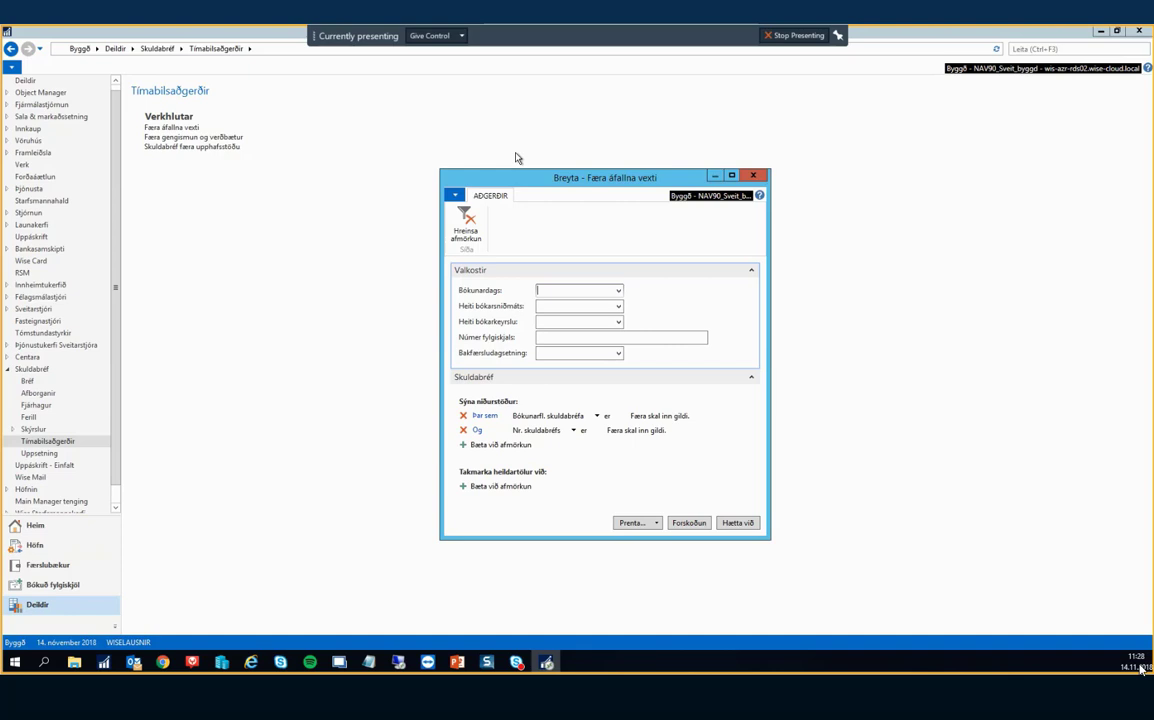
{"action": "key", "text": "Escape"}
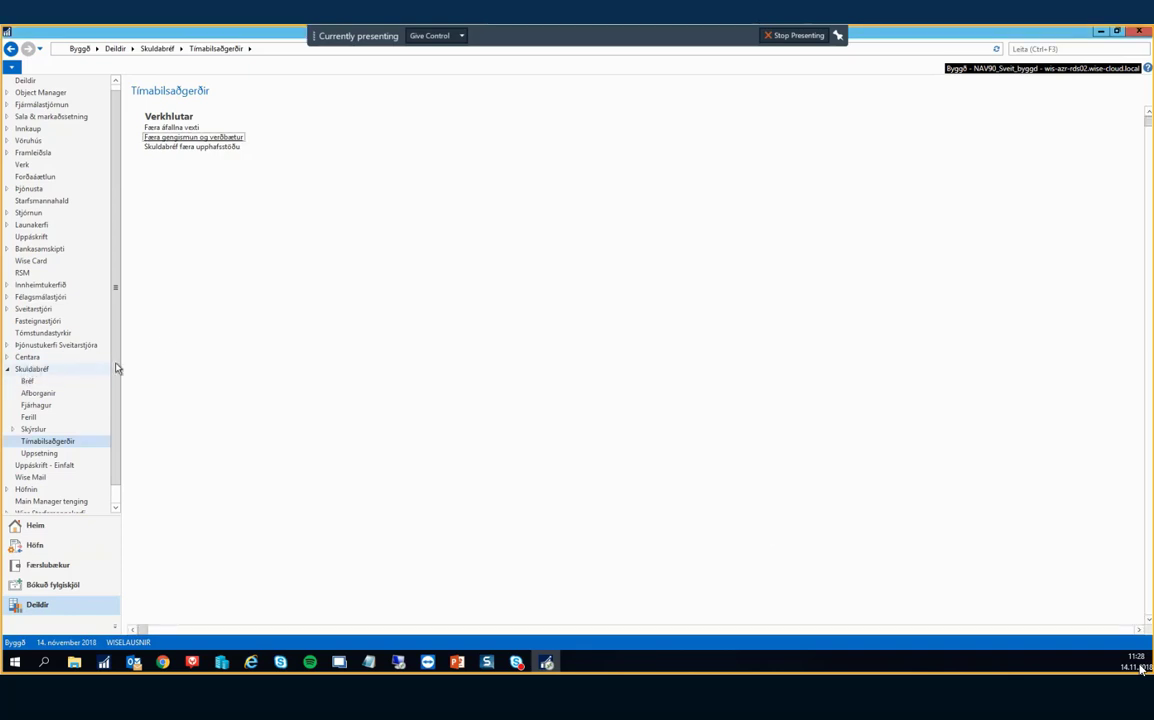
{"action": "left_click", "coordinate": [40, 369]}
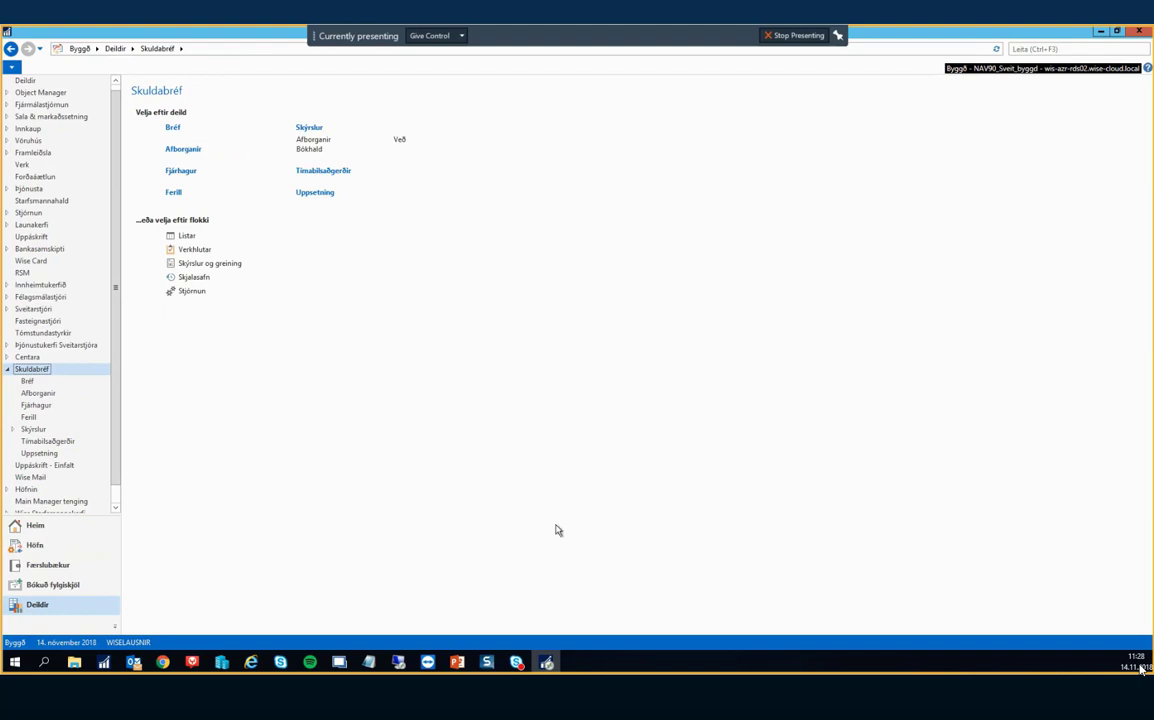
{"action": "mouse_move", "coordinate": [460, 664]}
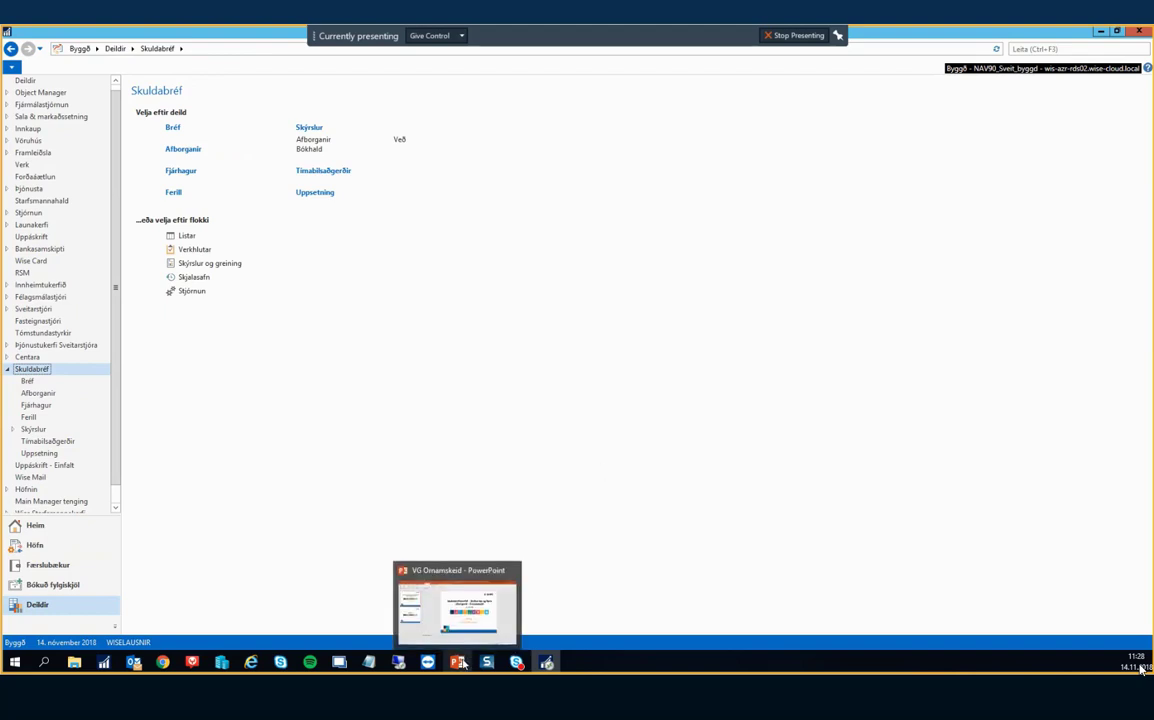
Switch to PowerPoint and present slide 2, 'Takk fyrir áheyrnina', as a full-screen slide show.
{"action": "left_click", "coordinate": [460, 664]}
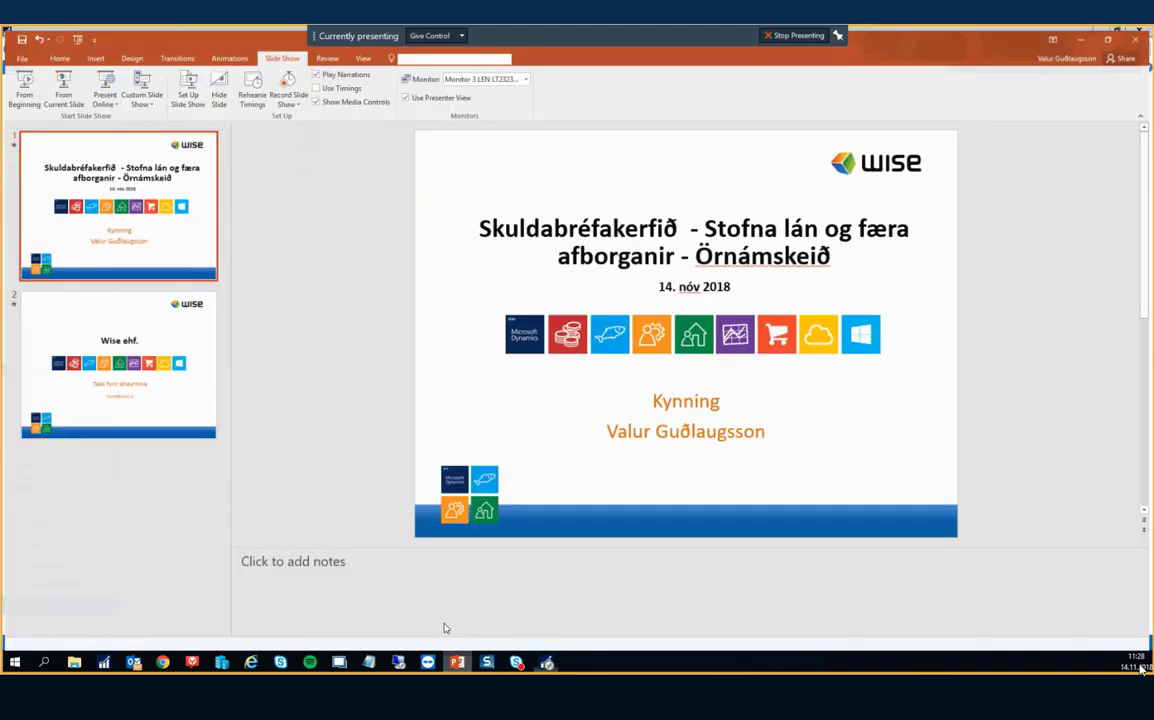
{"action": "left_click", "coordinate": [160, 353]}
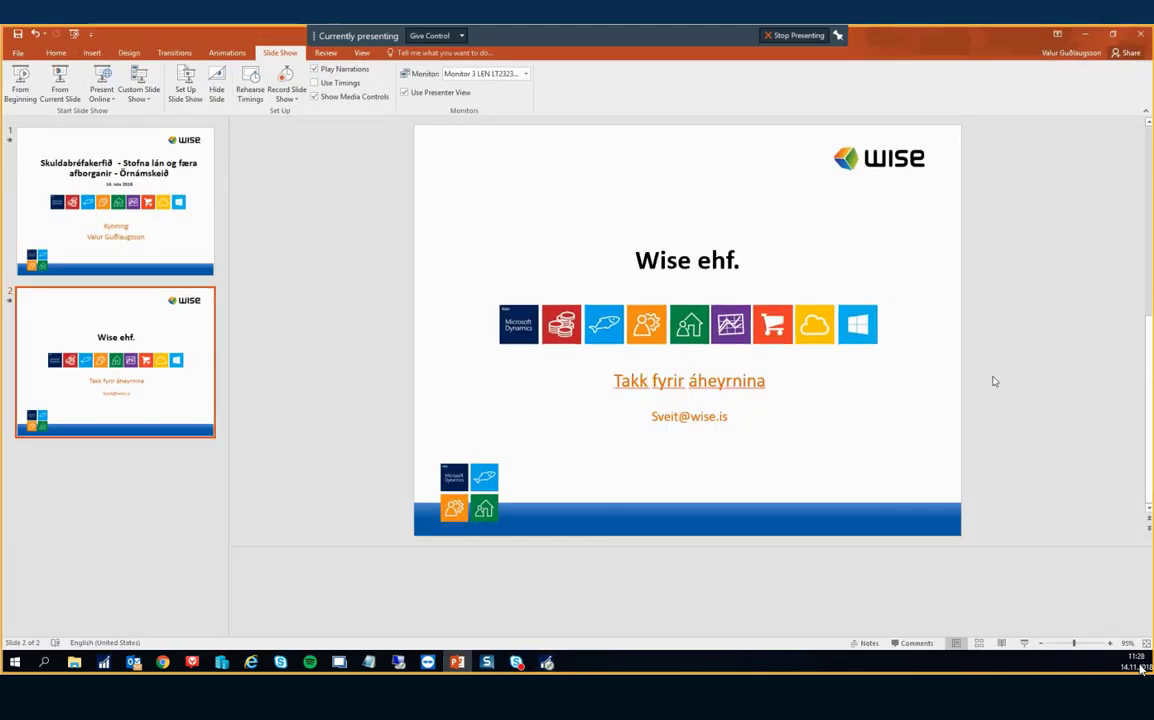
{"action": "left_click", "coordinate": [1025, 643]}
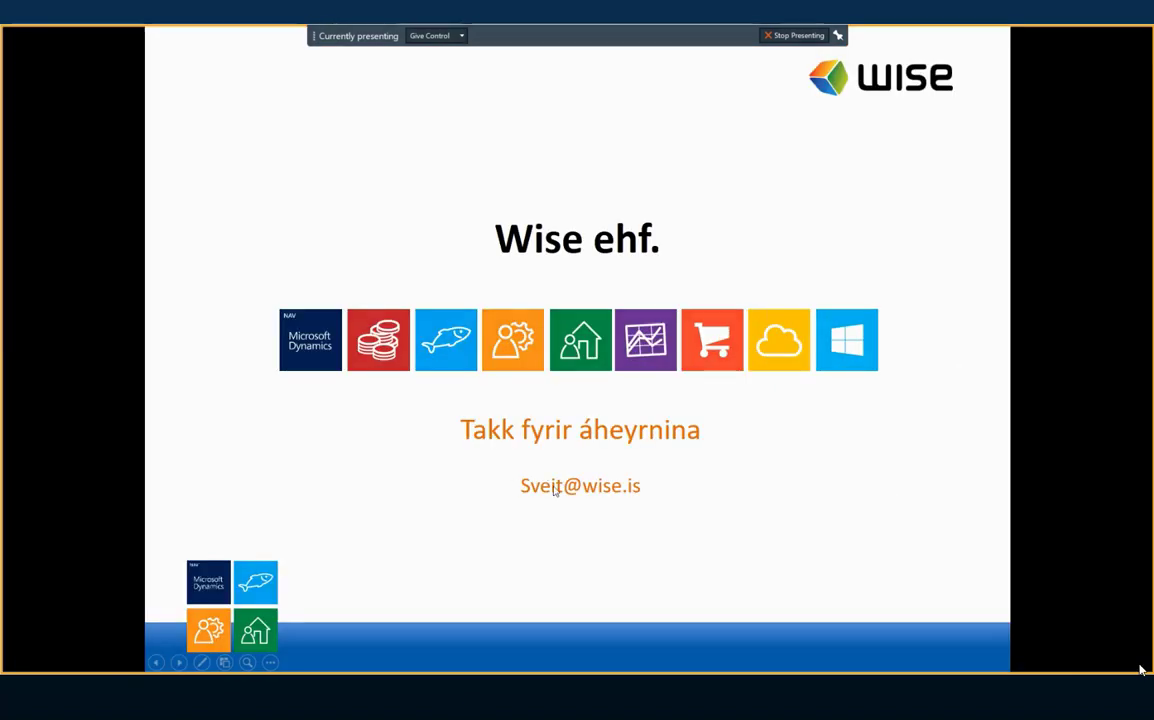